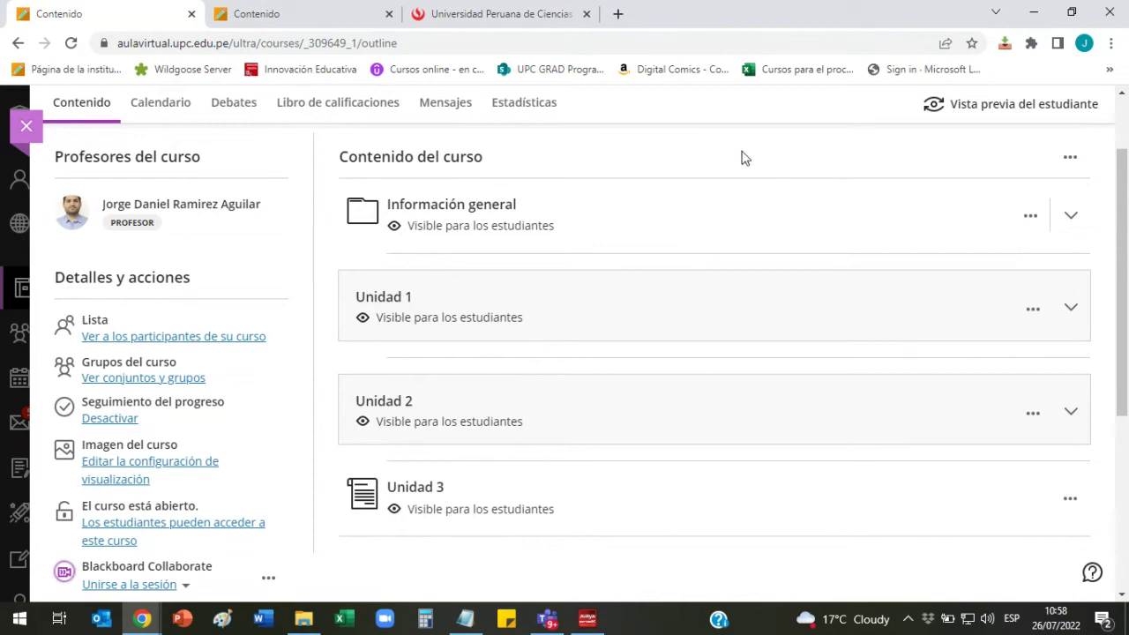
Switch to the Collaborate session window and review its attendee list down to the inactive participants.
{"action": "mouse_move", "coordinate": [134, 616]}
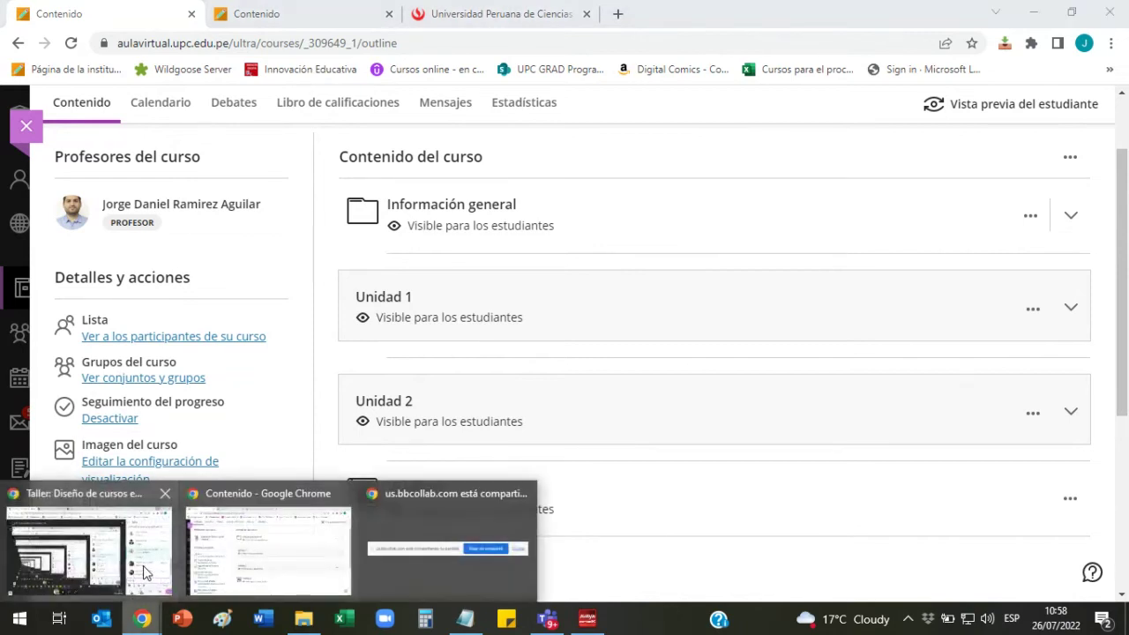
{"action": "left_click", "coordinate": [133, 569]}
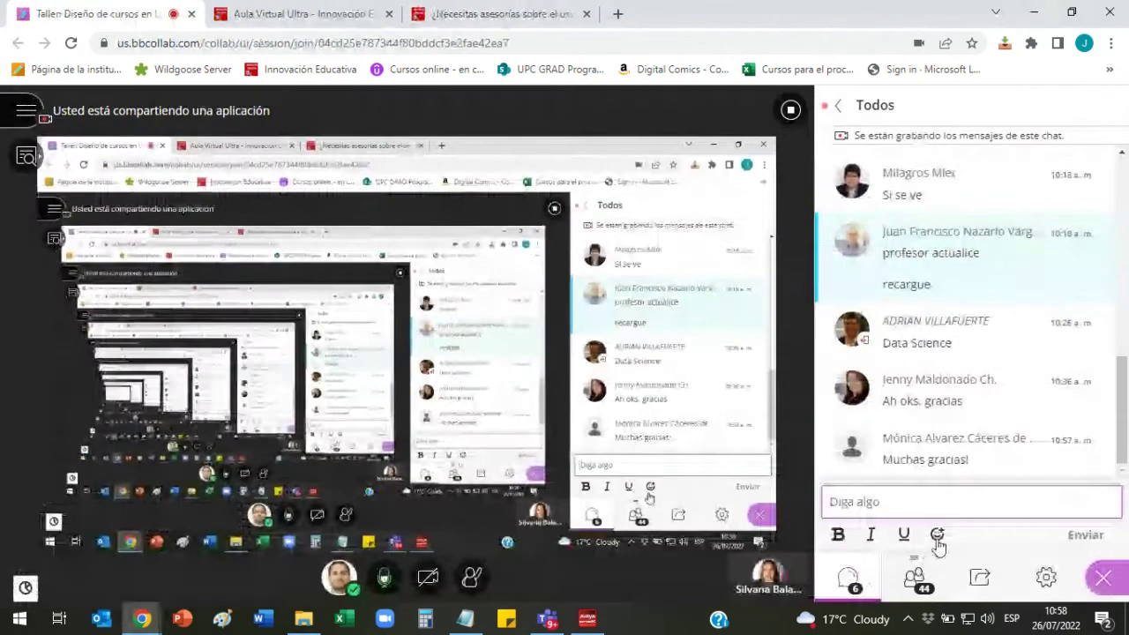
{"action": "left_click", "coordinate": [916, 580]}
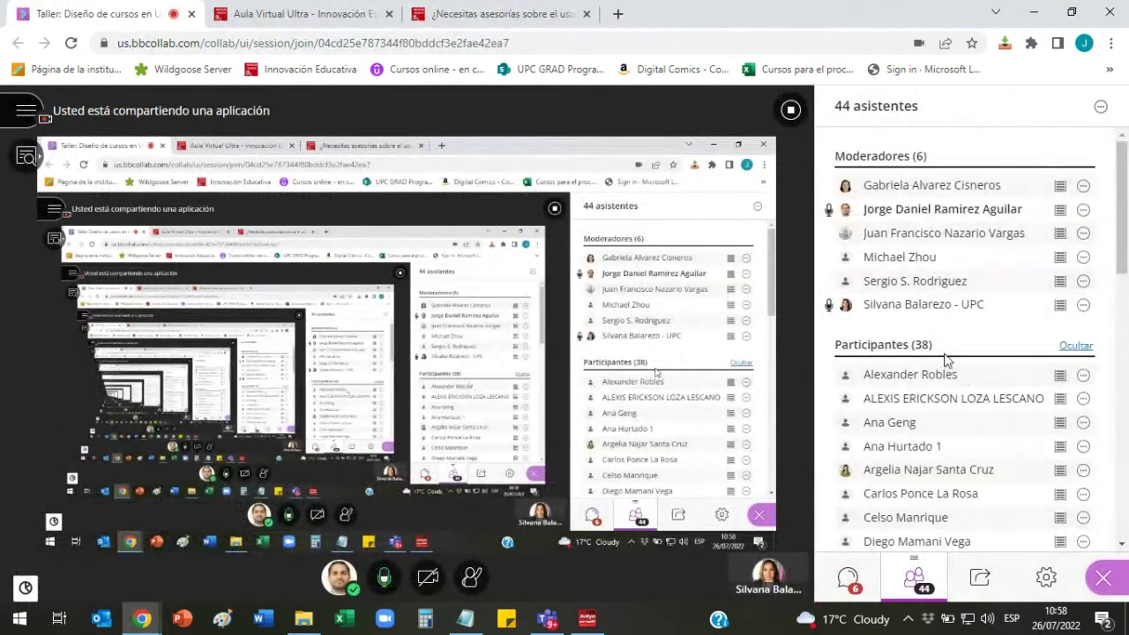
{"action": "scroll", "coordinate": [951, 371], "scroll_direction": "down", "scroll_amount": 4}
{"action": "scroll", "coordinate": [945, 353], "scroll_direction": "down", "scroll_amount": 6}
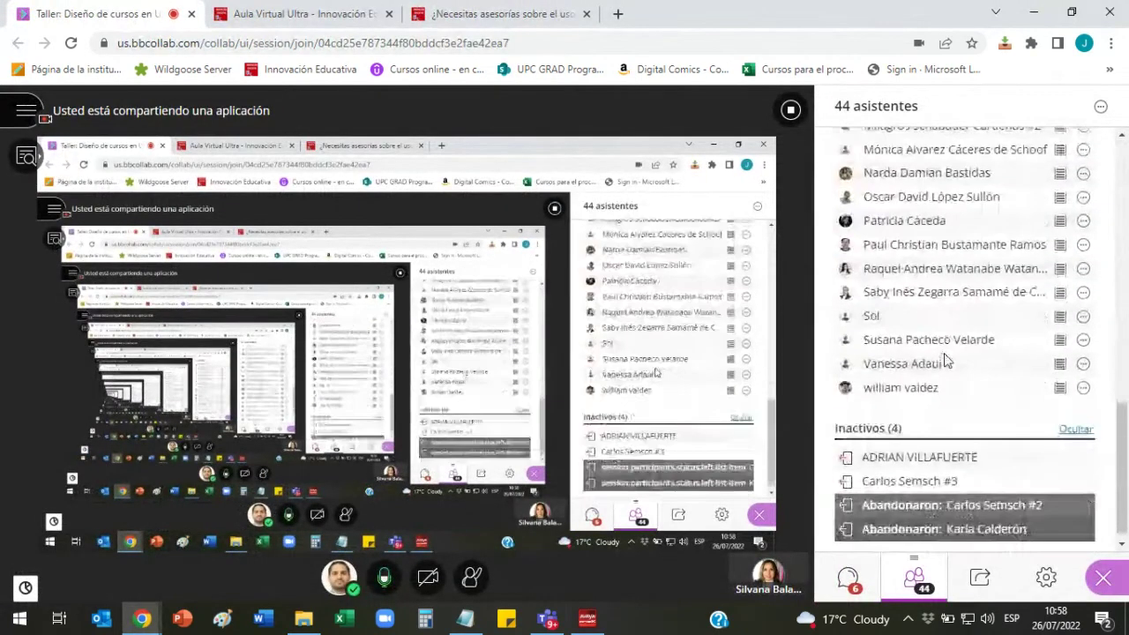
{"action": "scroll", "coordinate": [945, 355], "scroll_direction": "up", "scroll_amount": 4}
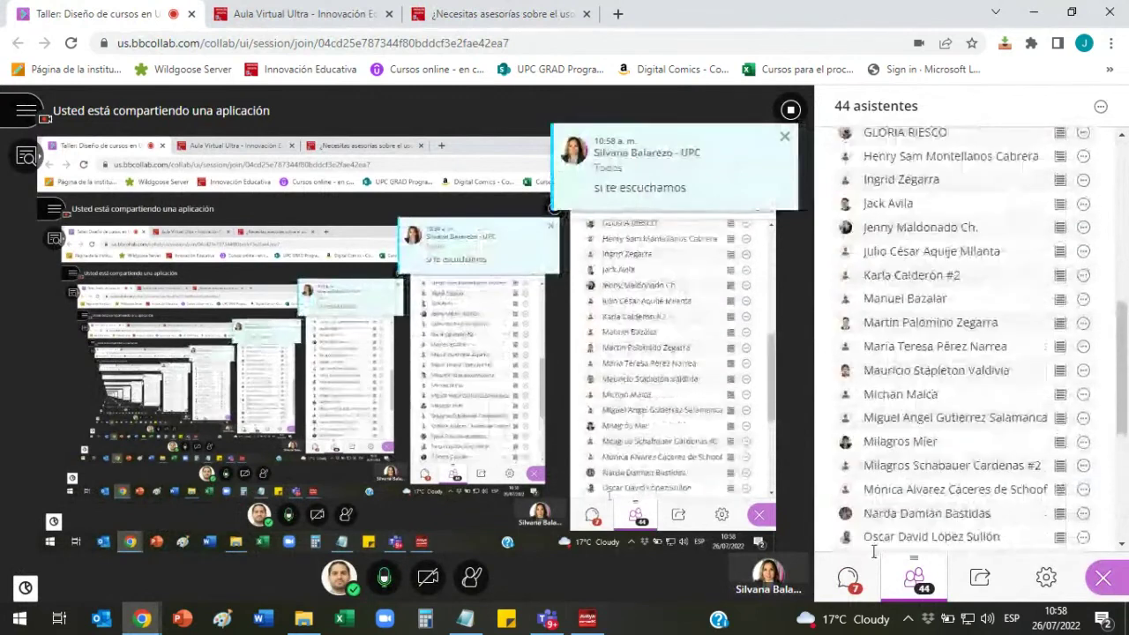
Check the Todos chat for new messages in the Collaborate session, consulting the course window in between.
{"action": "left_click", "coordinate": [848, 577]}
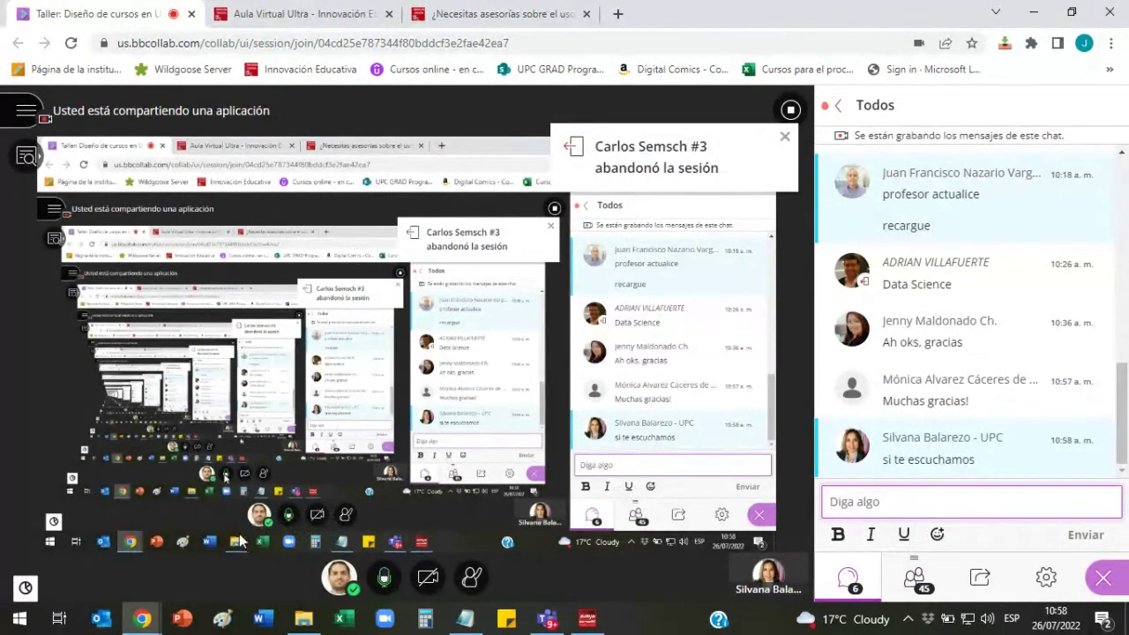
{"action": "mouse_move", "coordinate": [156, 624]}
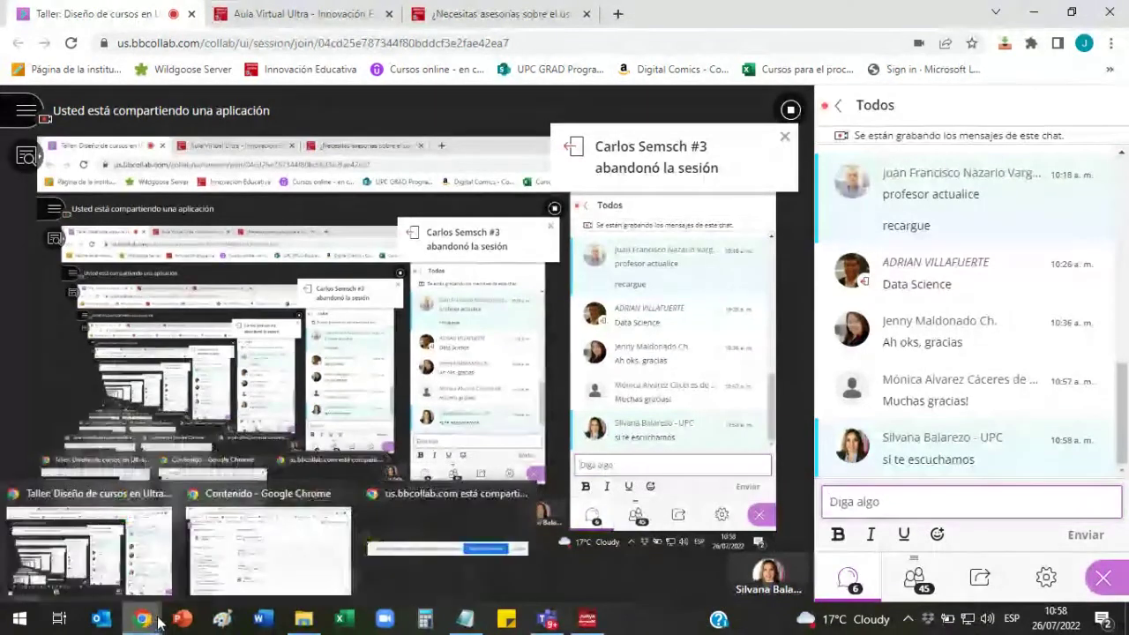
{"action": "left_click", "coordinate": [282, 551]}
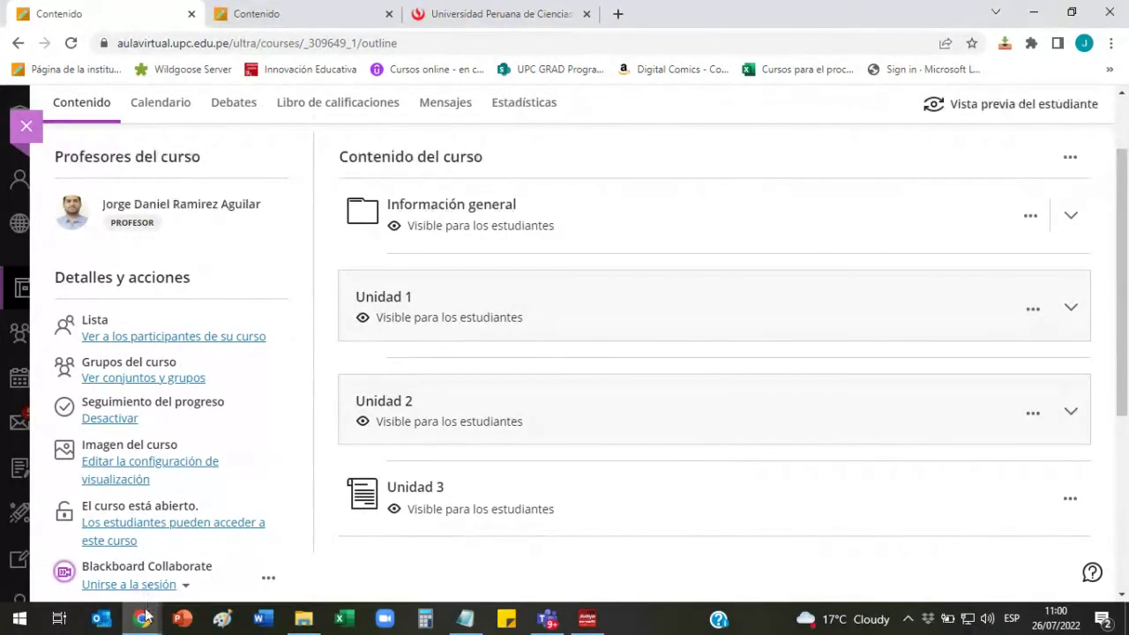
{"action": "mouse_move", "coordinate": [141, 619]}
{"action": "left_click", "coordinate": [123, 558]}
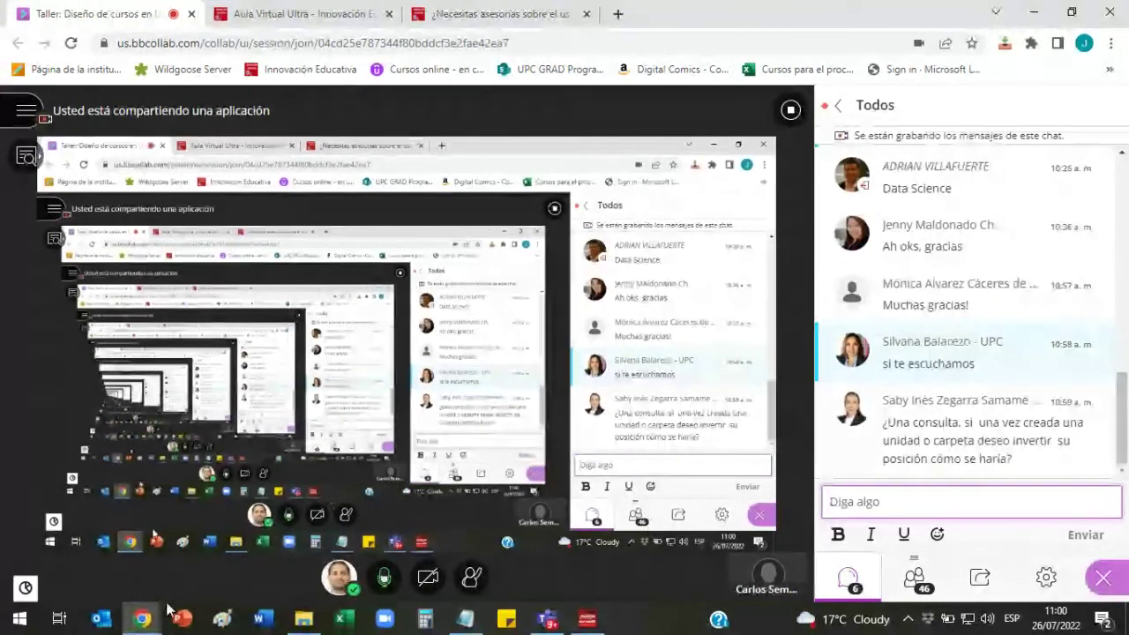
In the course content window, move the Unidad 3 document to the start of Unidad 1 and expand that module.
{"action": "mouse_move", "coordinate": [137, 623]}
{"action": "left_click", "coordinate": [258, 543]}
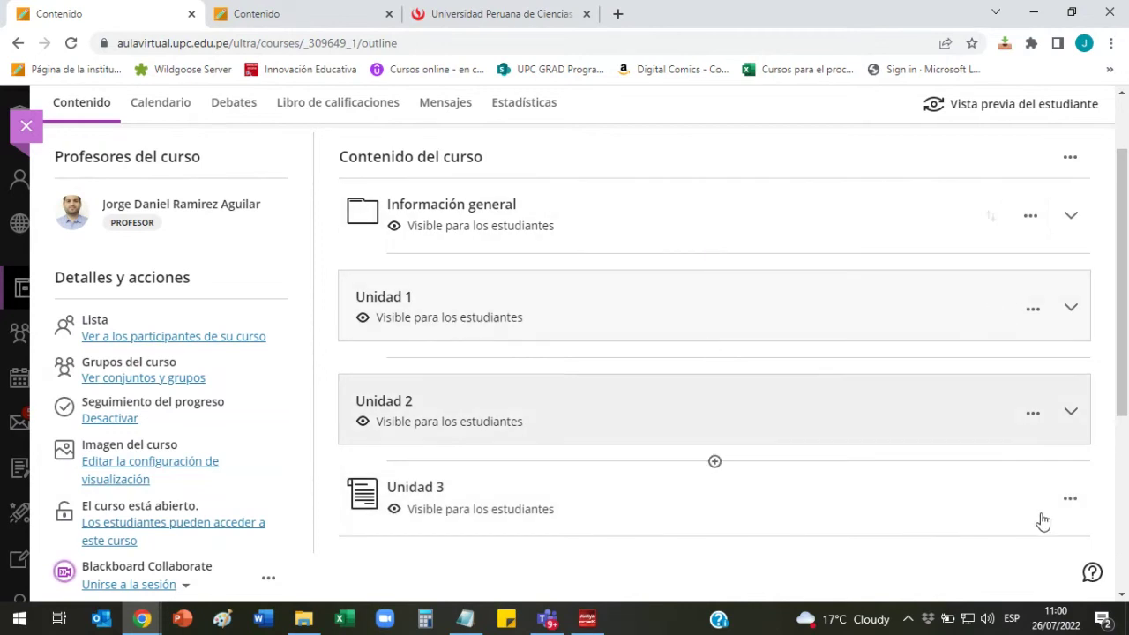
{"action": "left_click_drag", "start_coordinate": [1029, 501], "coordinate": [1014, 340]}
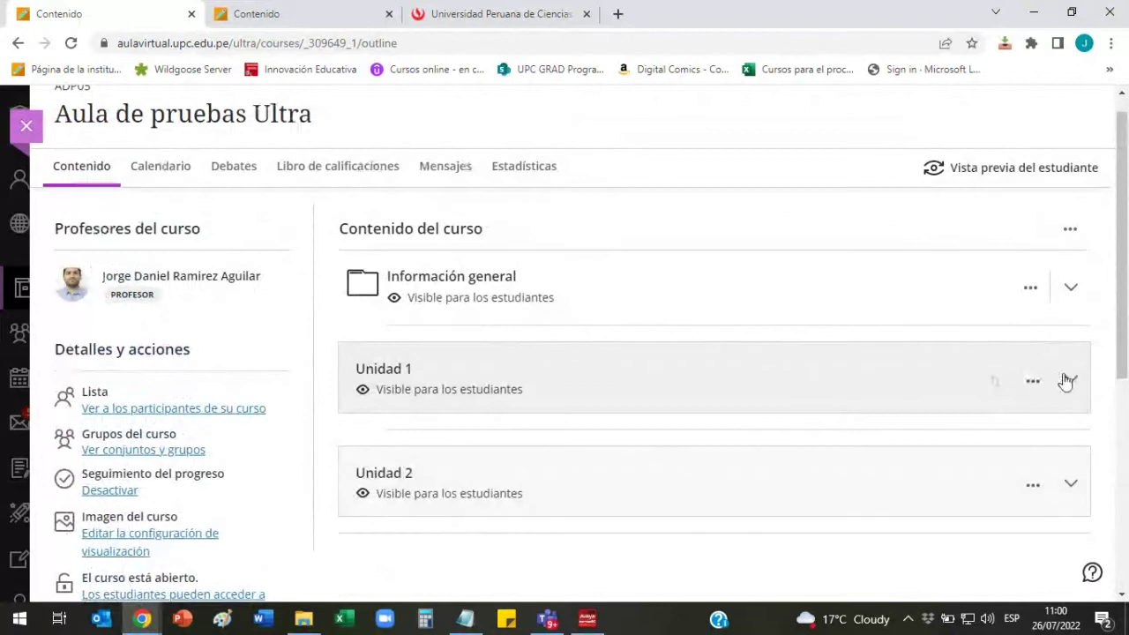
{"action": "left_click", "coordinate": [873, 376]}
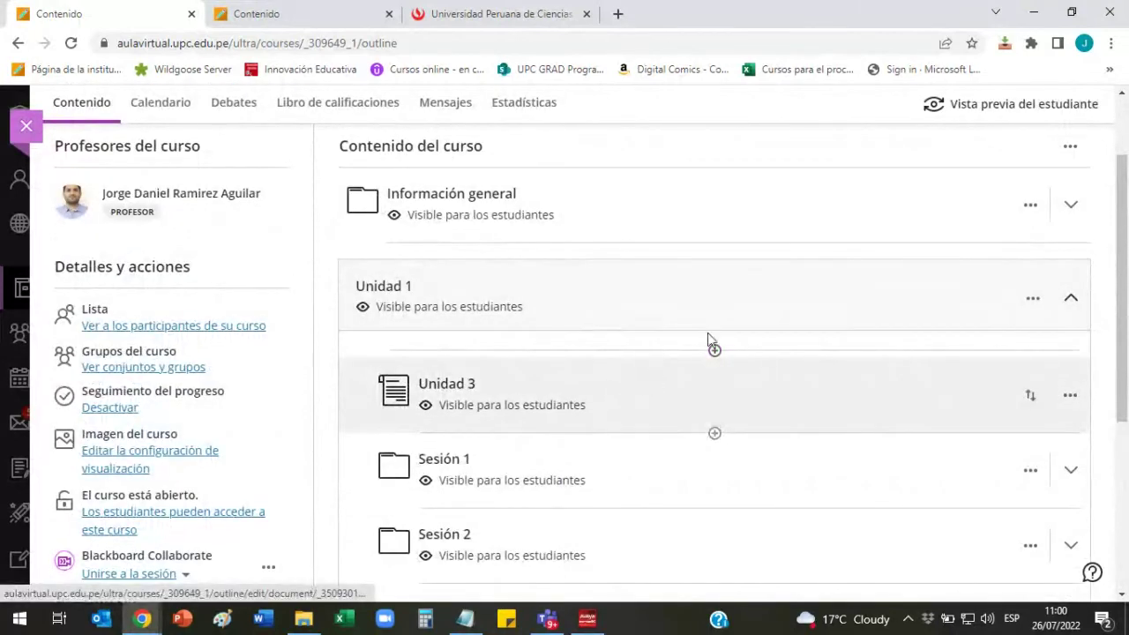
{"action": "scroll", "coordinate": [848, 320], "scroll_direction": "up", "scroll_amount": 1}
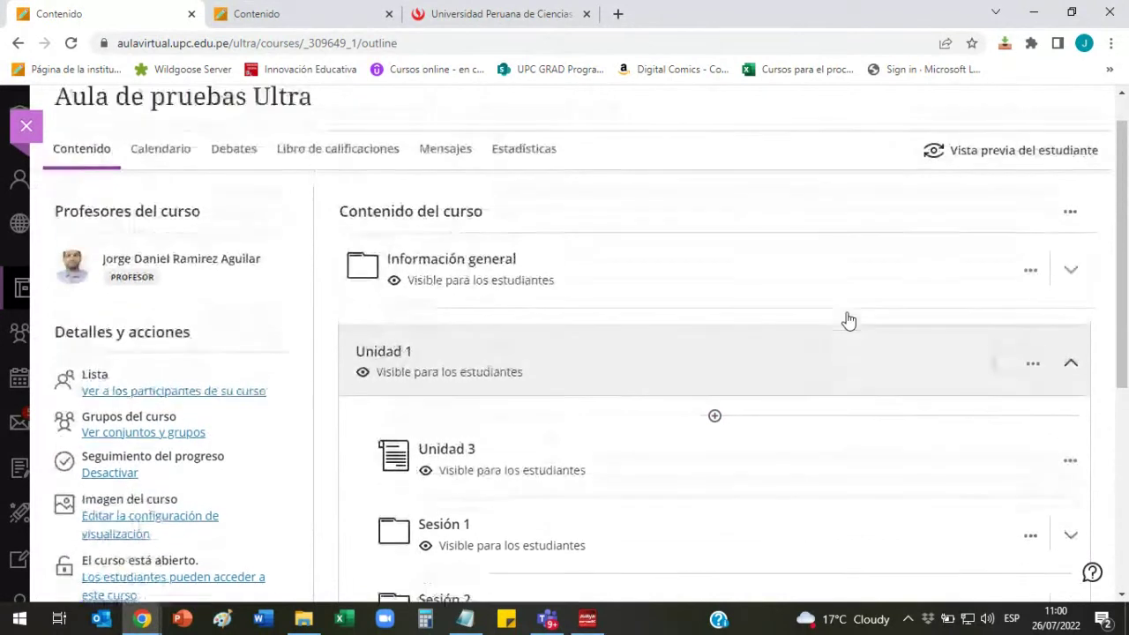
{"action": "left_click_drag", "start_coordinate": [1028, 479], "coordinate": [1001, 514]}
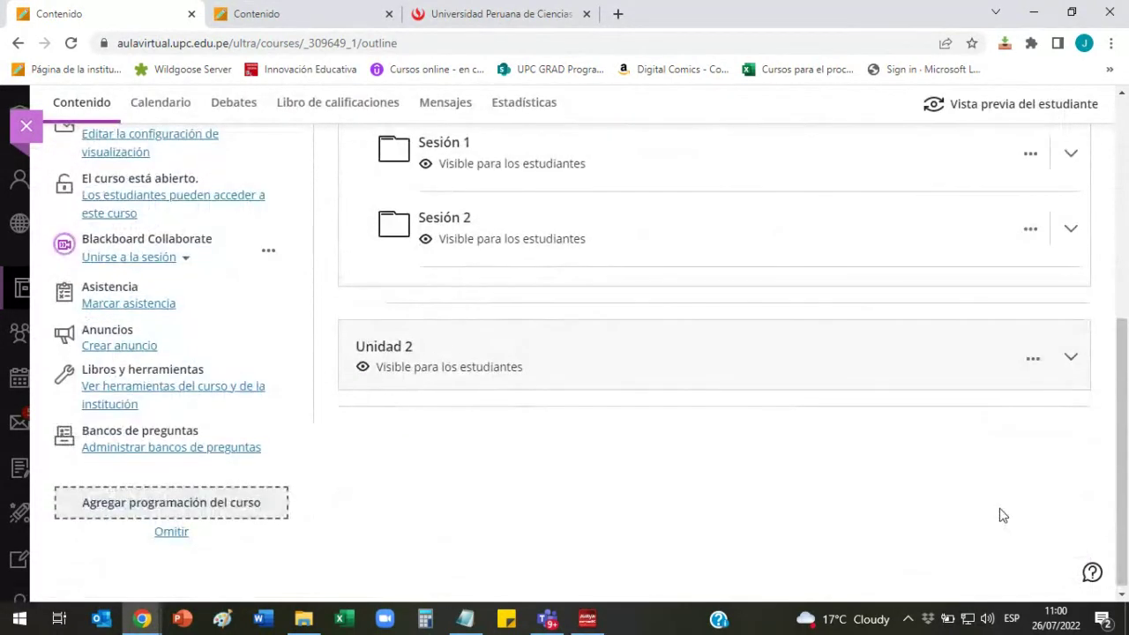
{"action": "scroll", "coordinate": [968, 467], "scroll_direction": "up", "scroll_amount": 3}
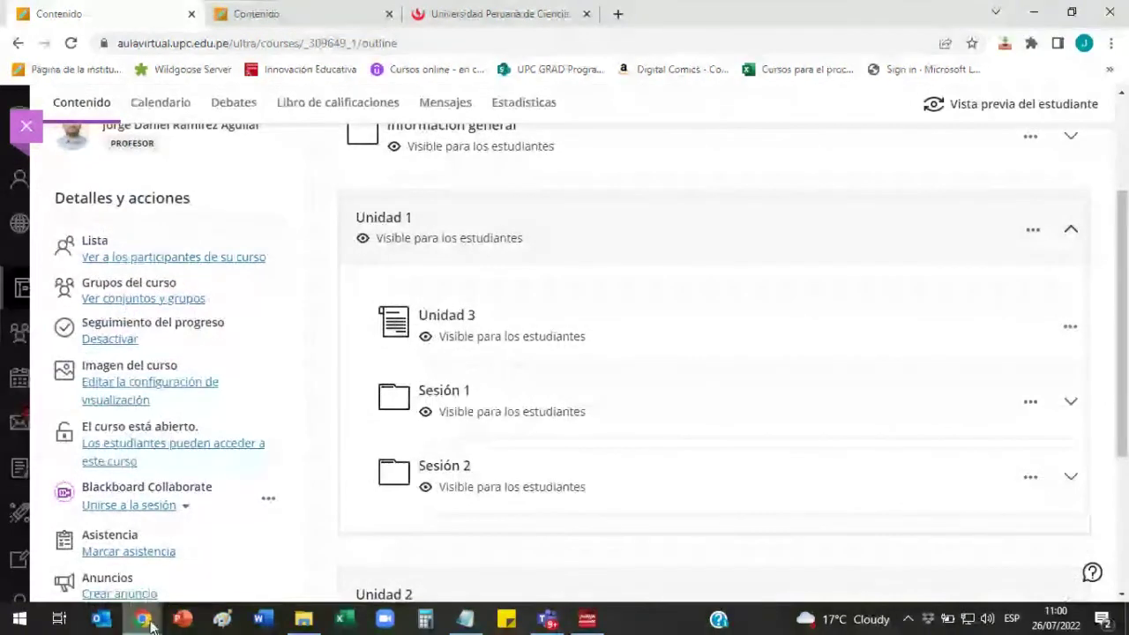
Read the latest participant messages in the Collaborate session's Todos chat and return to the course content.
{"action": "mouse_move", "coordinate": [150, 622]}
{"action": "left_click", "coordinate": [145, 555]}
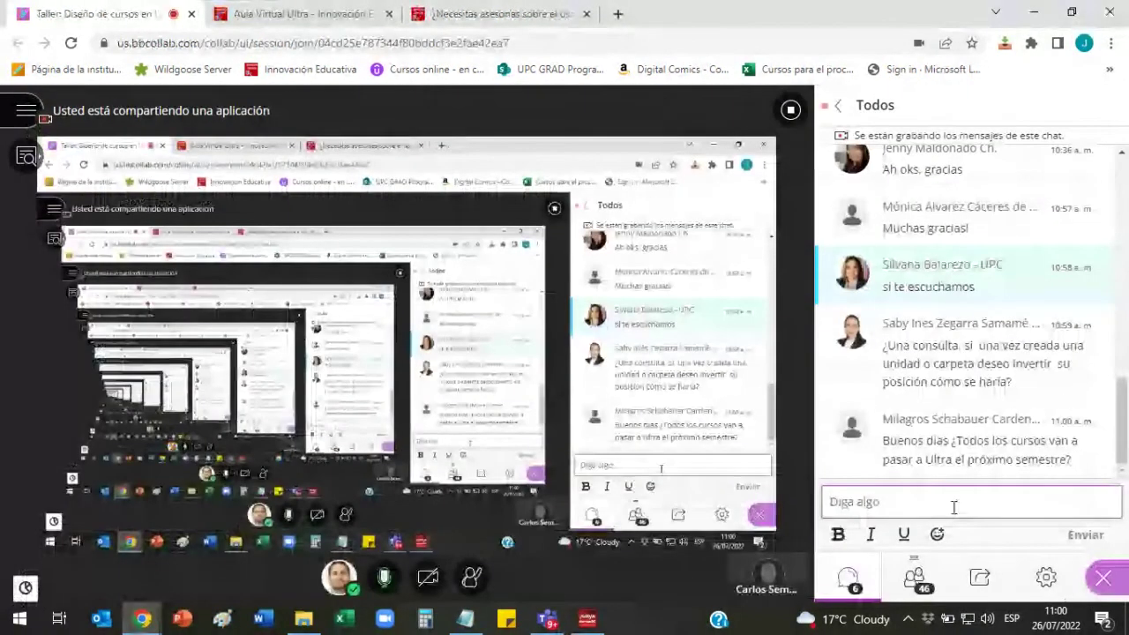
{"action": "left_click", "coordinate": [955, 508]}
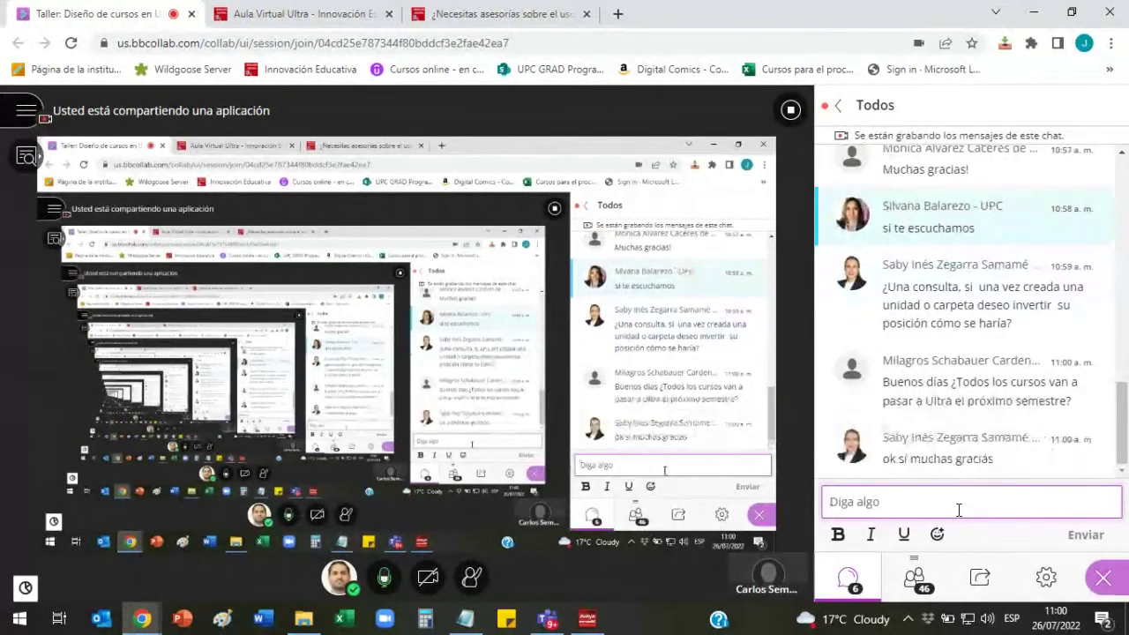
{"action": "left_click", "coordinate": [1036, 12]}
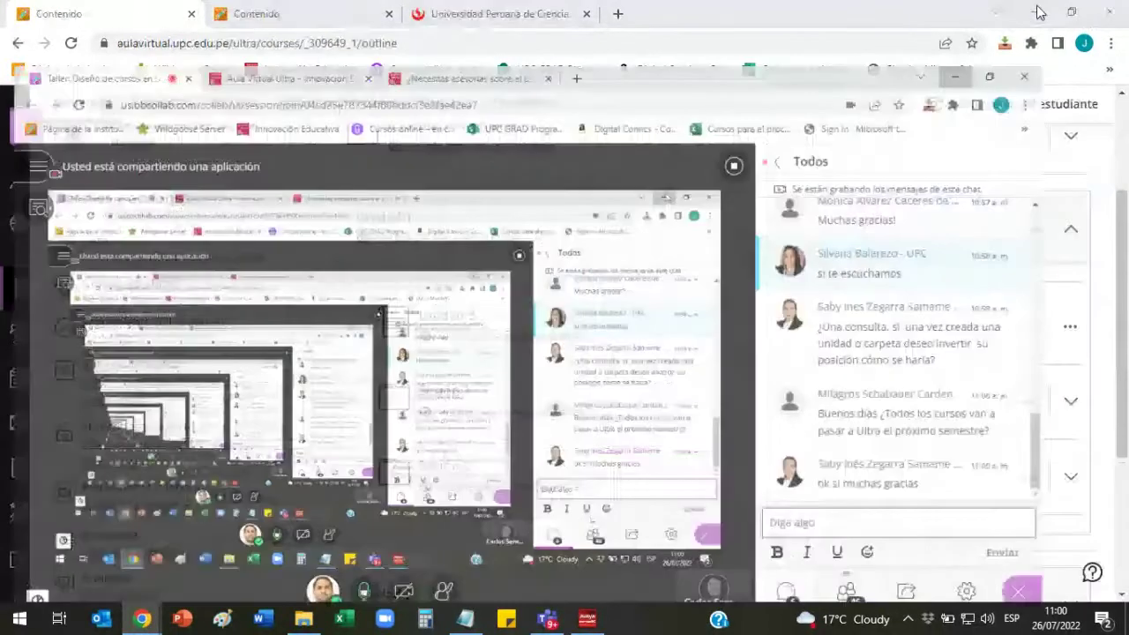
Examine the contents of the Unidad 1 and Unidad 2 modules in the course outline.
{"action": "scroll", "coordinate": [720, 386], "scroll_direction": "down", "scroll_amount": 3}
{"action": "scroll", "coordinate": [720, 386], "scroll_direction": "up", "scroll_amount": 1}
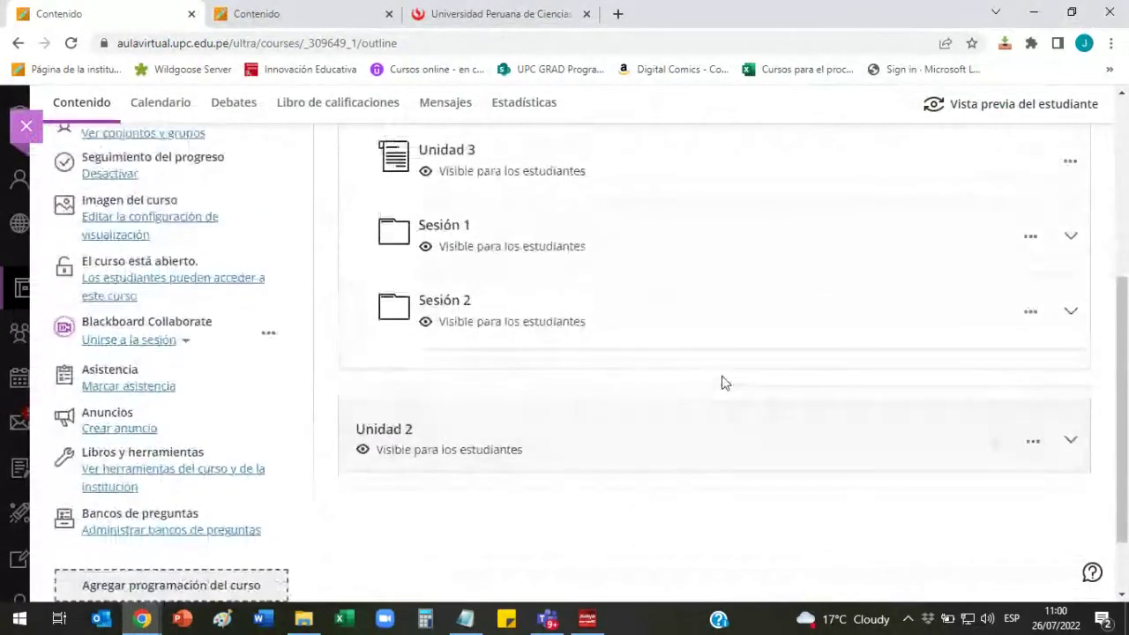
{"action": "scroll", "coordinate": [721, 383], "scroll_direction": "up", "scroll_amount": 3}
{"action": "scroll", "coordinate": [720, 383], "scroll_direction": "down", "scroll_amount": 2}
{"action": "mouse_move", "coordinate": [141, 620]}
{"action": "mouse_move", "coordinate": [117, 572]}
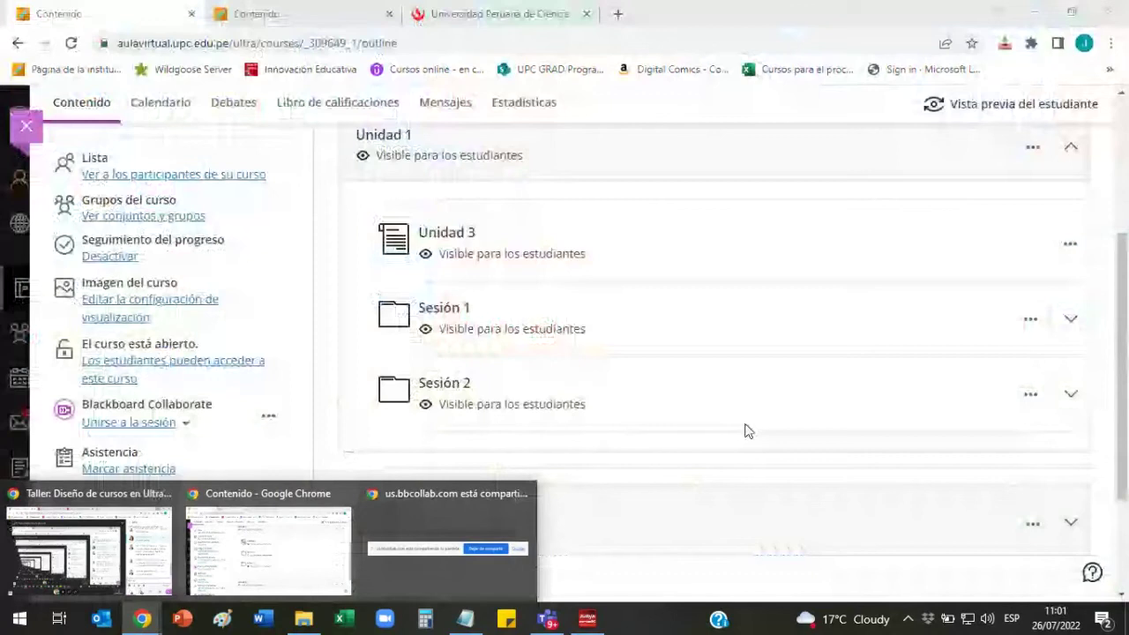
{"action": "left_click", "coordinate": [269, 552]}
{"action": "scroll", "coordinate": [765, 492], "scroll_direction": "down", "scroll_amount": 2}
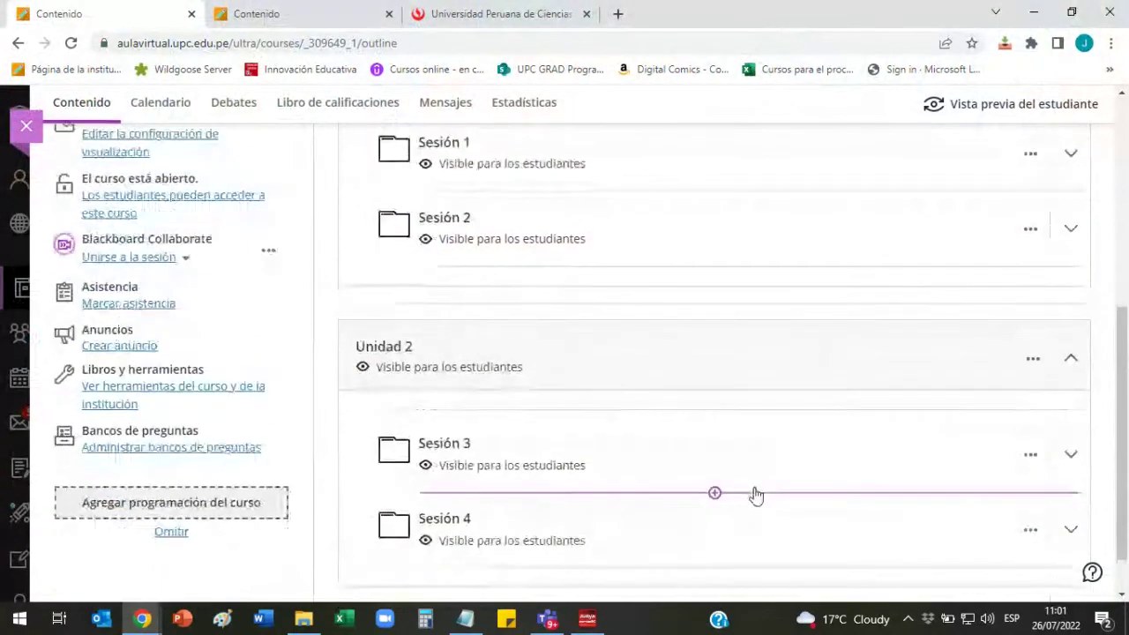
{"action": "scroll", "coordinate": [764, 494], "scroll_direction": "up", "scroll_amount": 1}
{"action": "scroll", "coordinate": [906, 391], "scroll_direction": "up", "scroll_amount": 2}
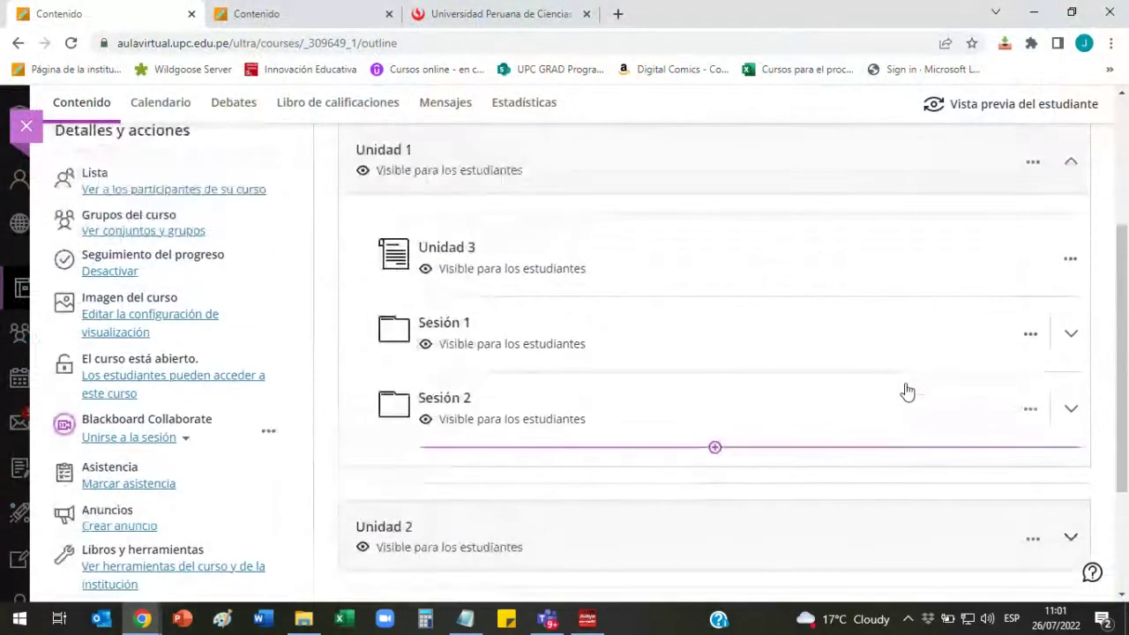
Move the Unidad 3 document out of Unidad 1 to the top of the course content, above Información general.
{"action": "left_click", "coordinate": [1071, 258]}
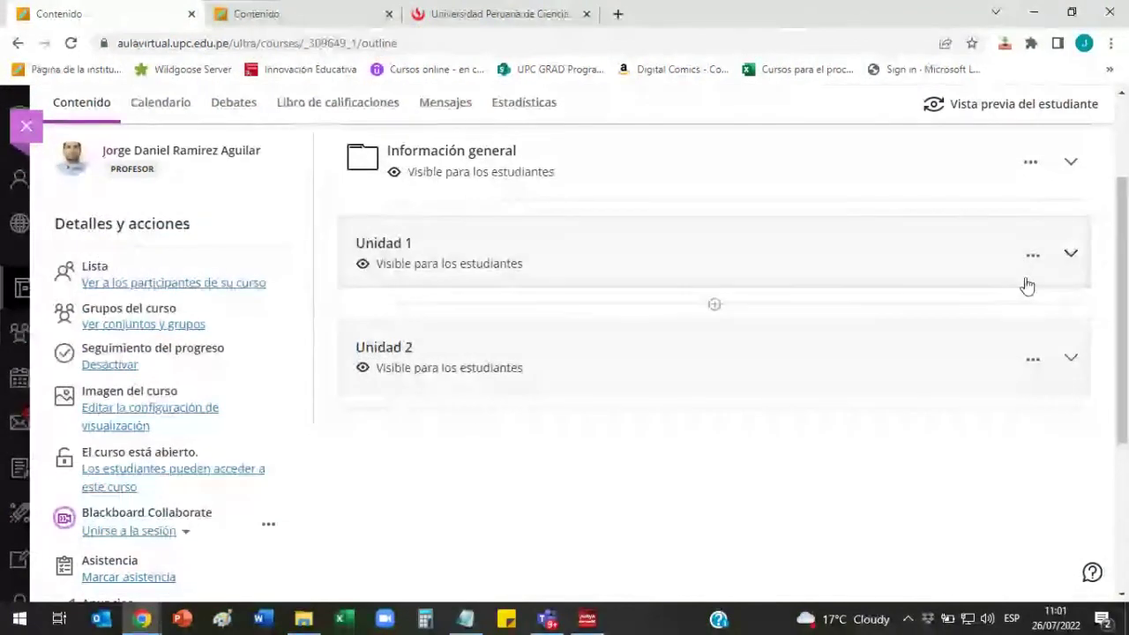
{"action": "left_click", "coordinate": [950, 284]}
{"action": "scroll", "coordinate": [880, 318], "scroll_direction": "down", "scroll_amount": 2}
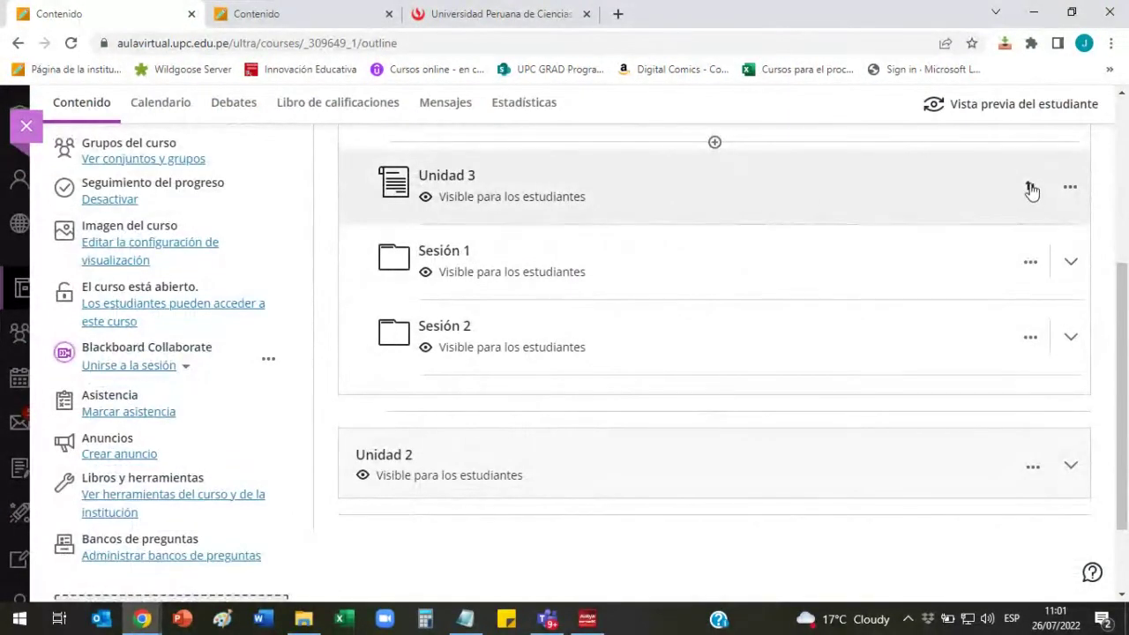
{"action": "left_click_drag", "start_coordinate": [1031, 194], "coordinate": [1006, 281]}
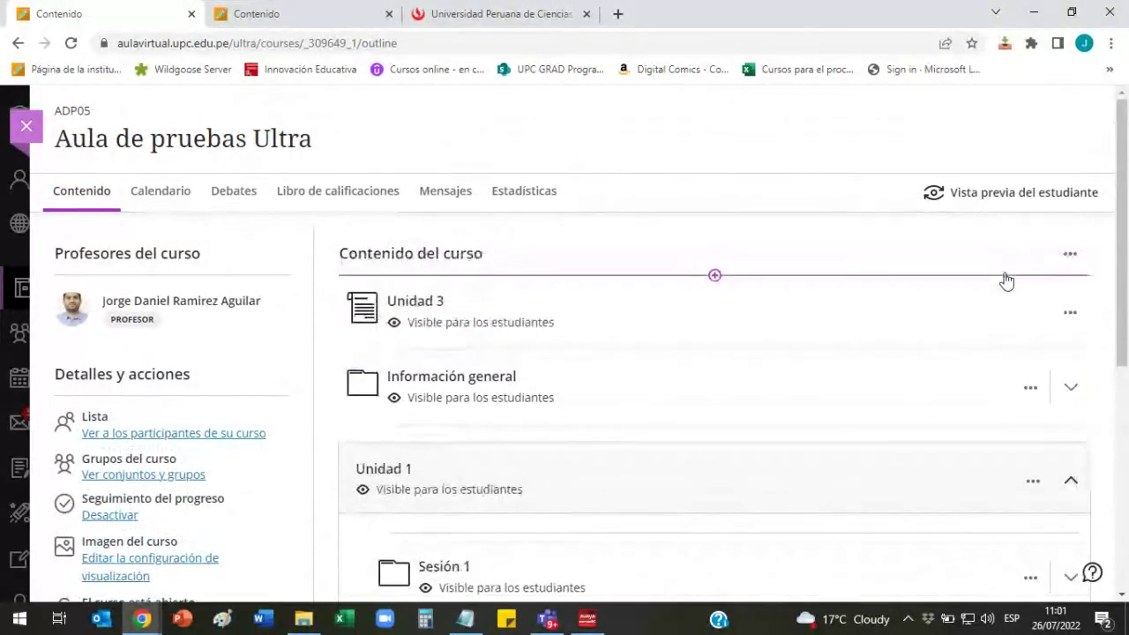
{"action": "scroll", "coordinate": [920, 312], "scroll_direction": "down", "scroll_amount": 1}
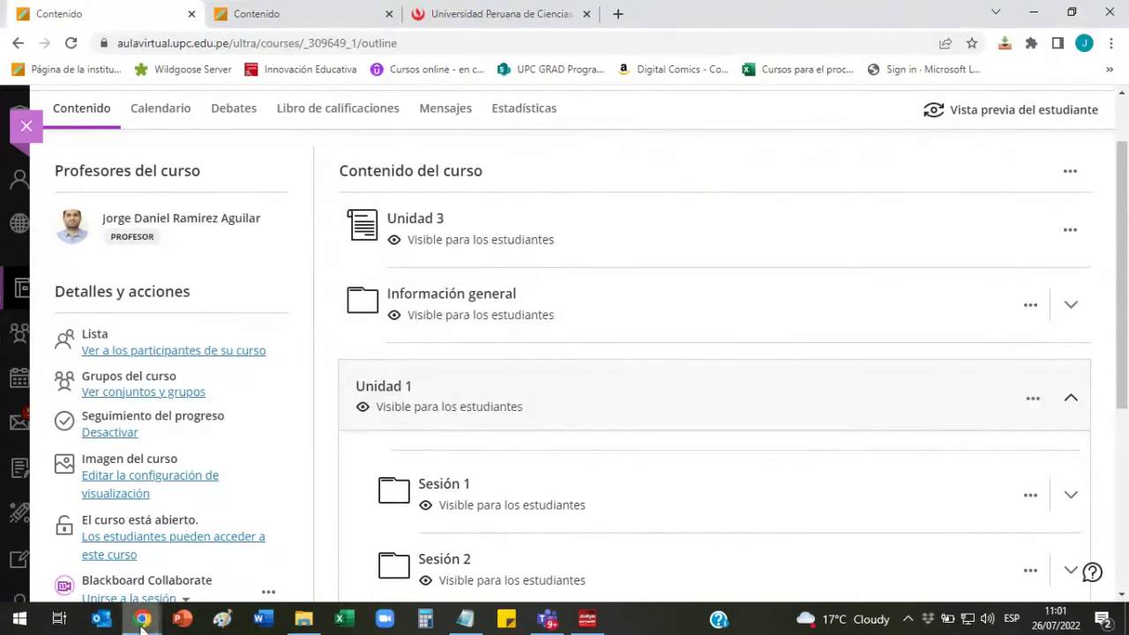
Check the Collaborate session for participant activity, then return to the course outline and review the modules.
{"action": "mouse_move", "coordinate": [141, 618]}
{"action": "left_click", "coordinate": [103, 569]}
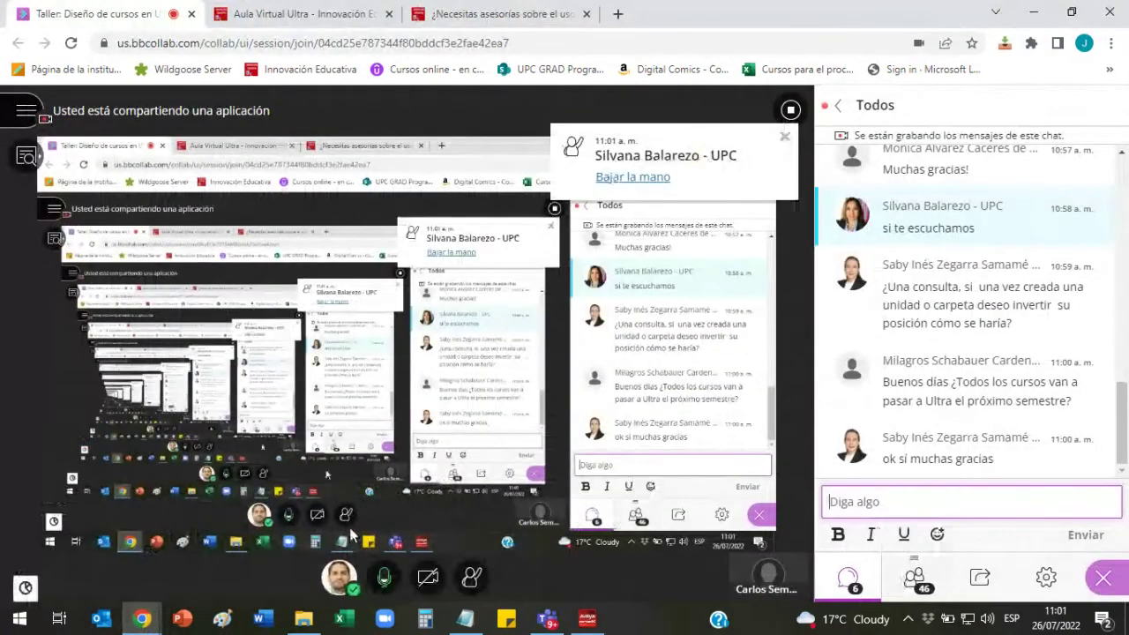
{"action": "left_click", "coordinate": [1034, 13]}
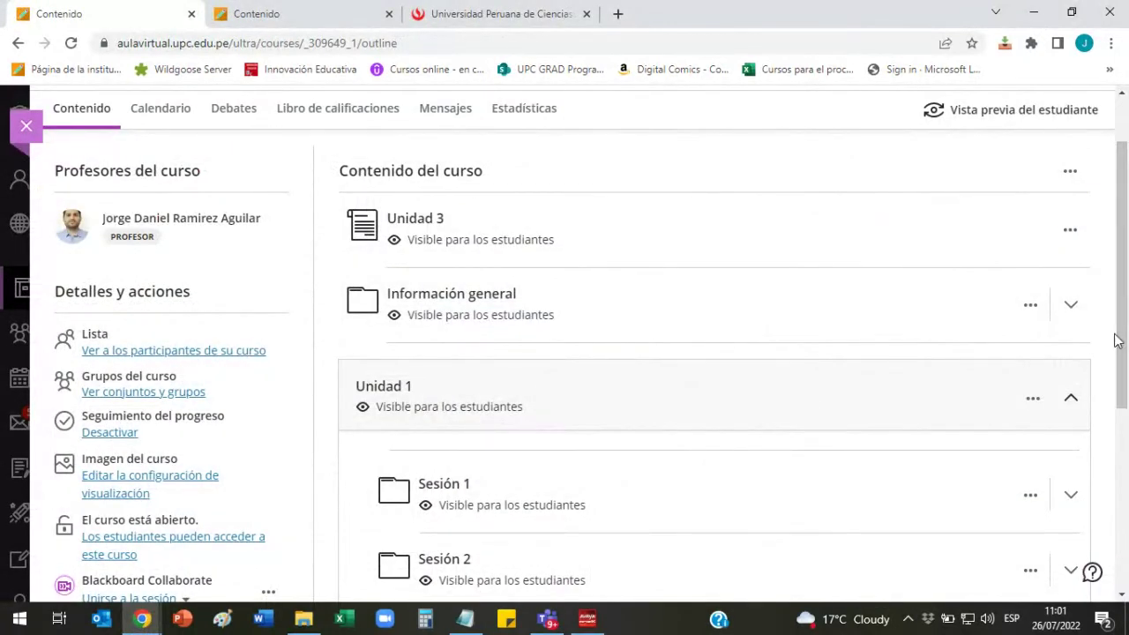
{"action": "scroll", "coordinate": [1113, 346], "scroll_direction": "down", "scroll_amount": 2}
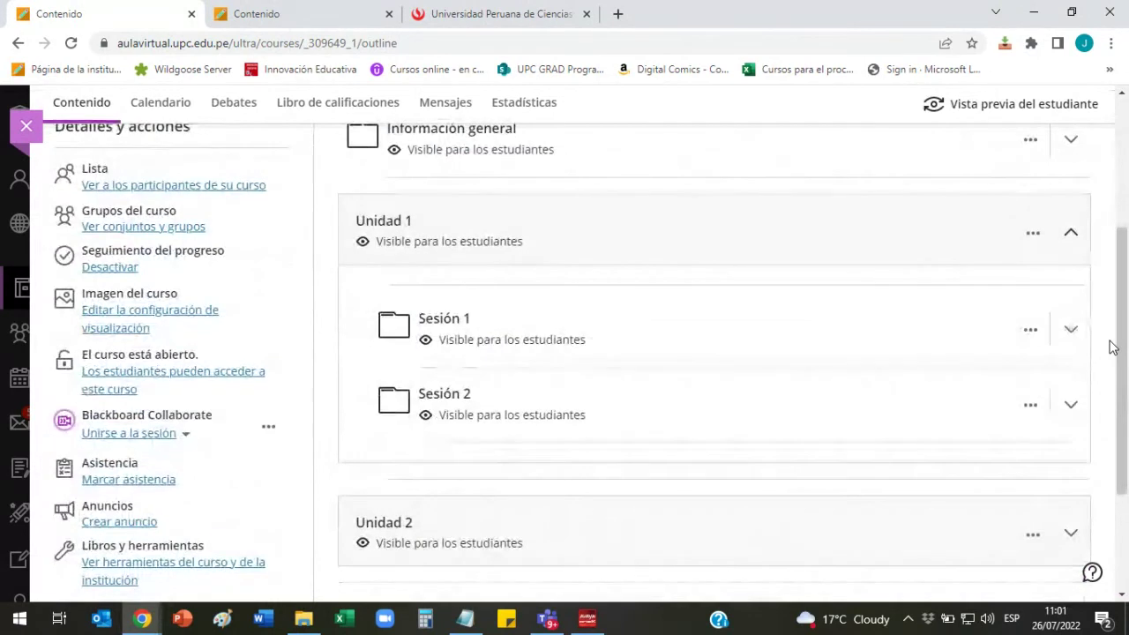
{"action": "scroll", "coordinate": [1114, 347], "scroll_direction": "up", "scroll_amount": 1}
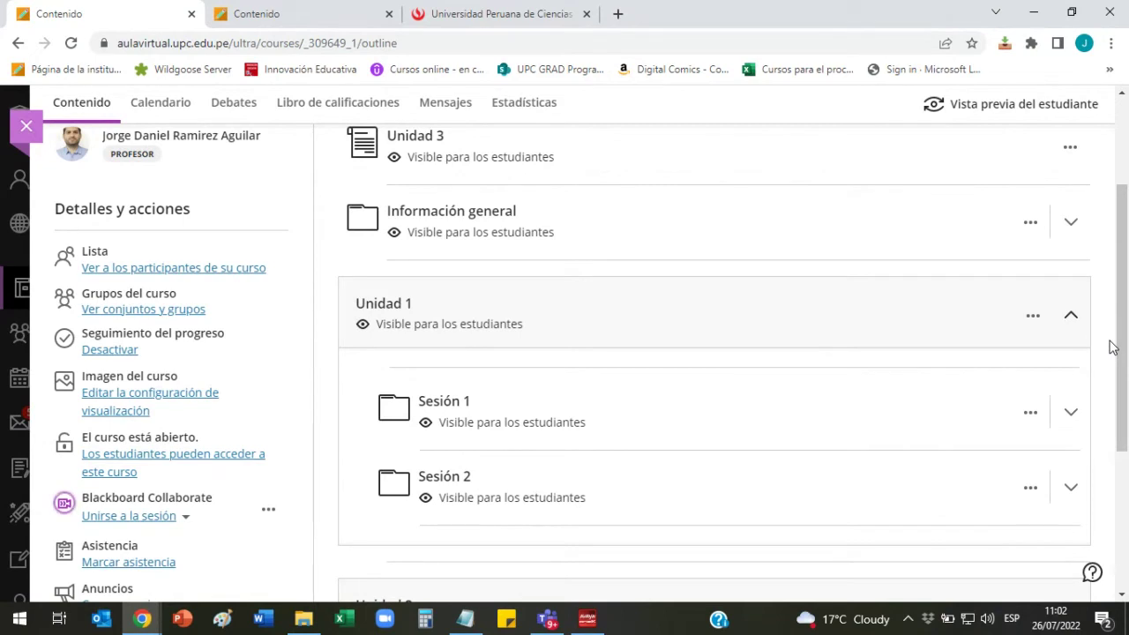
Mute the microphone in the Collaborate session and return to the course content window.
{"action": "left_click", "coordinate": [148, 618]}
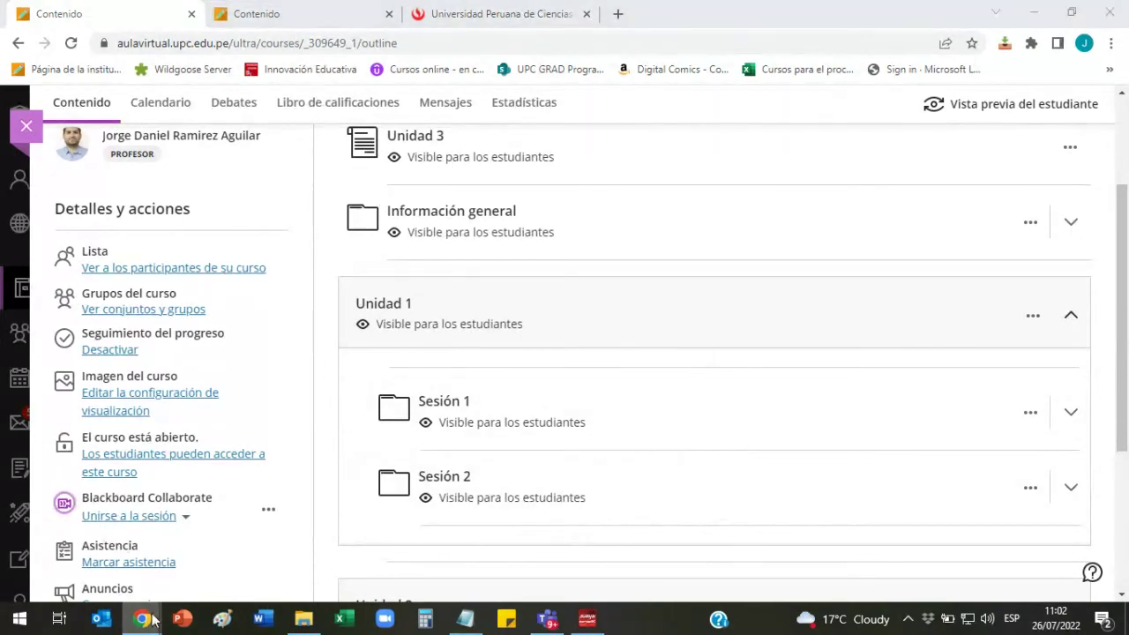
{"action": "left_click", "coordinate": [164, 555]}
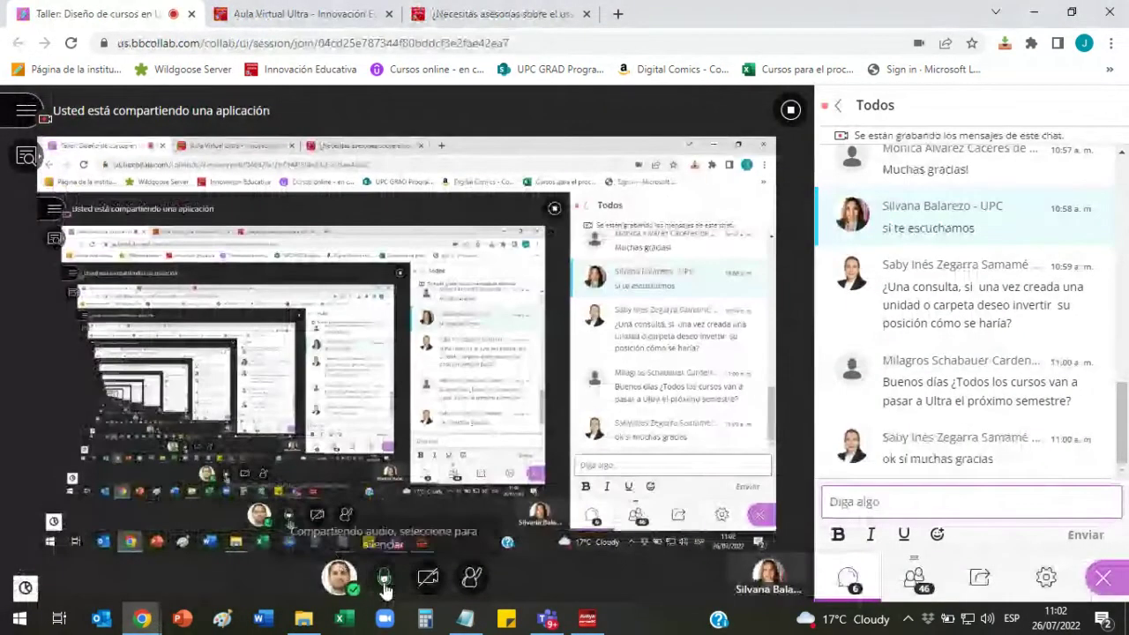
{"action": "left_click", "coordinate": [1034, 13]}
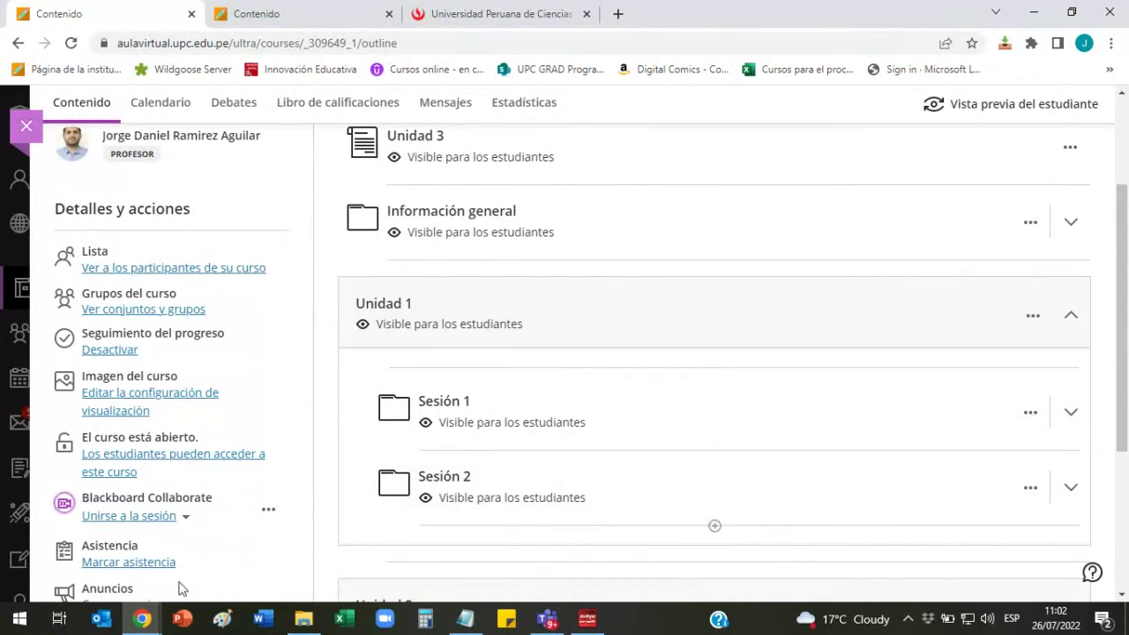
Switch back to the Collaborate session and activate the message field of the Todos chat.
{"action": "left_click", "coordinate": [150, 621]}
{"action": "left_click", "coordinate": [122, 552]}
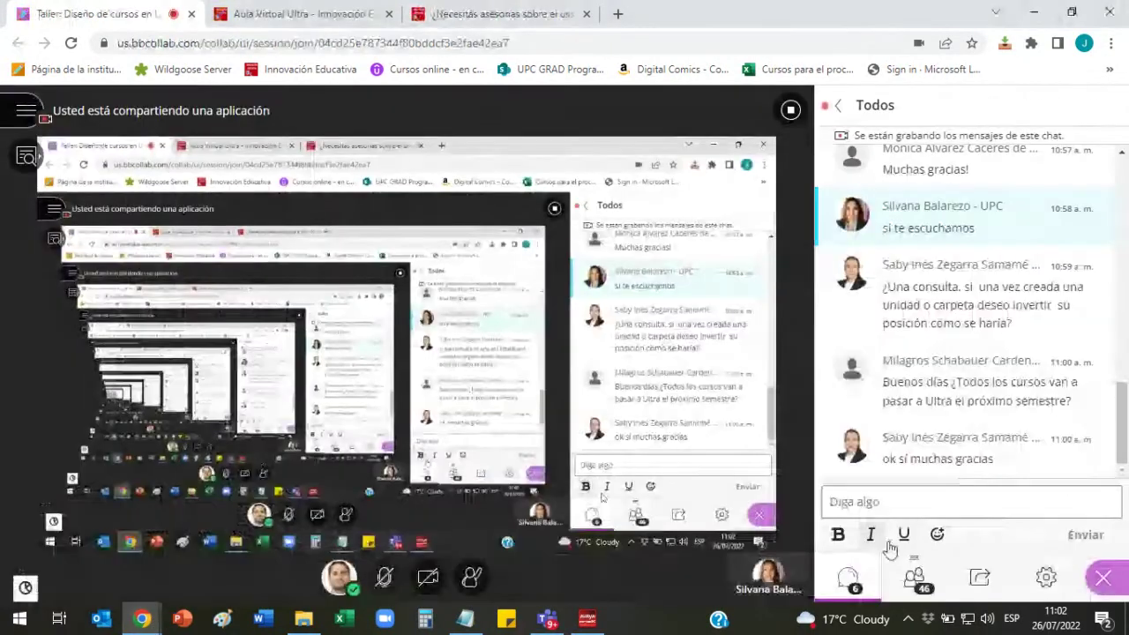
{"action": "left_click", "coordinate": [1014, 507]}
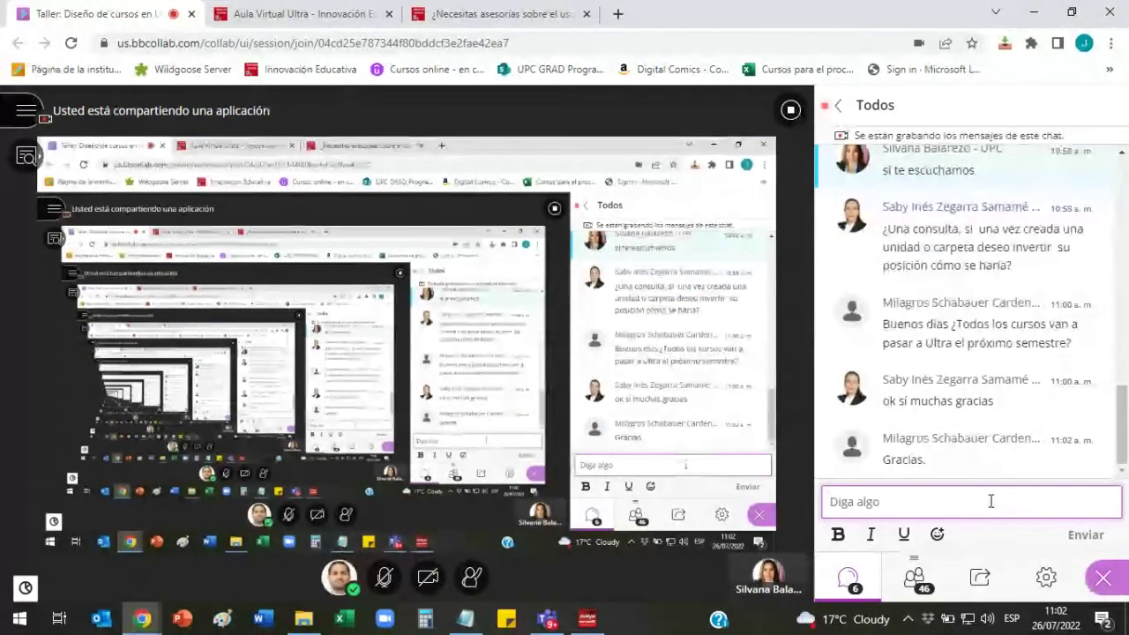
Switch from the Collaborate session back to the course content window and collapse the Unidad 1 module.
{"action": "left_click", "coordinate": [141, 618]}
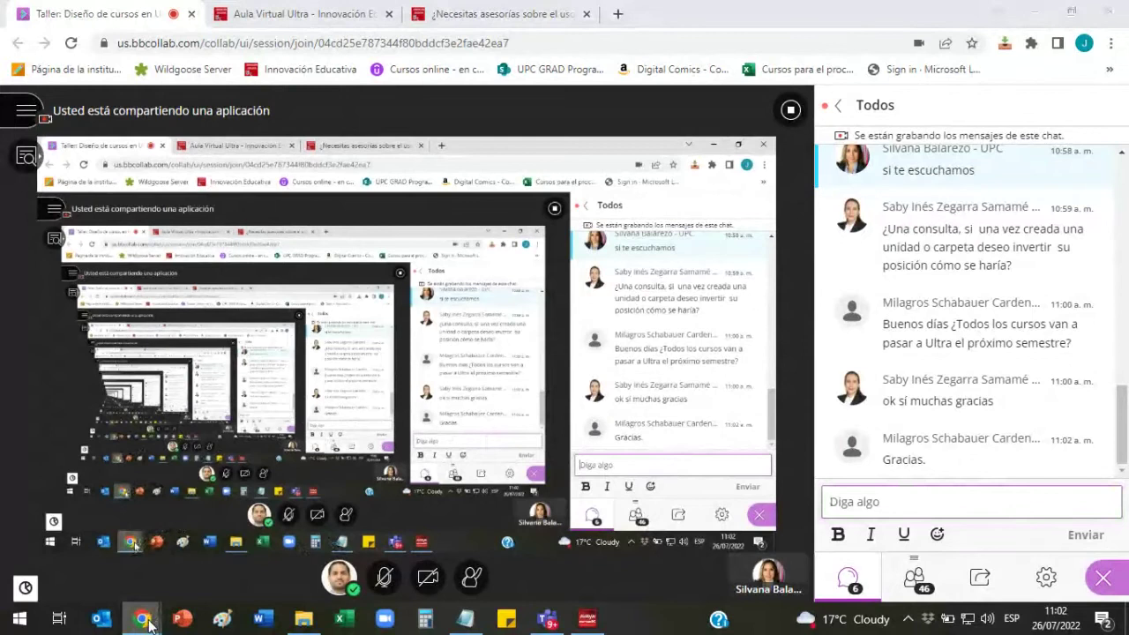
{"action": "left_click", "coordinate": [249, 569]}
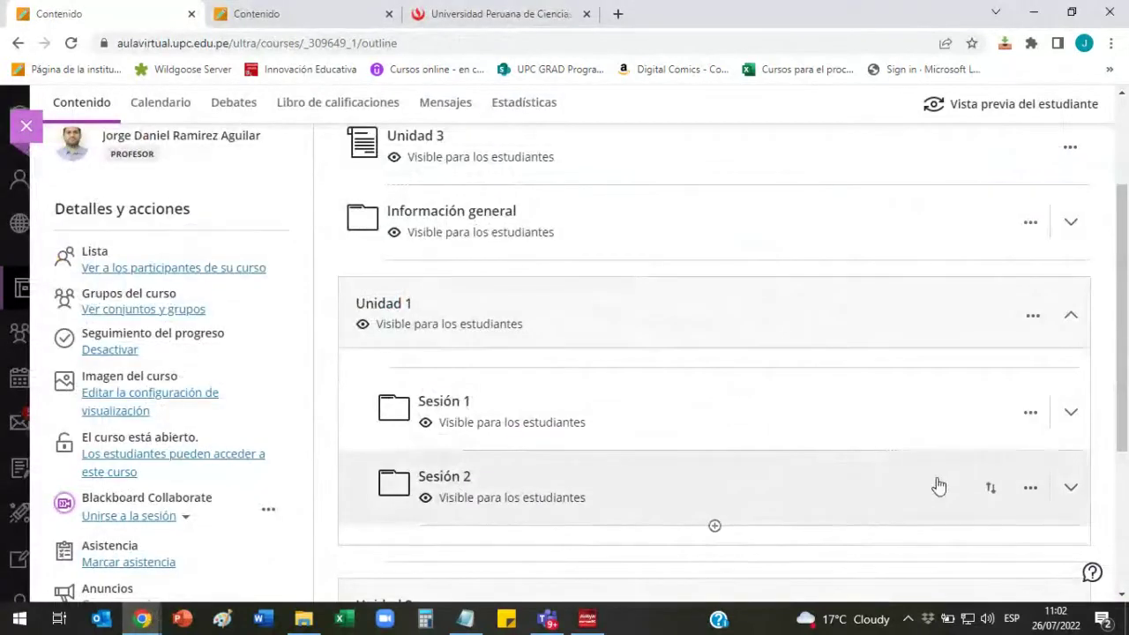
{"action": "scroll", "coordinate": [938, 484], "scroll_direction": "up", "scroll_amount": 3}
{"action": "left_click", "coordinate": [1071, 480]}
{"action": "scroll", "coordinate": [1035, 428], "scroll_direction": "down", "scroll_amount": 1}
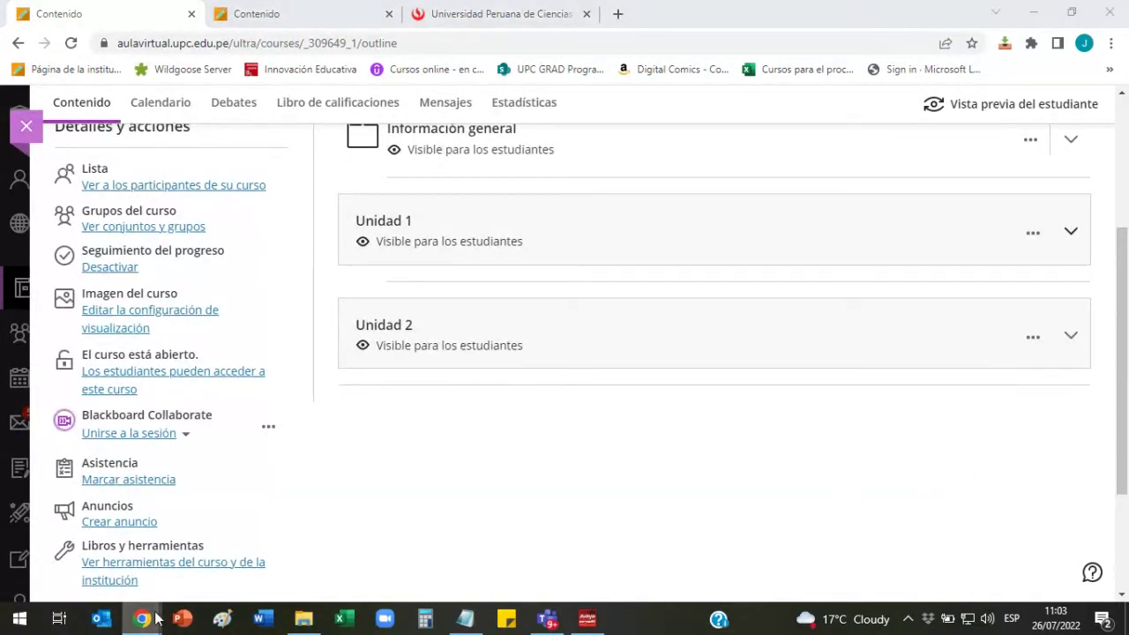
Unmute the microphone in the Collaborate session and return to the course content window.
{"action": "mouse_move", "coordinate": [141, 619]}
{"action": "left_click", "coordinate": [140, 582]}
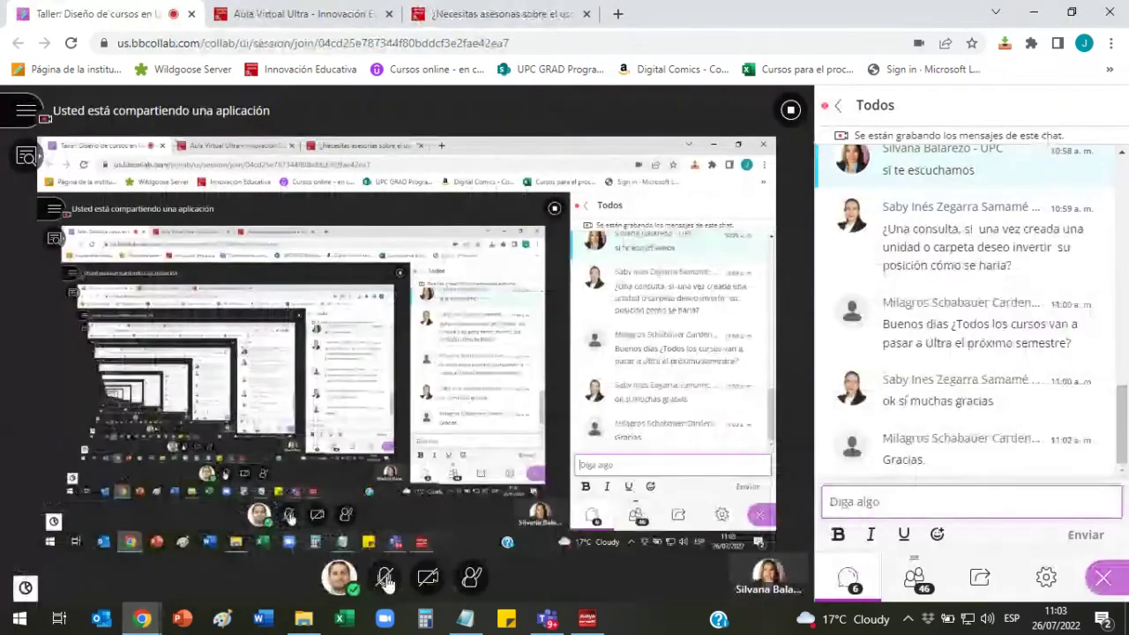
{"action": "left_click", "coordinate": [1030, 19]}
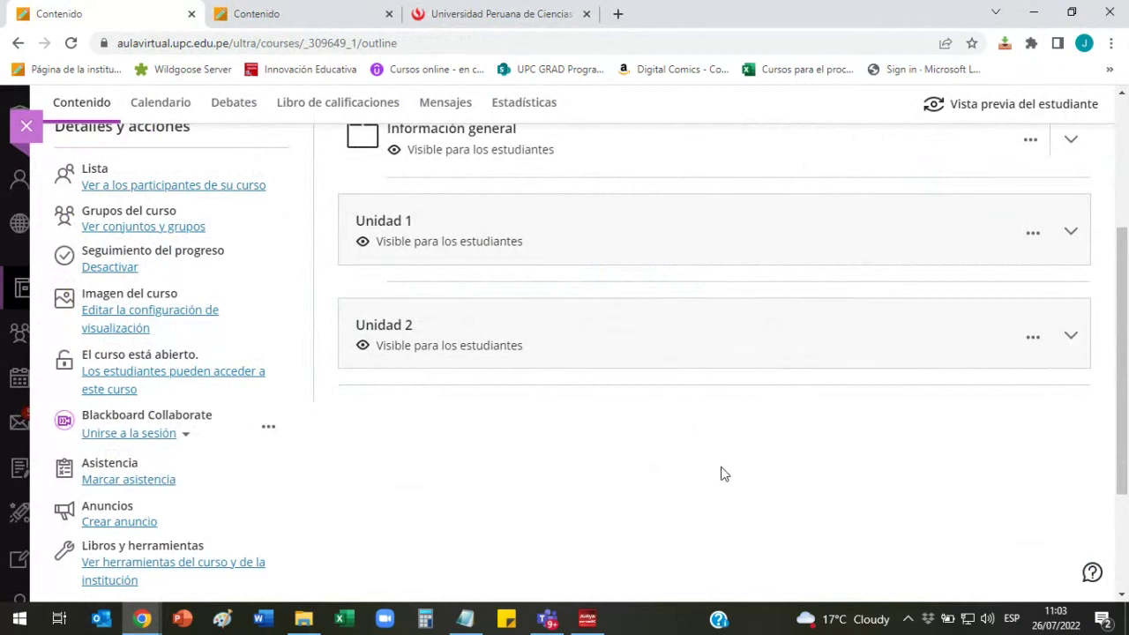
Check the Todos chat in the Collaborate session for new messages and return to the course outline.
{"action": "mouse_move", "coordinate": [141, 619]}
{"action": "left_click", "coordinate": [158, 585]}
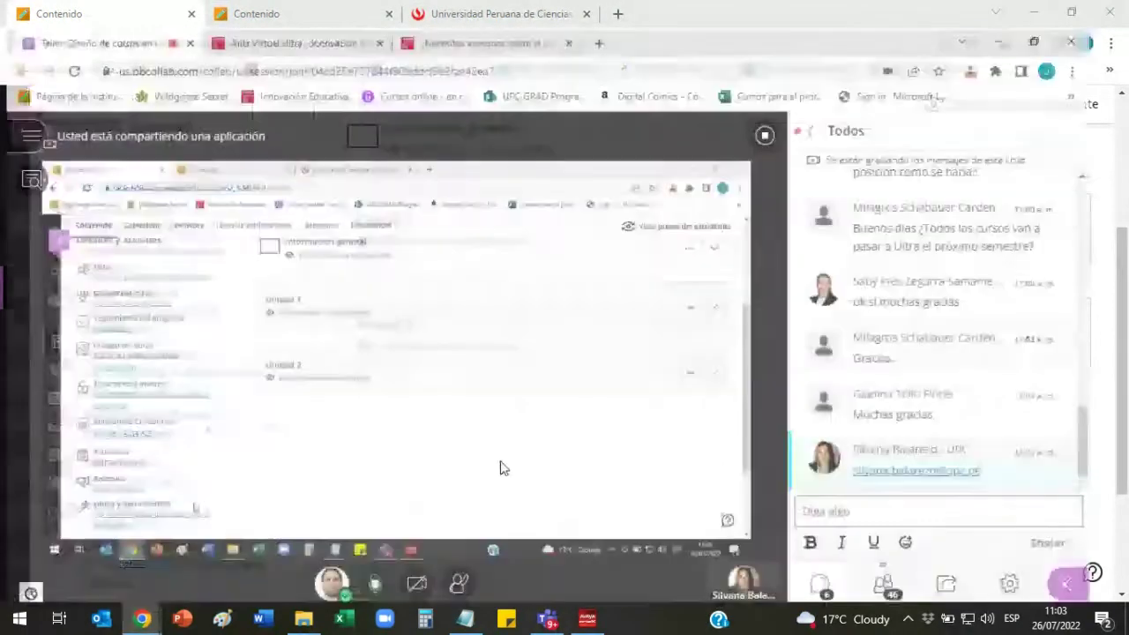
{"action": "left_click", "coordinate": [1036, 19]}
Start creating an Enlace element below the Unidad 2 module in the course content.
{"action": "scroll", "coordinate": [794, 450], "scroll_direction": "up", "scroll_amount": 1}
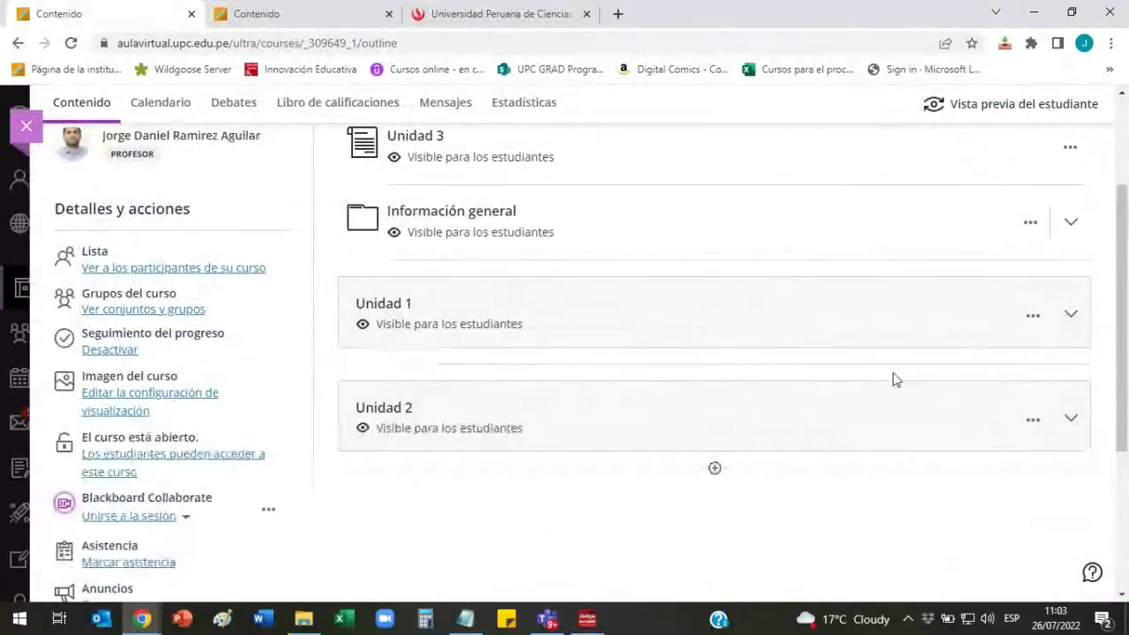
{"action": "scroll", "coordinate": [894, 379], "scroll_direction": "up", "scroll_amount": 1}
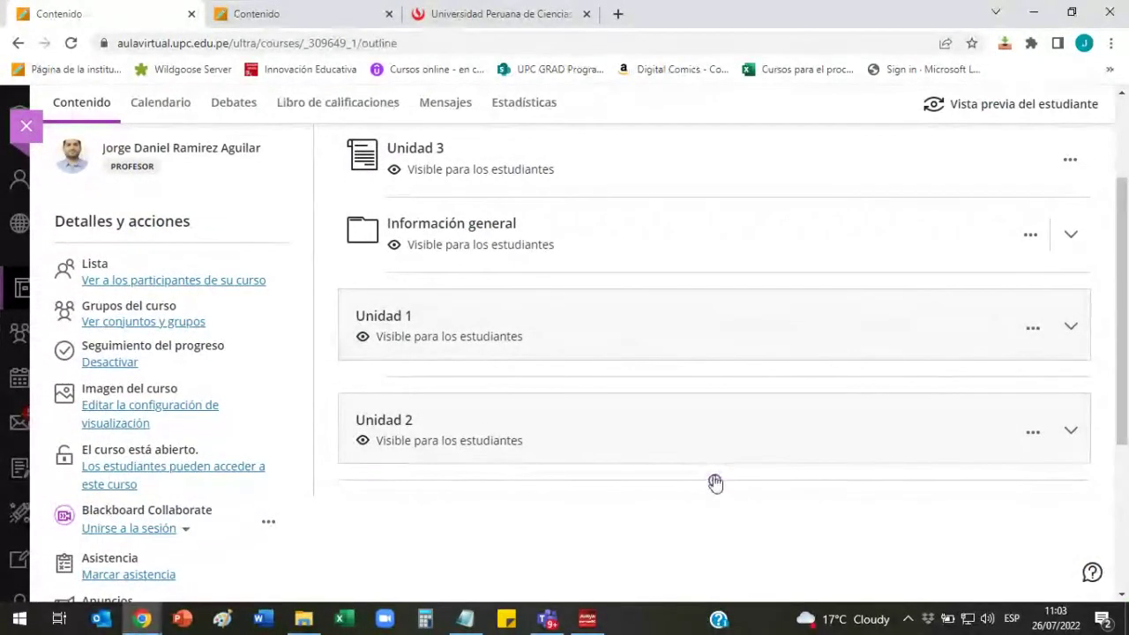
{"action": "left_click", "coordinate": [714, 482]}
{"action": "left_click", "coordinate": [648, 305]}
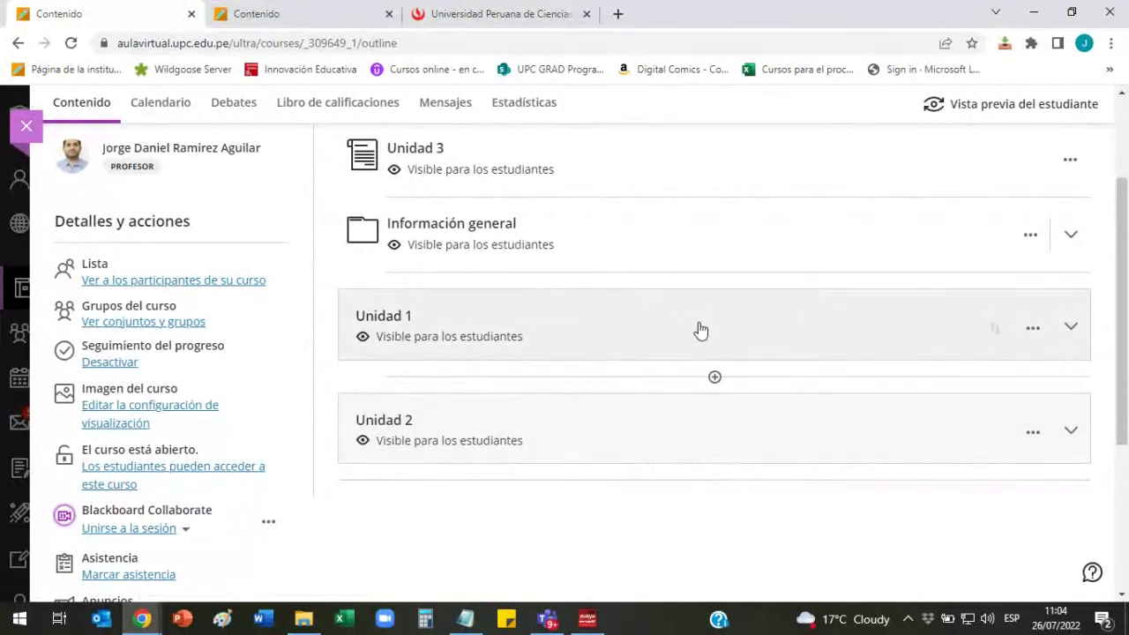
{"action": "scroll", "coordinate": [700, 330], "scroll_direction": "up", "scroll_amount": 1}
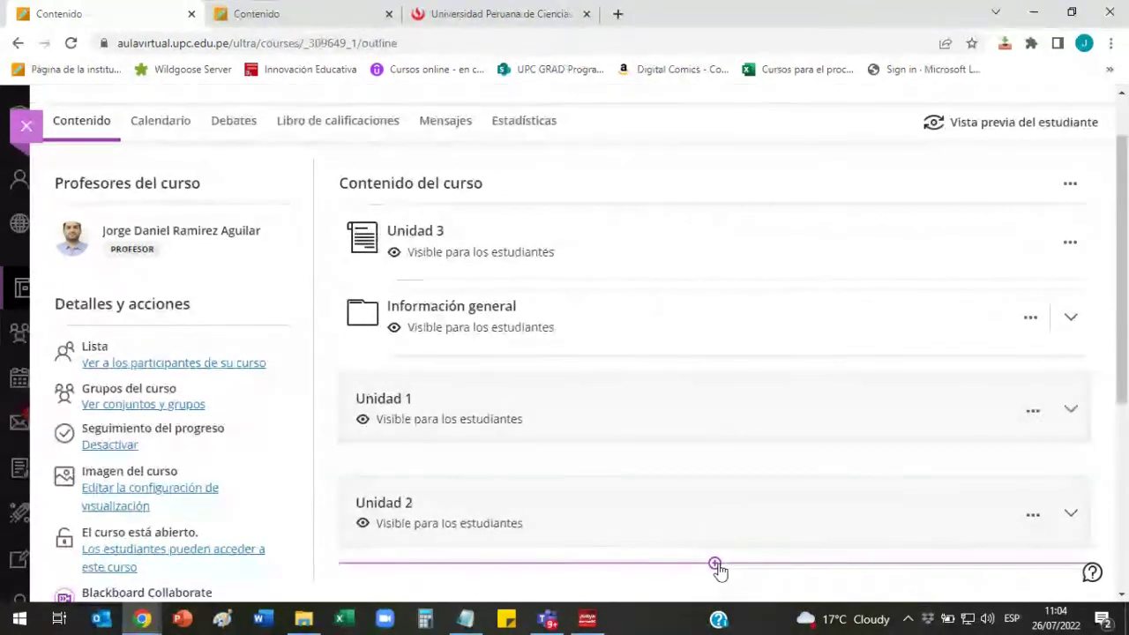
{"action": "left_click", "coordinate": [716, 563]}
{"action": "left_click", "coordinate": [692, 387]}
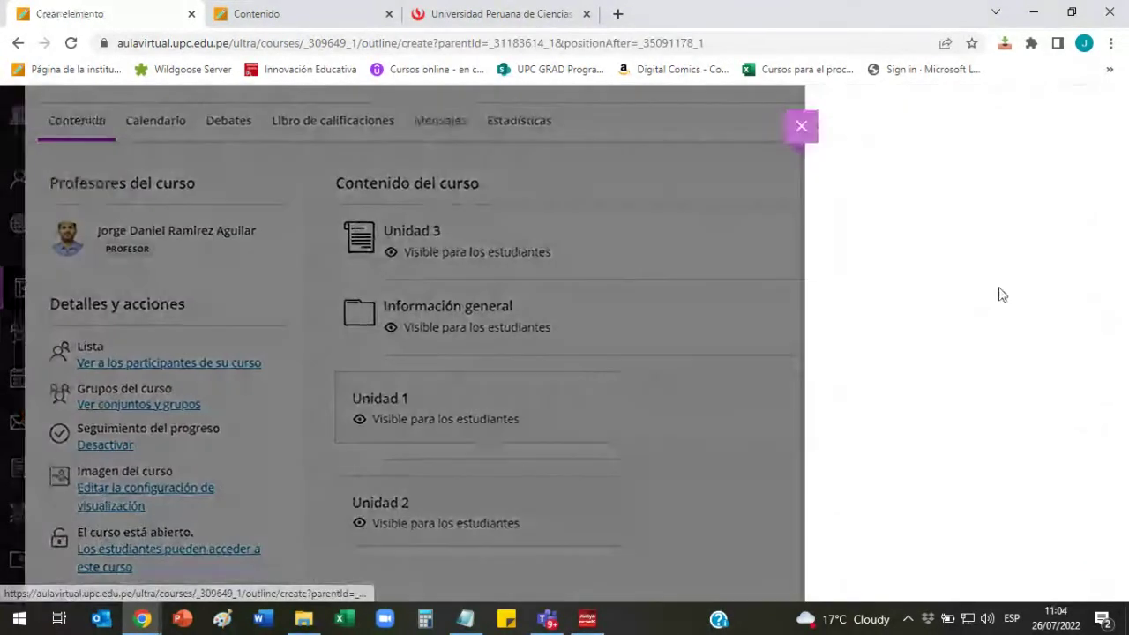
{"action": "scroll", "coordinate": [1014, 287], "scroll_direction": "down", "scroll_amount": 1}
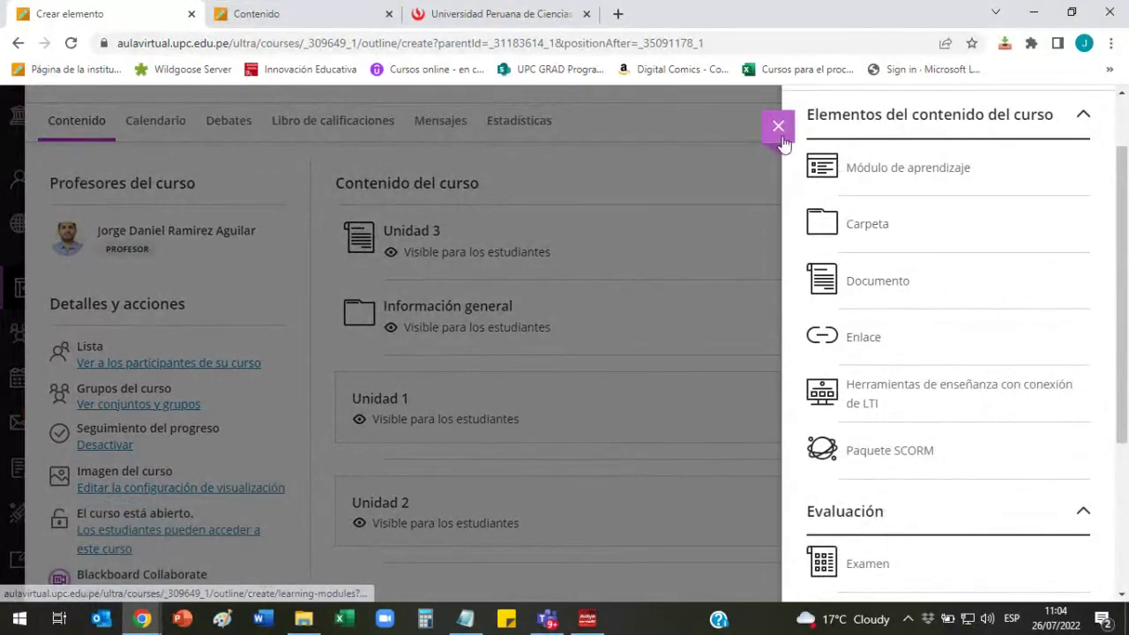
{"action": "left_click", "coordinate": [907, 341]}
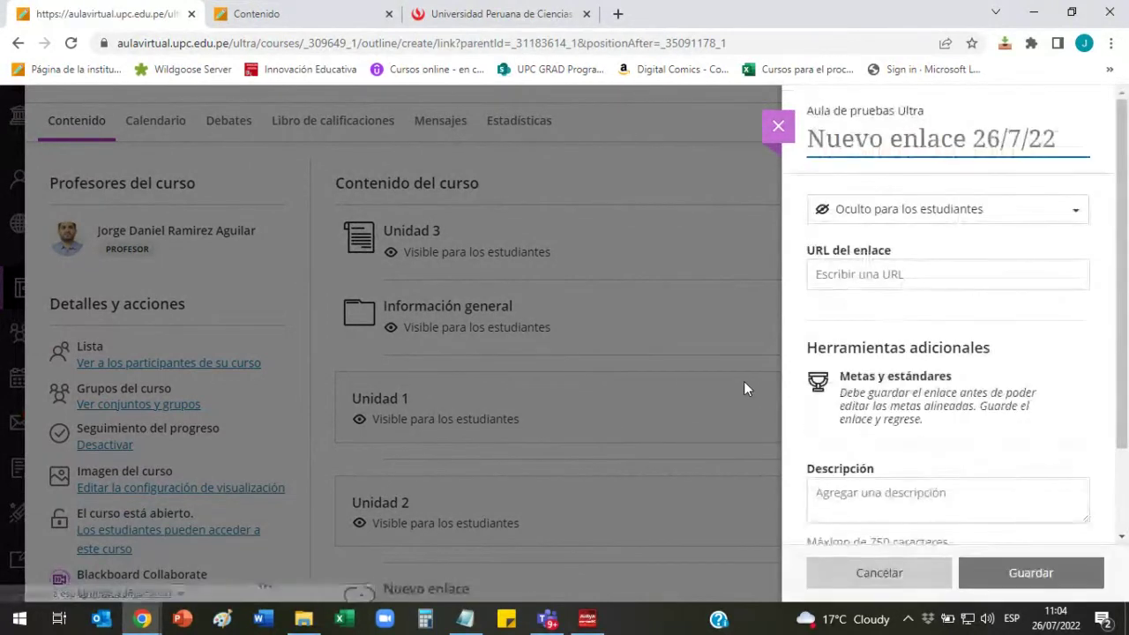
{"action": "left_click", "coordinate": [895, 281]}
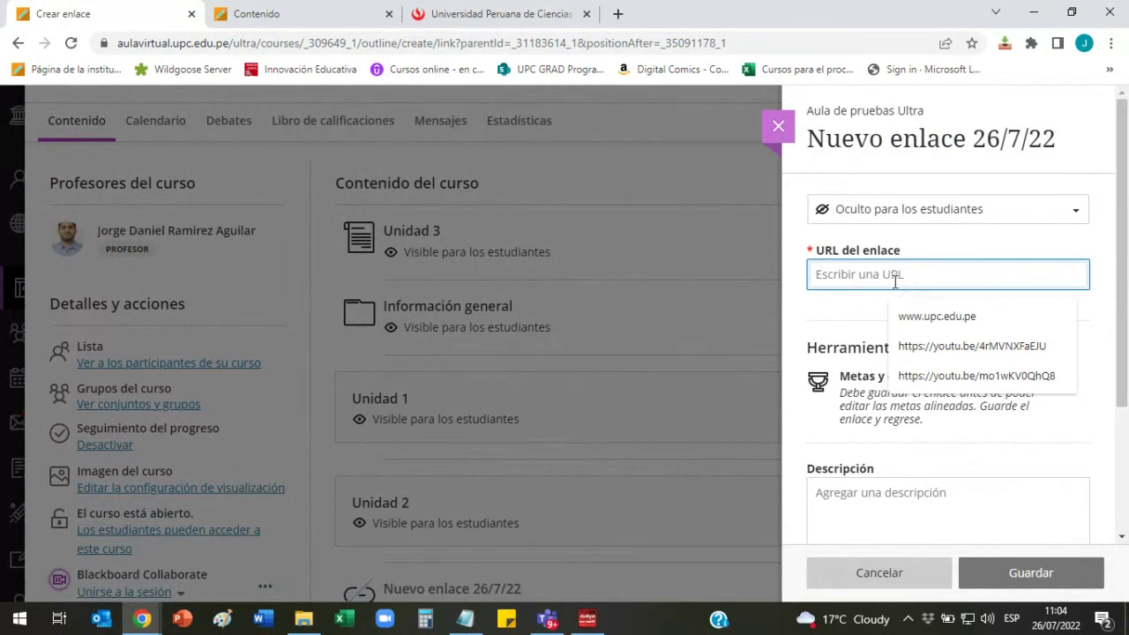
{"action": "left_click", "coordinate": [926, 316]}
{"action": "left_click", "coordinate": [971, 215]}
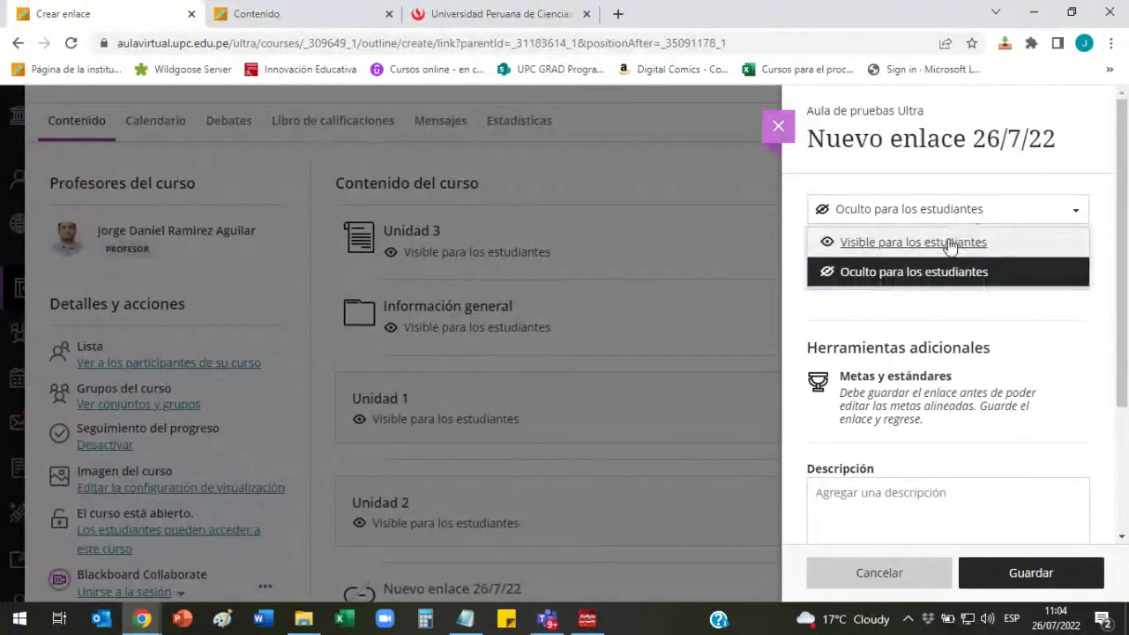
{"action": "left_click", "coordinate": [951, 243]}
{"action": "left_click_drag", "start_coordinate": [1063, 139], "coordinate": [804, 145]}
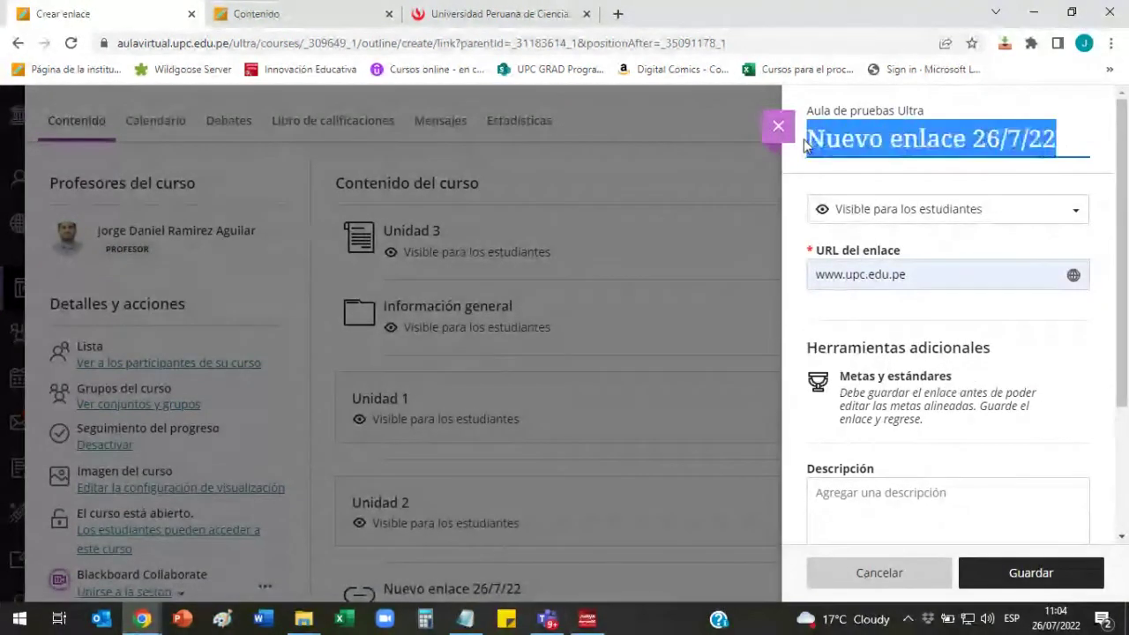
{"action": "type", "text": "Enlace"}
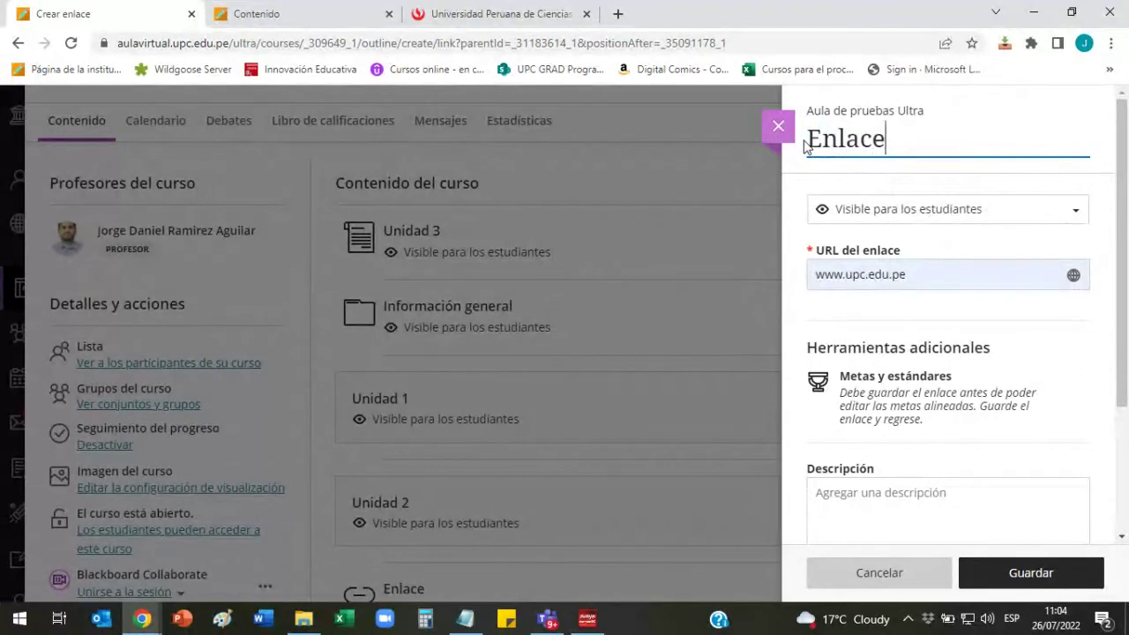
{"action": "type", "text": " externo"}
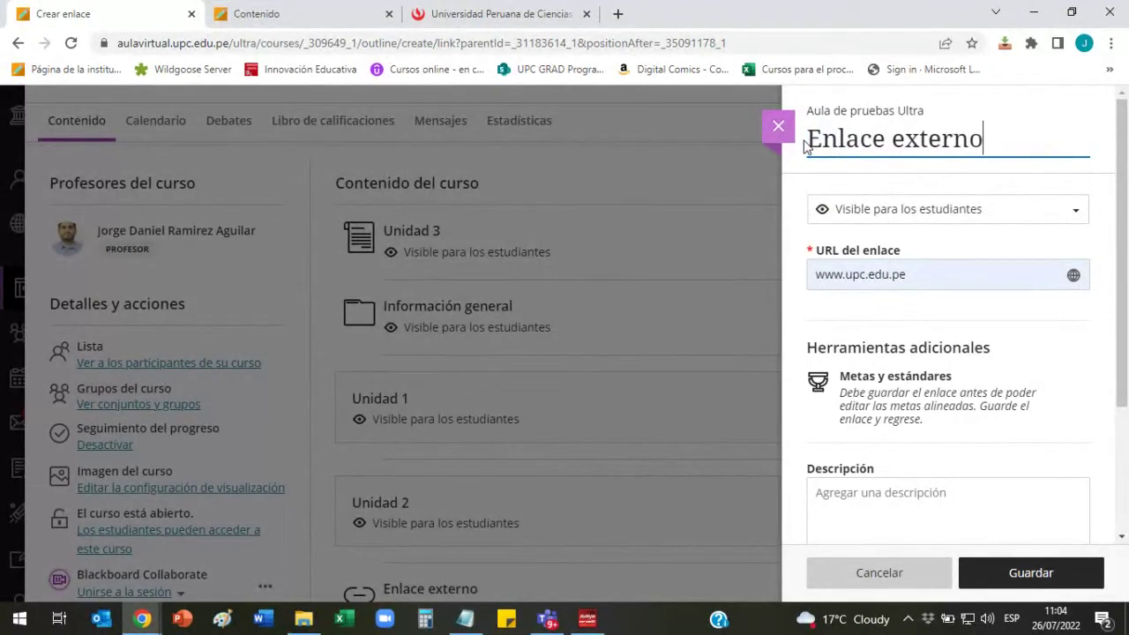
{"action": "left_click", "coordinate": [1026, 573]}
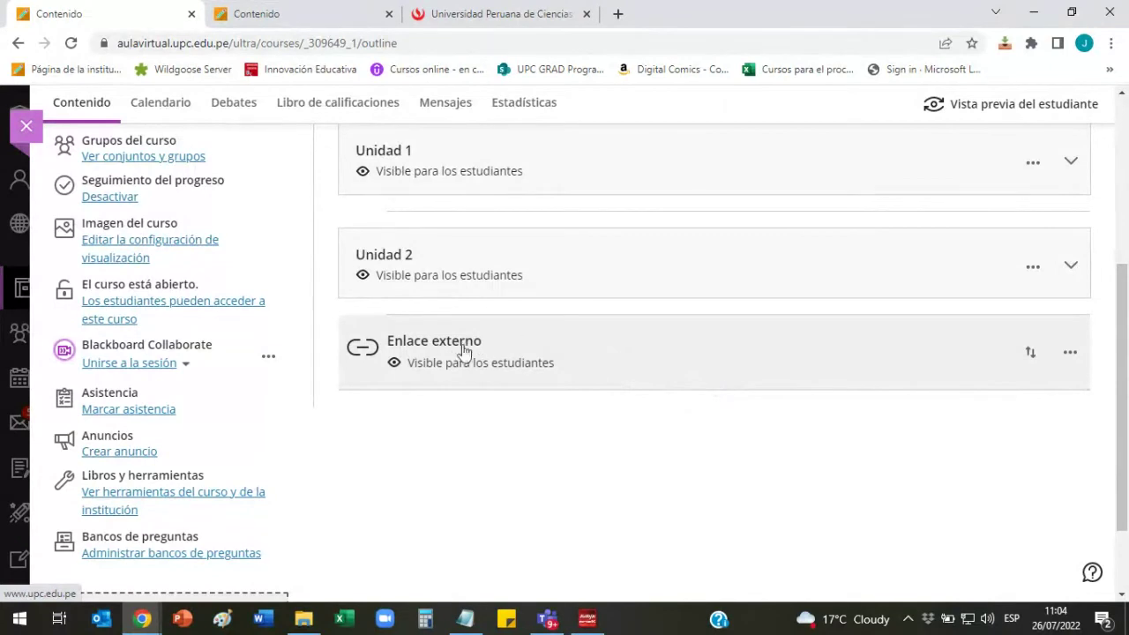
Review the element types that can be created below Enlace externo and close the list without creating anything.
{"action": "left_click", "coordinate": [714, 390]}
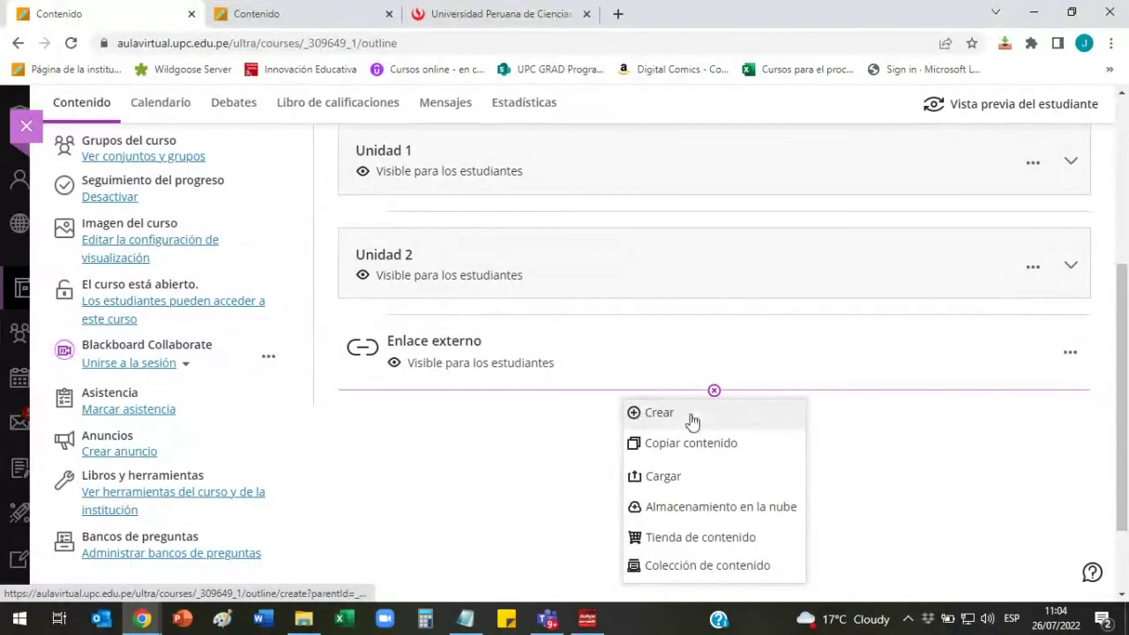
{"action": "left_click", "coordinate": [693, 417]}
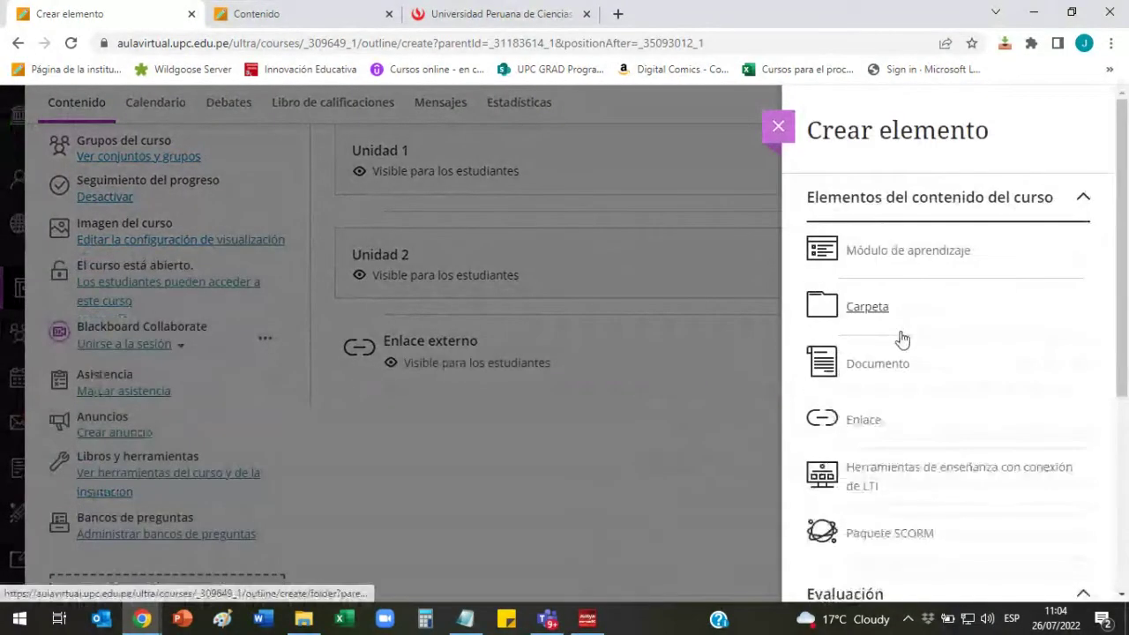
{"action": "scroll", "coordinate": [891, 370], "scroll_direction": "down", "scroll_amount": 1}
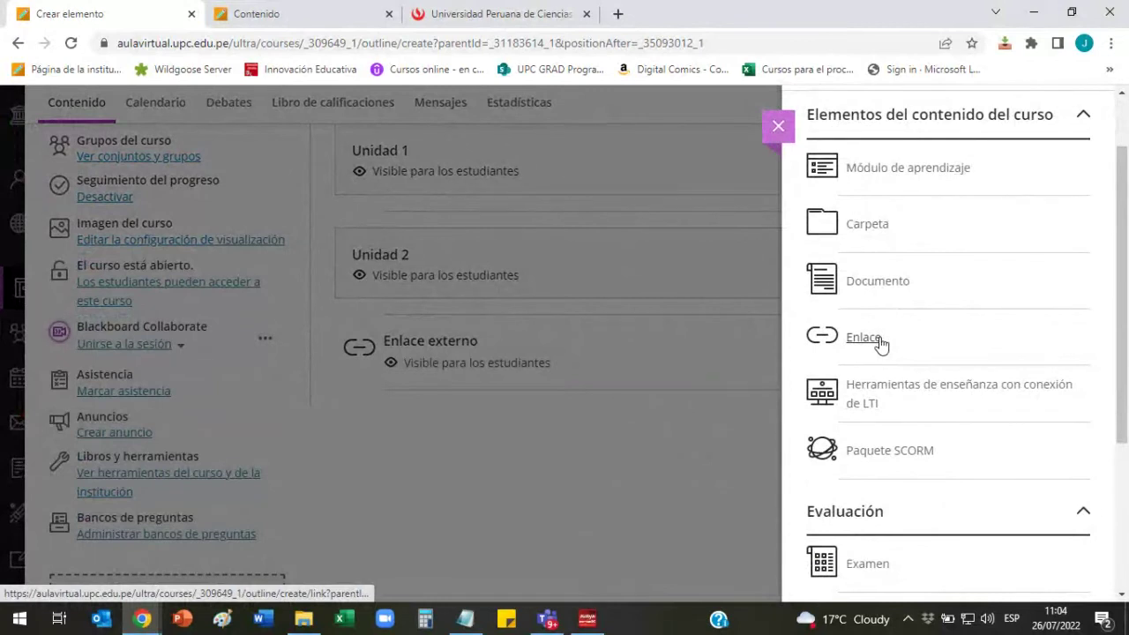
{"action": "scroll", "coordinate": [881, 344], "scroll_direction": "down", "scroll_amount": 3}
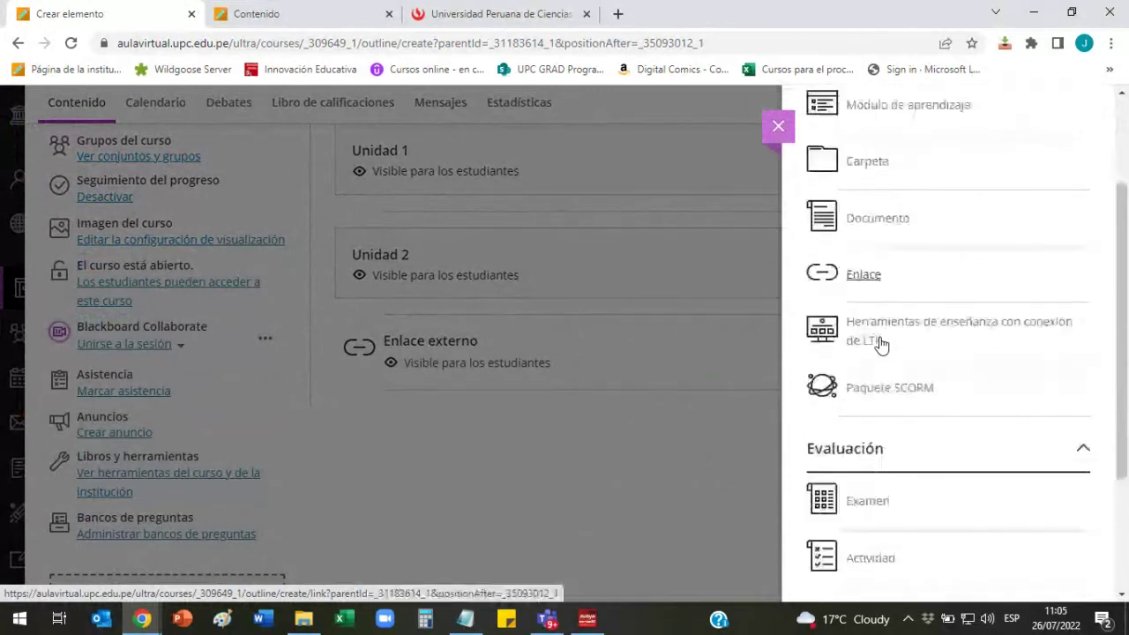
{"action": "left_click", "coordinate": [788, 129]}
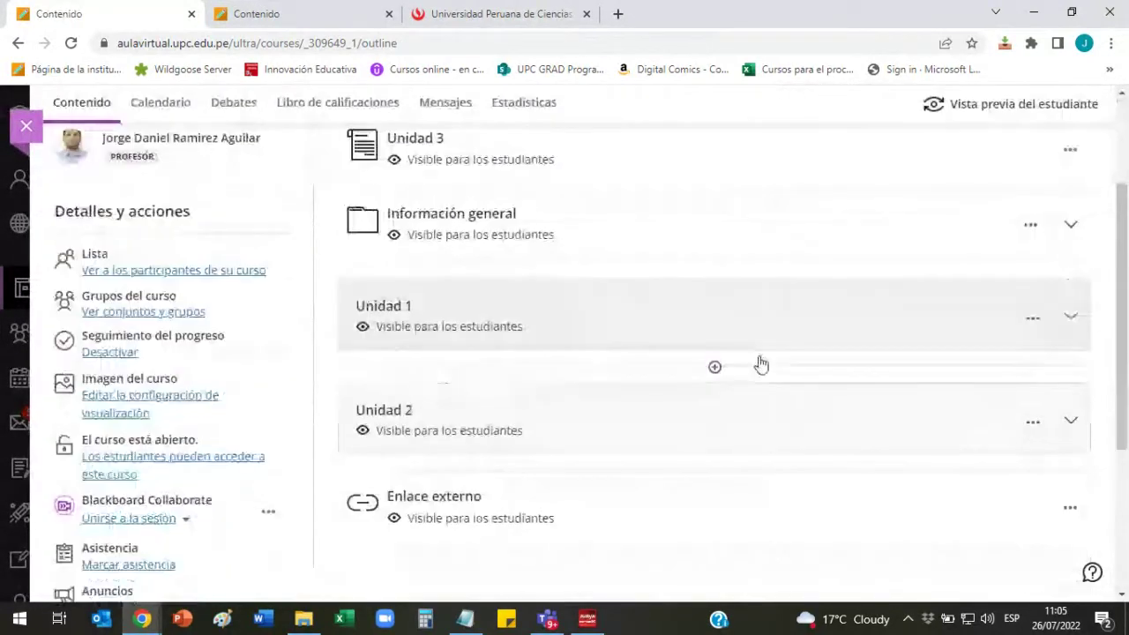
Expand Unidad 1, review the element types that can be created below Sesión 2, and leave without creating one.
{"action": "scroll", "coordinate": [694, 419], "scroll_direction": "up", "scroll_amount": 1}
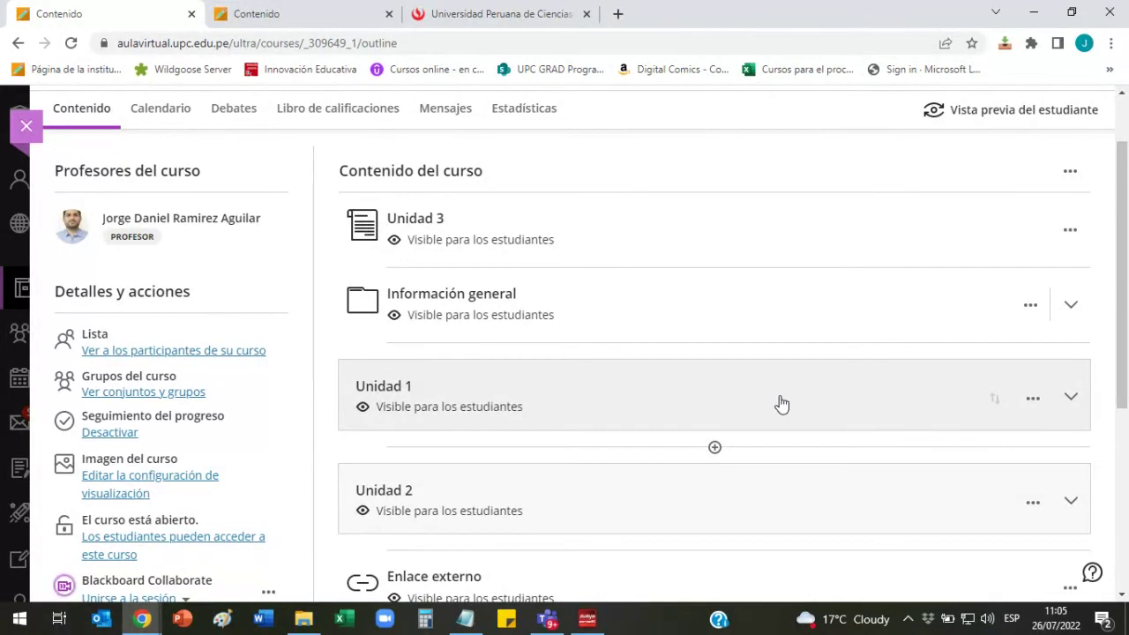
{"action": "scroll", "coordinate": [782, 393], "scroll_direction": "down", "scroll_amount": 2}
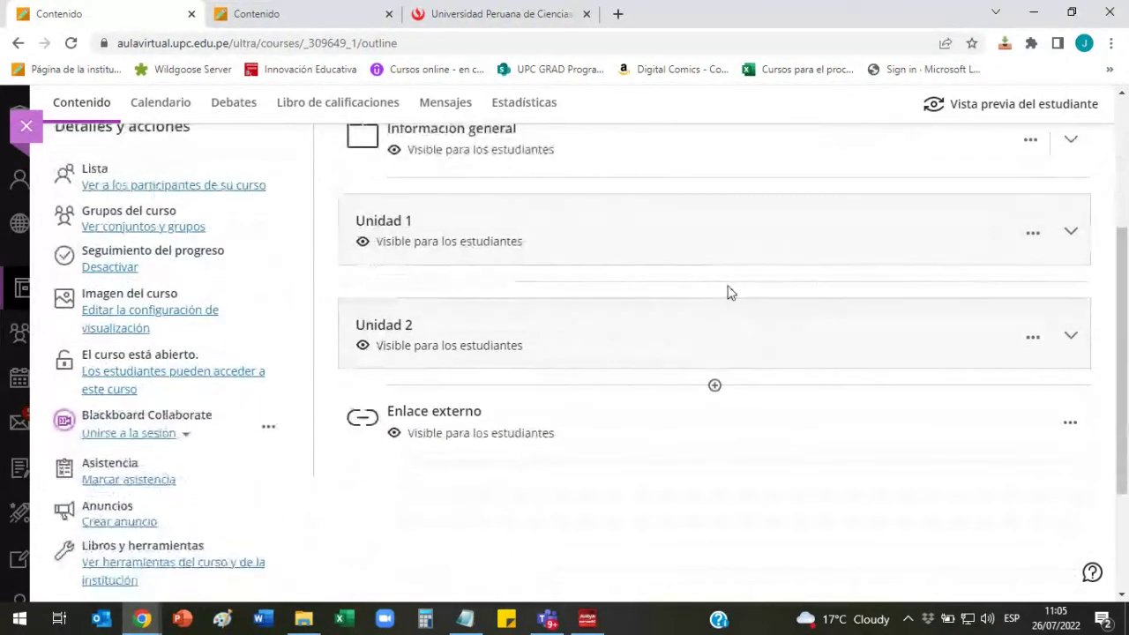
{"action": "left_click", "coordinate": [1069, 232]}
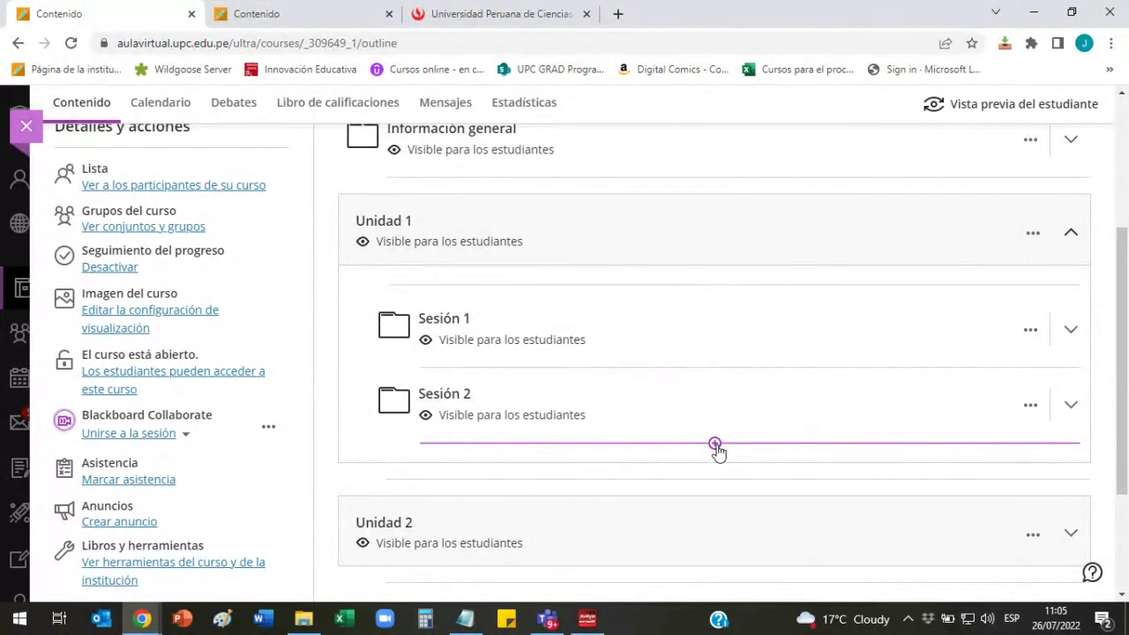
{"action": "left_click", "coordinate": [715, 443]}
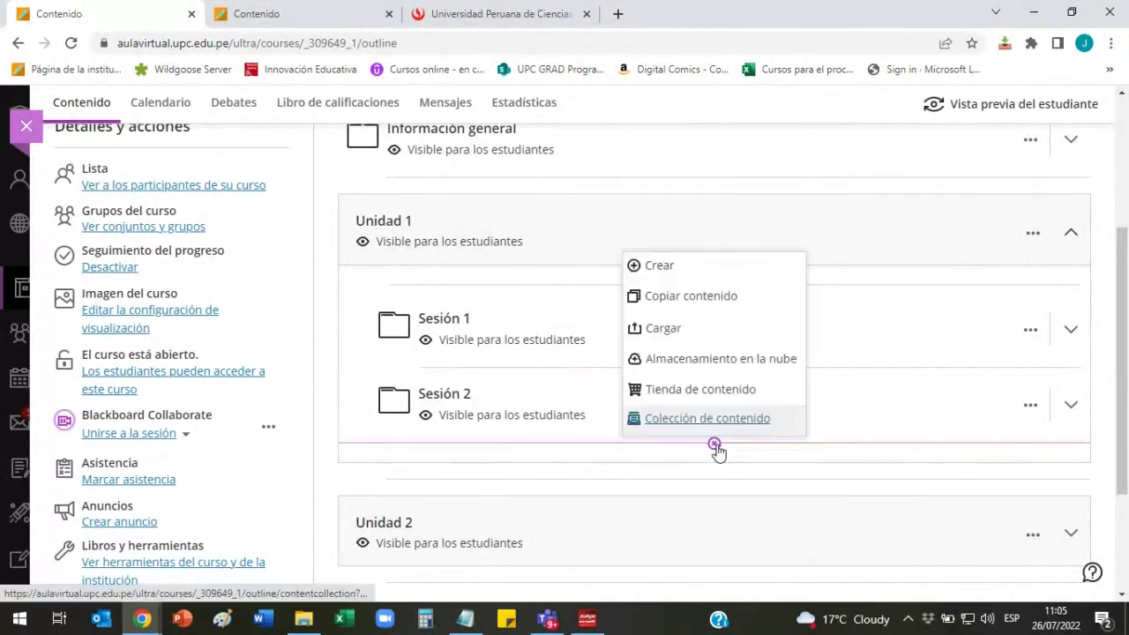
{"action": "left_click", "coordinate": [685, 276]}
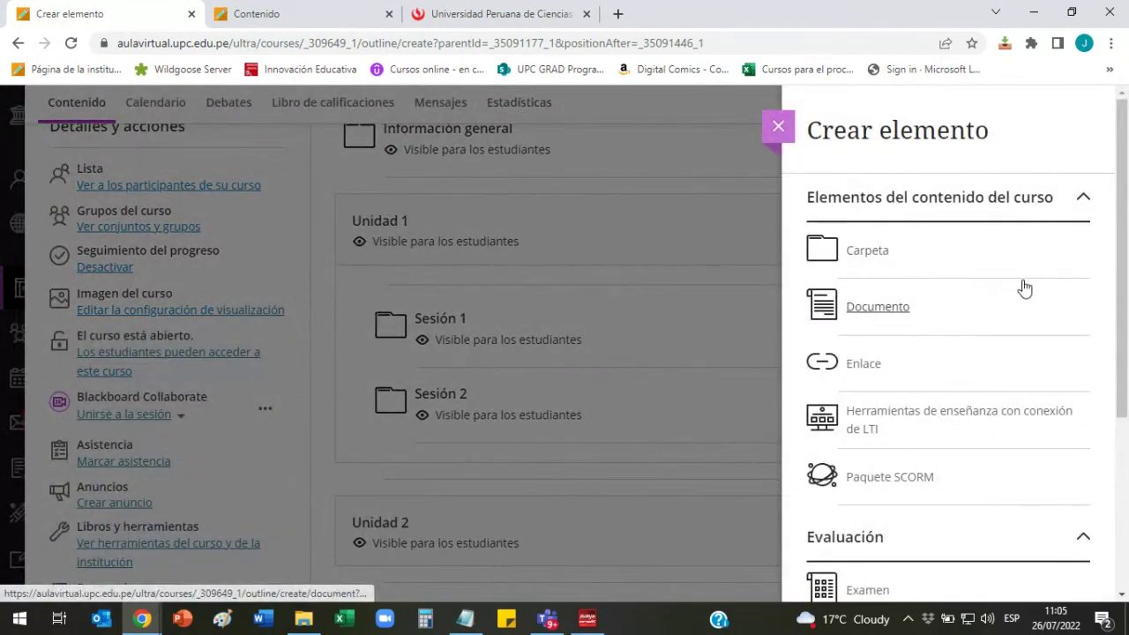
{"action": "scroll", "coordinate": [1026, 289], "scroll_direction": "down", "scroll_amount": 3}
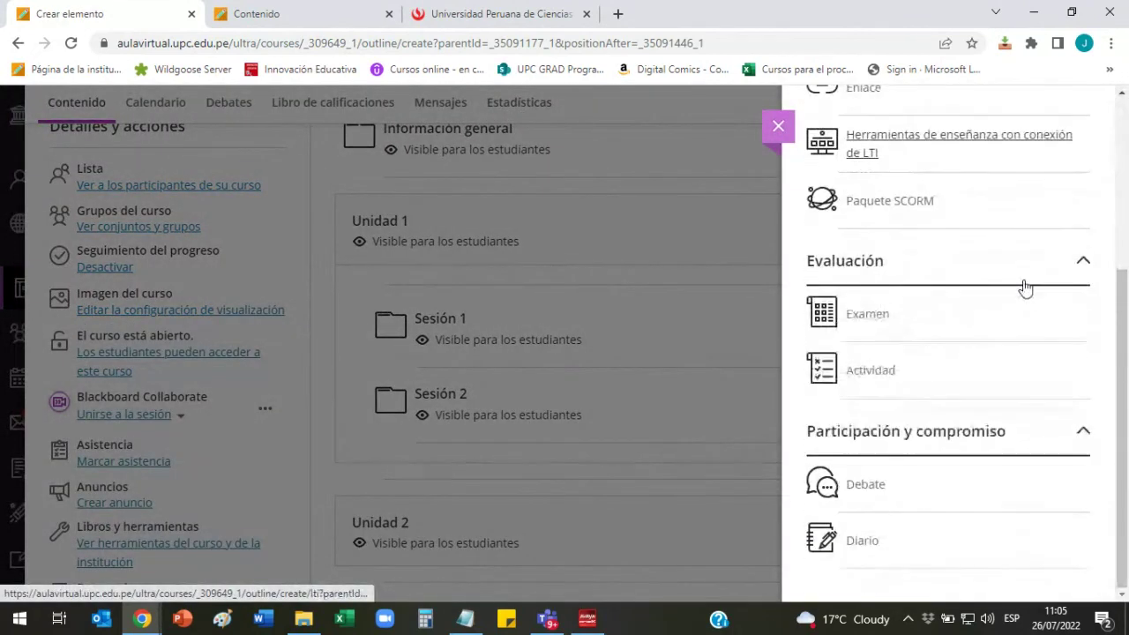
{"action": "left_click", "coordinate": [867, 485]}
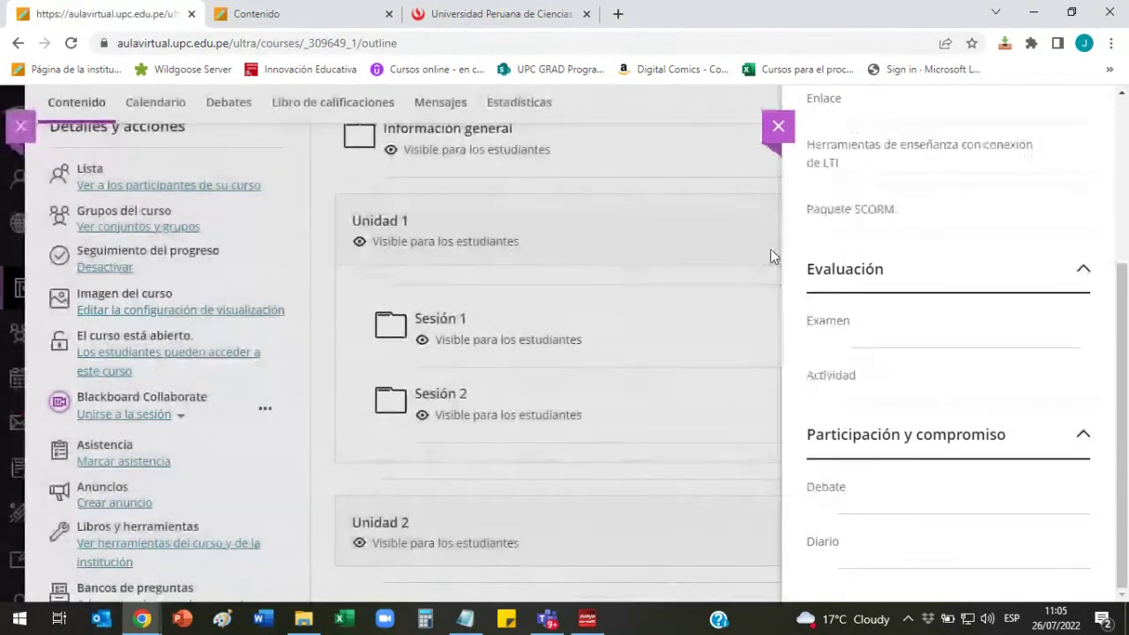
Expand the Sesión 1 folder in Unidad 1 to view its options for adding content, and collapse it again.
{"action": "scroll", "coordinate": [745, 318], "scroll_direction": "down", "scroll_amount": 4}
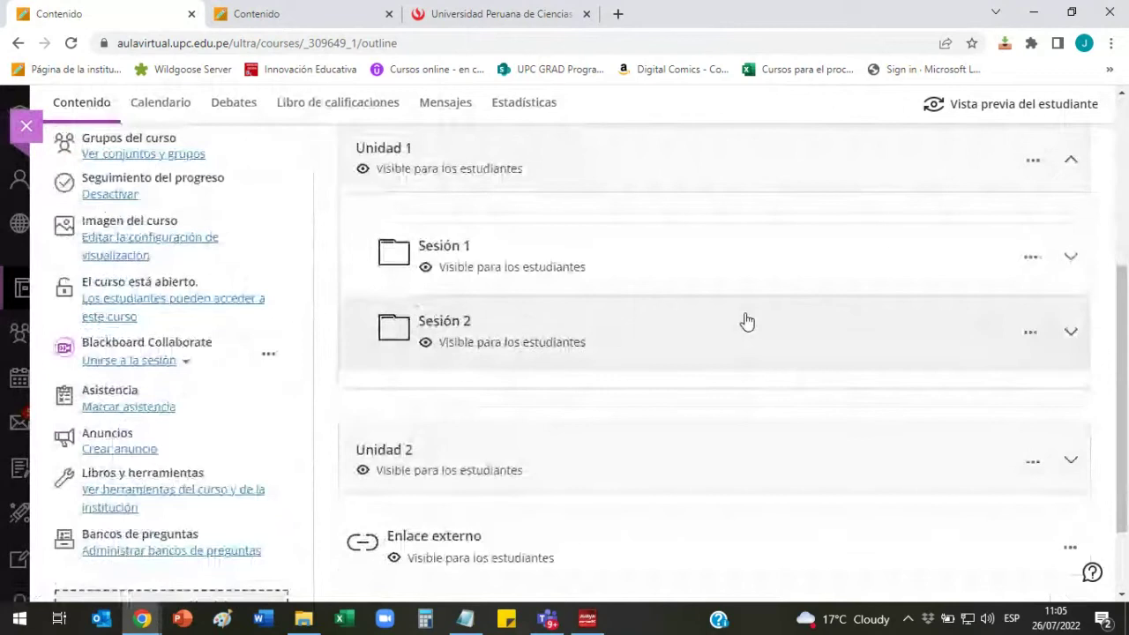
{"action": "scroll", "coordinate": [723, 291], "scroll_direction": "up", "scroll_amount": 1}
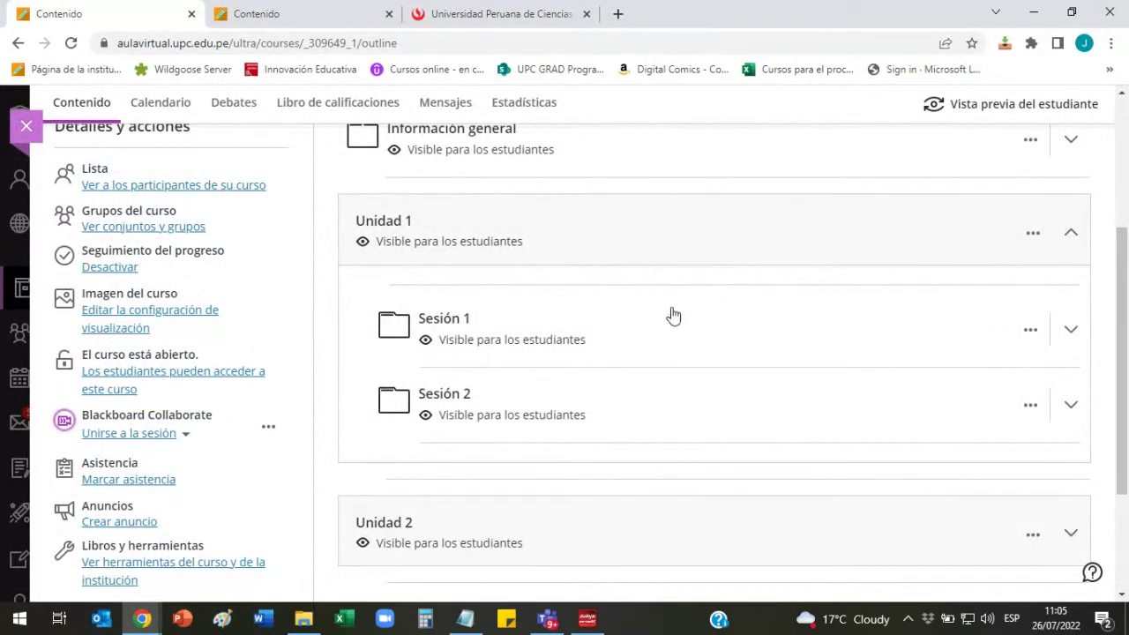
{"action": "left_click", "coordinate": [1071, 329]}
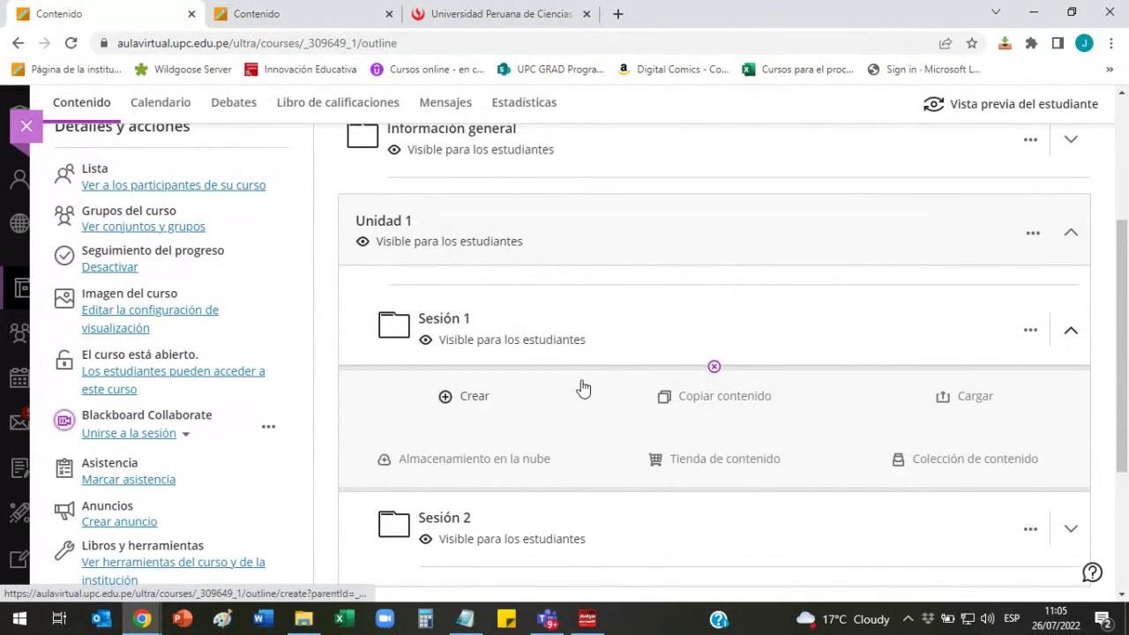
{"action": "left_click", "coordinate": [1072, 330]}
{"action": "mouse_move", "coordinate": [736, 446]}
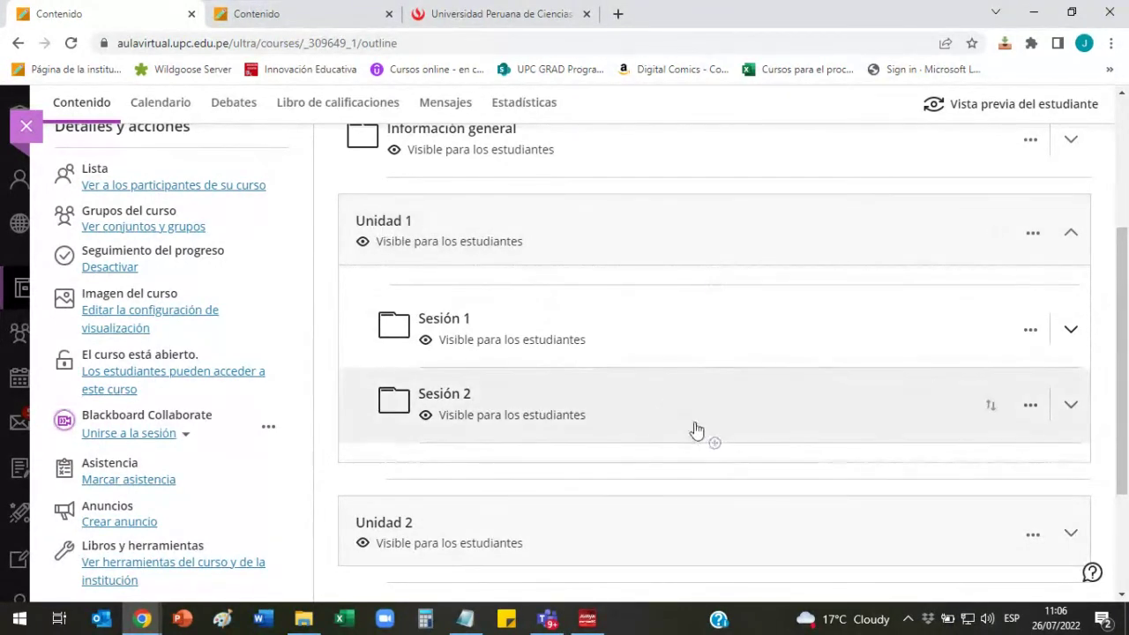
Create a discussion titled "Foro 1" below Sesión 2 in Unidad 1.
{"action": "left_click", "coordinate": [715, 444]}
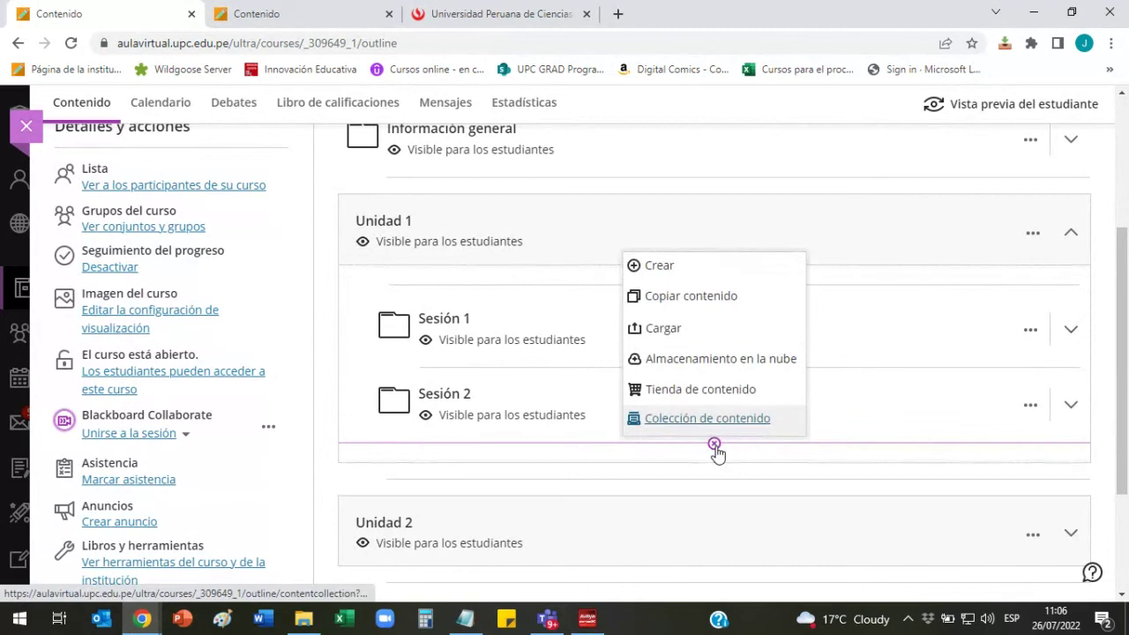
{"action": "left_click", "coordinate": [690, 277]}
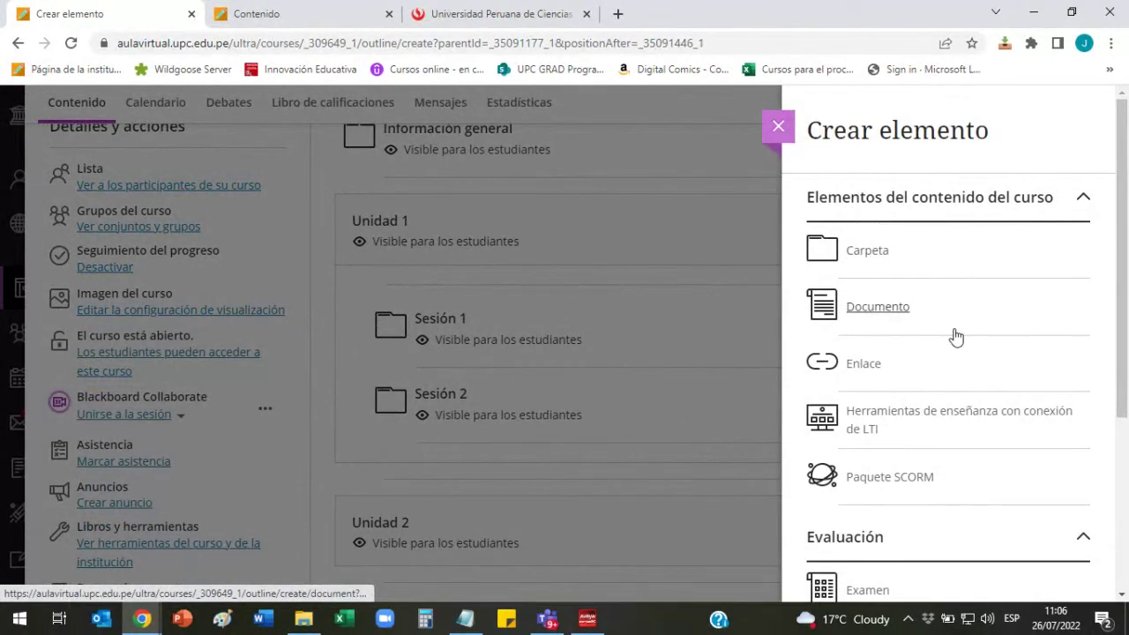
{"action": "scroll", "coordinate": [955, 337], "scroll_direction": "down", "scroll_amount": 3}
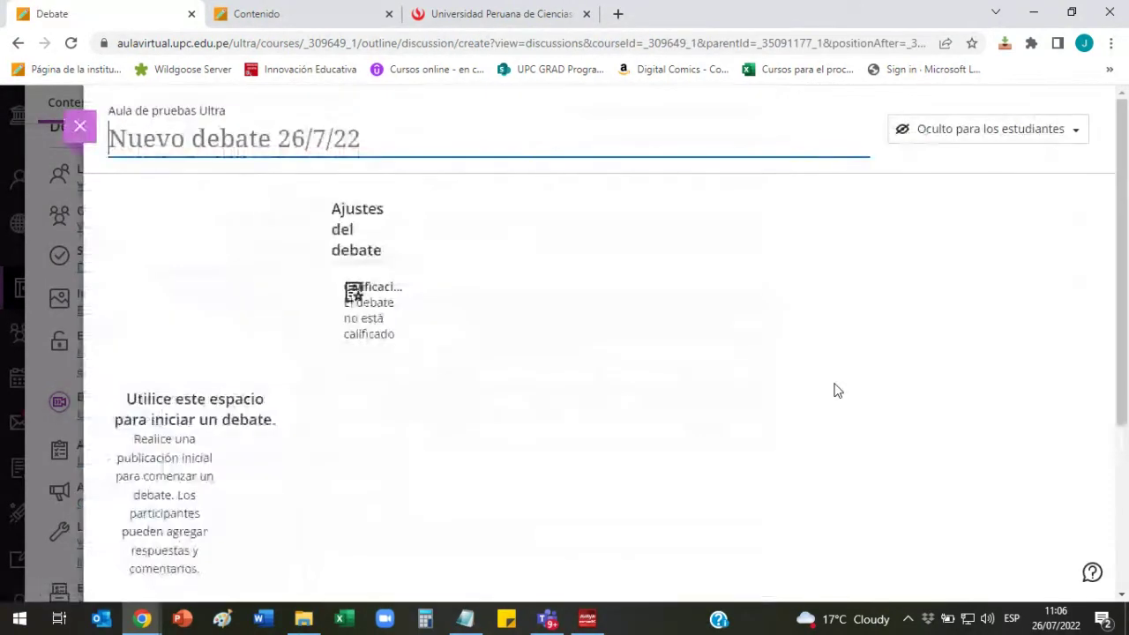
{"action": "left_click", "coordinate": [215, 142]}
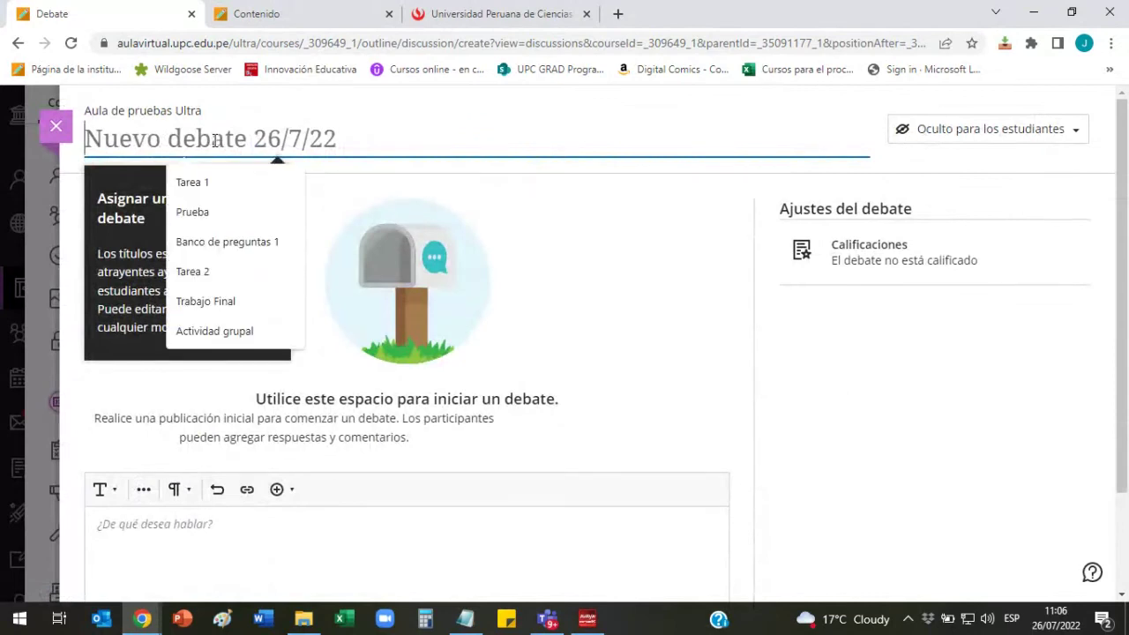
{"action": "type", "text": "F"}
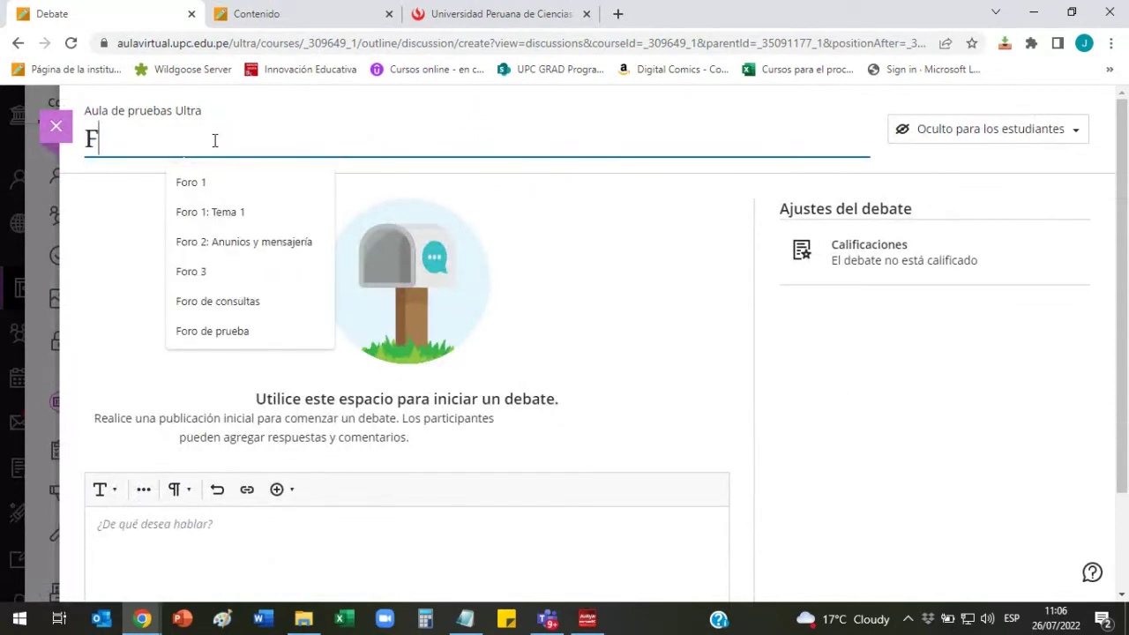
{"action": "type", "text": "ORo 1"}
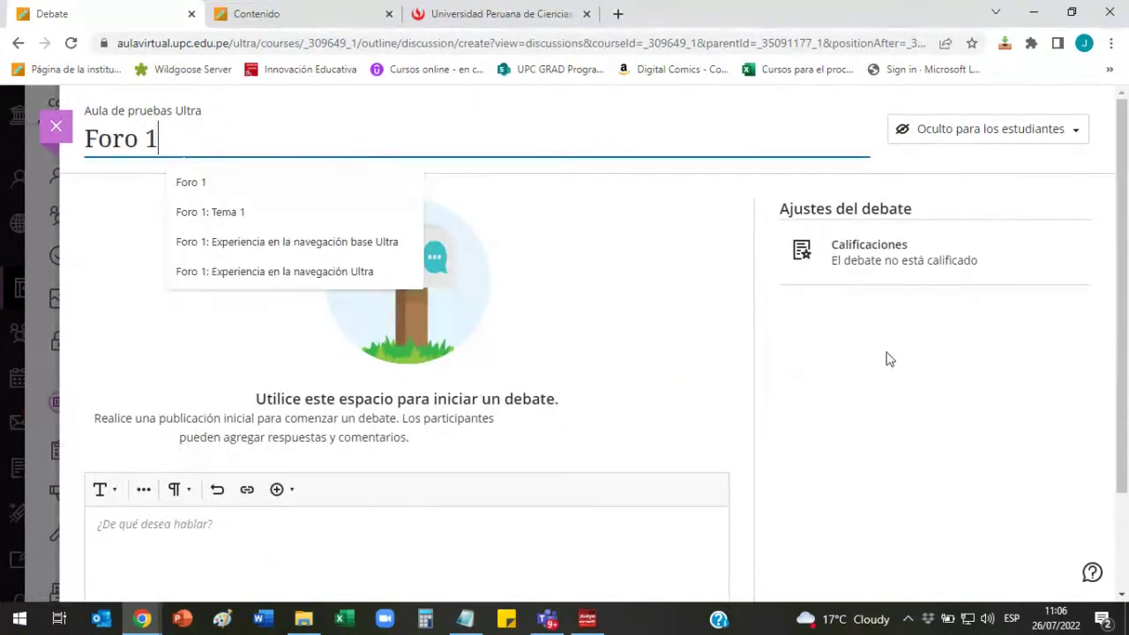
{"action": "left_click", "coordinate": [888, 359]}
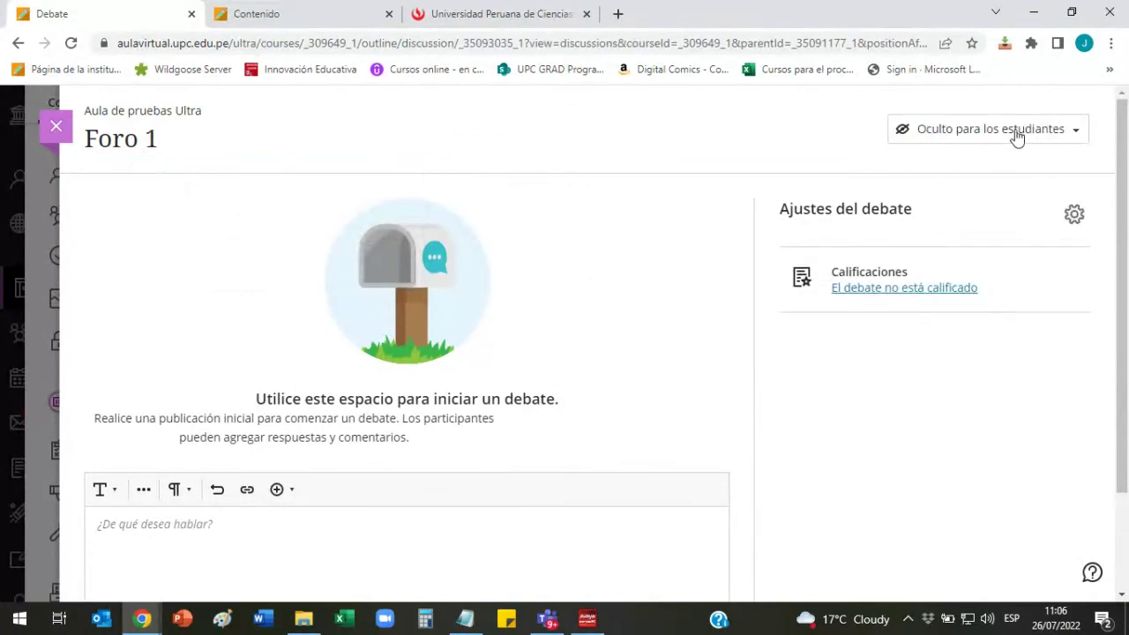
Make the Foro 1 discussion visible to students and return to the course content.
{"action": "left_click", "coordinate": [1017, 134]}
{"action": "left_click", "coordinate": [945, 164]}
{"action": "left_click", "coordinate": [54, 126]}
Collapse Unidad 1 and create a discussion titled "Foro de consultas" below the Información general folder.
{"action": "scroll", "coordinate": [641, 341], "scroll_direction": "up", "scroll_amount": 3}
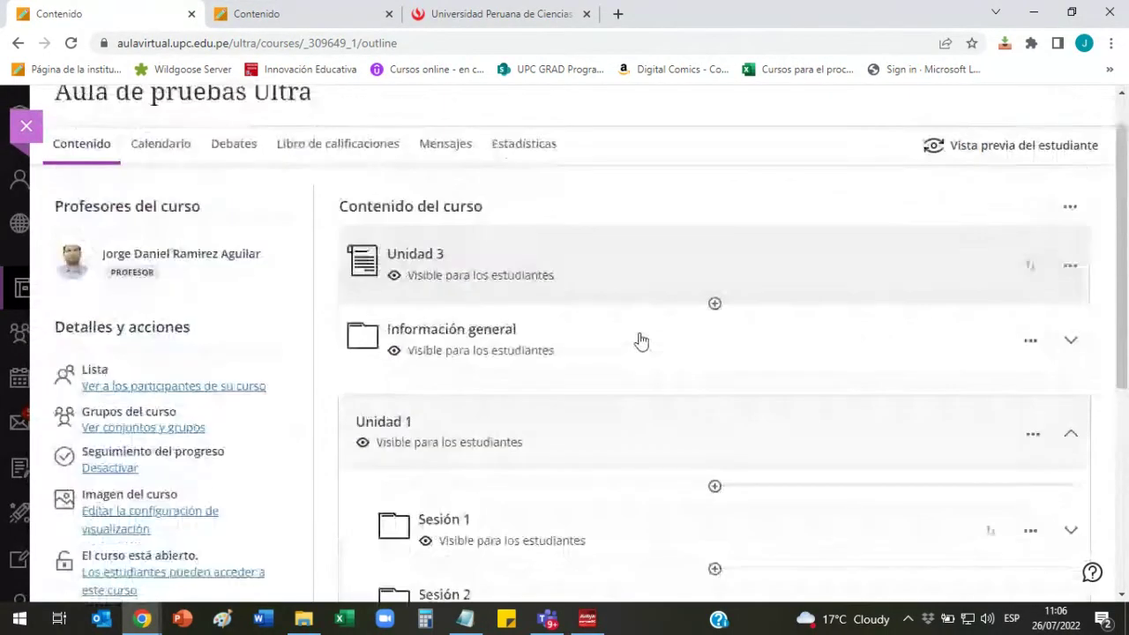
{"action": "left_click", "coordinate": [1082, 381]}
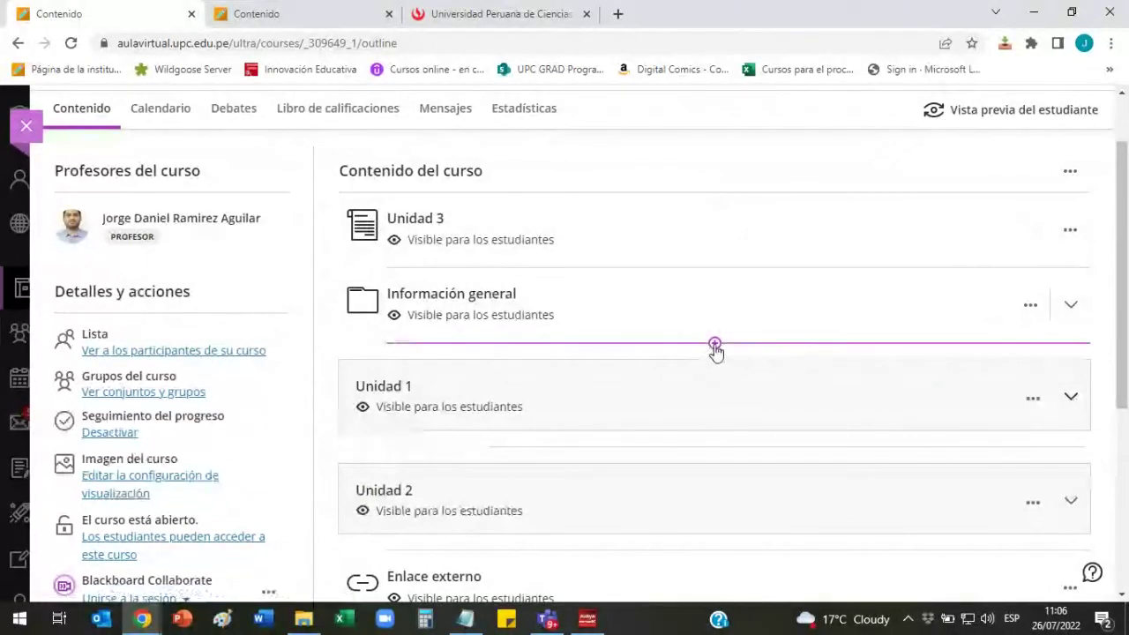
{"action": "left_click", "coordinate": [714, 345]}
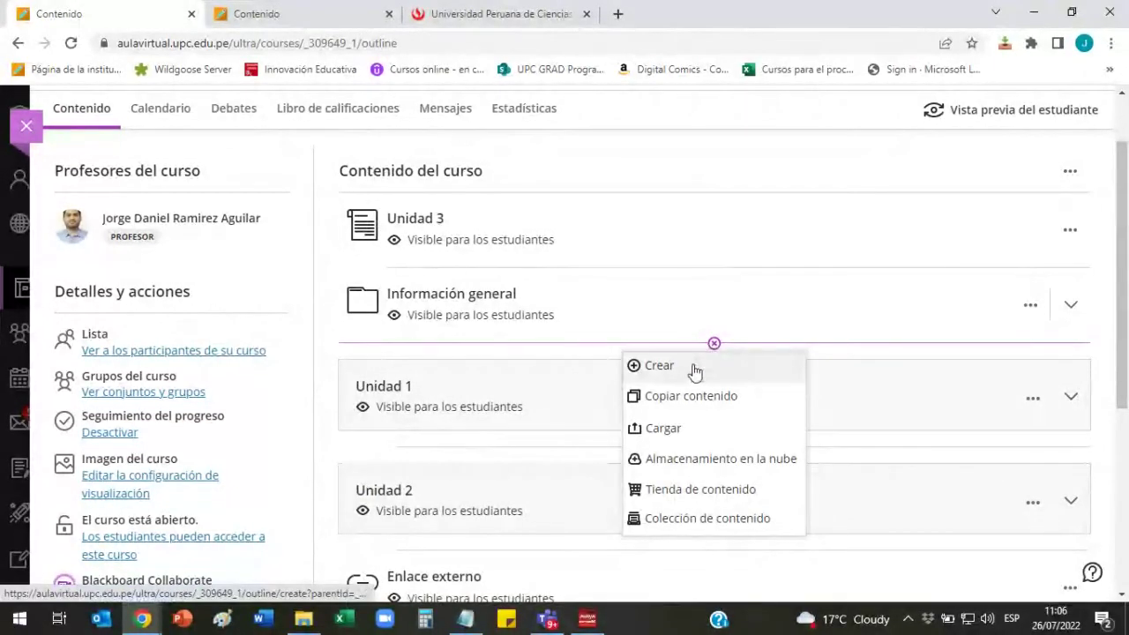
{"action": "left_click", "coordinate": [785, 357]}
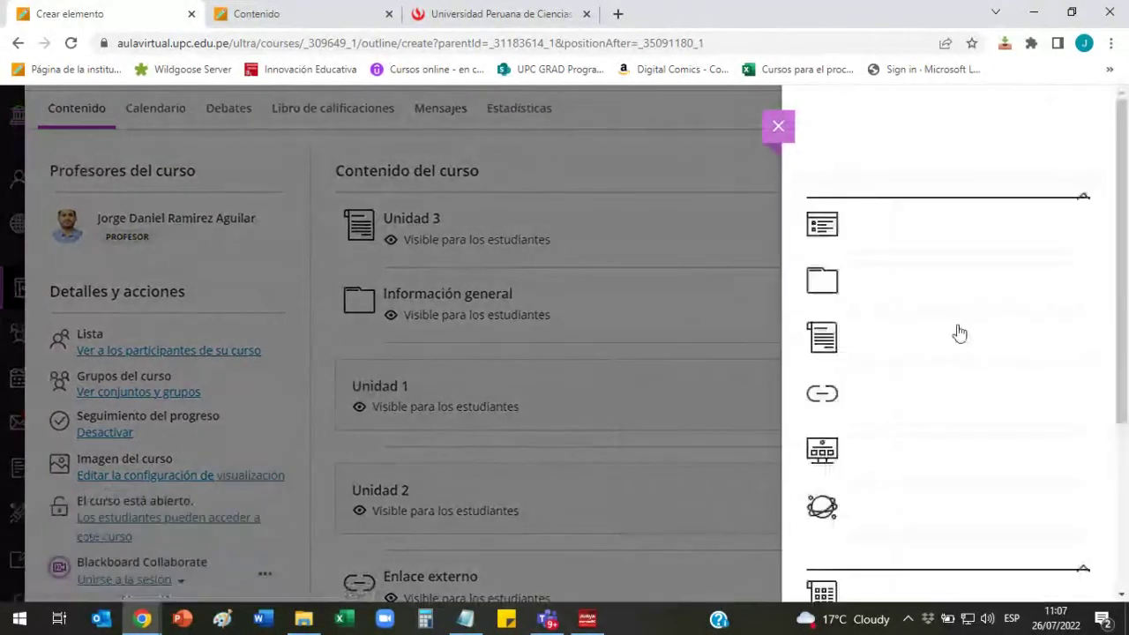
{"action": "scroll", "coordinate": [927, 332], "scroll_direction": "down", "scroll_amount": 4}
{"action": "left_click", "coordinate": [864, 484]}
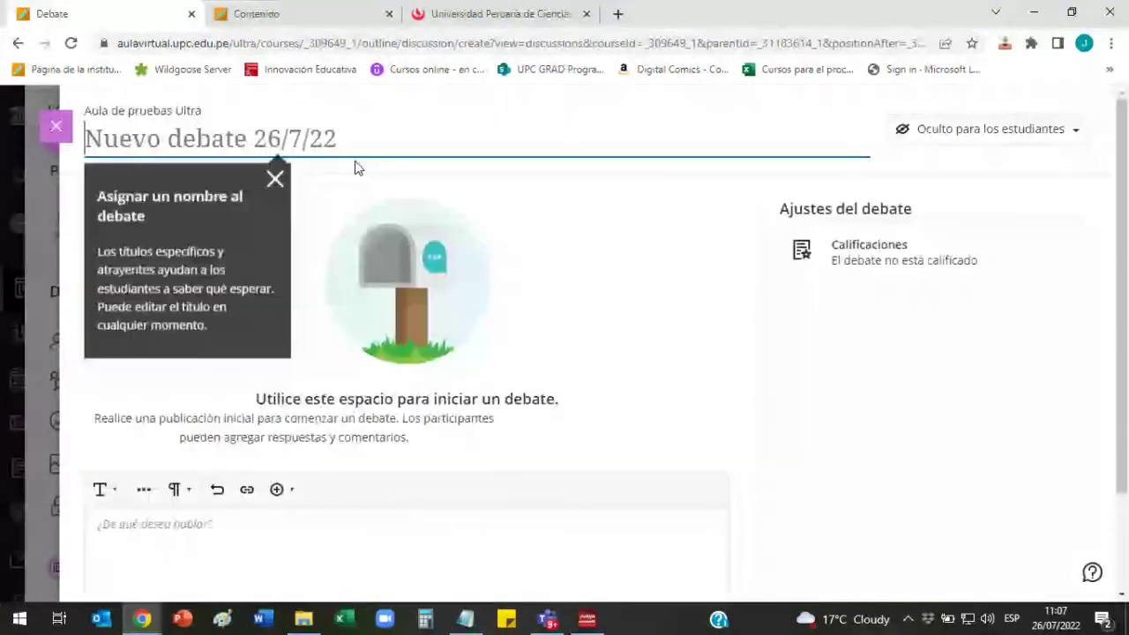
{"action": "left_click", "coordinate": [214, 137]}
{"action": "type", "text": "F"}
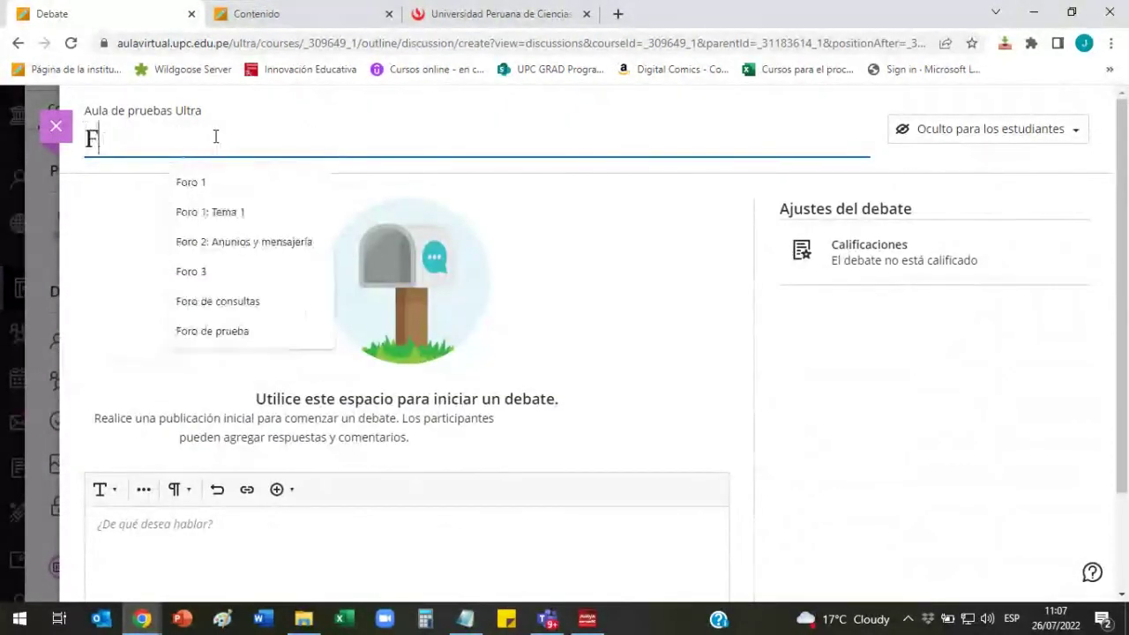
{"action": "type", "text": "oro d"}
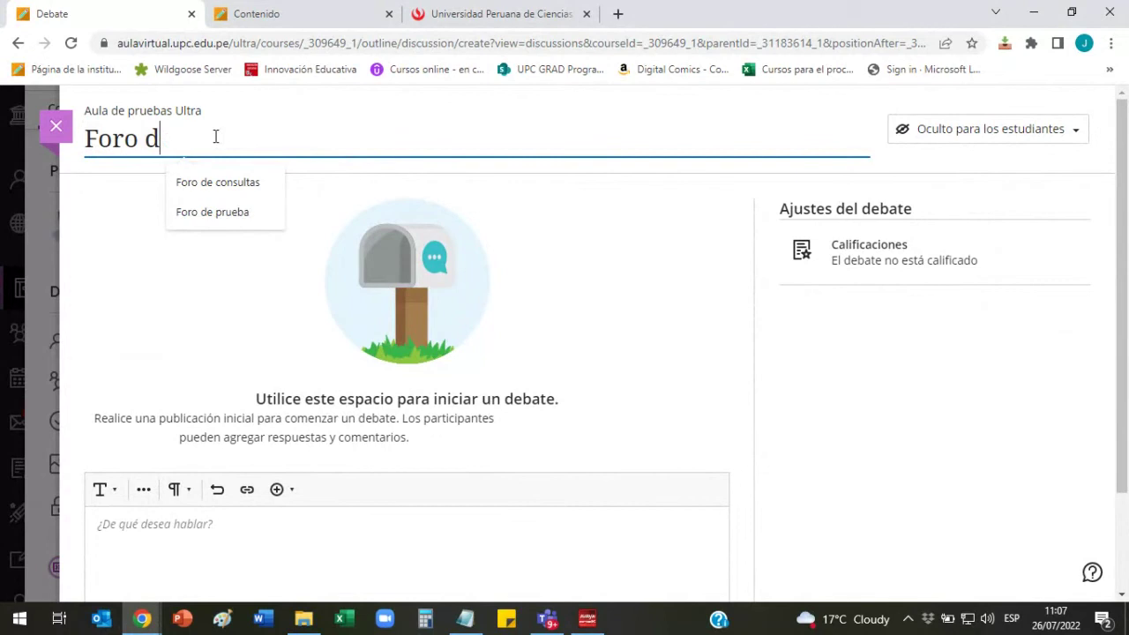
{"action": "type", "text": "e consultas"}
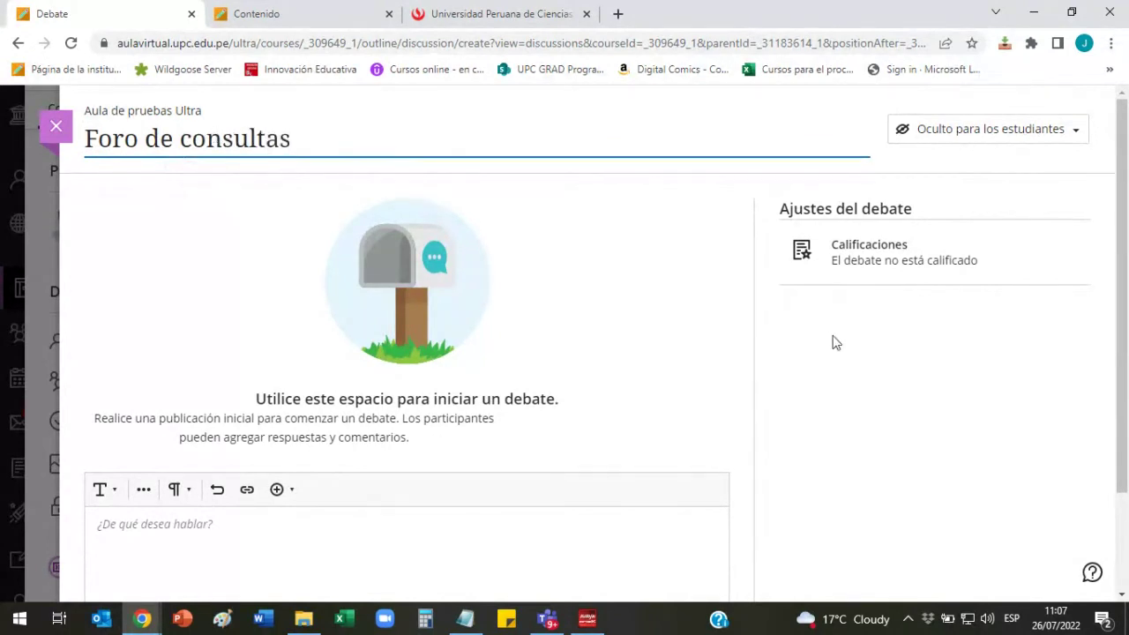
Make the Foro de consultas discussion visible to students.
{"action": "left_click", "coordinate": [986, 137]}
{"action": "left_click", "coordinate": [973, 139]}
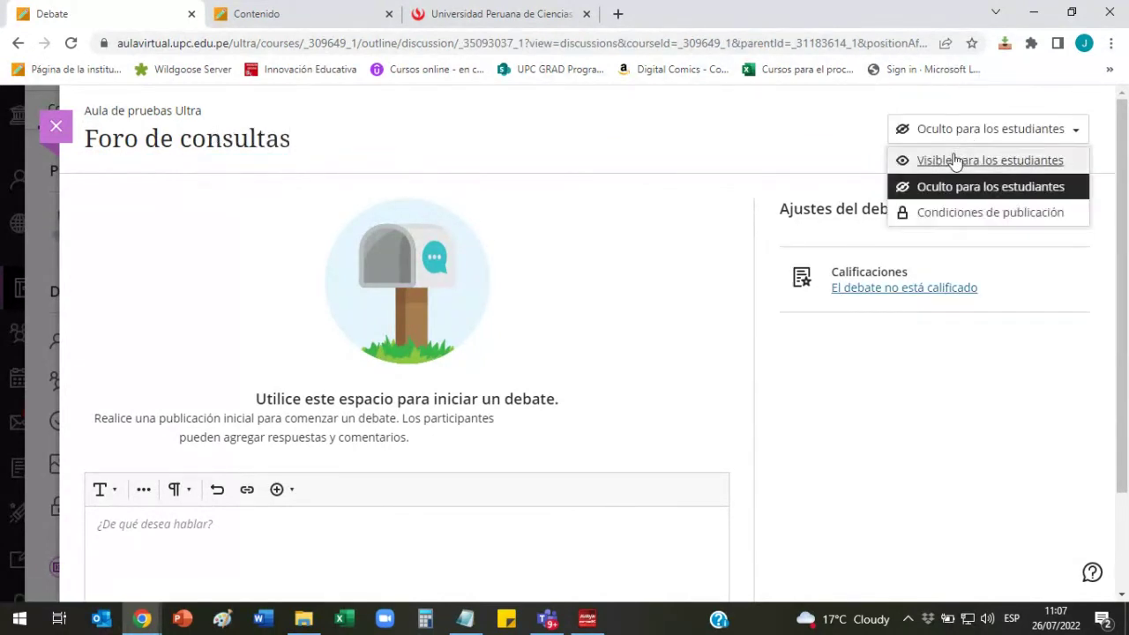
{"action": "left_click", "coordinate": [956, 159]}
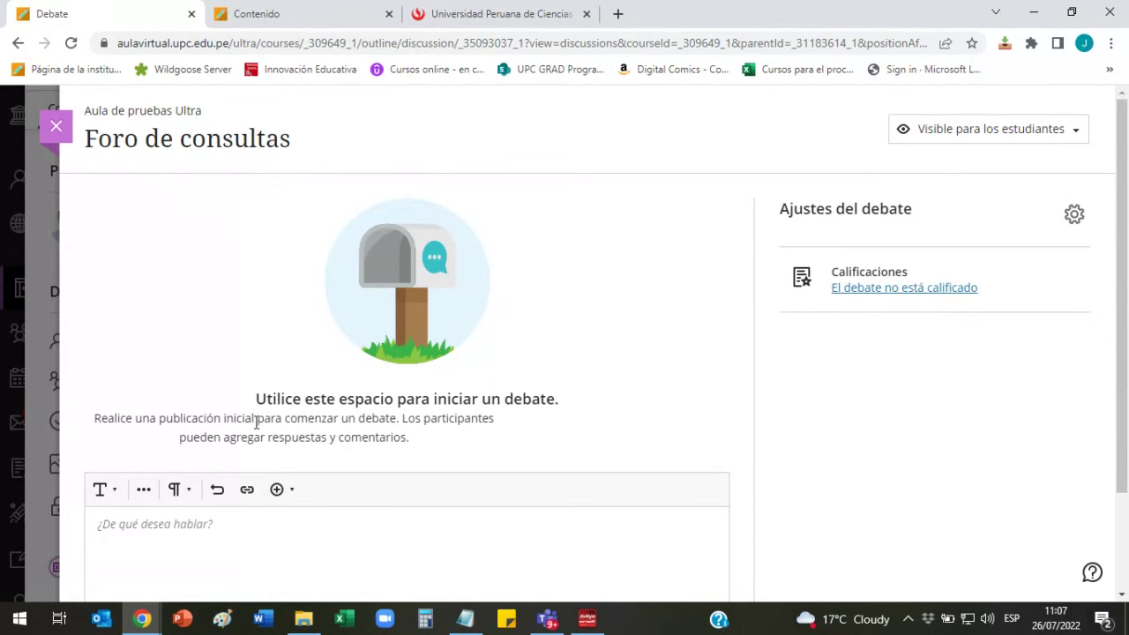
Save the discussion topic "Coloca en este espacio las consultas generales que tengas acerca del curso." and close Foro de consultas.
{"action": "scroll", "coordinate": [339, 388], "scroll_direction": "down", "scroll_amount": 1}
{"action": "left_click", "coordinate": [220, 457]}
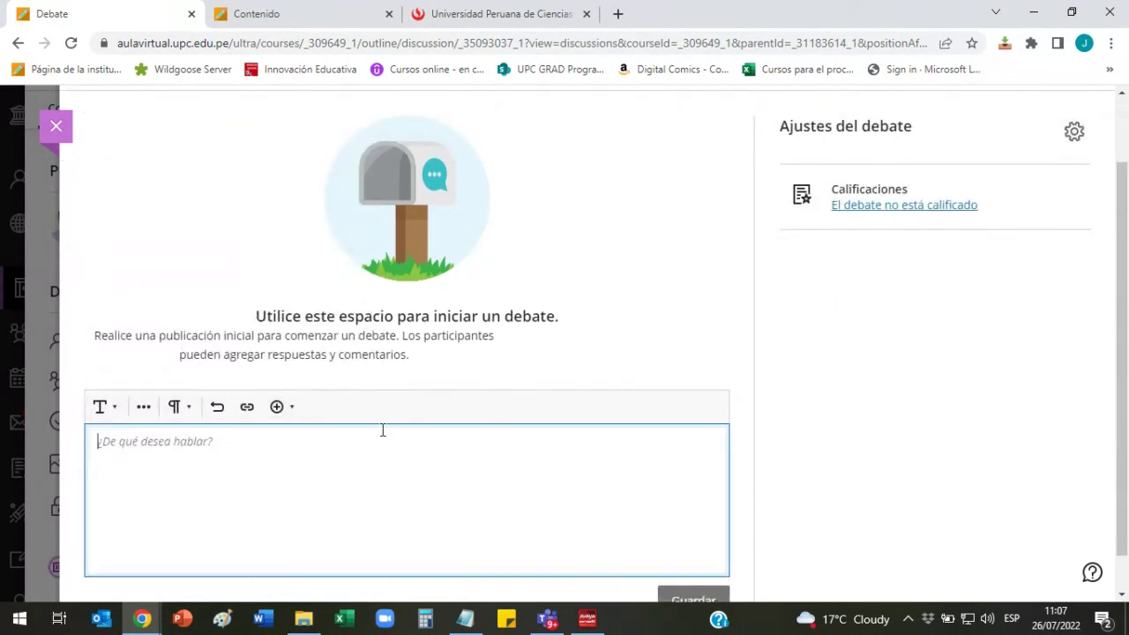
{"action": "scroll", "coordinate": [816, 346], "scroll_direction": "down", "scroll_amount": 1}
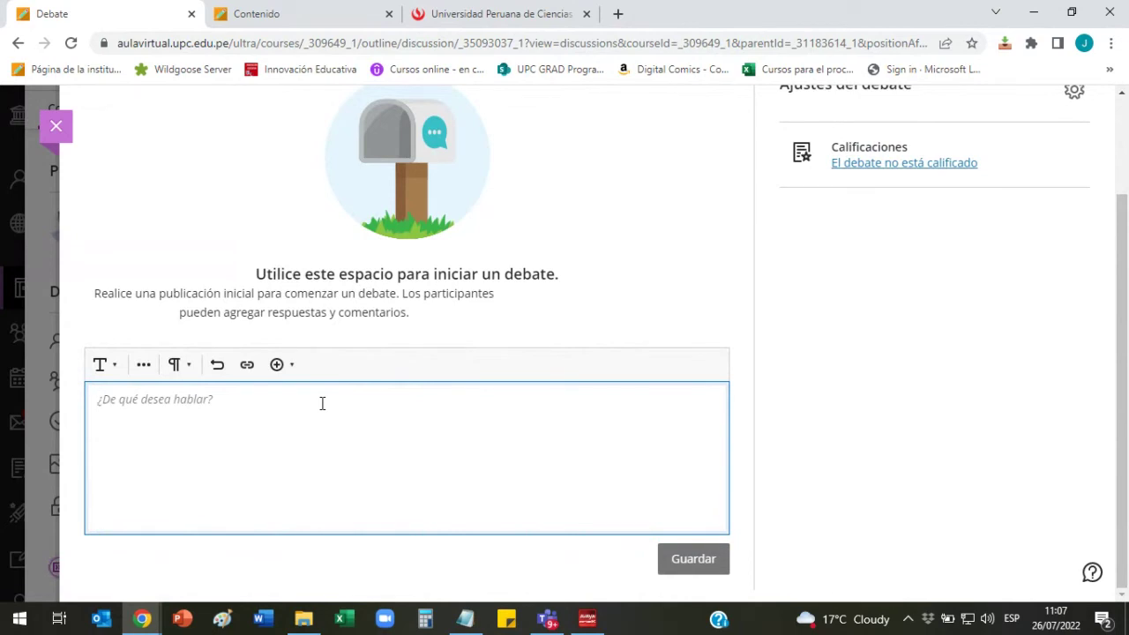
{"action": "type", "text": "Coloca en este es"}
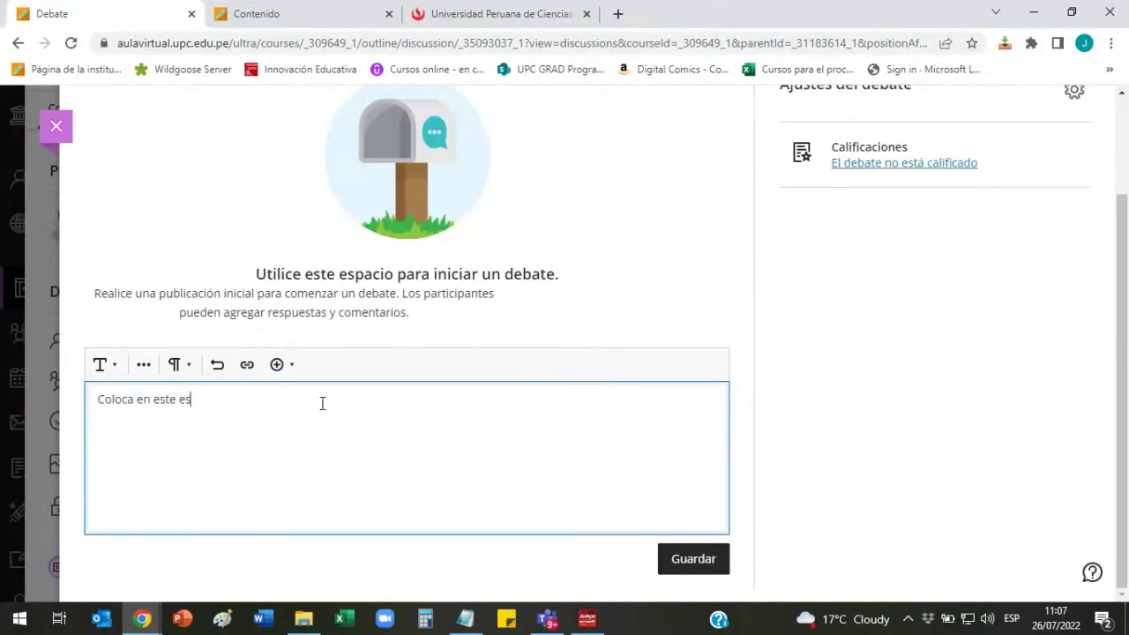
{"action": "type", "text": "pacio las consultas generales que tengas acerca del curso."}
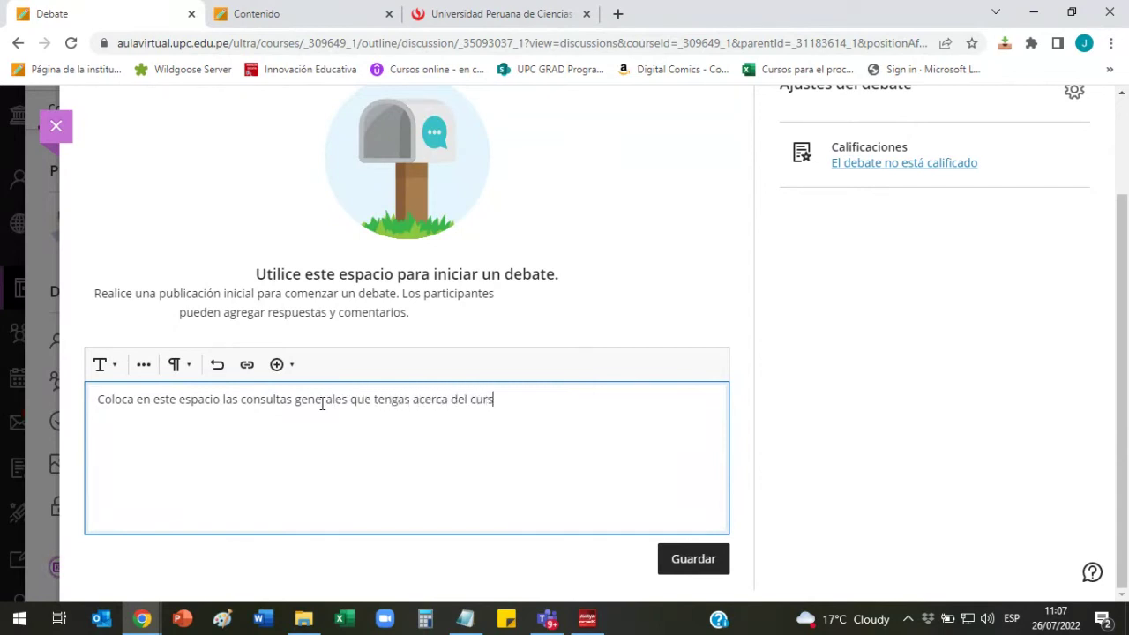
{"action": "left_click", "coordinate": [688, 570]}
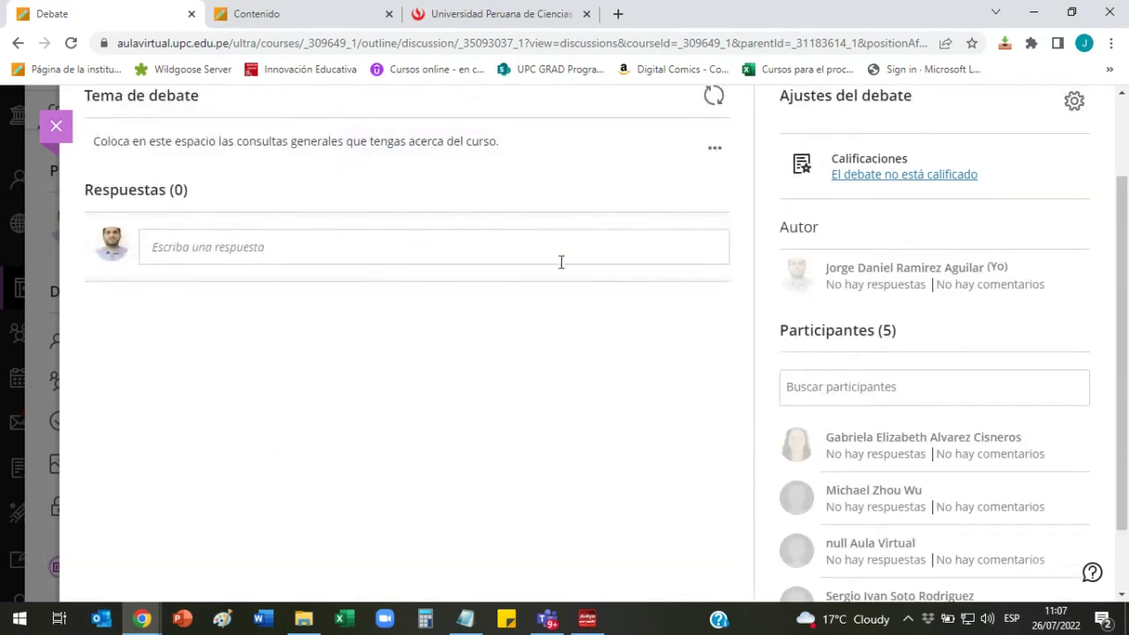
{"action": "scroll", "coordinate": [312, 238], "scroll_direction": "up", "scroll_amount": 1}
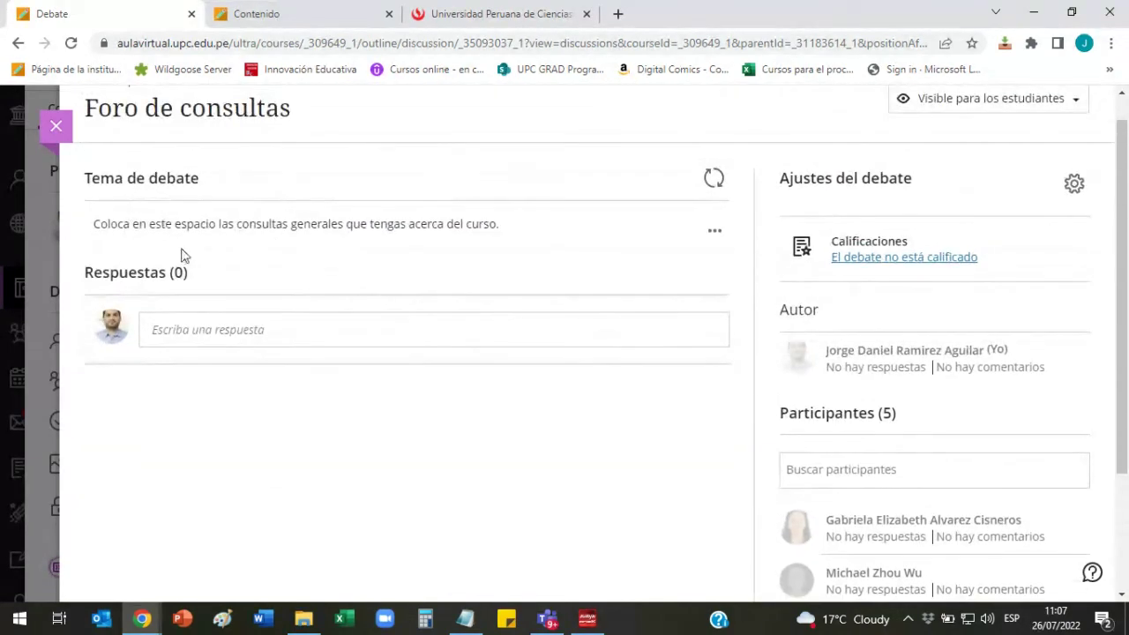
{"action": "left_click", "coordinate": [58, 130]}
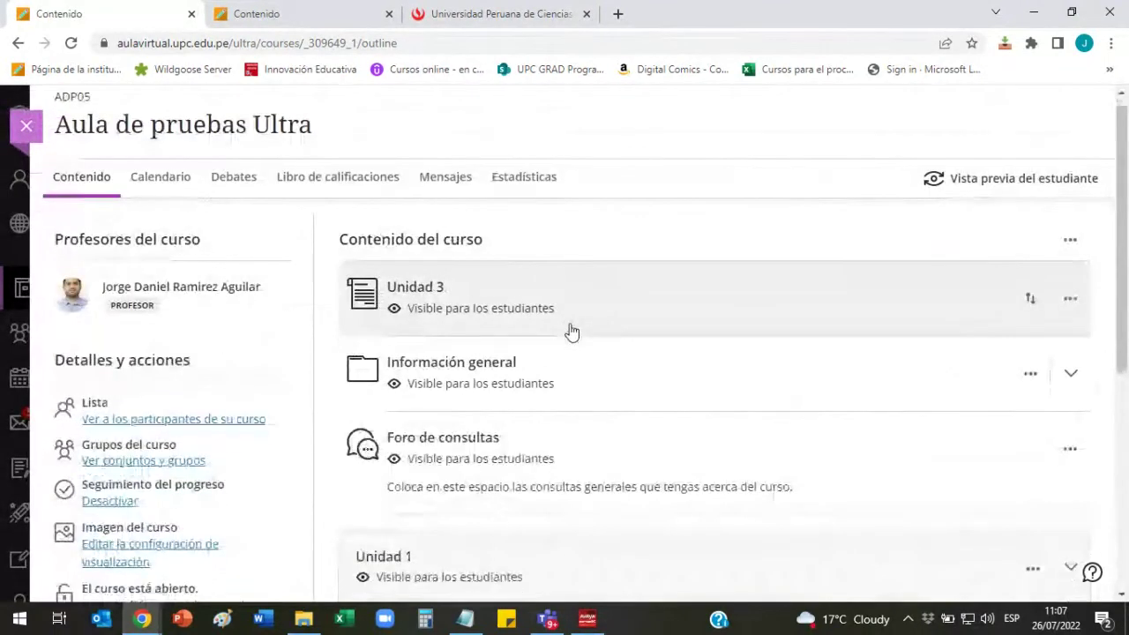
Expand Unidad 1 in the course content and open its Foro 1 discussion.
{"action": "scroll", "coordinate": [572, 331], "scroll_direction": "down", "scroll_amount": 2}
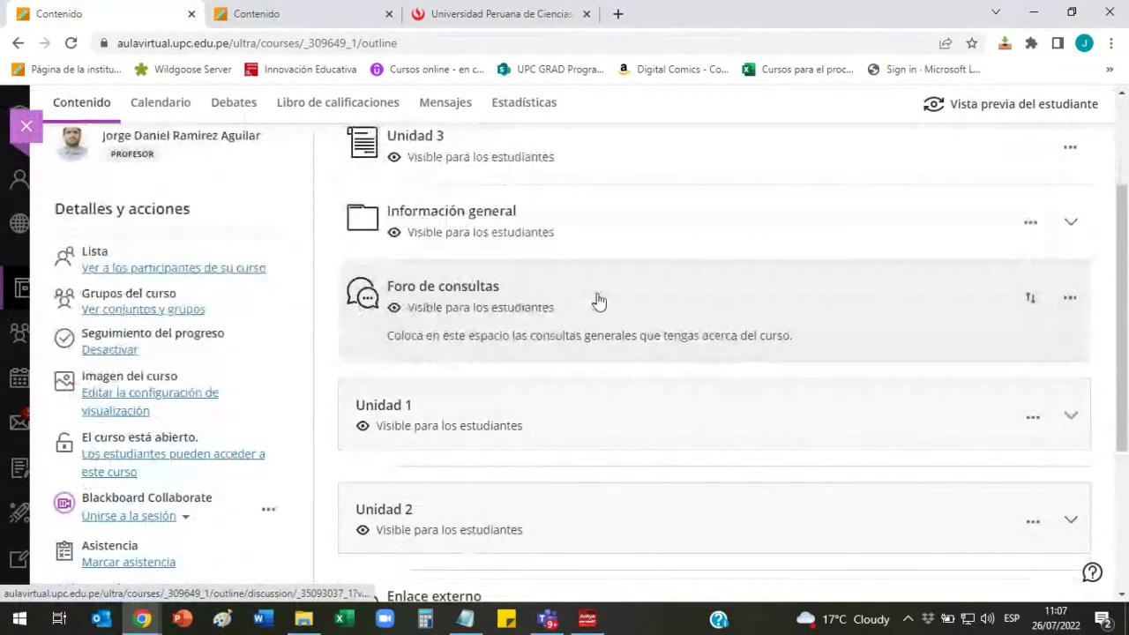
{"action": "scroll", "coordinate": [681, 302], "scroll_direction": "down", "scroll_amount": 2}
{"action": "scroll", "coordinate": [1003, 298], "scroll_direction": "up", "scroll_amount": 1}
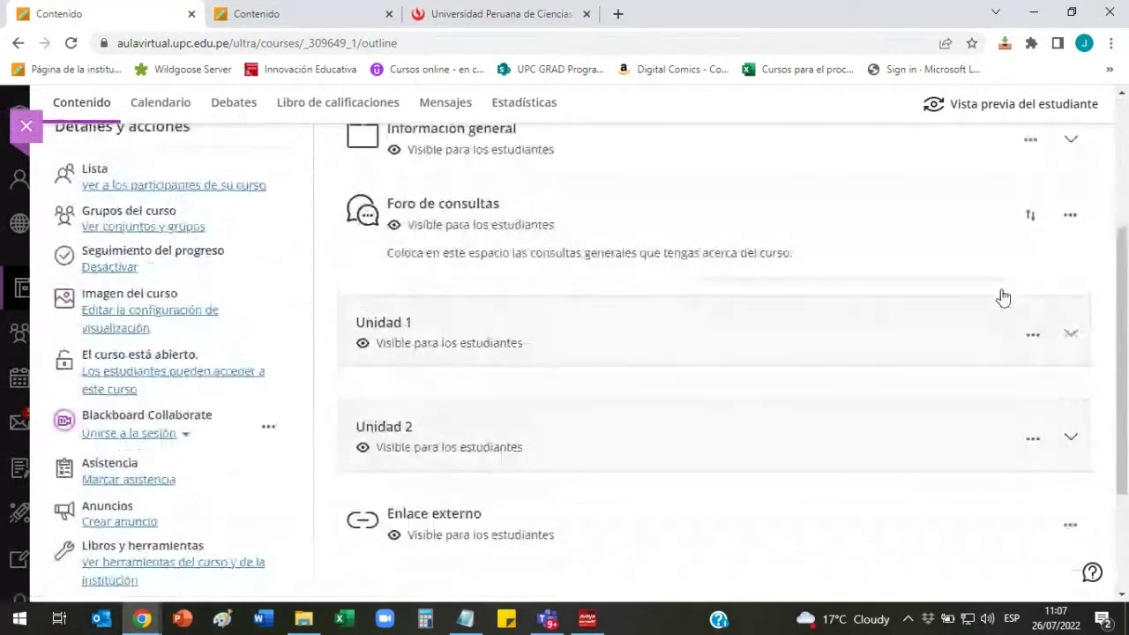
{"action": "left_click", "coordinate": [879, 313]}
{"action": "scroll", "coordinate": [877, 315], "scroll_direction": "down", "scroll_amount": 2}
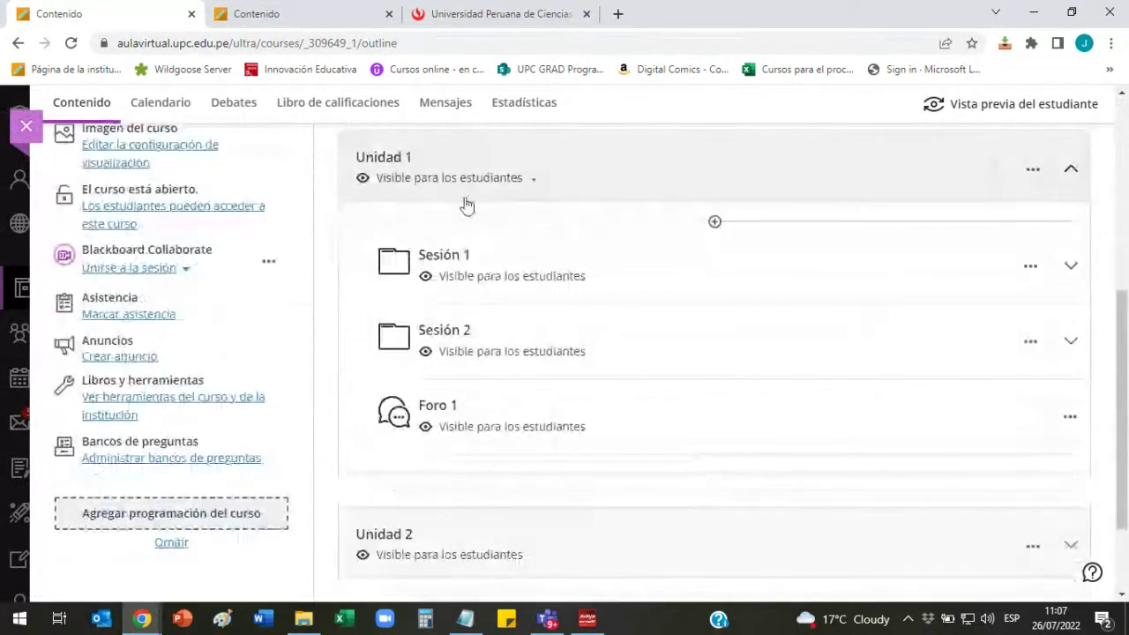
{"action": "left_click", "coordinate": [1070, 418]}
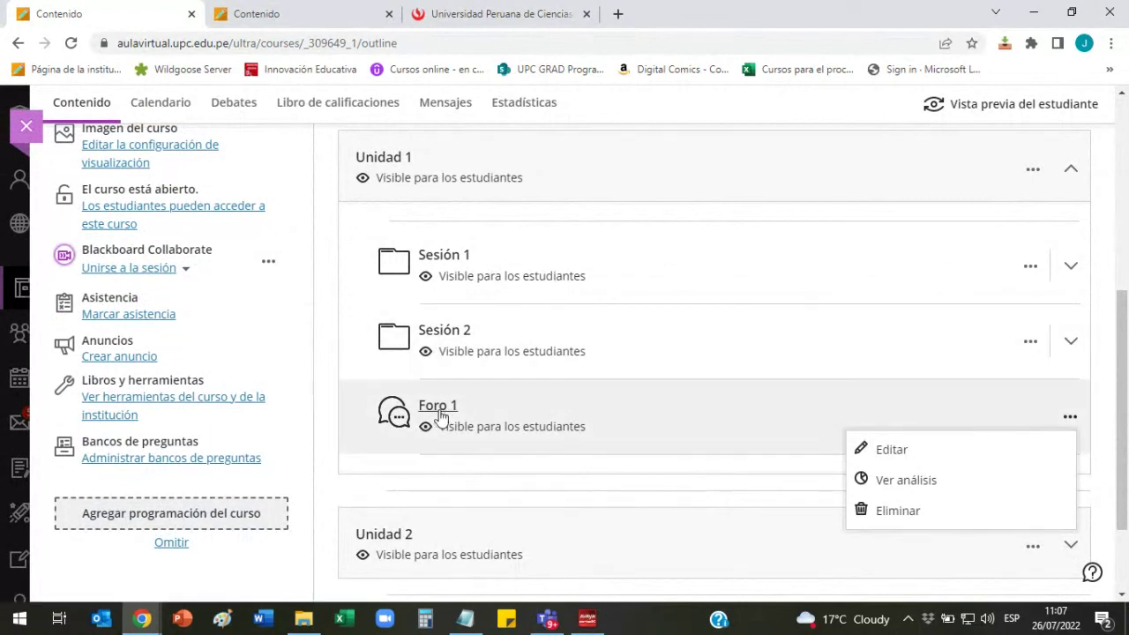
{"action": "left_click", "coordinate": [445, 411]}
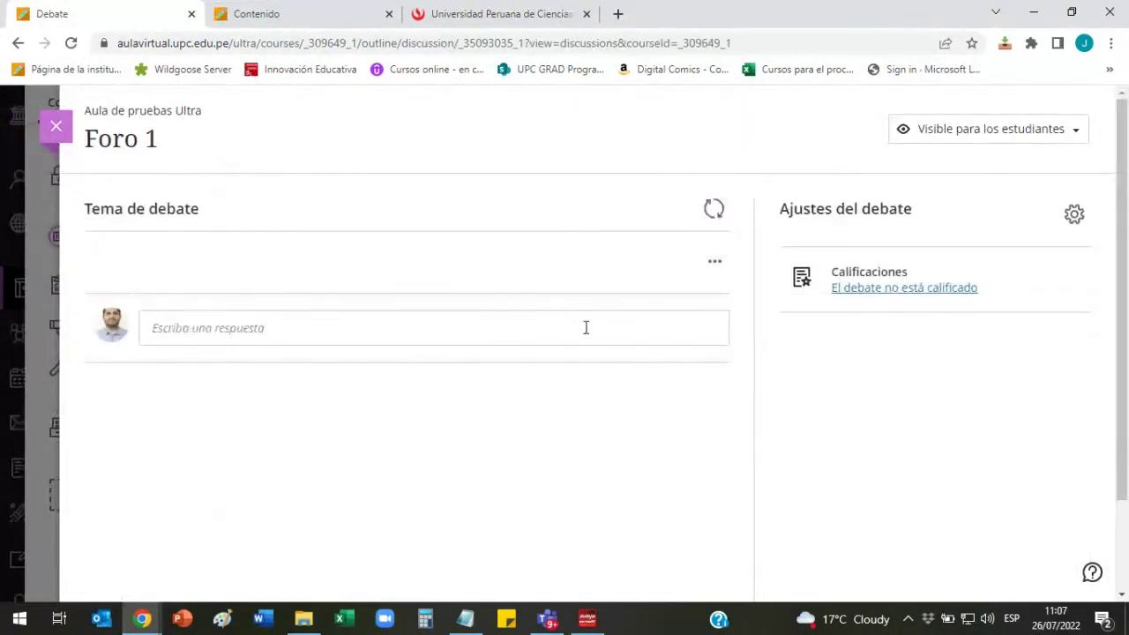
Open the Foro 1 discussion settings and enable grading for the discussion.
{"action": "left_click", "coordinate": [943, 290]}
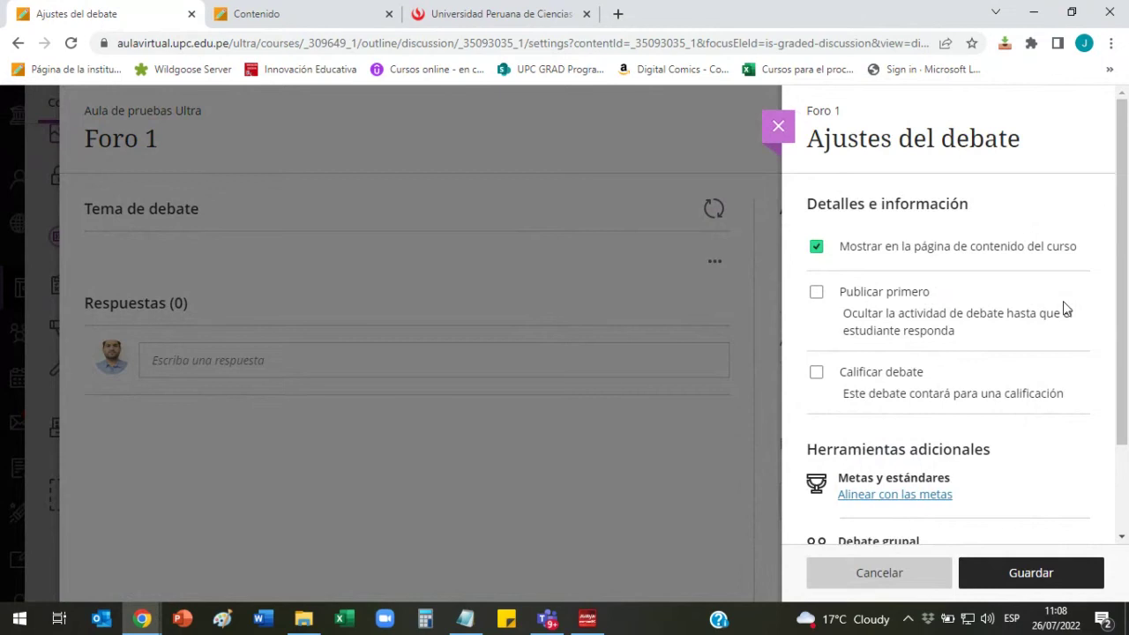
{"action": "scroll", "coordinate": [1065, 307], "scroll_direction": "down", "scroll_amount": 1}
{"action": "scroll", "coordinate": [1053, 307], "scroll_direction": "up", "scroll_amount": 1}
{"action": "left_click", "coordinate": [817, 375]}
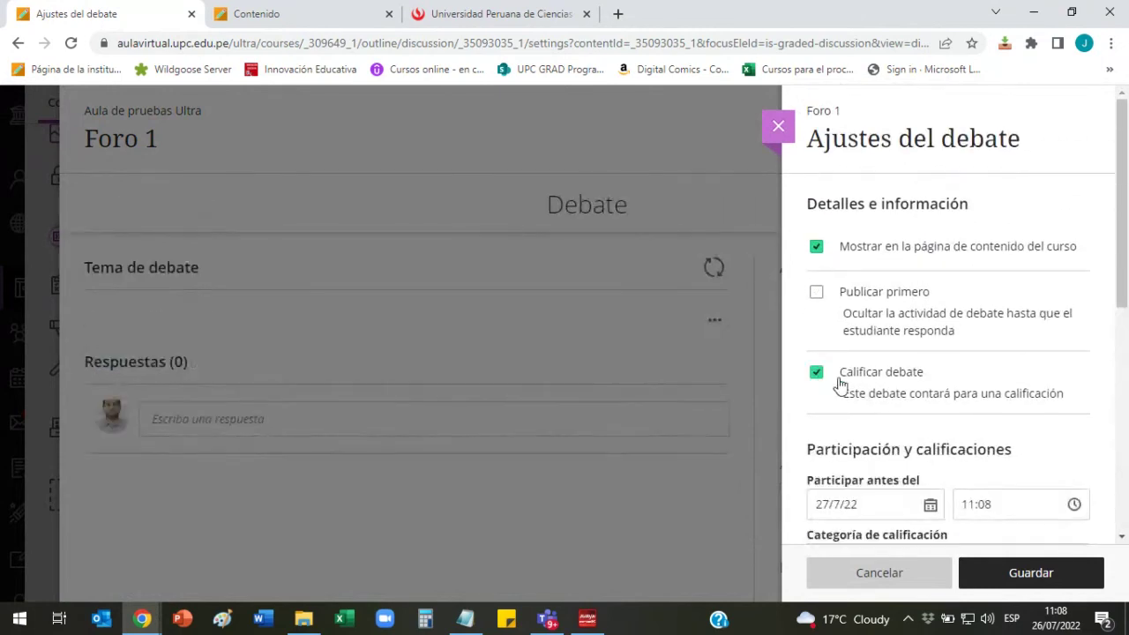
Set Foro 1's maximum score to 20 points and its participation deadline to 6/8/22.
{"action": "scroll", "coordinate": [1015, 385], "scroll_direction": "down", "scroll_amount": 2}
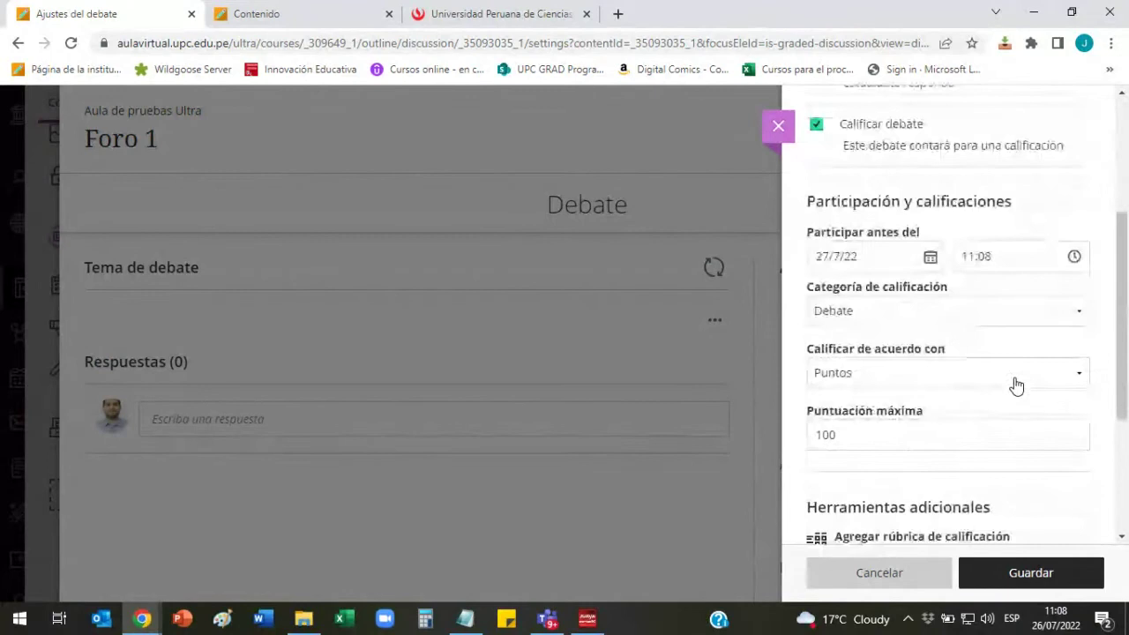
{"action": "double_click", "coordinate": [854, 440]}
{"action": "type", "text": "20"}
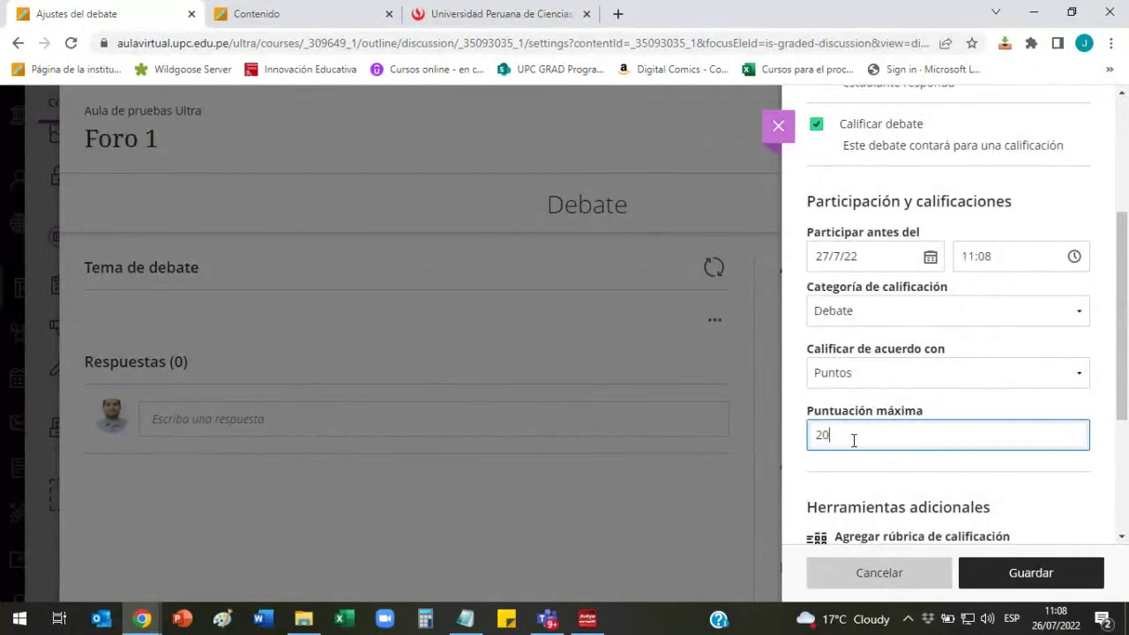
{"action": "left_click", "coordinate": [931, 257]}
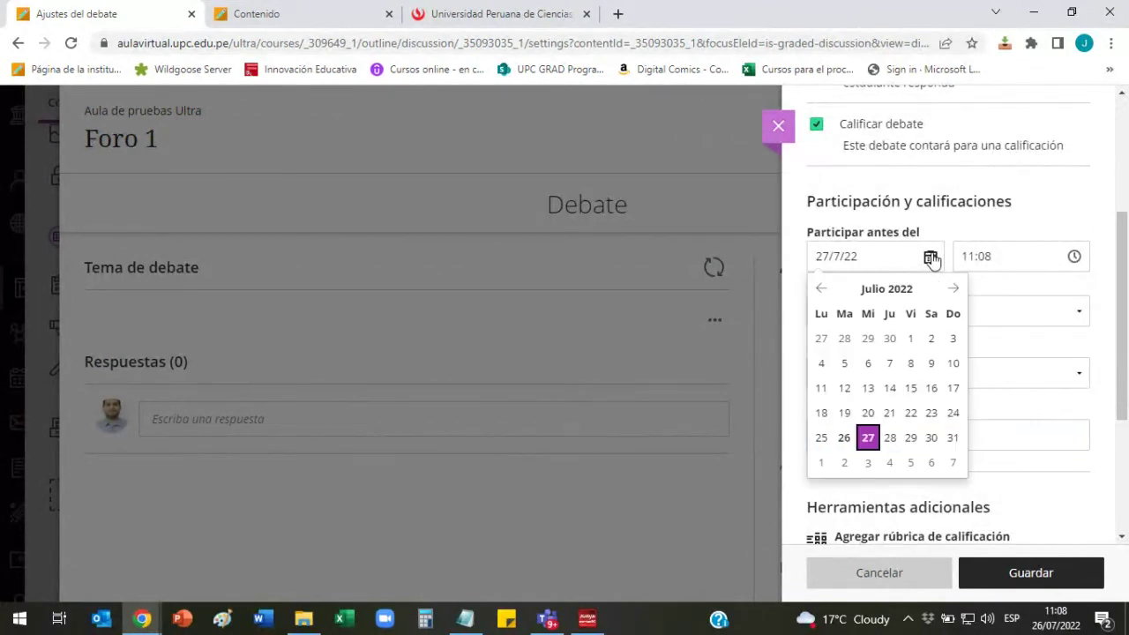
{"action": "left_click", "coordinate": [932, 464]}
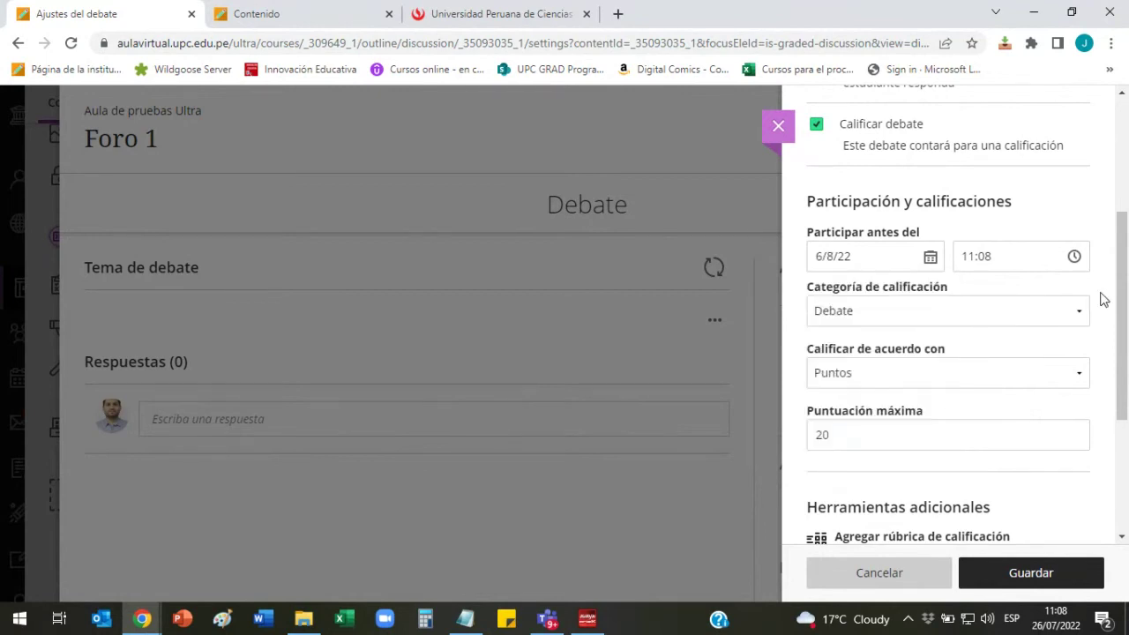
Save Foro 1's grading settings and close the discussion to return to the course content.
{"action": "scroll", "coordinate": [1091, 418], "scroll_direction": "down", "scroll_amount": 3}
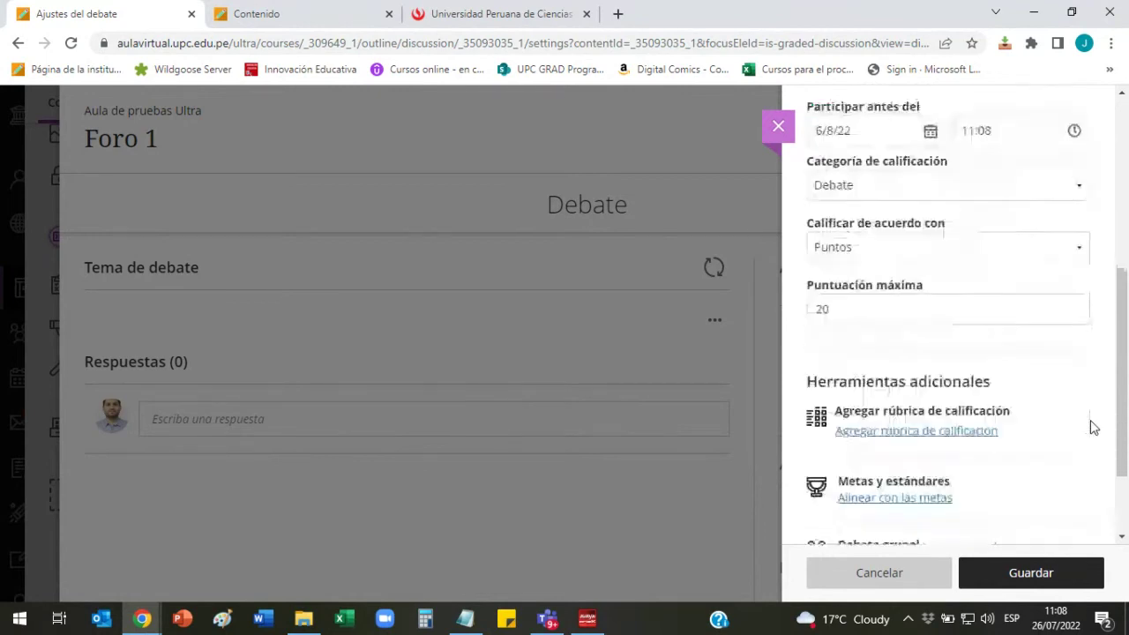
{"action": "left_click", "coordinate": [1030, 573]}
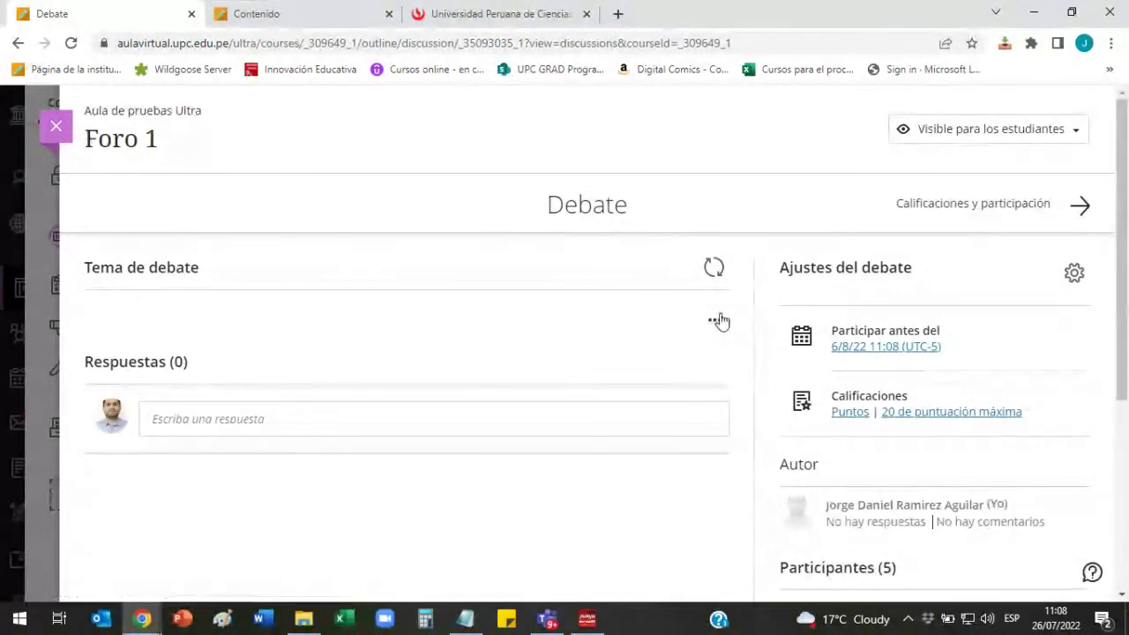
{"action": "scroll", "coordinate": [657, 307], "scroll_direction": "down", "scroll_amount": 1}
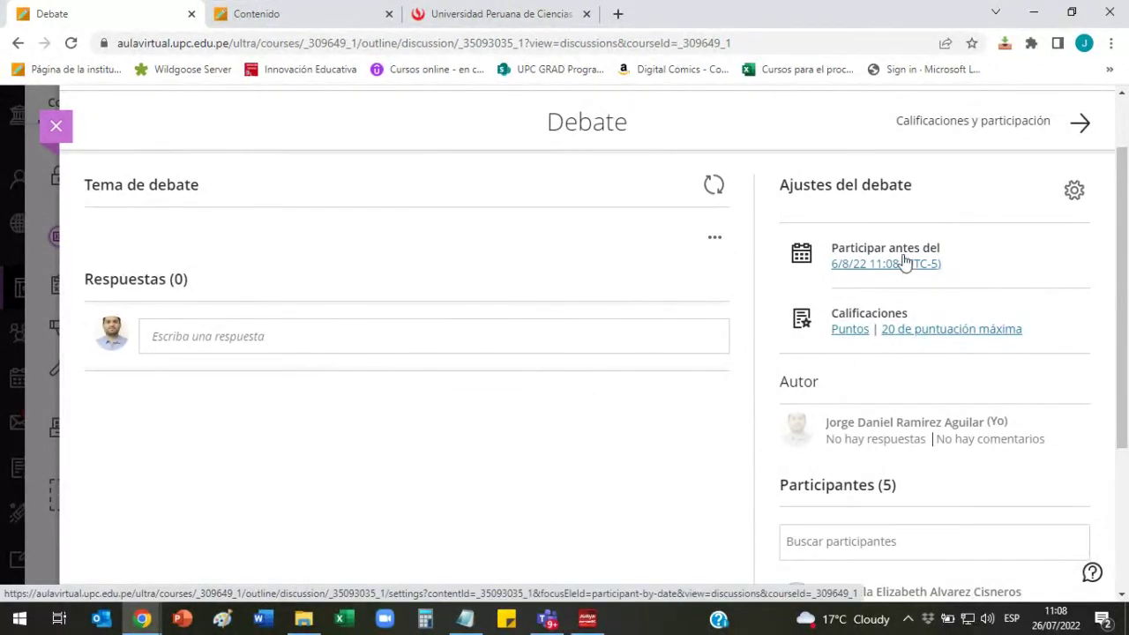
{"action": "left_click", "coordinate": [55, 126]}
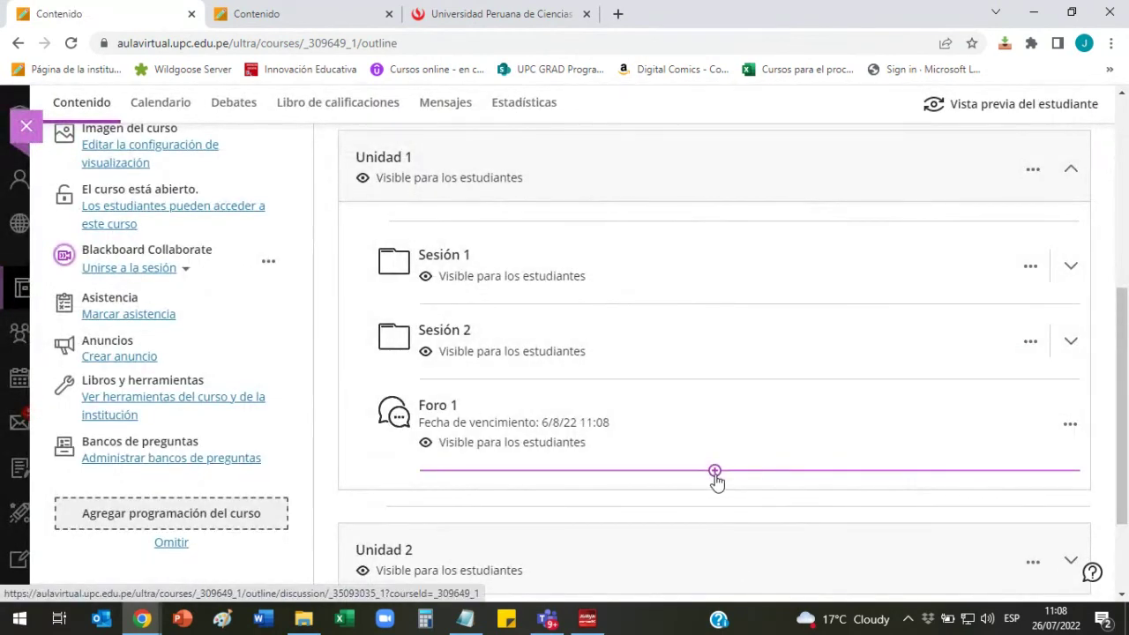
{"action": "left_click", "coordinate": [714, 471]}
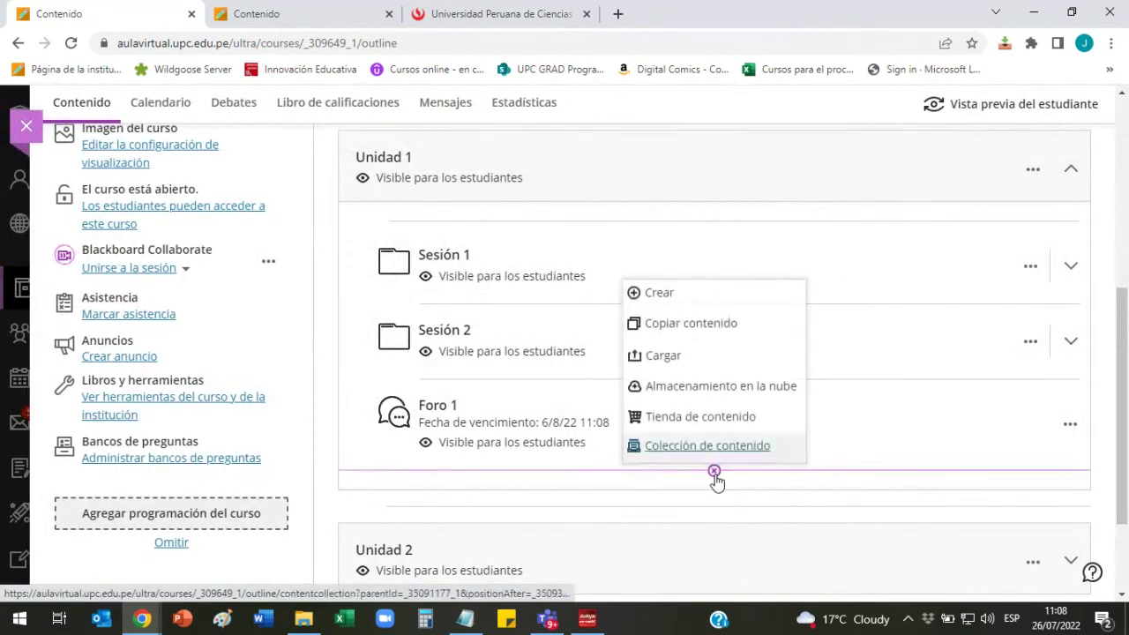
{"action": "left_click", "coordinate": [673, 300]}
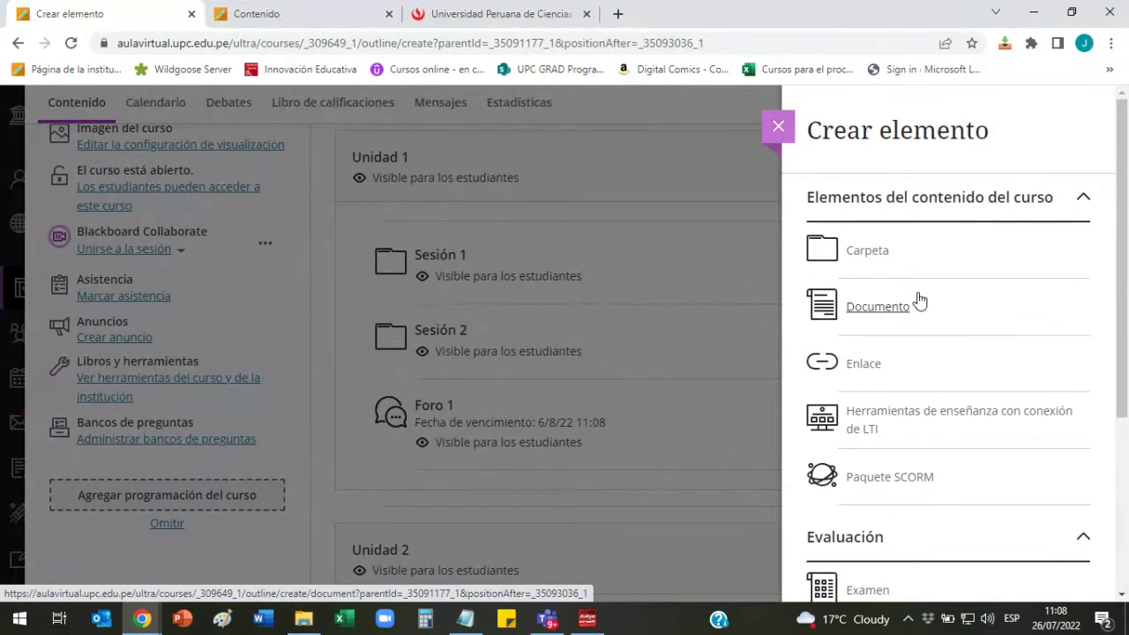
{"action": "scroll", "coordinate": [971, 291], "scroll_direction": "down", "scroll_amount": 3}
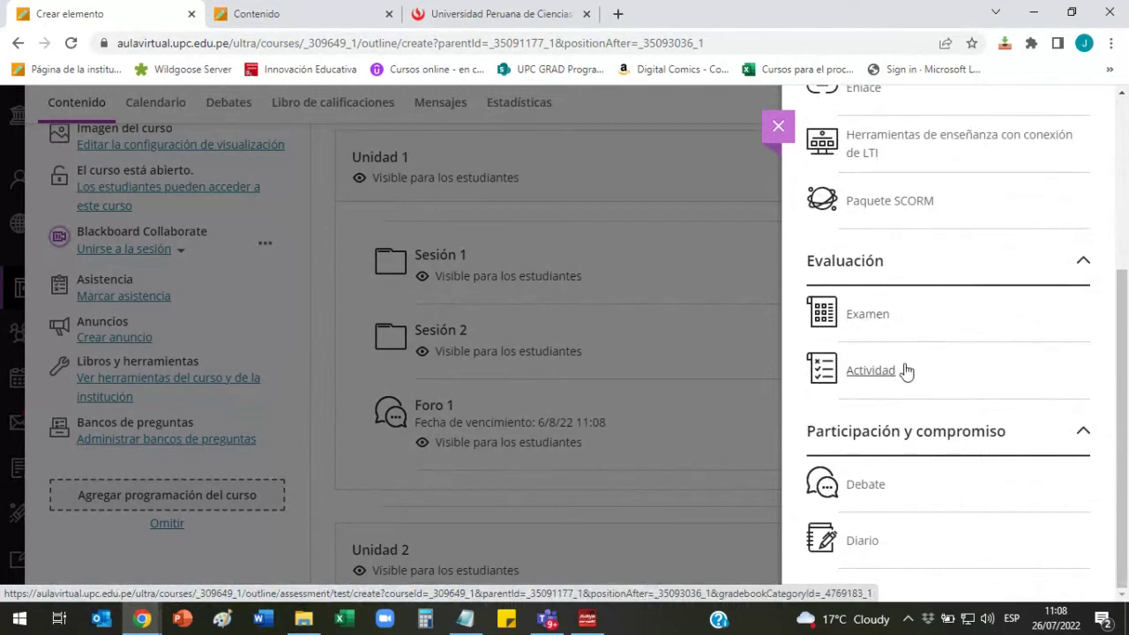
{"action": "left_click", "coordinate": [778, 126]}
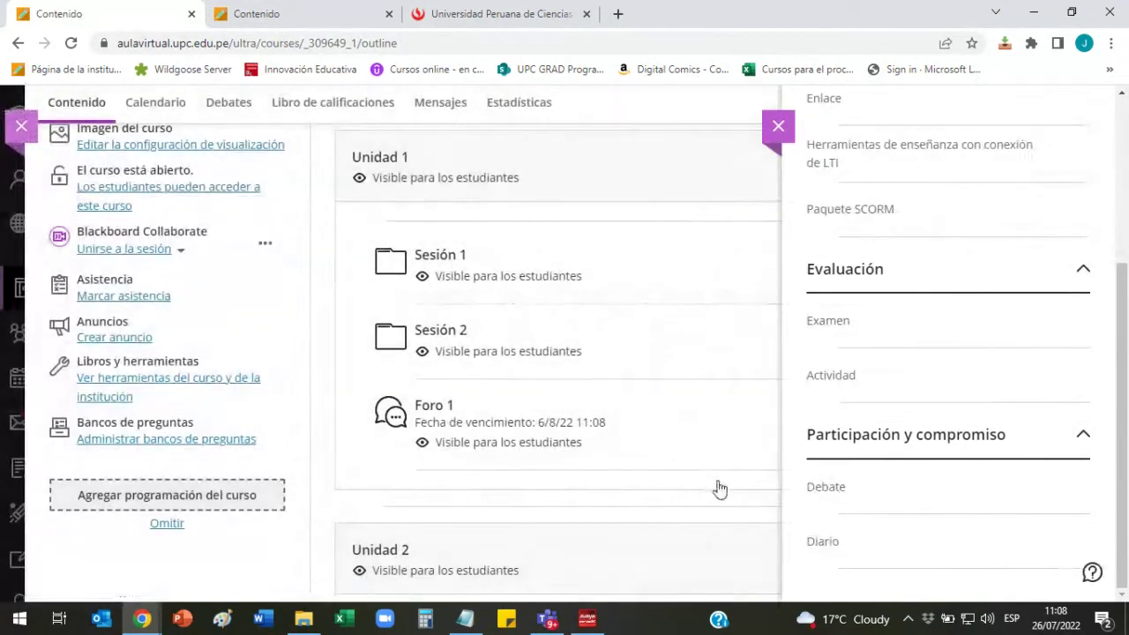
Create an activity below Foro 1 in Unidad 1 and name it "Tarea individual 1".
{"action": "left_click", "coordinate": [714, 473]}
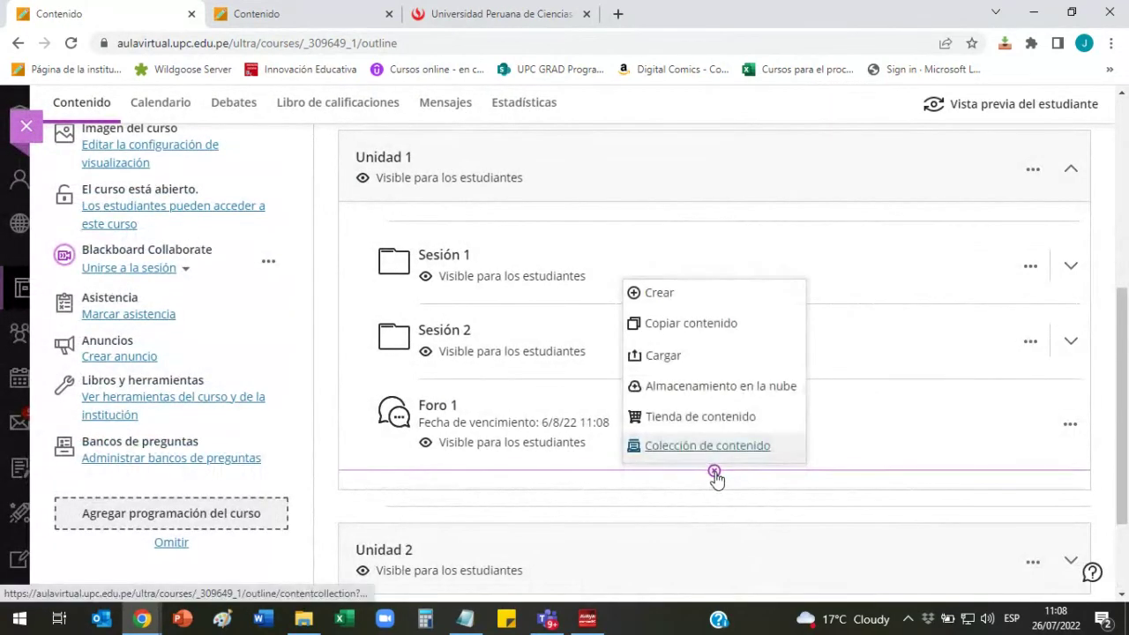
{"action": "left_click", "coordinate": [685, 294]}
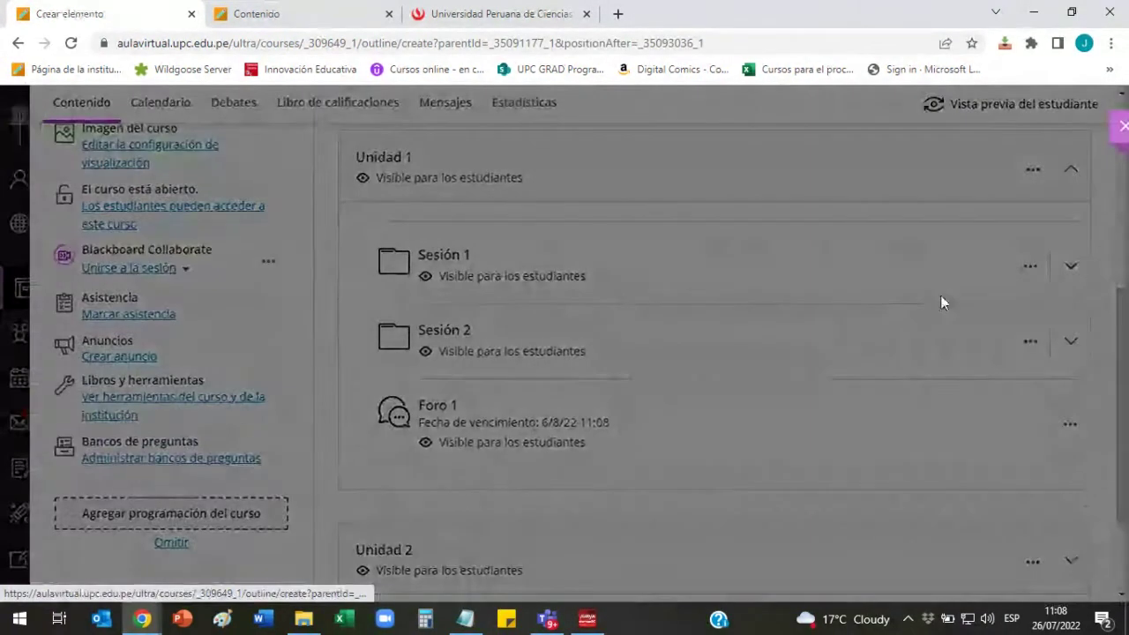
{"action": "scroll", "coordinate": [940, 303], "scroll_direction": "down", "scroll_amount": 3}
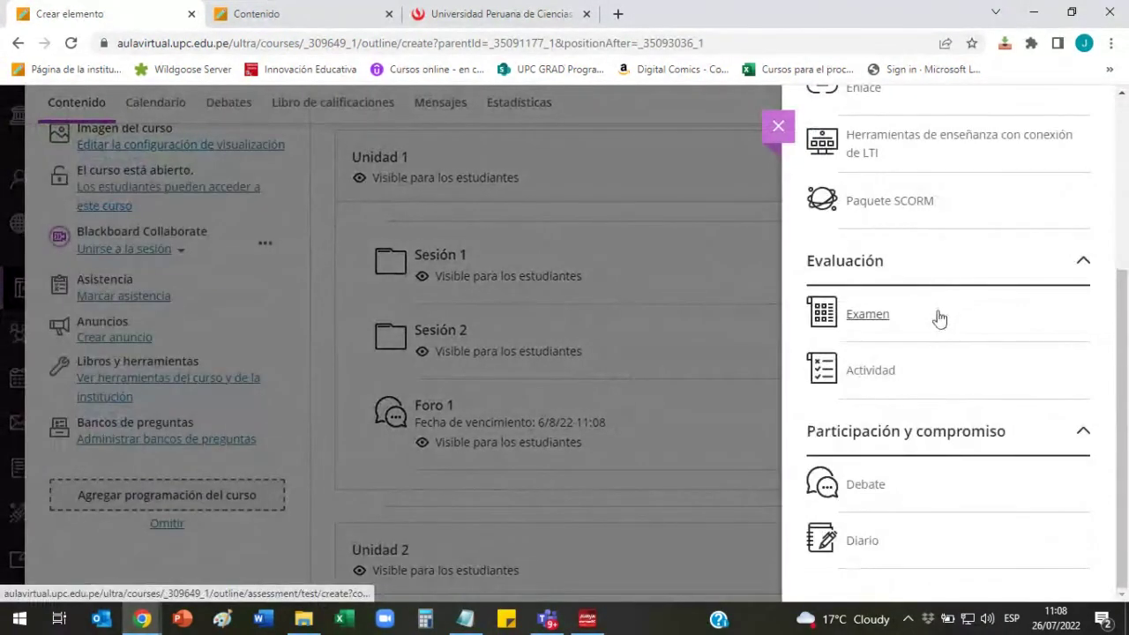
{"action": "left_click", "coordinate": [890, 371]}
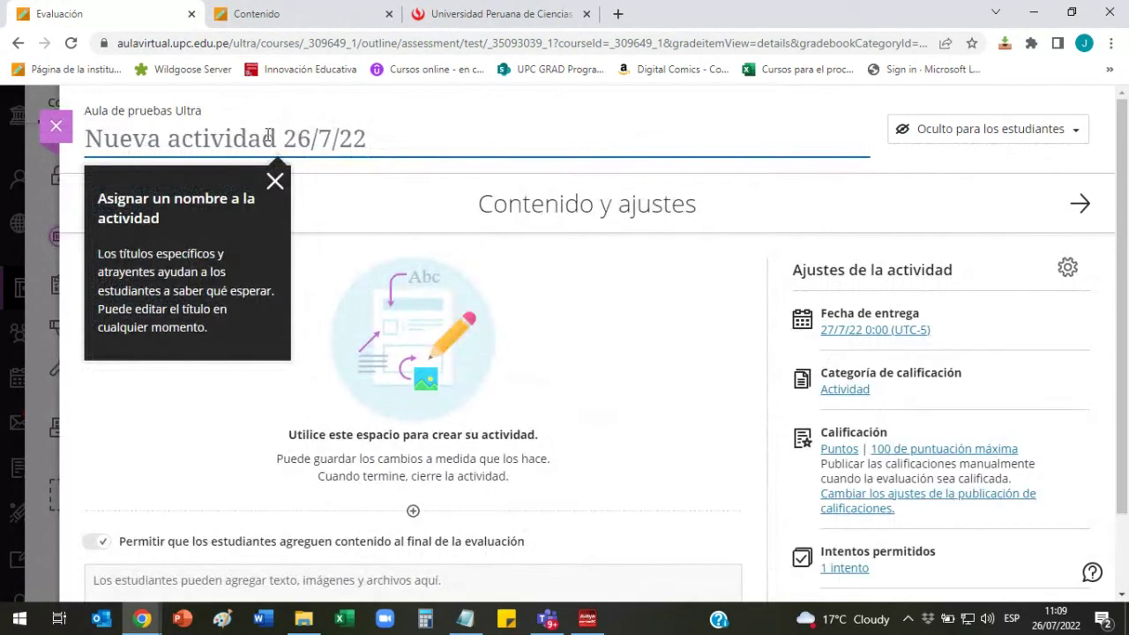
{"action": "type", "text": "Tarea"}
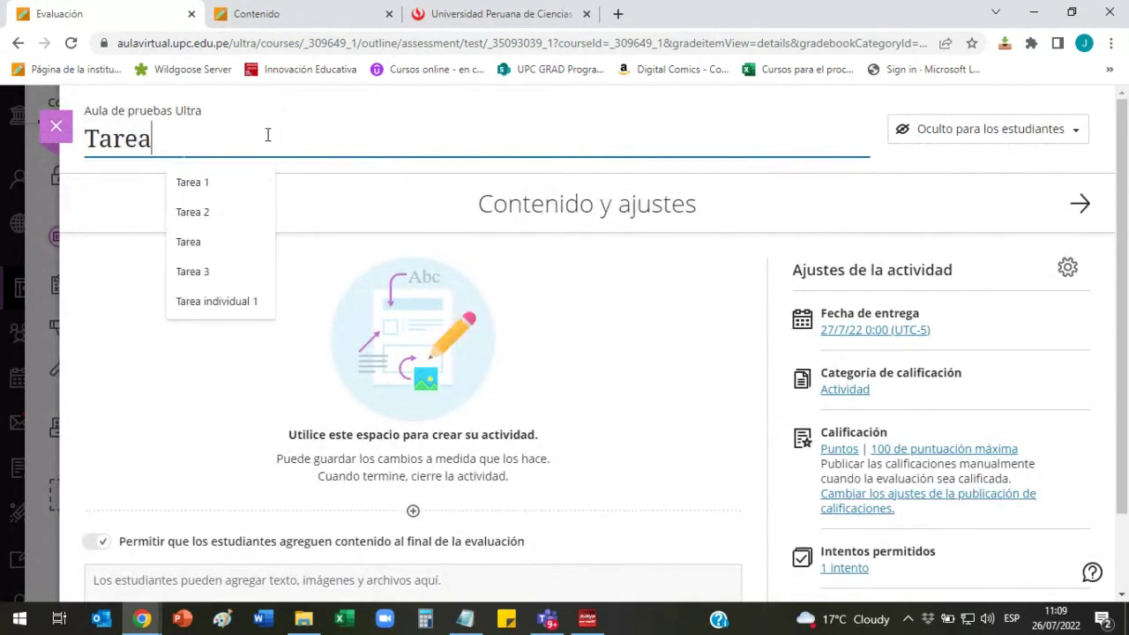
{"action": "type", "text": " individual 1"}
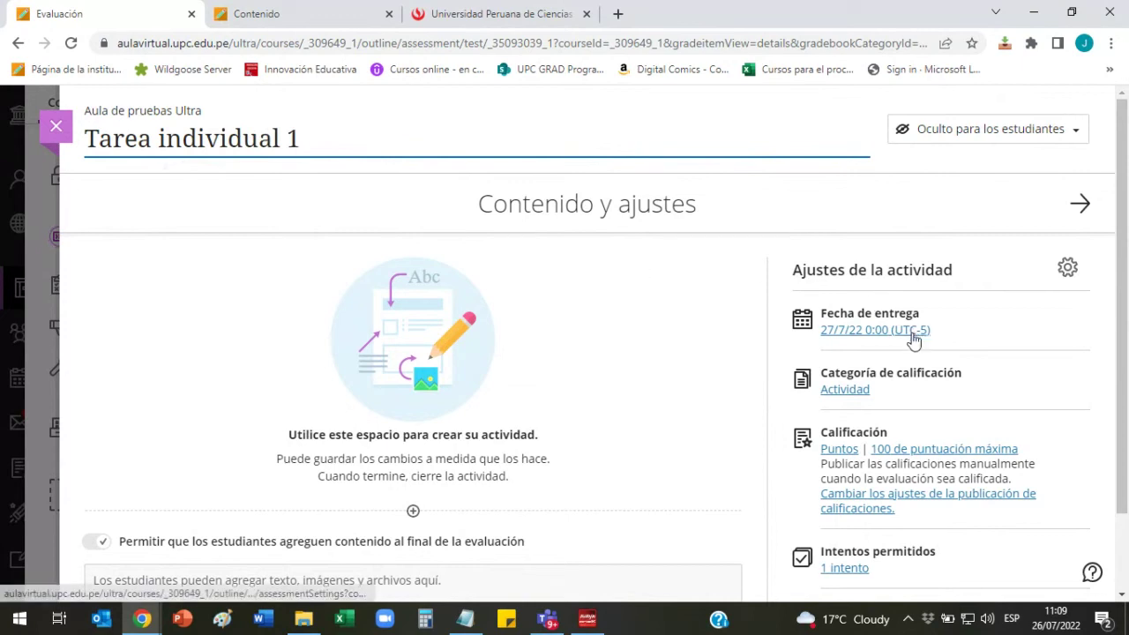
Set the maximum score of Tarea individual 1 to 20 points.
{"action": "left_click", "coordinate": [916, 452]}
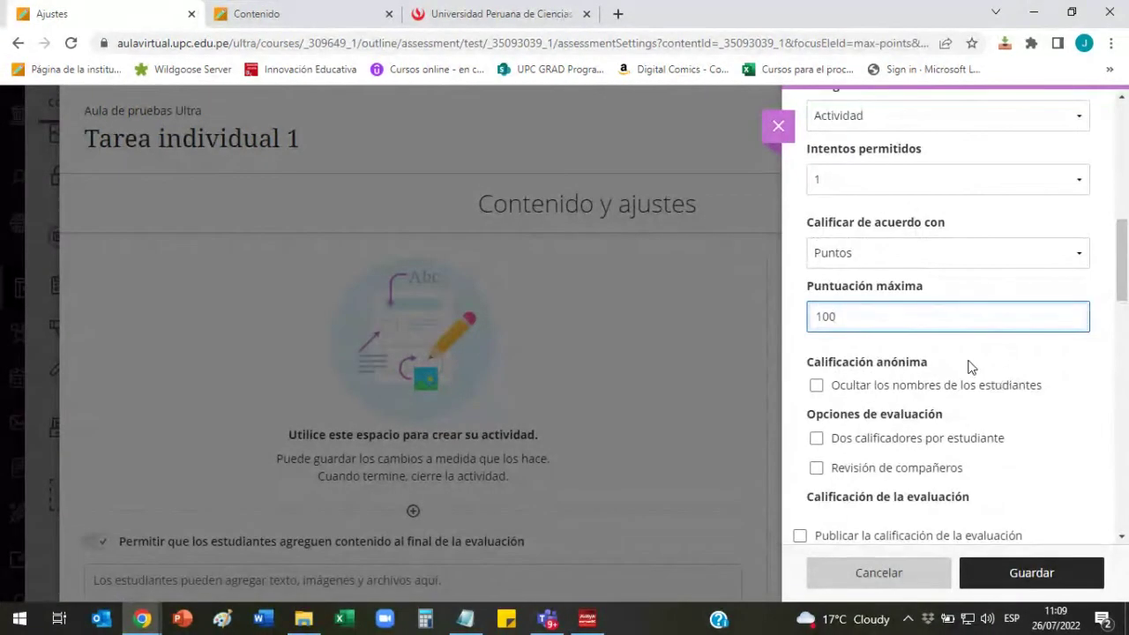
{"action": "key", "text": "BackSpace"}
{"action": "key", "text": "BackSpace"}
{"action": "key", "text": "BackSpace"}
{"action": "type", "text": "20"}
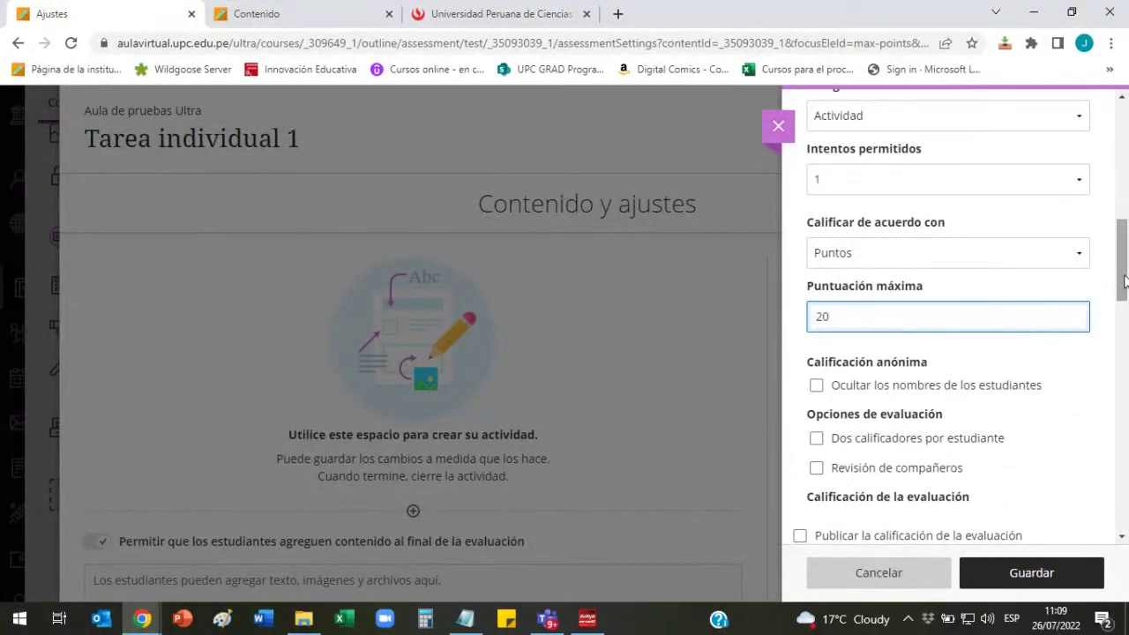
Look through the activity settings and set the due date of Tarea individual 1 to 6/8/22.
{"action": "scroll", "coordinate": [1038, 263], "scroll_direction": "up", "scroll_amount": 10}
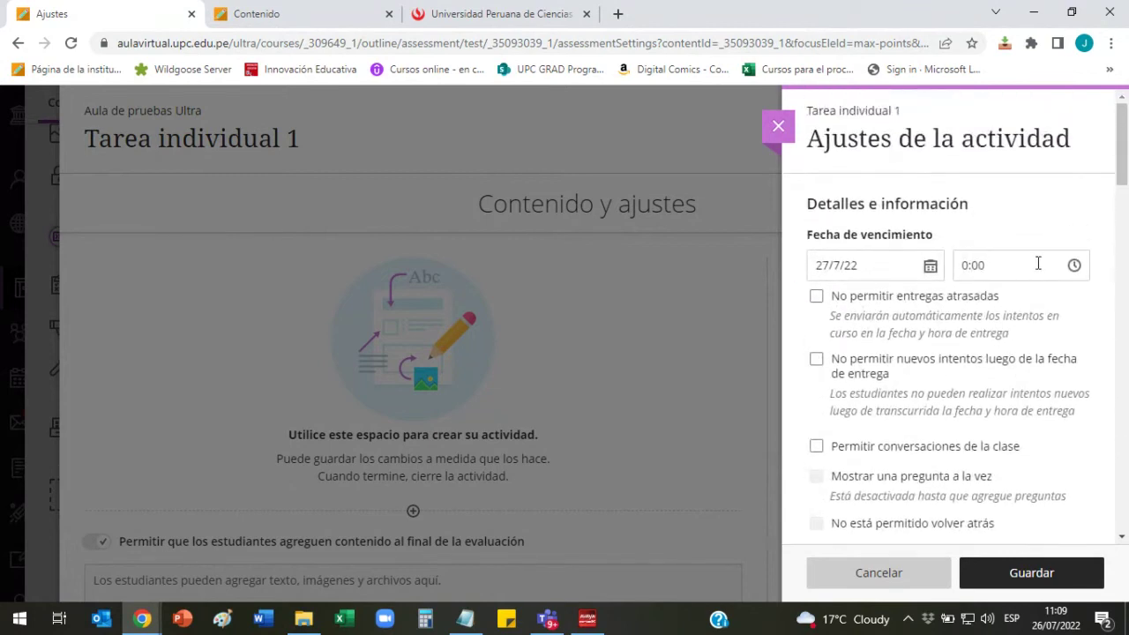
{"action": "scroll", "coordinate": [1039, 263], "scroll_direction": "down", "scroll_amount": 15}
{"action": "scroll", "coordinate": [1039, 263], "scroll_direction": "up", "scroll_amount": 4}
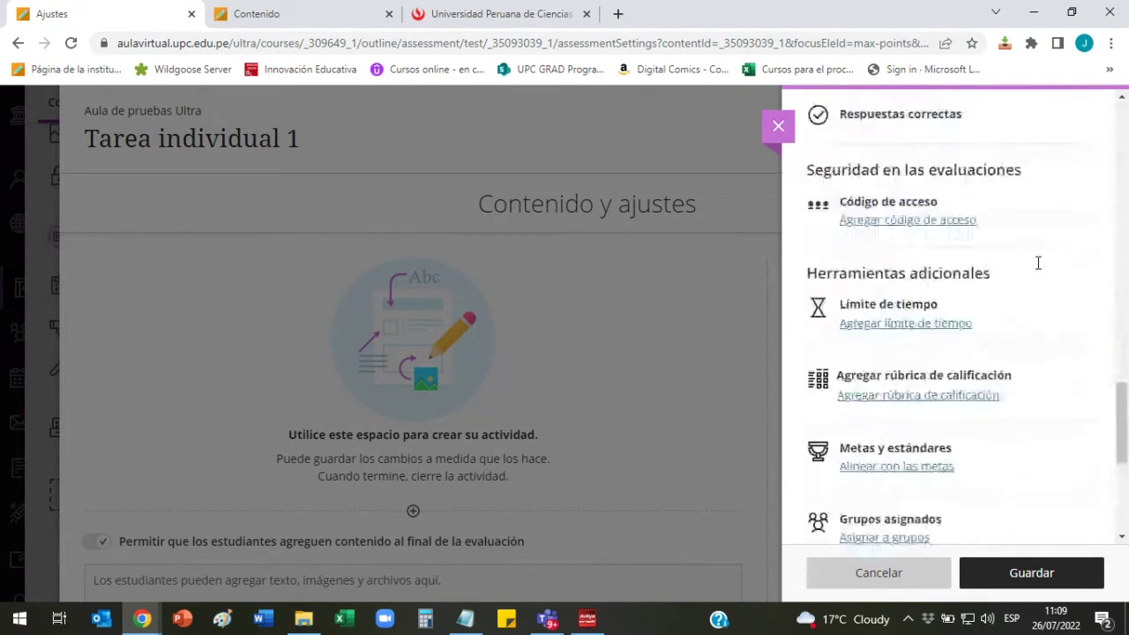
{"action": "scroll", "coordinate": [1038, 263], "scroll_direction": "up", "scroll_amount": 6}
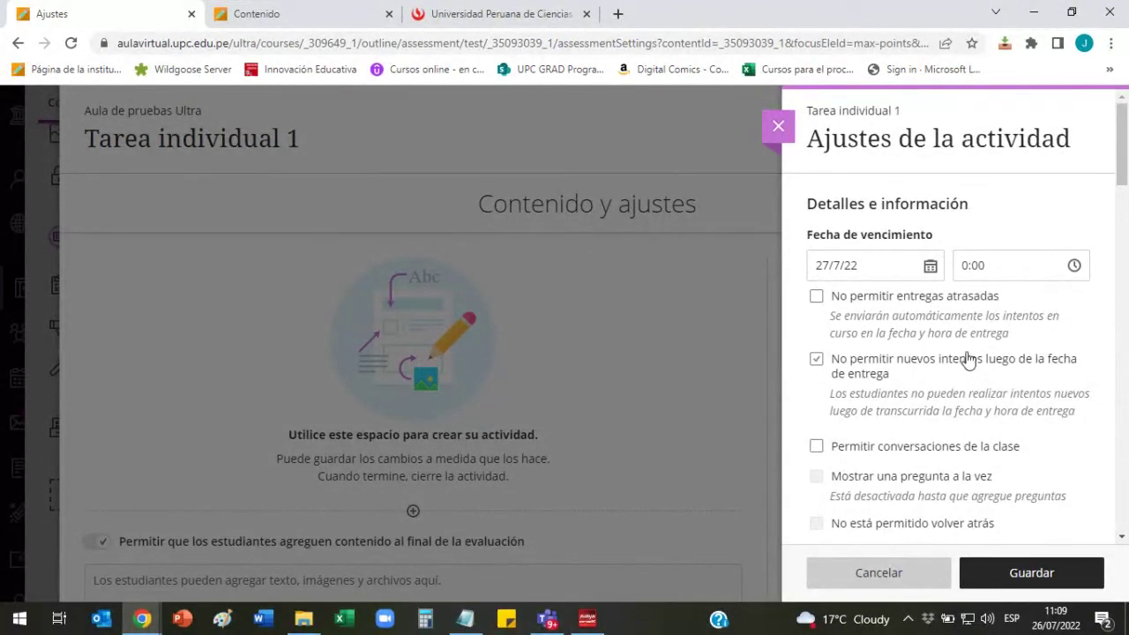
{"action": "left_click", "coordinate": [931, 269]}
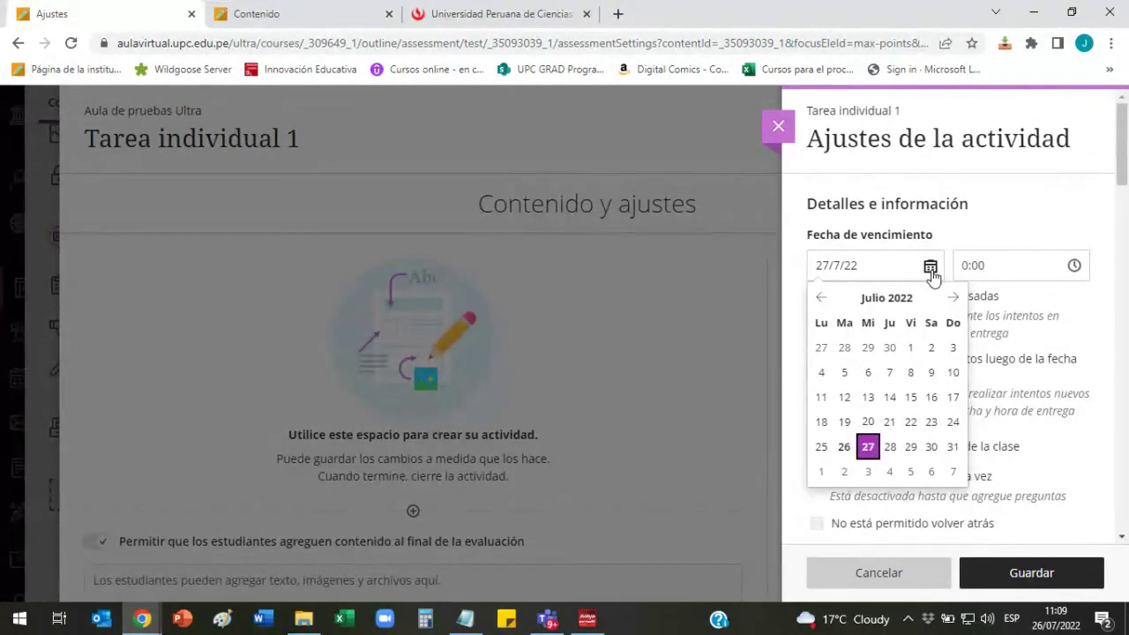
{"action": "left_click", "coordinate": [931, 470]}
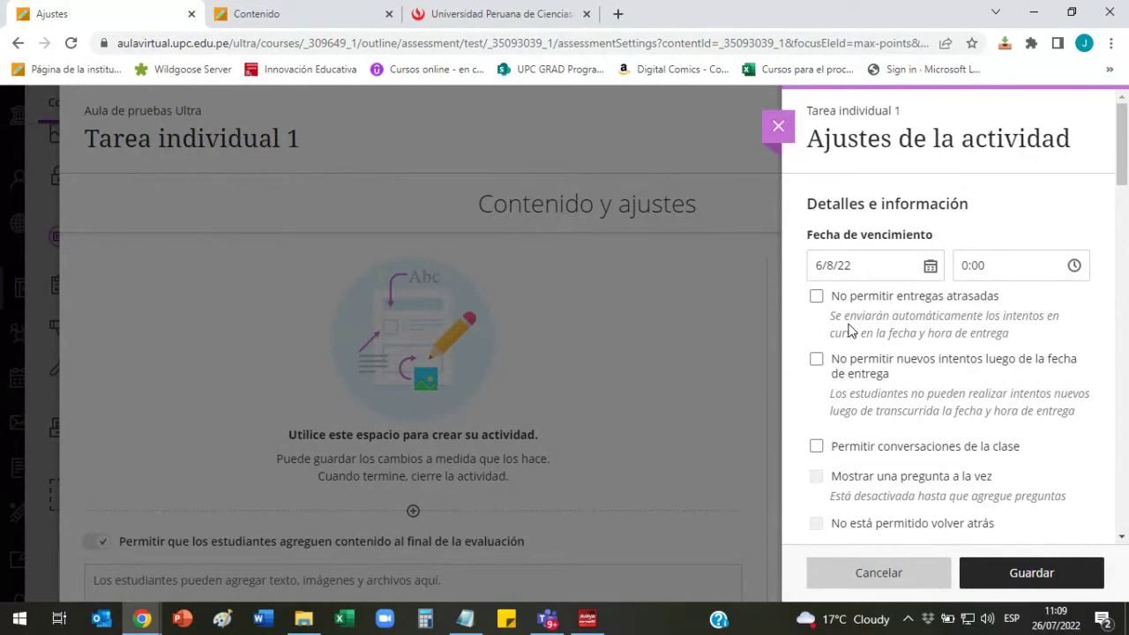
Discard the unsaved activity settings and close Tarea individual 1.
{"action": "left_click", "coordinate": [705, 374]}
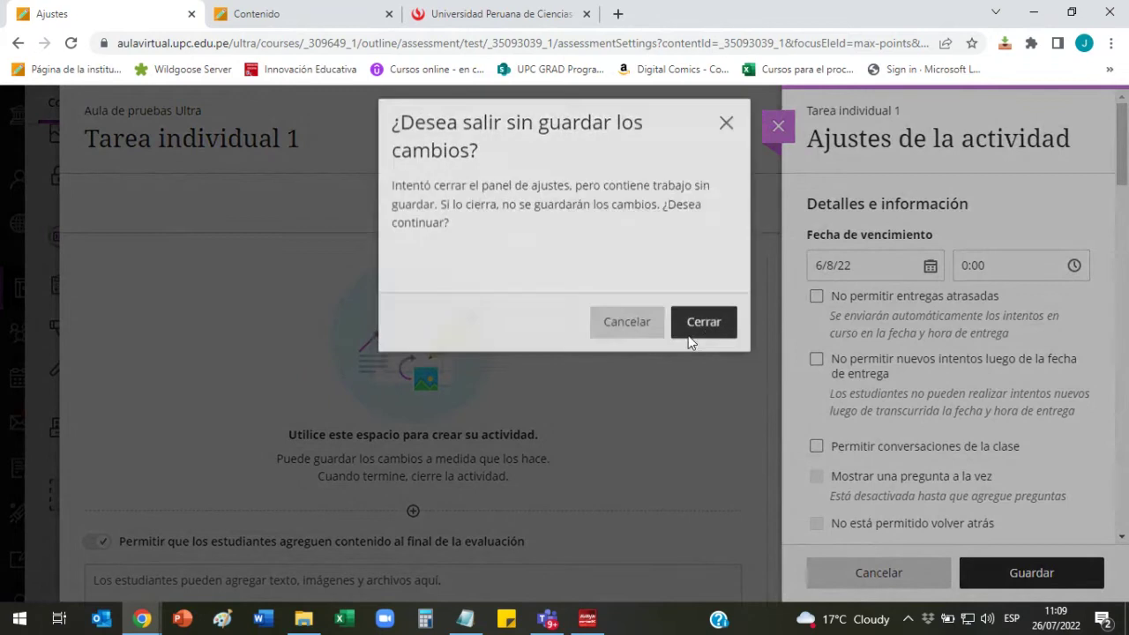
{"action": "left_click", "coordinate": [697, 328]}
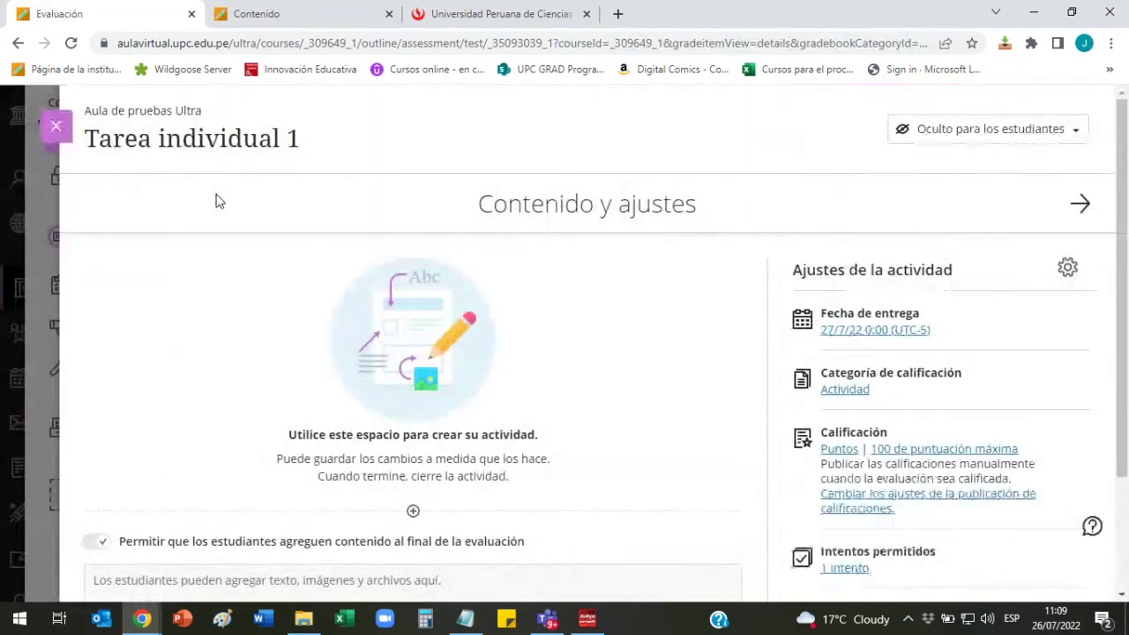
{"action": "left_click", "coordinate": [66, 134]}
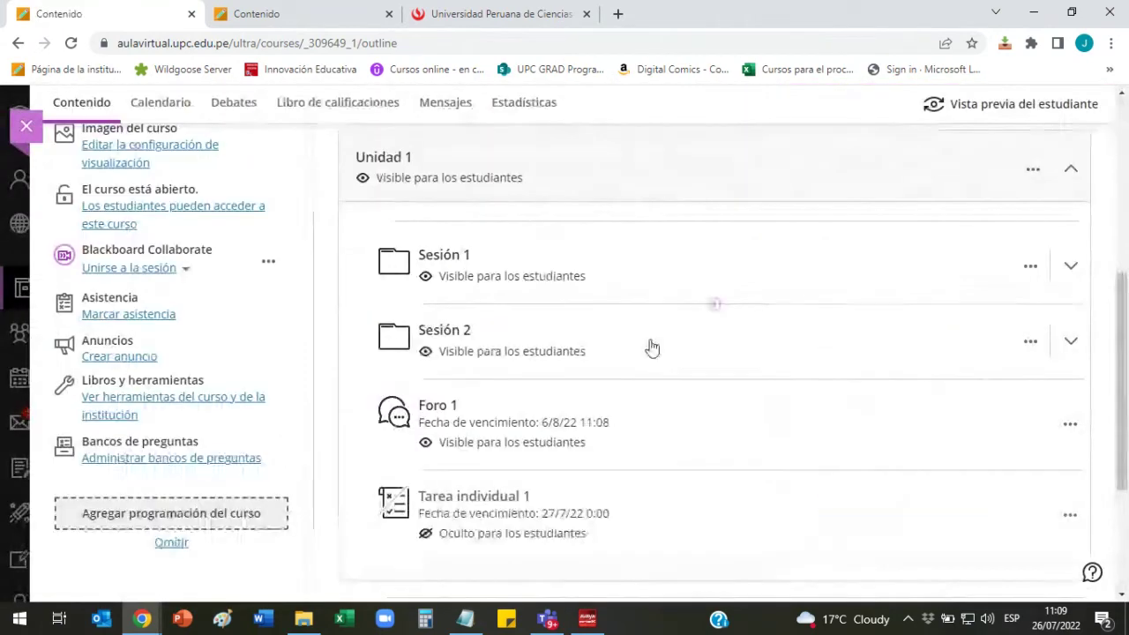
Start a new discussion directly below Foro de consultas in the course content.
{"action": "scroll", "coordinate": [839, 315], "scroll_direction": "up", "scroll_amount": 3}
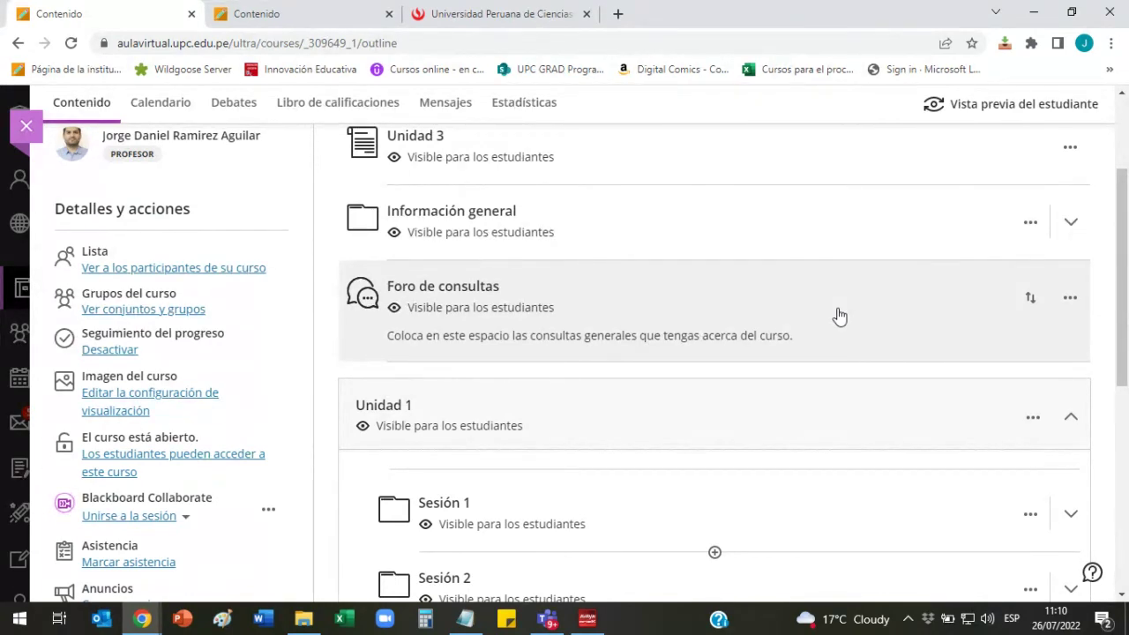
{"action": "scroll", "coordinate": [865, 312], "scroll_direction": "up", "scroll_amount": 1}
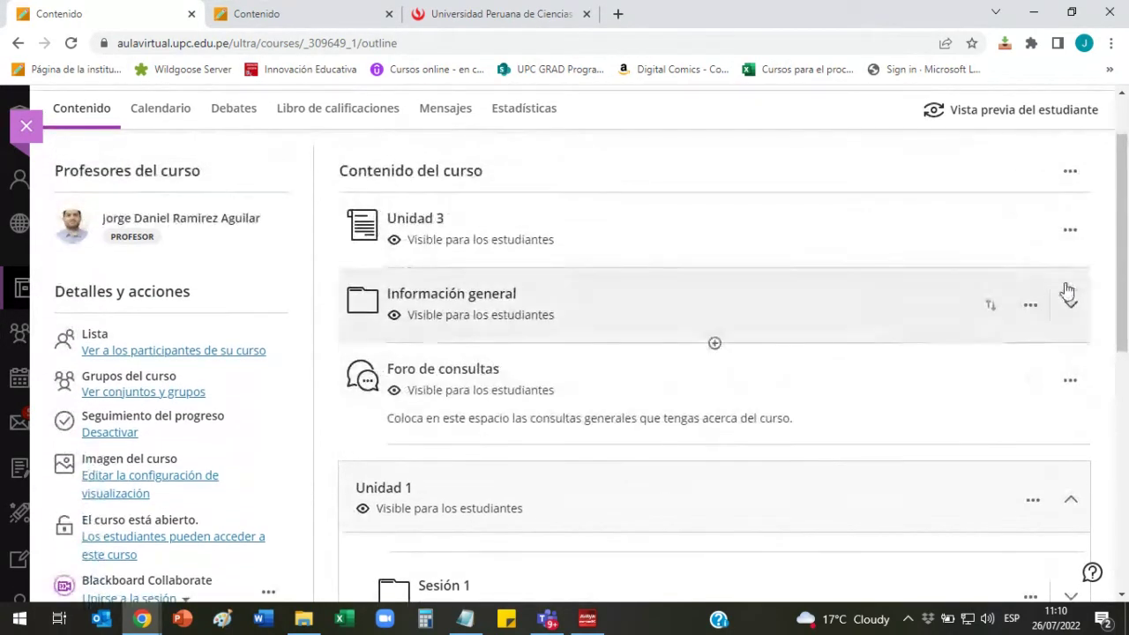
{"action": "scroll", "coordinate": [1092, 271], "scroll_direction": "up", "scroll_amount": 1}
{"action": "scroll", "coordinate": [1094, 274], "scroll_direction": "down", "scroll_amount": 1}
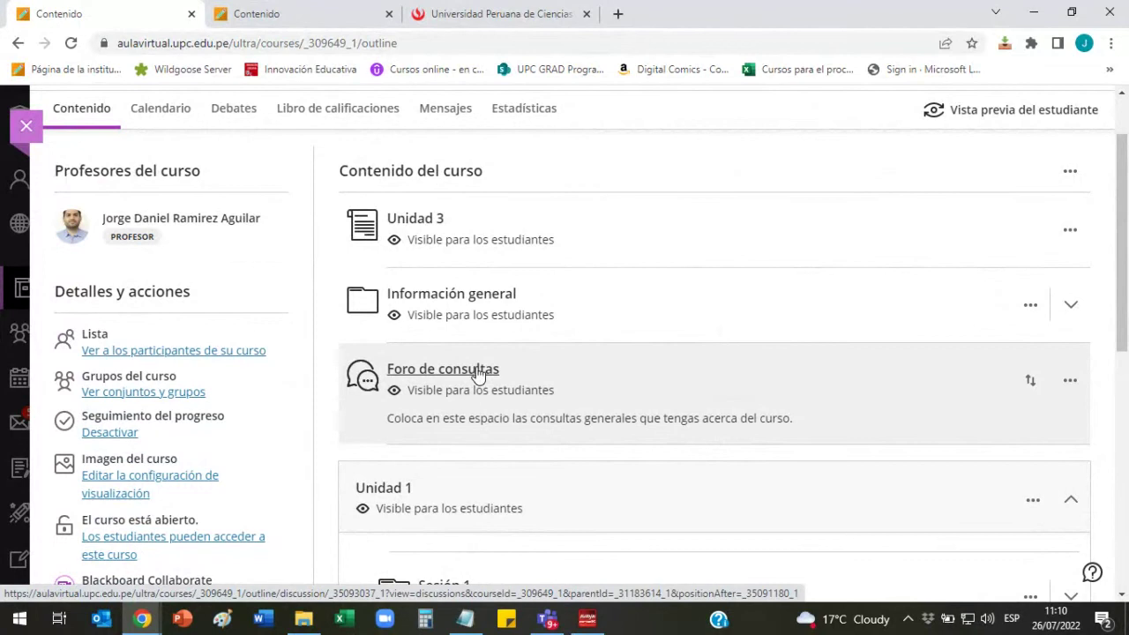
{"action": "mouse_move", "coordinate": [715, 450]}
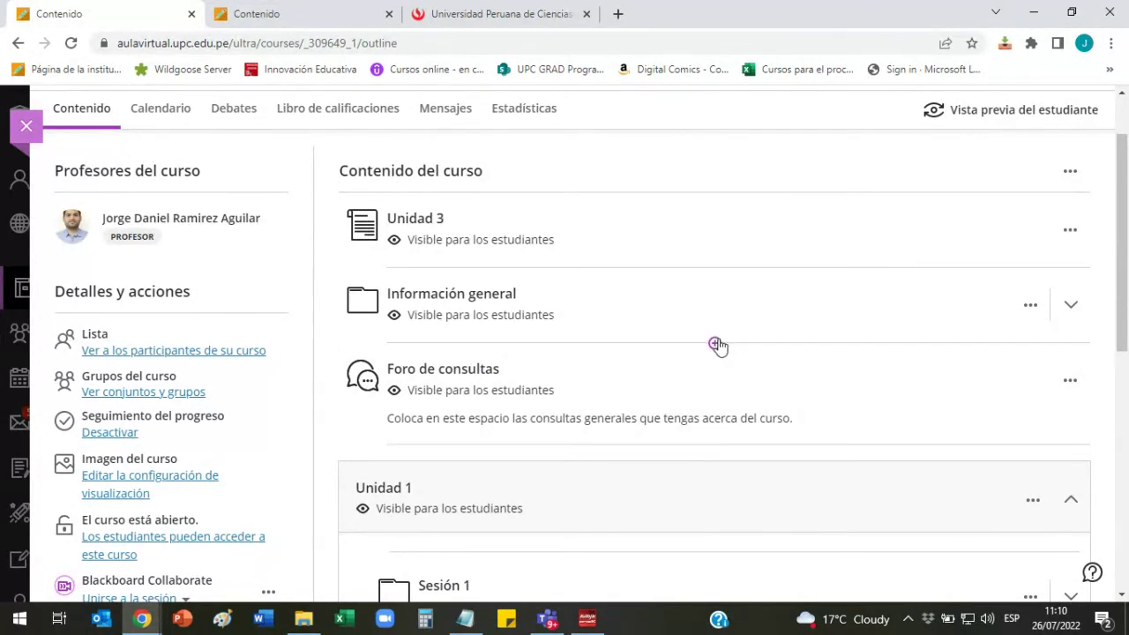
{"action": "scroll", "coordinate": [700, 408], "scroll_direction": "down", "scroll_amount": 4}
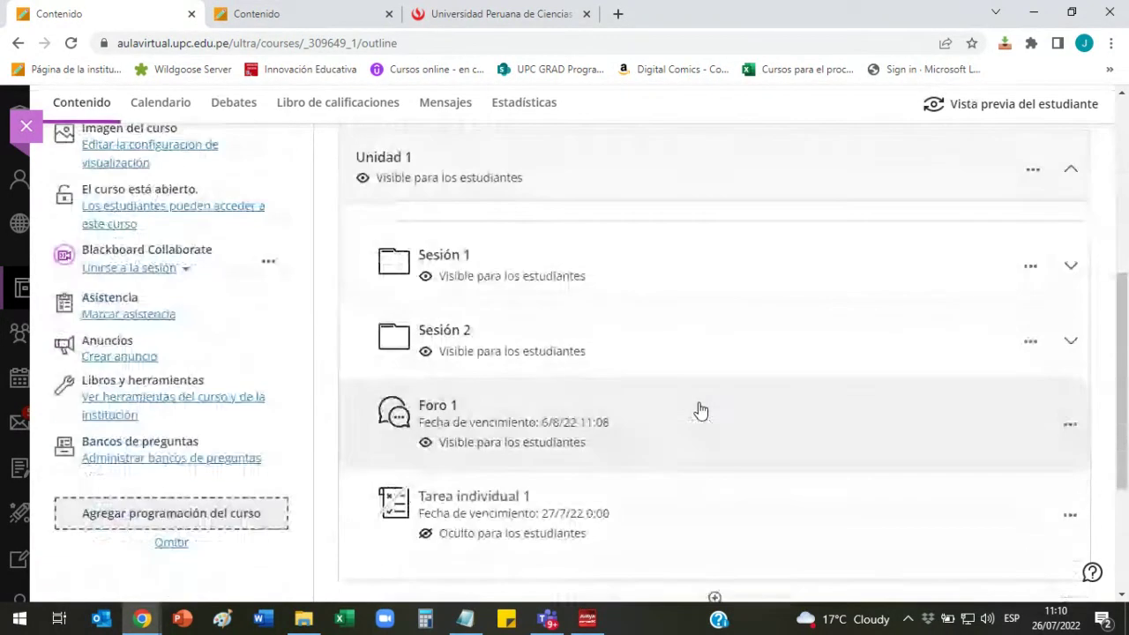
{"action": "scroll", "coordinate": [713, 303], "scroll_direction": "up", "scroll_amount": 4}
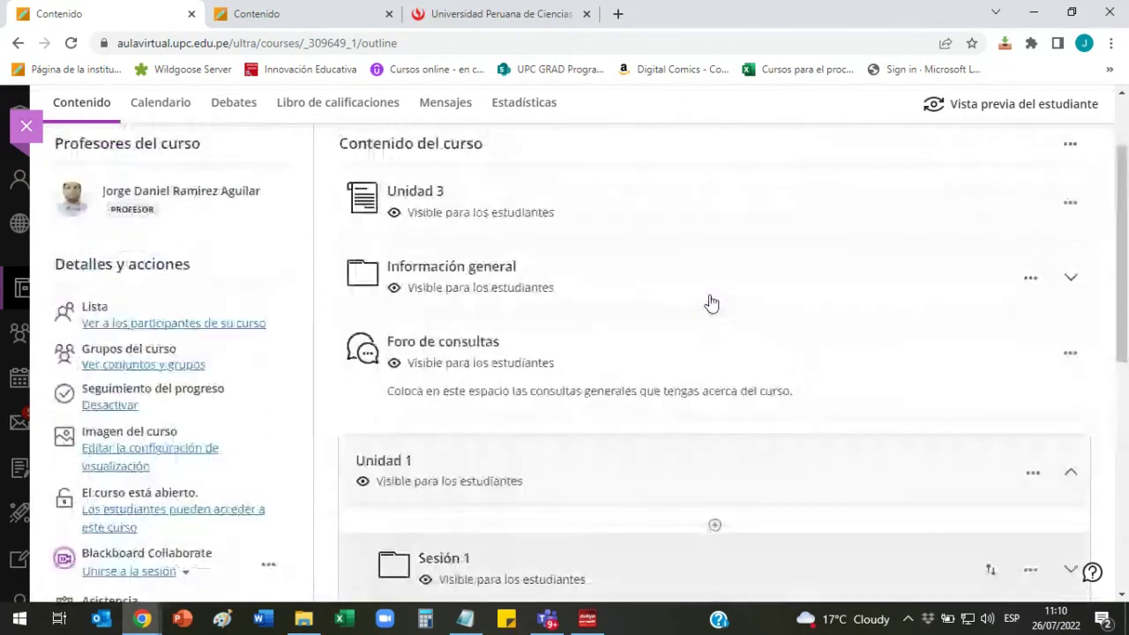
{"action": "left_click", "coordinate": [717, 447]}
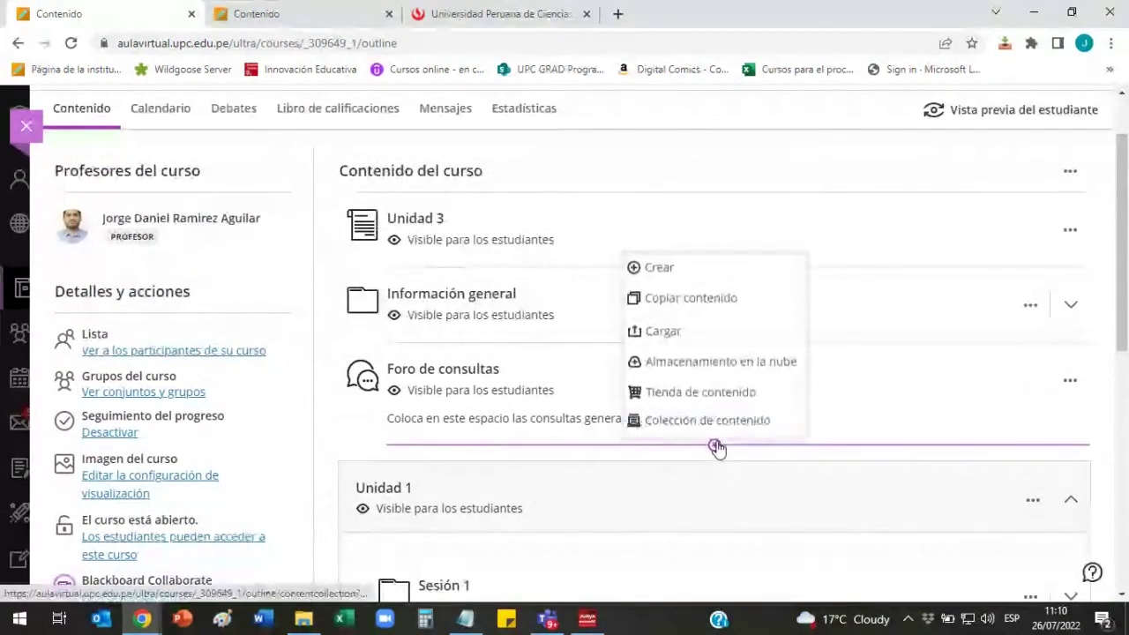
{"action": "left_click", "coordinate": [701, 277]}
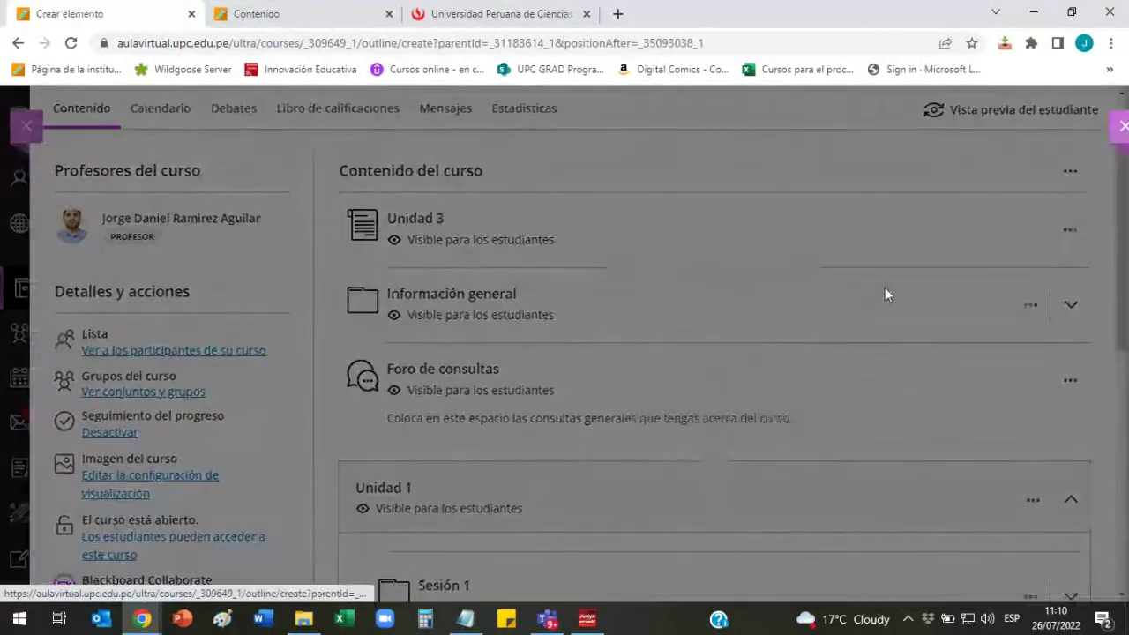
{"action": "scroll", "coordinate": [984, 323], "scroll_direction": "down", "scroll_amount": 4}
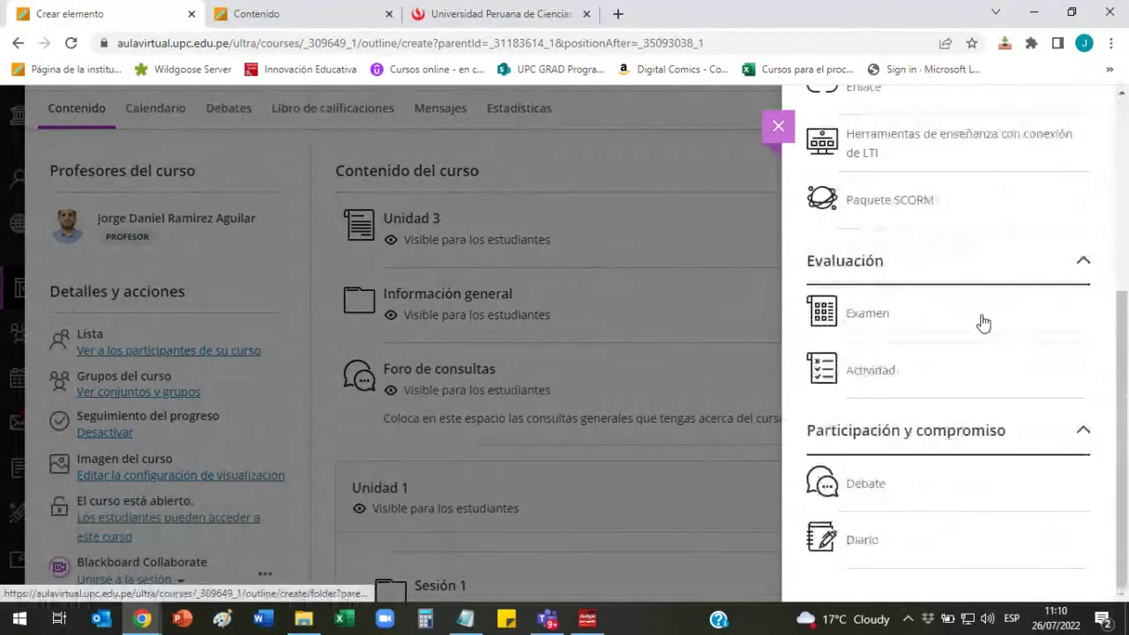
{"action": "left_click", "coordinate": [869, 484]}
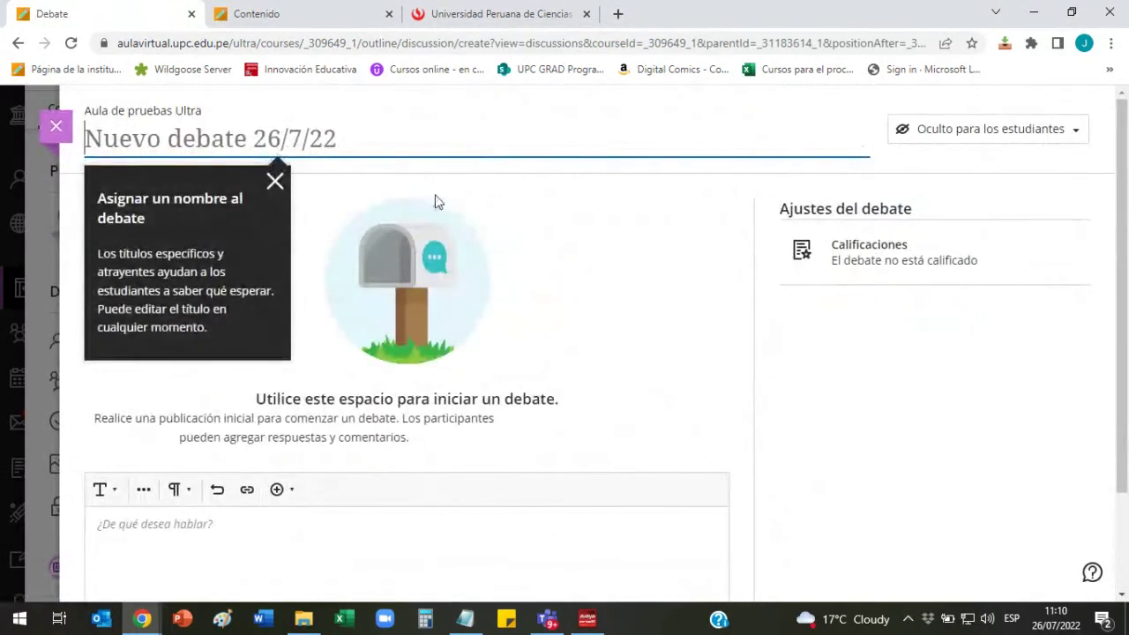
Name the discussion "Foro de consultas 2" and make it visible to students.
{"action": "left_click", "coordinate": [267, 135]}
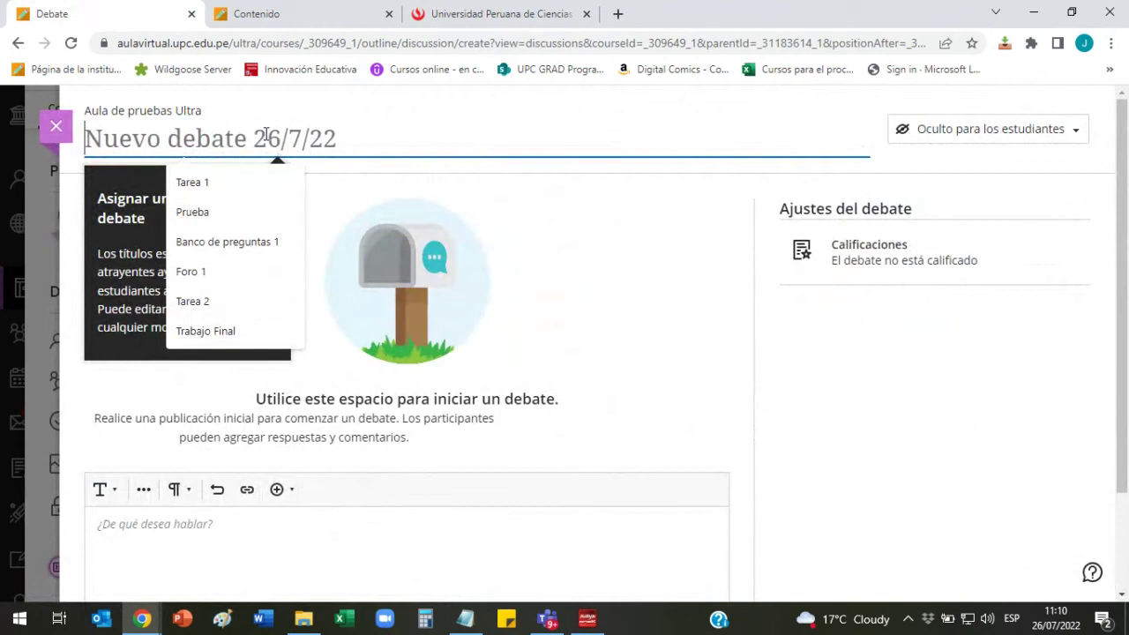
{"action": "type", "text": "Foro de c"}
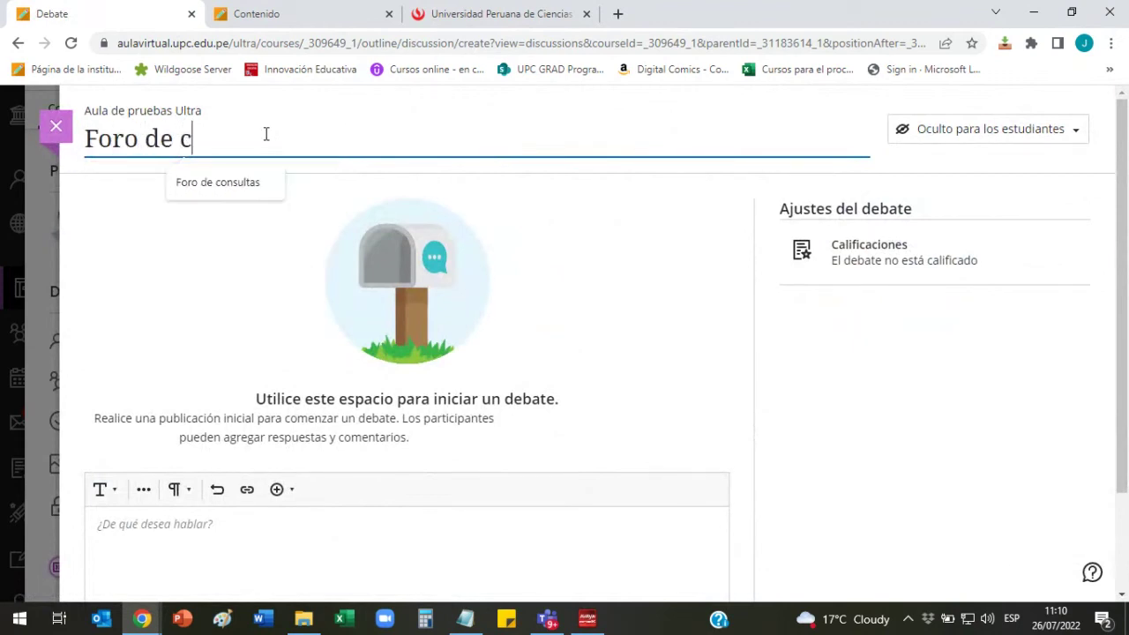
{"action": "type", "text": "onsultas "}
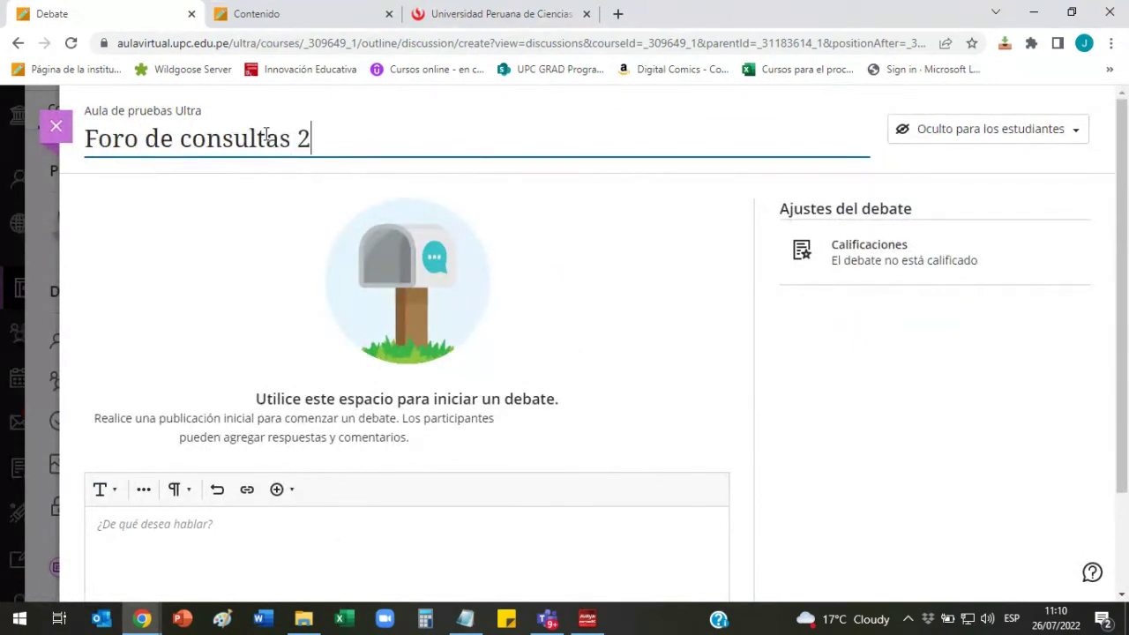
{"action": "type", "text": "2"}
{"action": "left_click", "coordinate": [916, 364]}
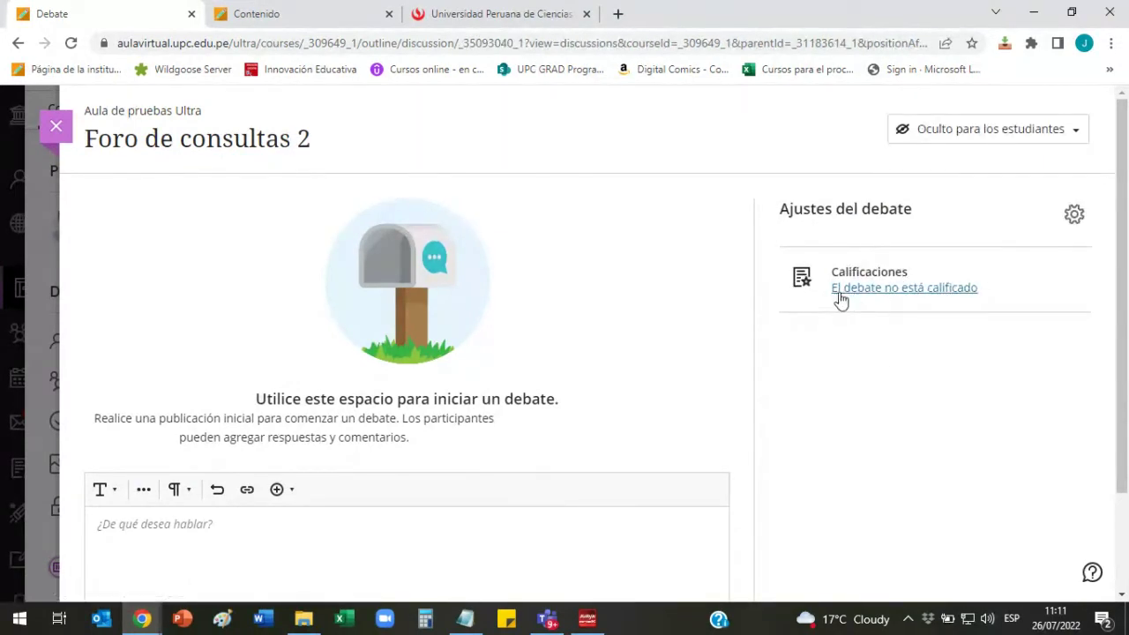
{"action": "left_click", "coordinate": [998, 142]}
{"action": "left_click", "coordinate": [958, 164]}
Write "Coloque sus consultas aquí" as the opening message of Foro de consultas 2 and save it.
{"action": "left_click", "coordinate": [406, 538]}
{"action": "type", "text": "Coloque"}
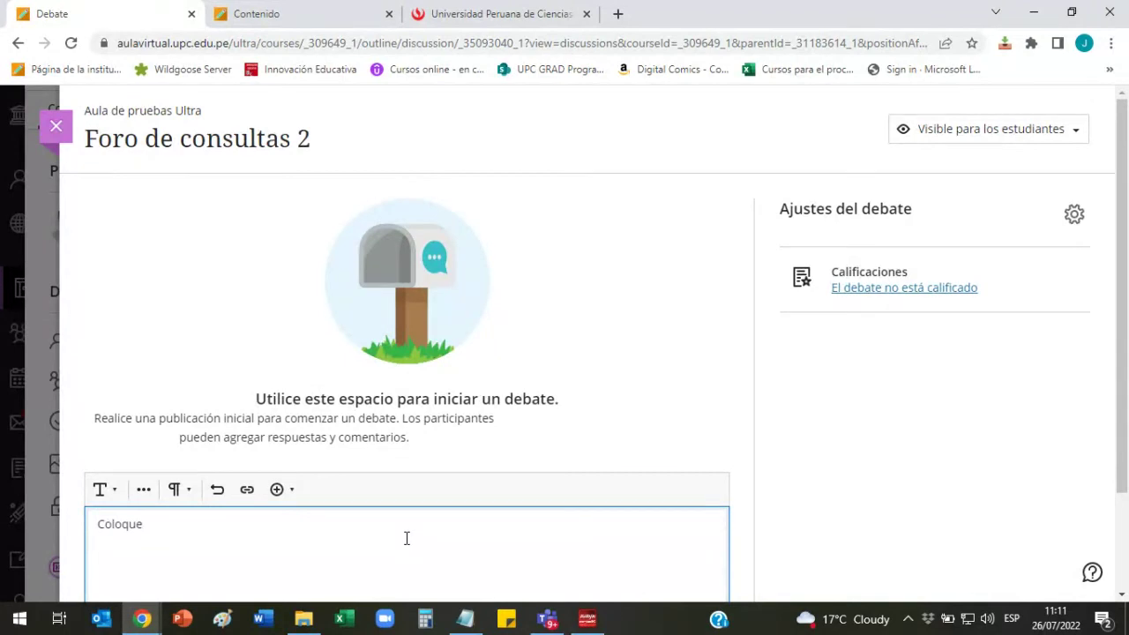
{"action": "scroll", "coordinate": [940, 486], "scroll_direction": "down", "scroll_amount": 2}
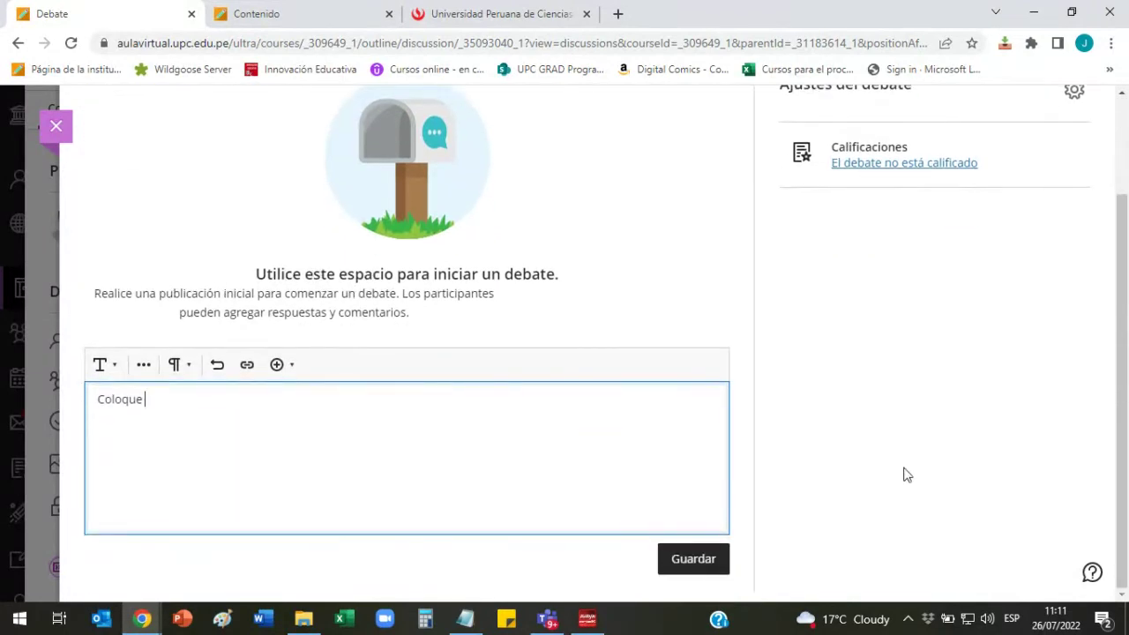
{"action": "type", "text": "ultas aqui"}
{"action": "left_click", "coordinate": [706, 563]}
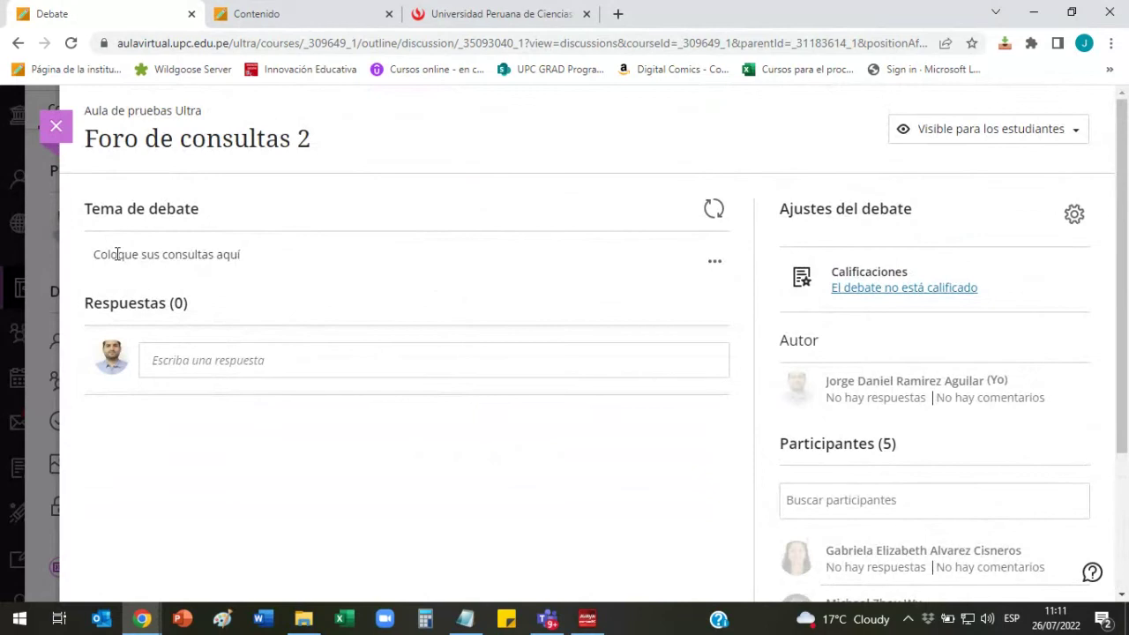
Check the discussion topic text, close Foro de consultas 2 and look over the course content around Unidad 1.
{"action": "left_click_drag", "start_coordinate": [115, 254], "coordinate": [265, 255]}
{"action": "left_click", "coordinate": [265, 255]}
{"action": "left_click_drag", "start_coordinate": [124, 254], "coordinate": [255, 254]}
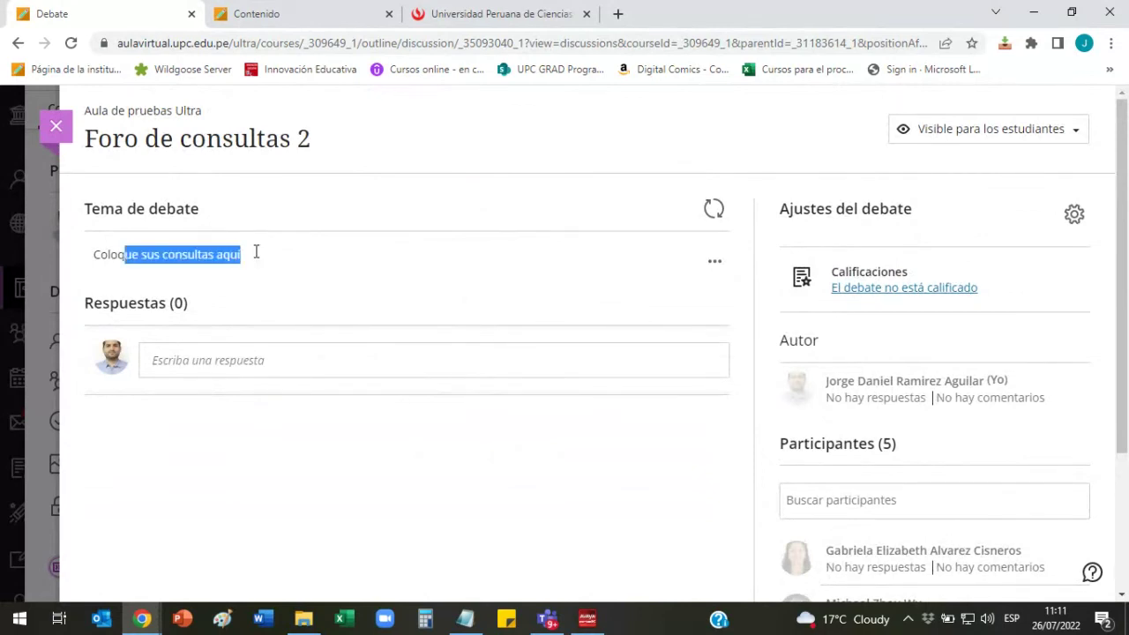
{"action": "left_click", "coordinate": [254, 253]}
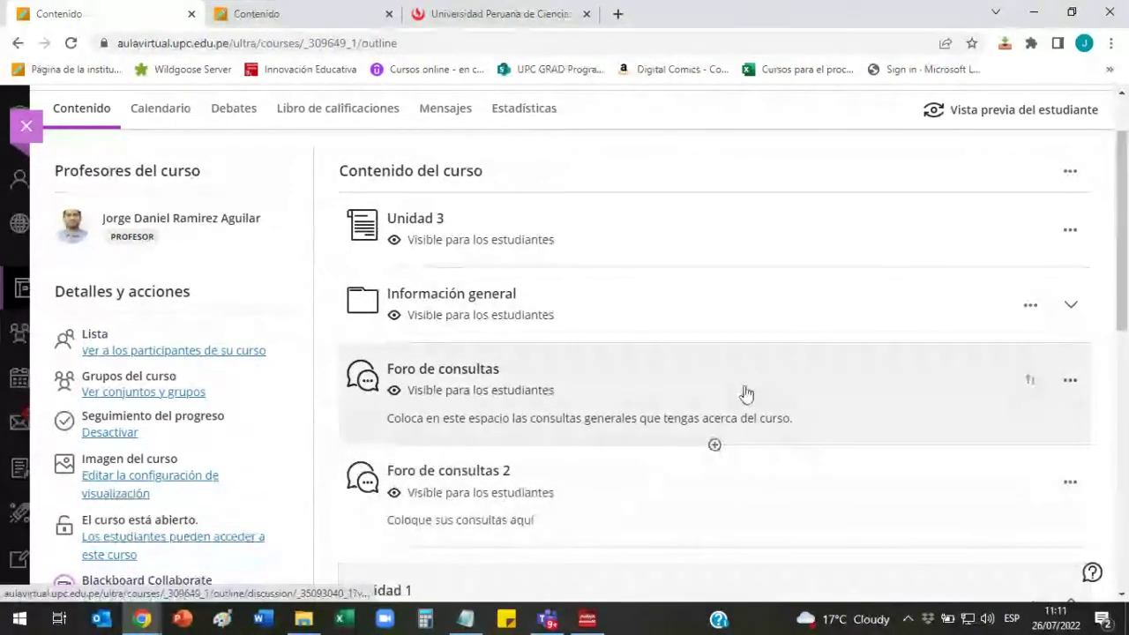
{"action": "scroll", "coordinate": [746, 383], "scroll_direction": "down", "scroll_amount": 5}
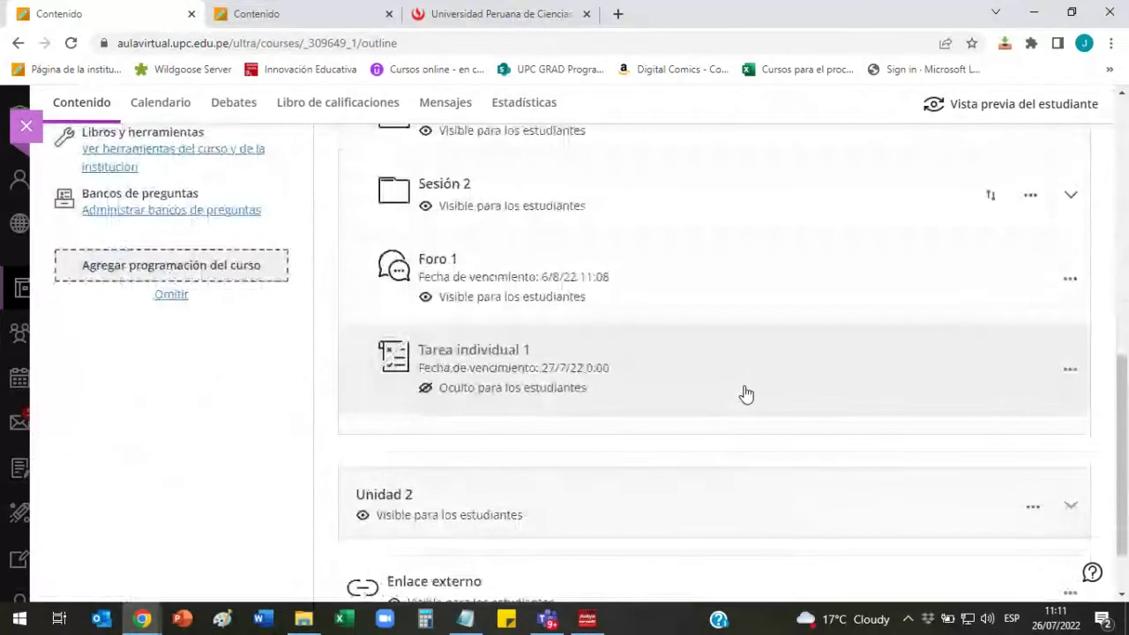
{"action": "scroll", "coordinate": [747, 393], "scroll_direction": "up", "scroll_amount": 2}
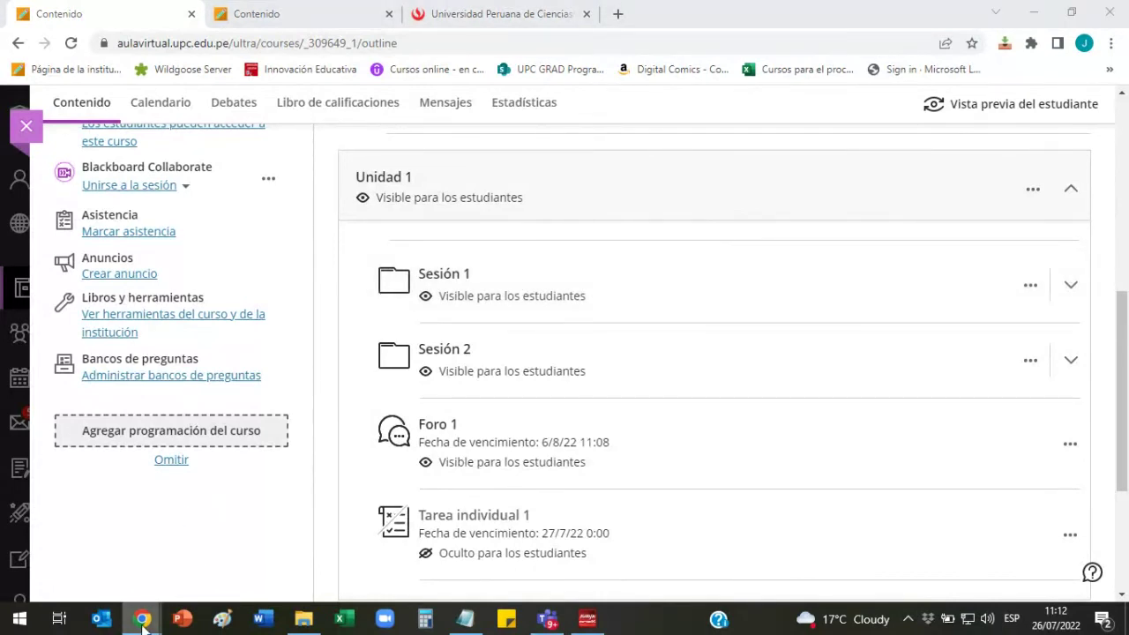
Switch to the Blackboard Collaborate session to check its chat, and return to the course content window.
{"action": "mouse_move", "coordinate": [141, 619]}
{"action": "left_click", "coordinate": [119, 555]}
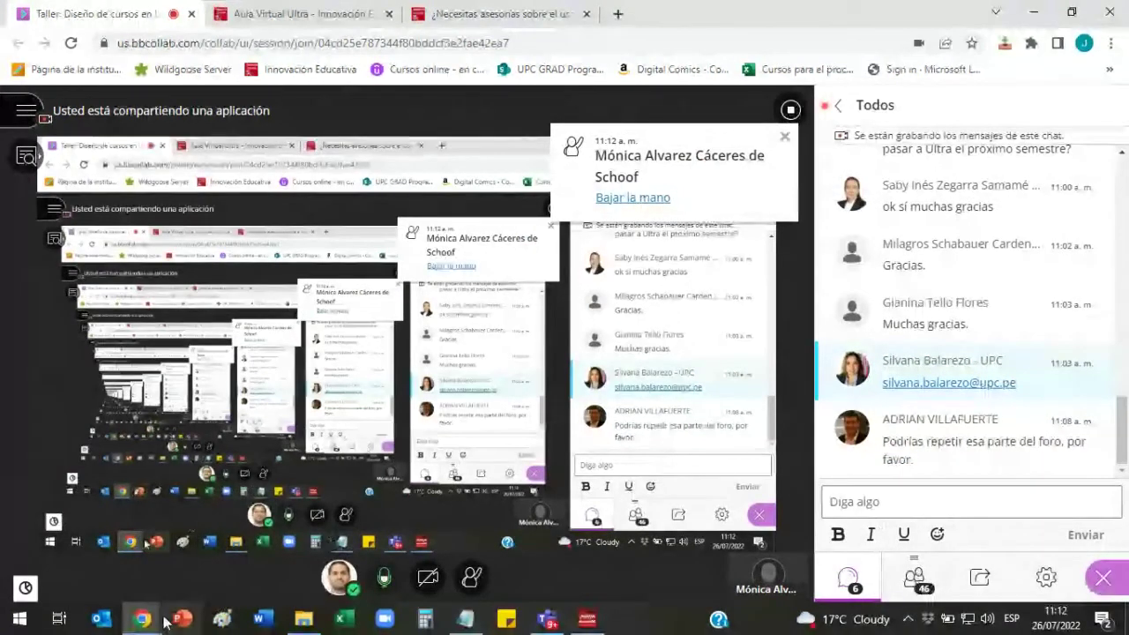
{"action": "mouse_move", "coordinate": [142, 619]}
{"action": "left_click", "coordinate": [425, 501]}
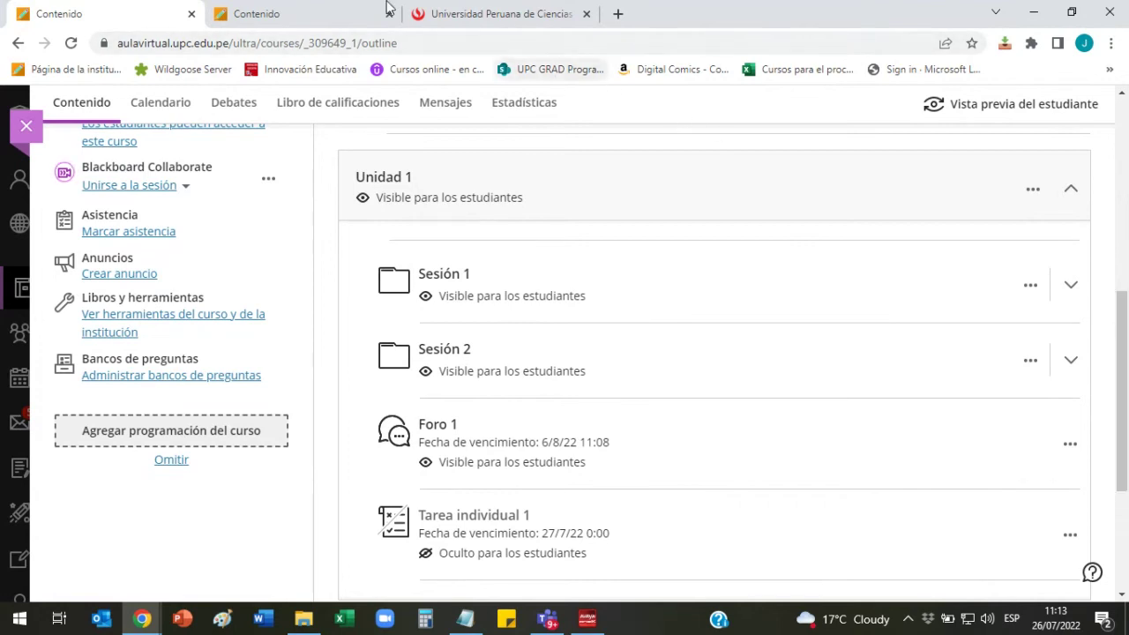
Open the data science course's content page and look through its units down to the Trabajo final folder.
{"action": "left_click", "coordinate": [344, 9]}
{"action": "scroll", "coordinate": [557, 338], "scroll_direction": "up", "scroll_amount": 3}
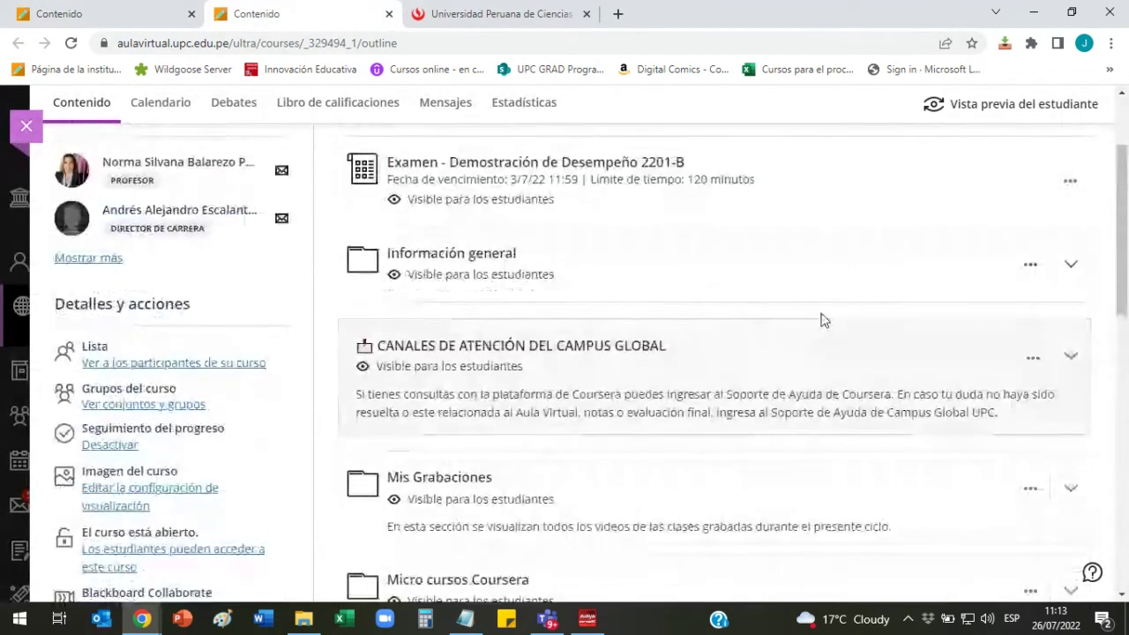
{"action": "scroll", "coordinate": [880, 326], "scroll_direction": "up", "scroll_amount": 1}
{"action": "scroll", "coordinate": [882, 327], "scroll_direction": "down", "scroll_amount": 6}
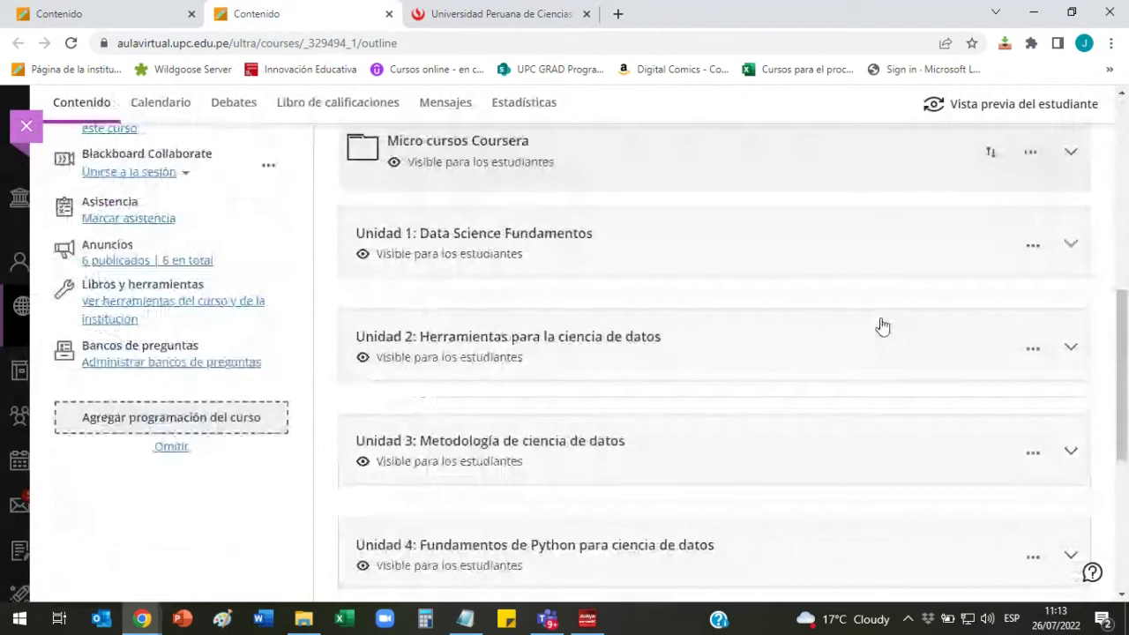
{"action": "scroll", "coordinate": [882, 326], "scroll_direction": "down", "scroll_amount": 2}
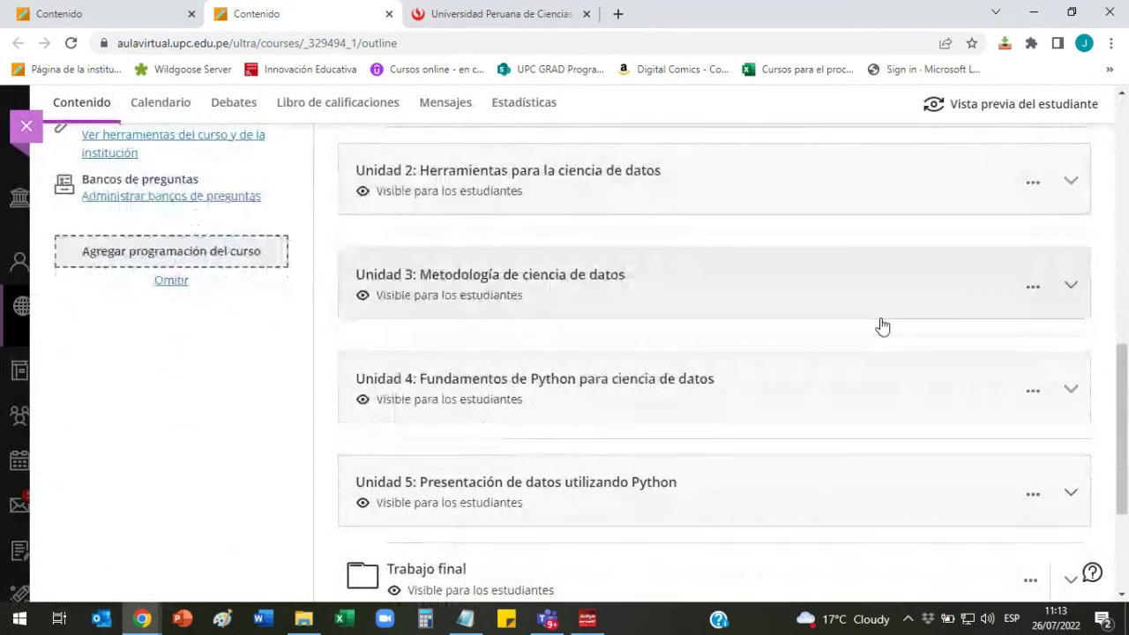
{"action": "scroll", "coordinate": [882, 326], "scroll_direction": "down", "scroll_amount": 3}
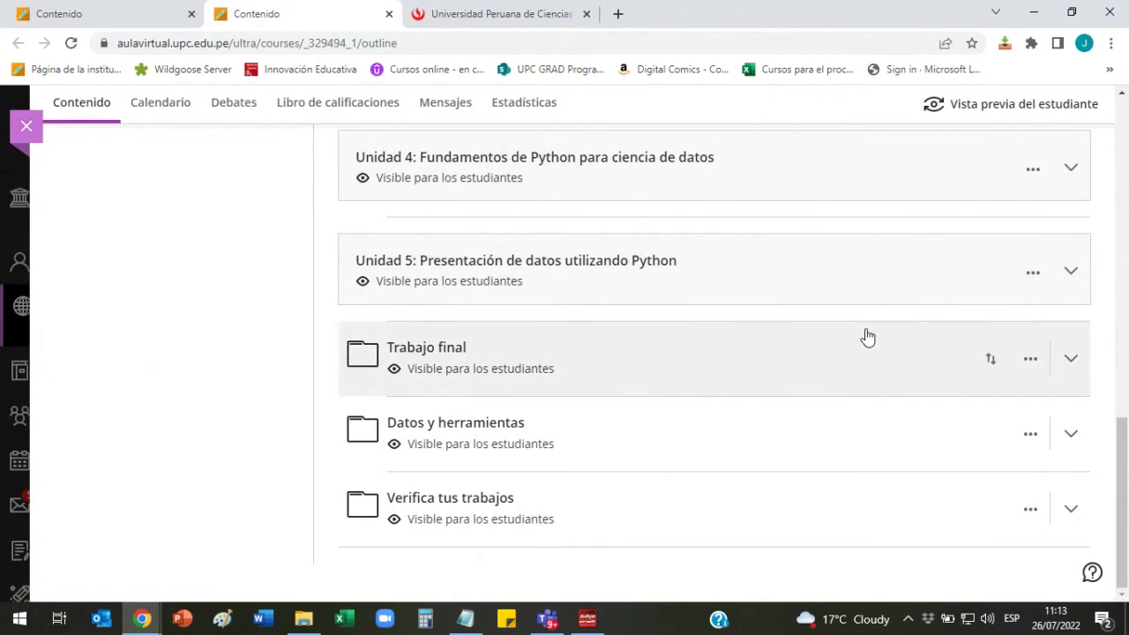
Expand the Trabajo final folder and examine its files, group activities and due dates.
{"action": "left_click", "coordinate": [1071, 359]}
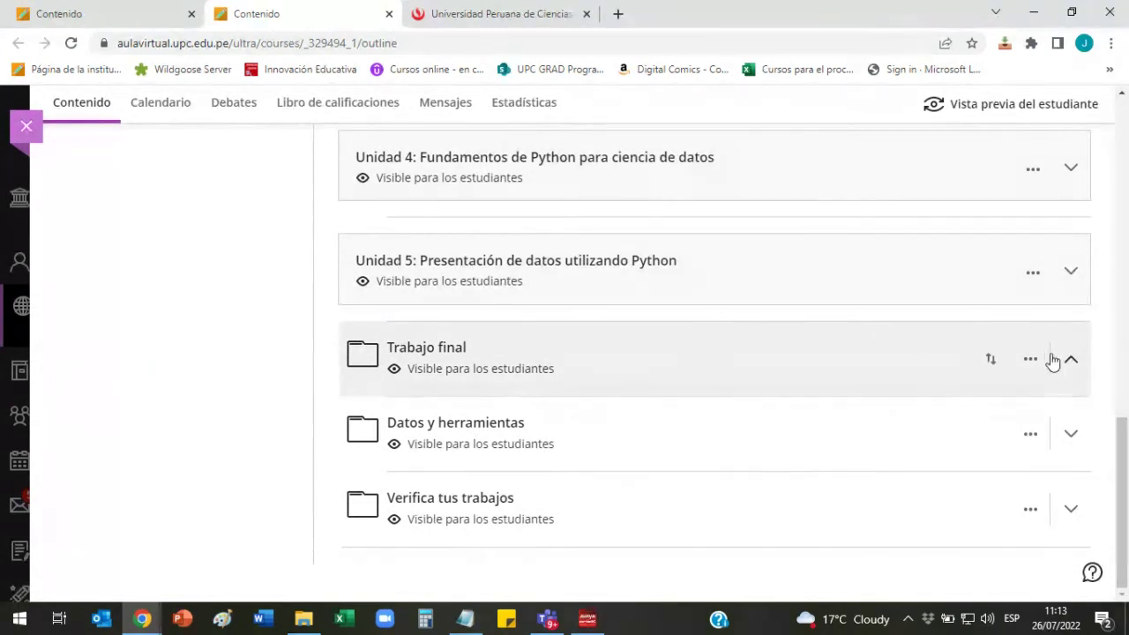
{"action": "scroll", "coordinate": [1099, 352], "scroll_direction": "down", "scroll_amount": 2}
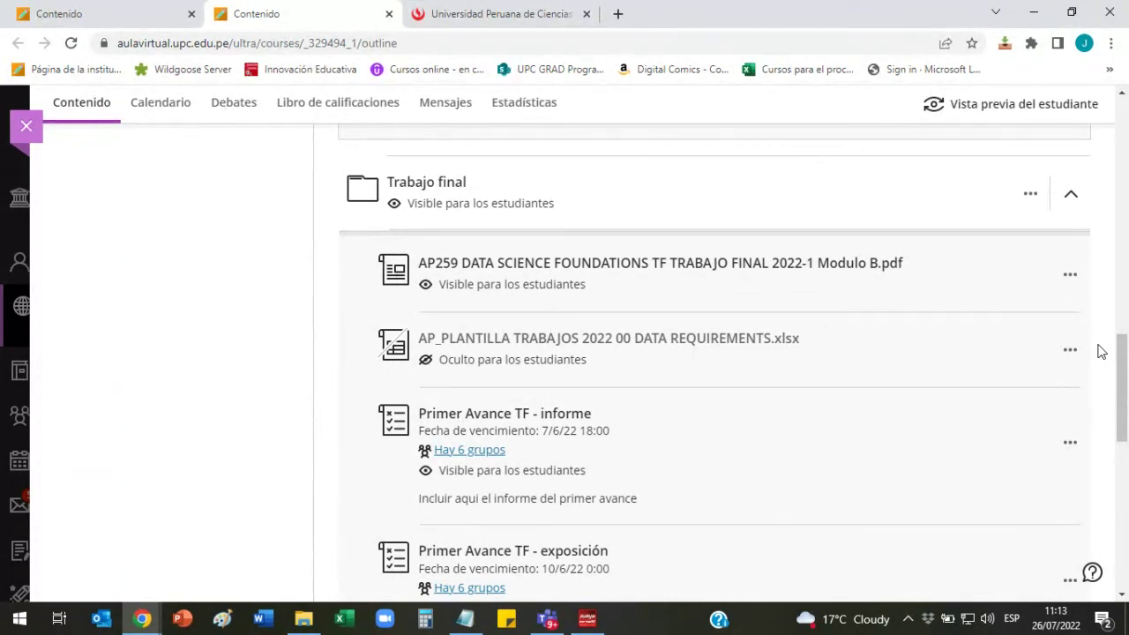
{"action": "scroll", "coordinate": [1101, 351], "scroll_direction": "down", "scroll_amount": 3}
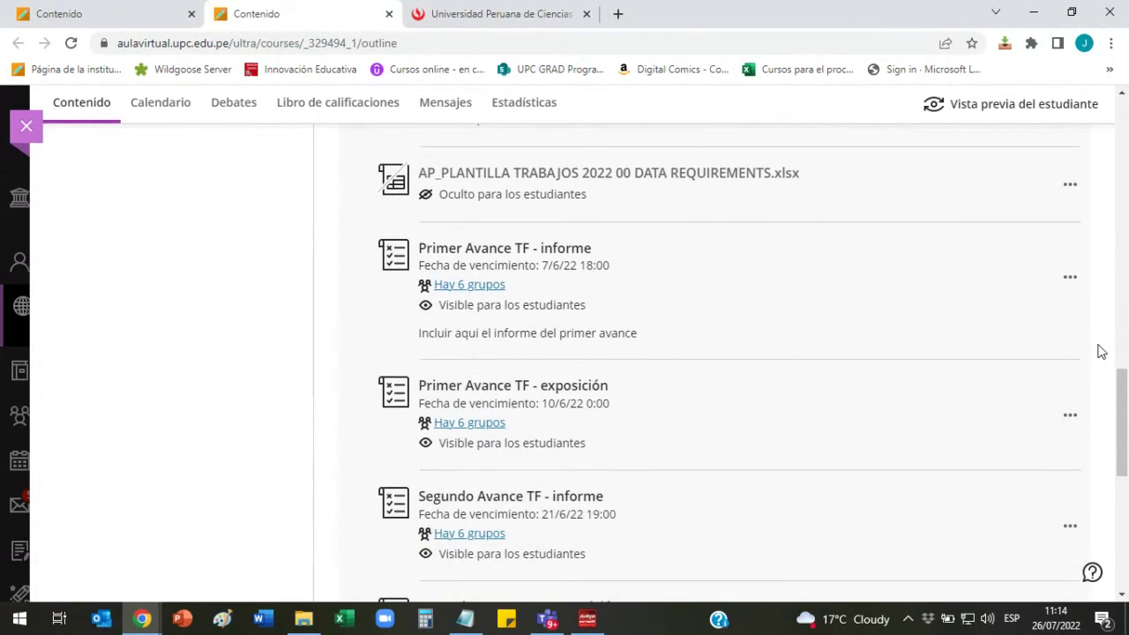
{"action": "scroll", "coordinate": [1100, 351], "scroll_direction": "down", "scroll_amount": 1}
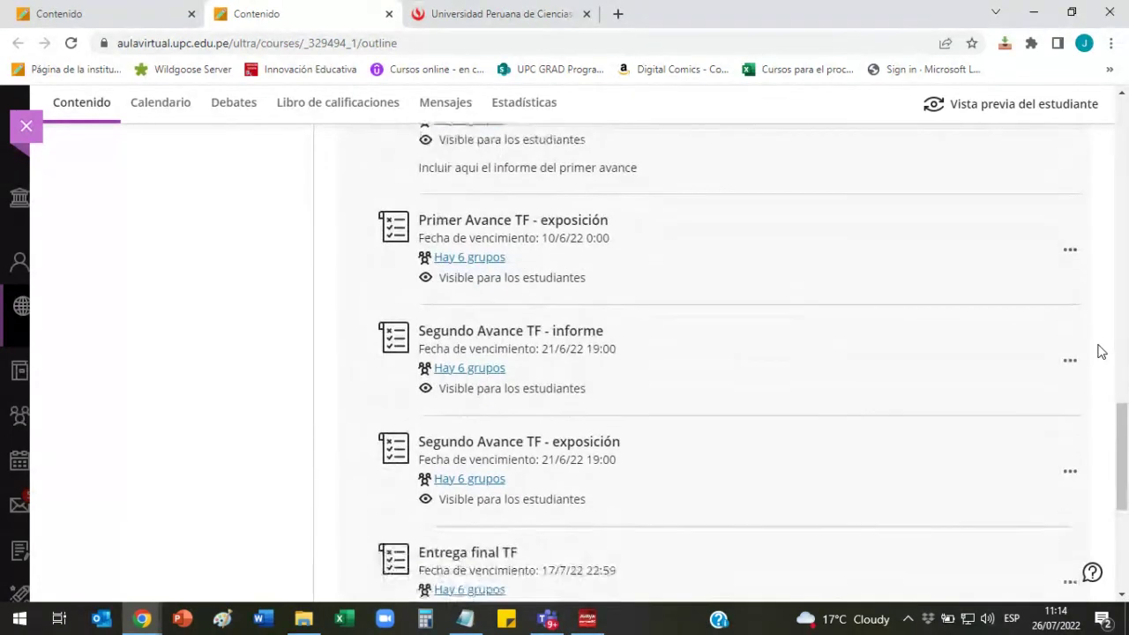
{"action": "scroll", "coordinate": [1101, 351], "scroll_direction": "down", "scroll_amount": 1}
{"action": "scroll", "coordinate": [1101, 352], "scroll_direction": "down", "scroll_amount": 2}
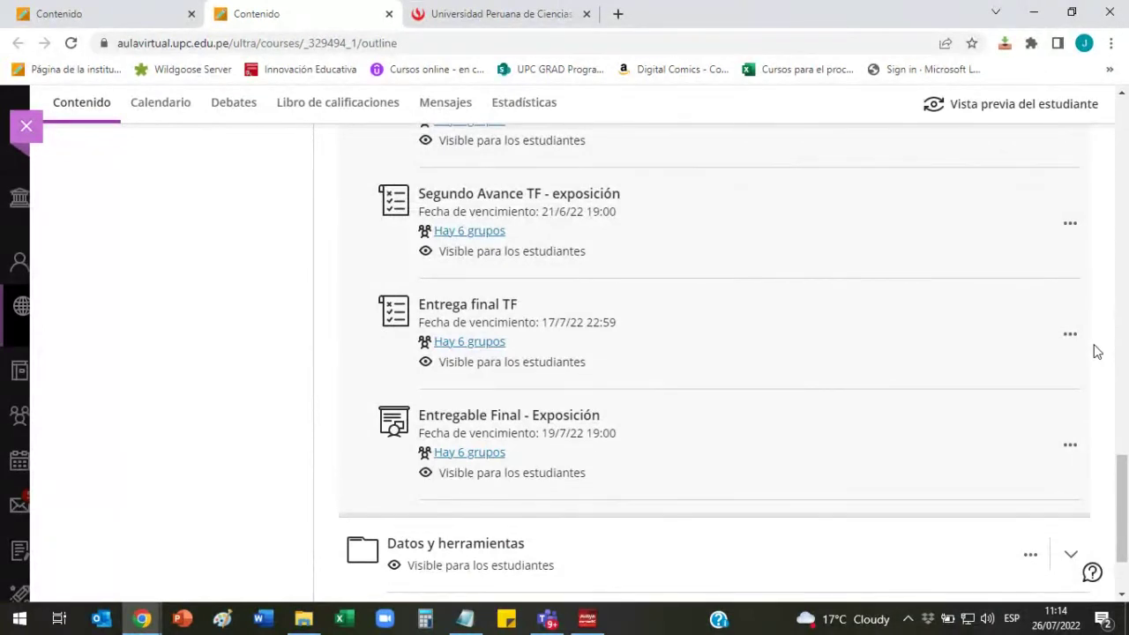
{"action": "scroll", "coordinate": [1097, 351], "scroll_direction": "up", "scroll_amount": 7}
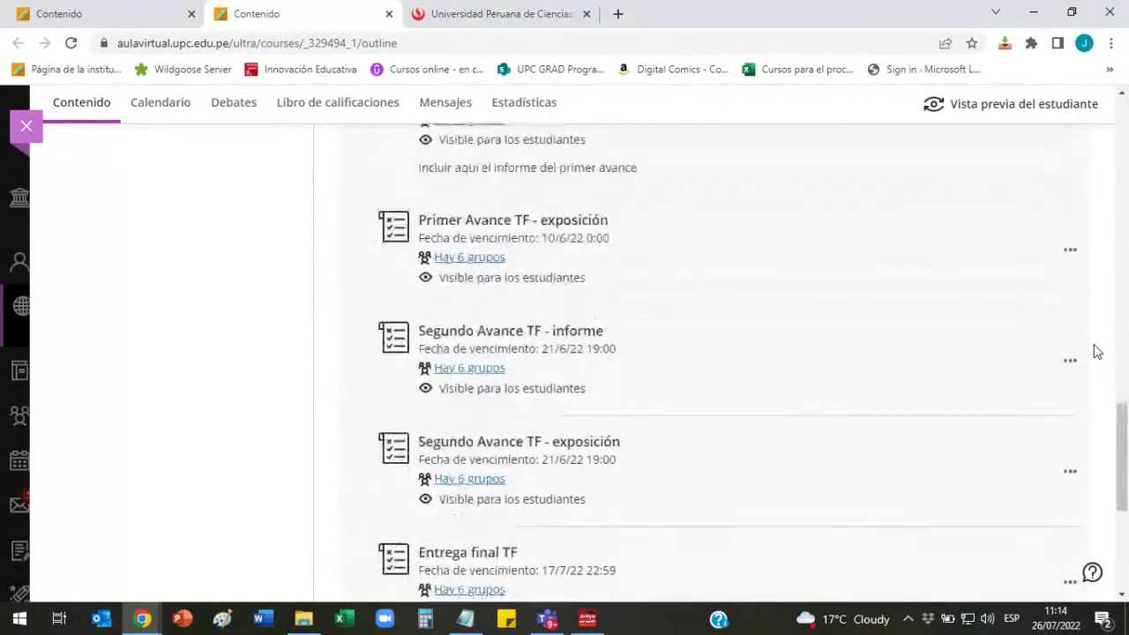
{"action": "scroll", "coordinate": [1097, 349], "scroll_direction": "up", "scroll_amount": 1}
{"action": "scroll", "coordinate": [743, 373], "scroll_direction": "down", "scroll_amount": 2}
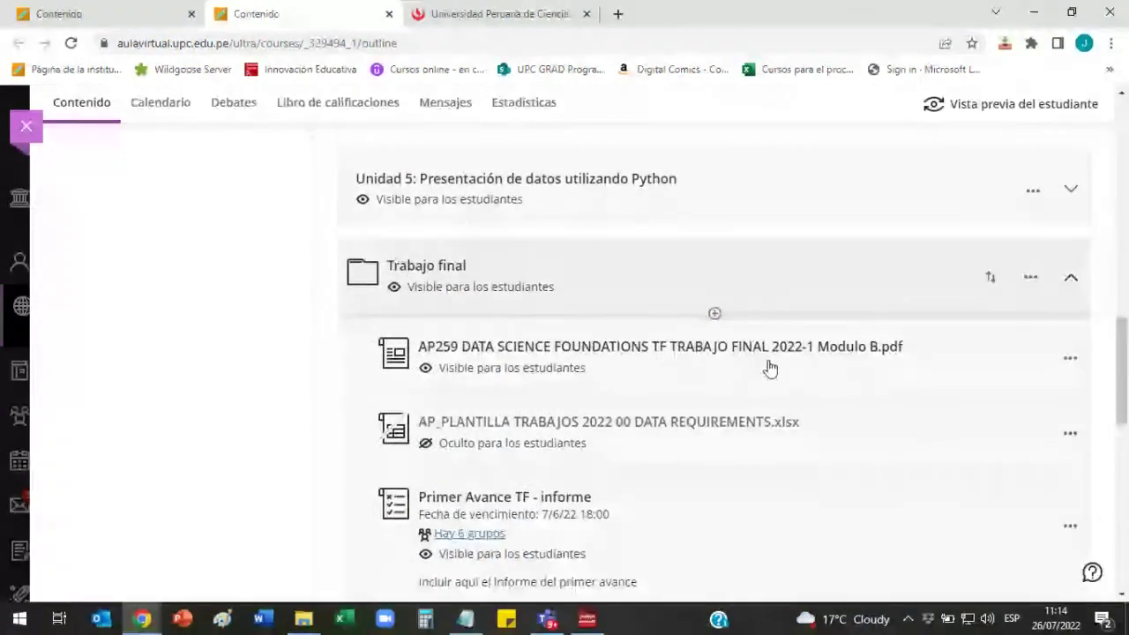
{"action": "scroll", "coordinate": [694, 353], "scroll_direction": "down", "scroll_amount": 1}
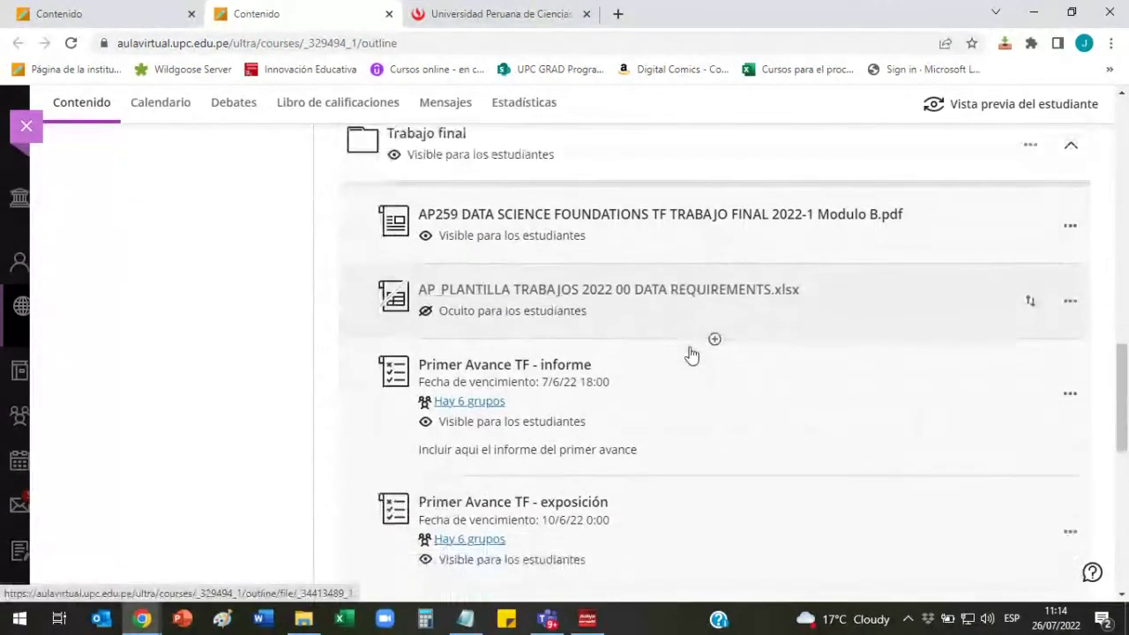
Review the remaining Trabajo final activities down to Entregable Final - Exposición, and return to the test course's content page.
{"action": "scroll", "coordinate": [705, 361], "scroll_direction": "down", "scroll_amount": 6}
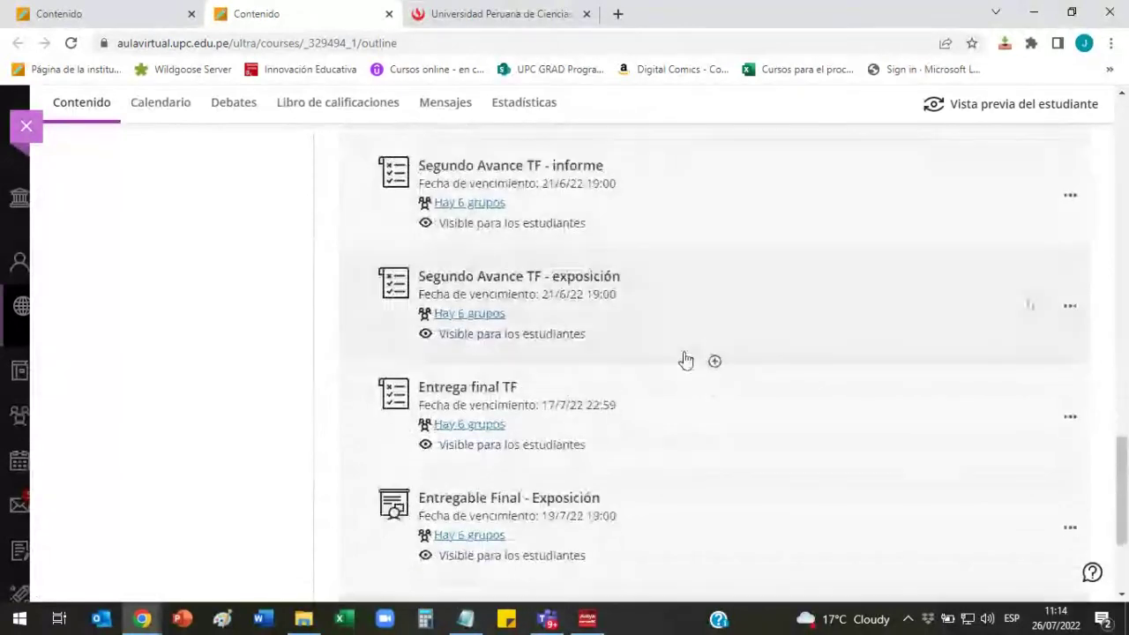
{"action": "scroll", "coordinate": [706, 353], "scroll_direction": "down", "scroll_amount": 1}
{"action": "scroll", "coordinate": [777, 347], "scroll_direction": "up", "scroll_amount": 7}
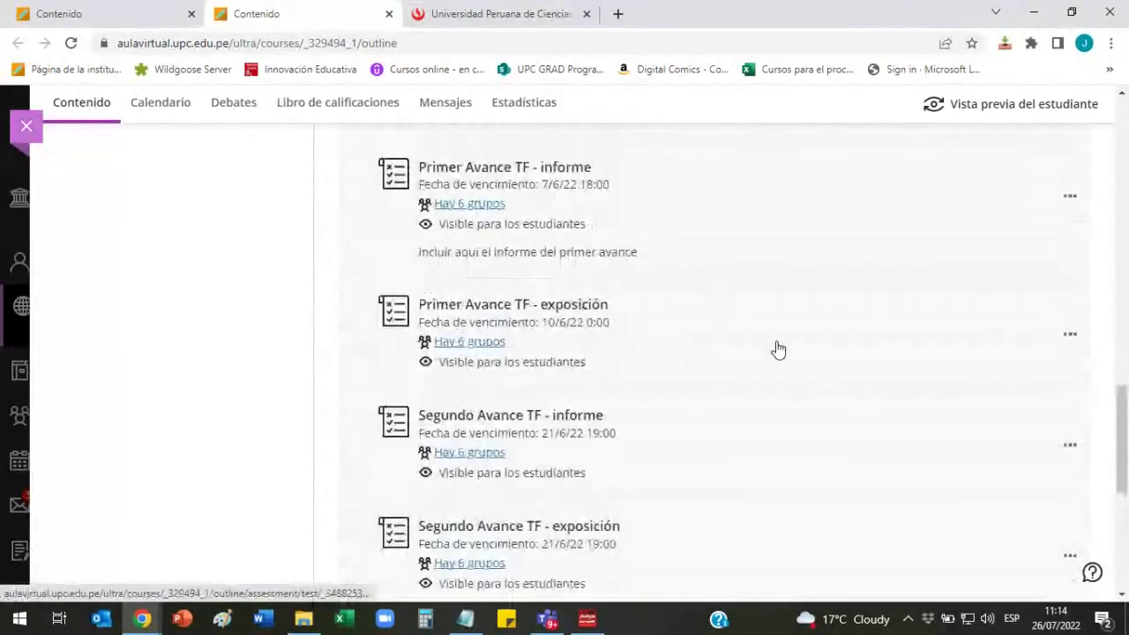
{"action": "left_click", "coordinate": [156, 15]}
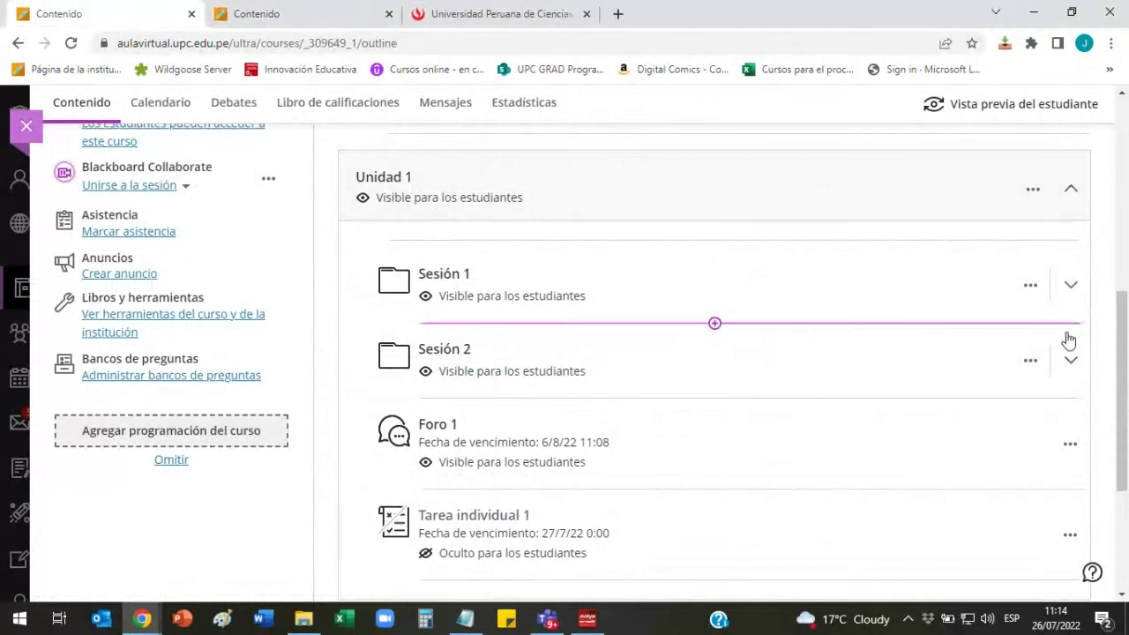
Create a folder directly below Sesión 2 in Unidad 1 and name it Actividades.
{"action": "scroll", "coordinate": [1103, 347], "scroll_direction": "down", "scroll_amount": 2}
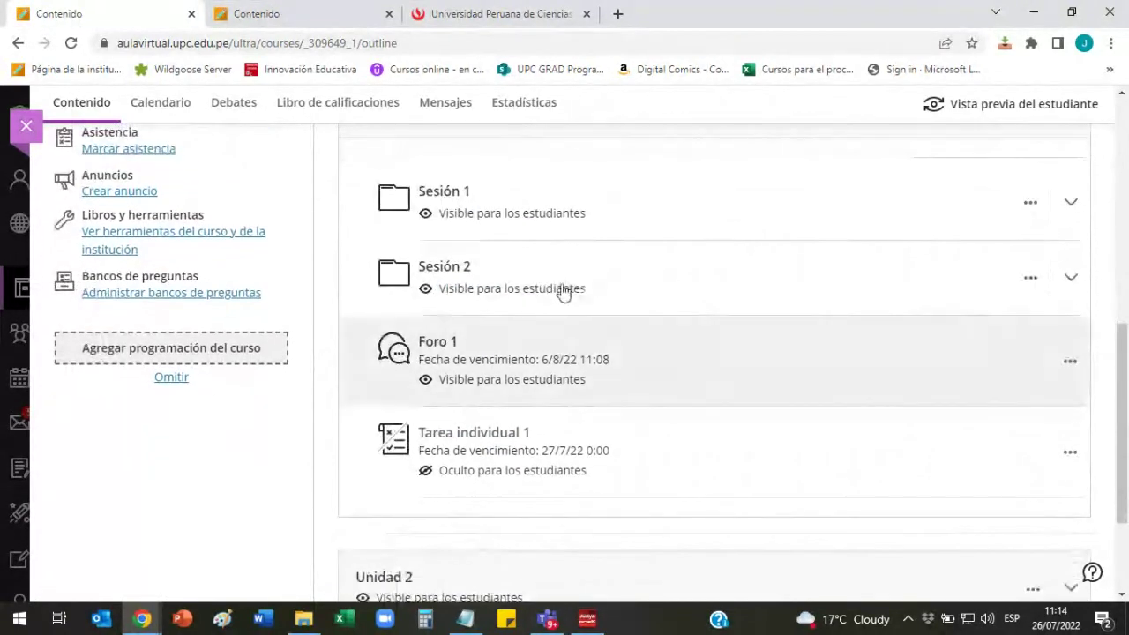
{"action": "left_click", "coordinate": [716, 318]}
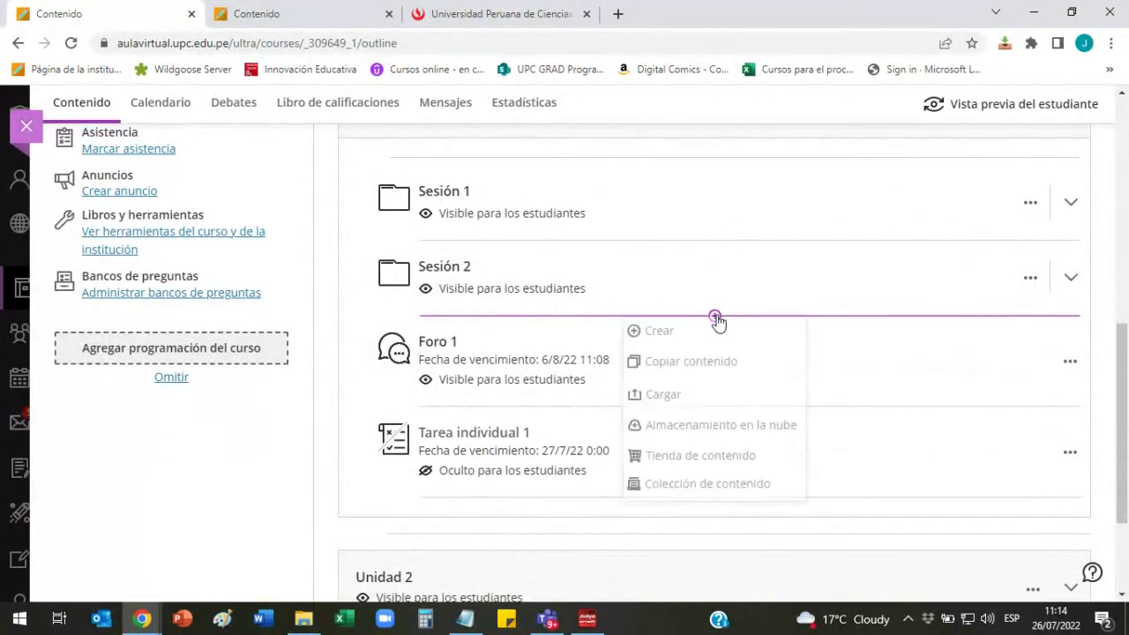
{"action": "left_click", "coordinate": [692, 343]}
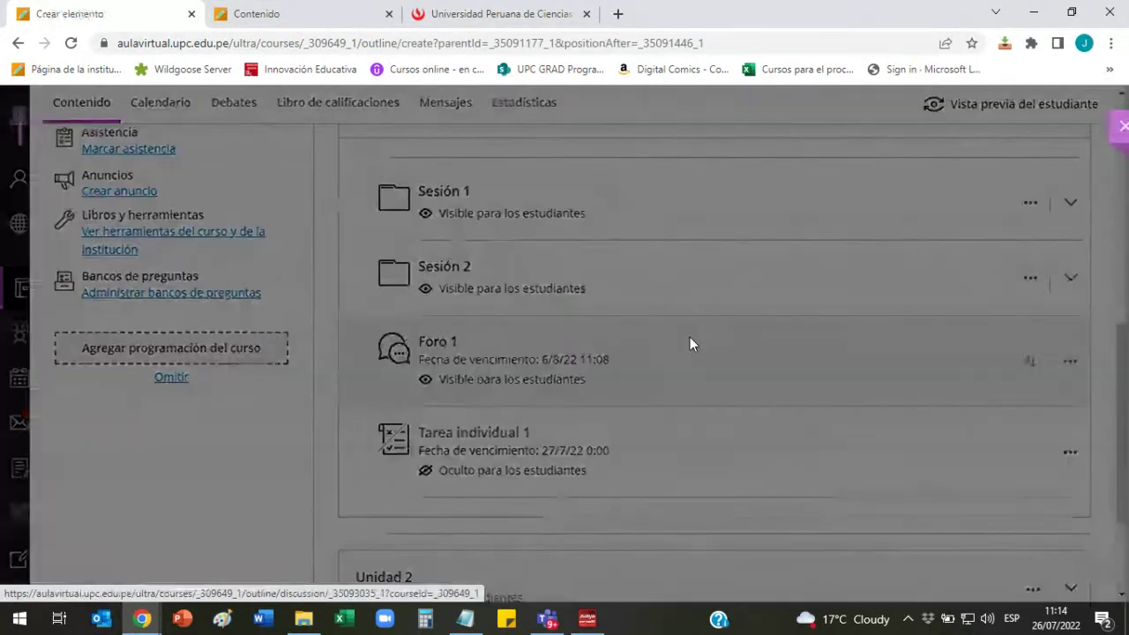
{"action": "left_click", "coordinate": [868, 251]}
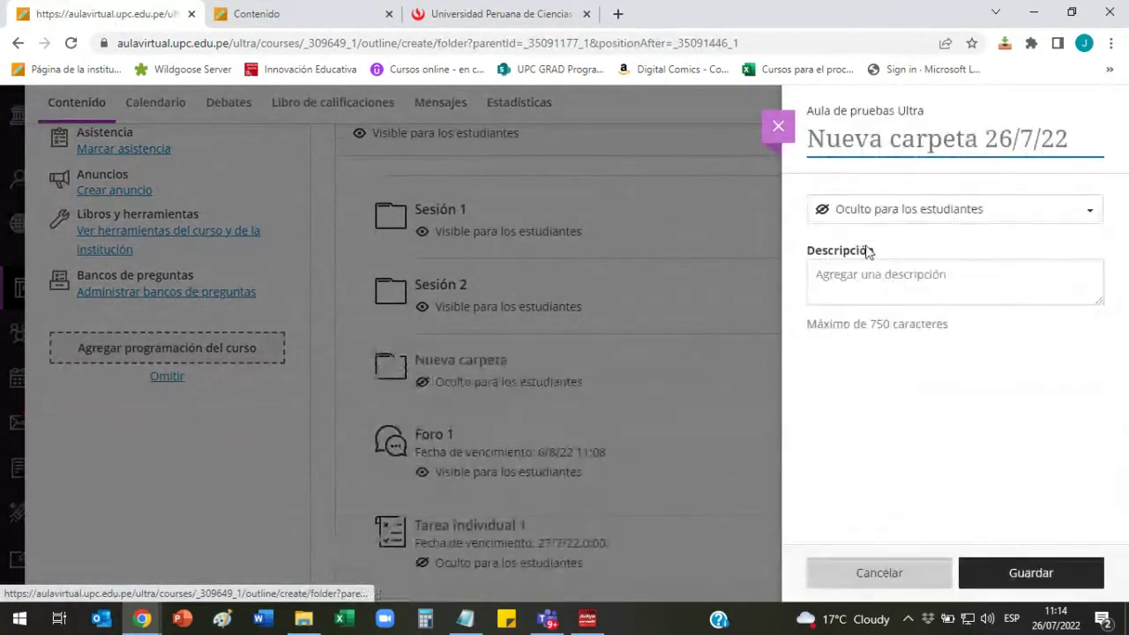
{"action": "left_click", "coordinate": [867, 143]}
{"action": "type", "text": "A"}
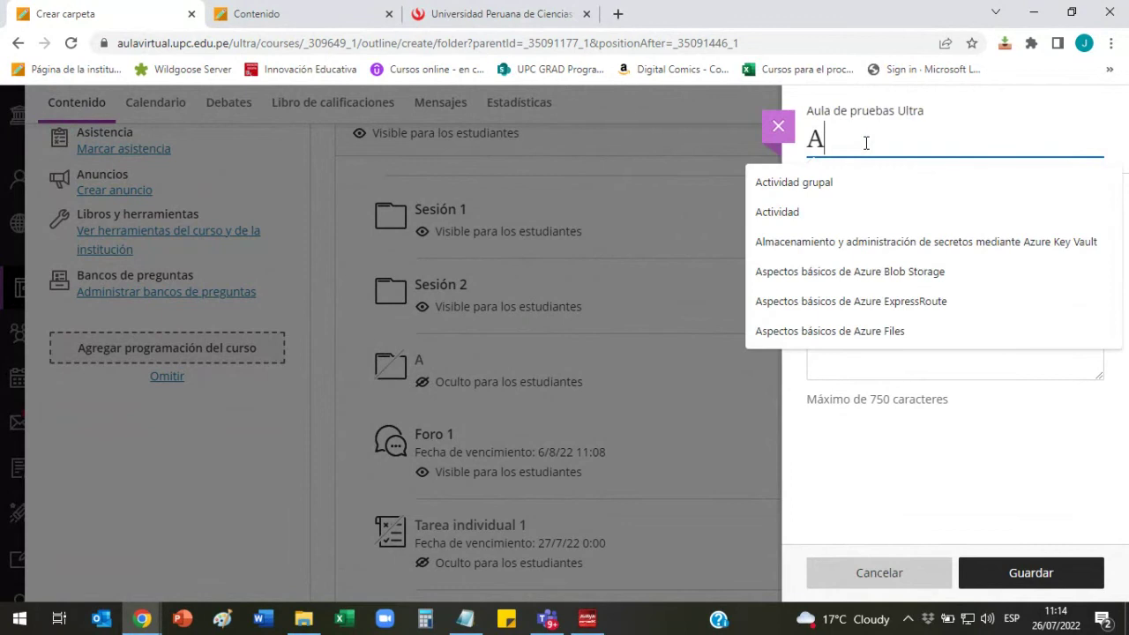
{"action": "type", "text": "ctivi"}
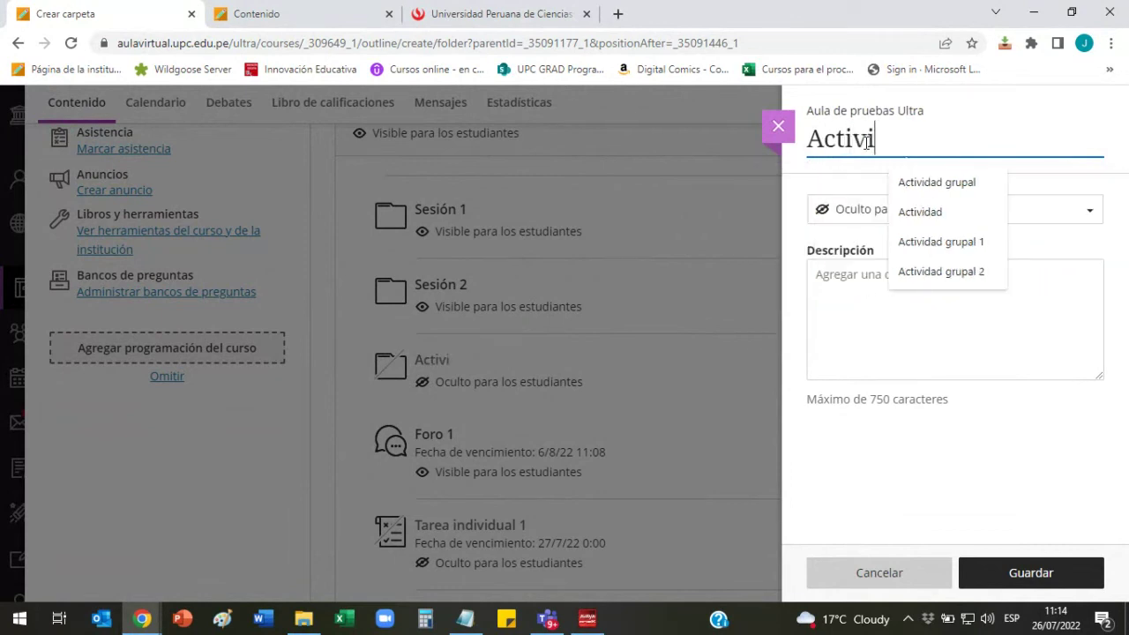
{"action": "type", "text": "daddes"}
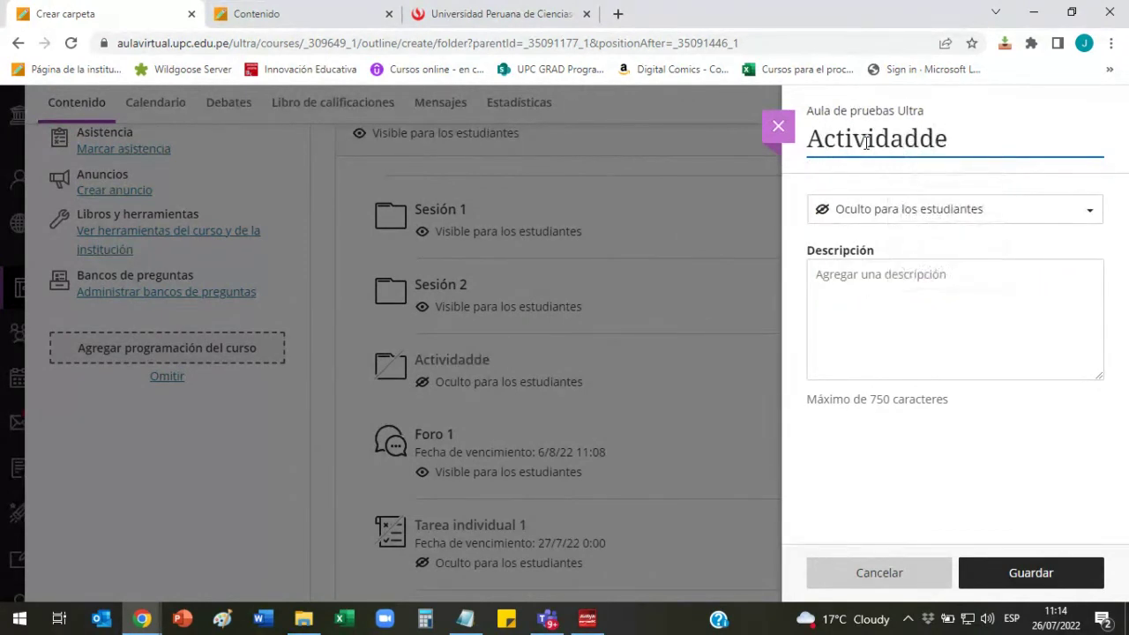
{"action": "key", "text": "BackSpace"}
{"action": "key", "text": "BackSpace"}
{"action": "type", "text": "es"}
Make the new folder visible to students, extend its name to Actividades de la unidad 1 and save it.
{"action": "left_click", "coordinate": [1020, 214]}
{"action": "left_click", "coordinate": [980, 236]}
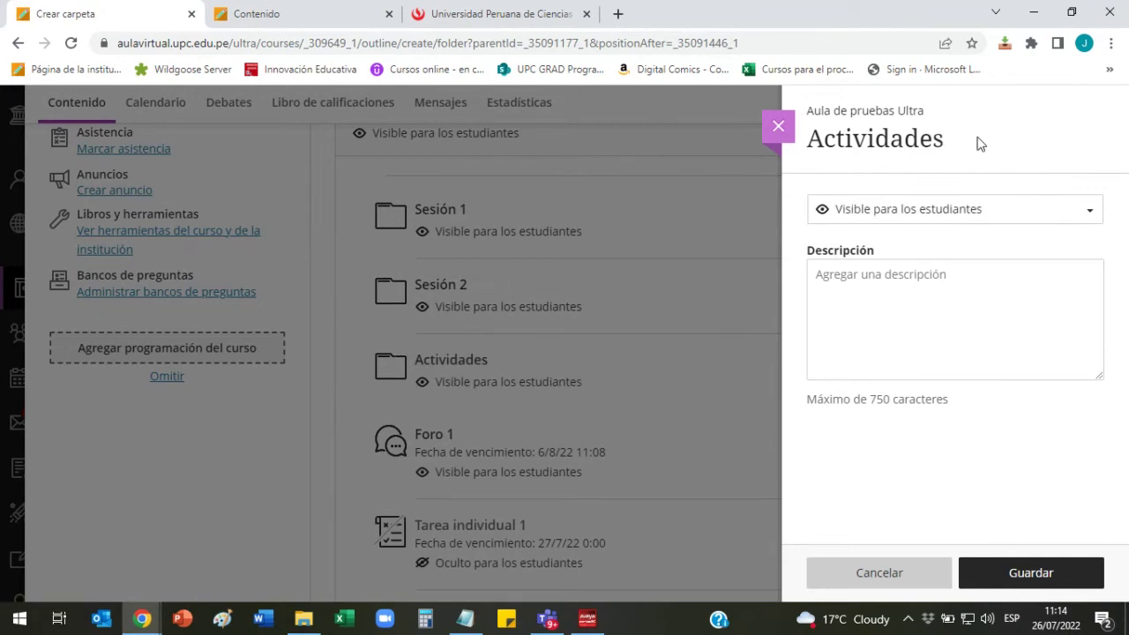
{"action": "left_click", "coordinate": [965, 139]}
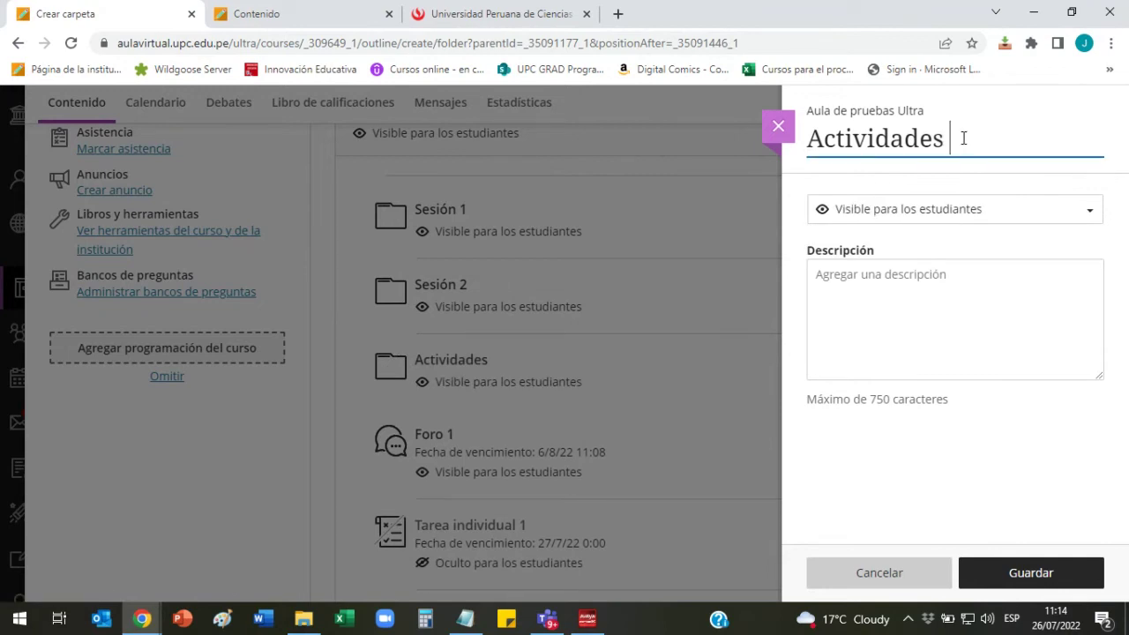
{"action": "type", "text": "de l"}
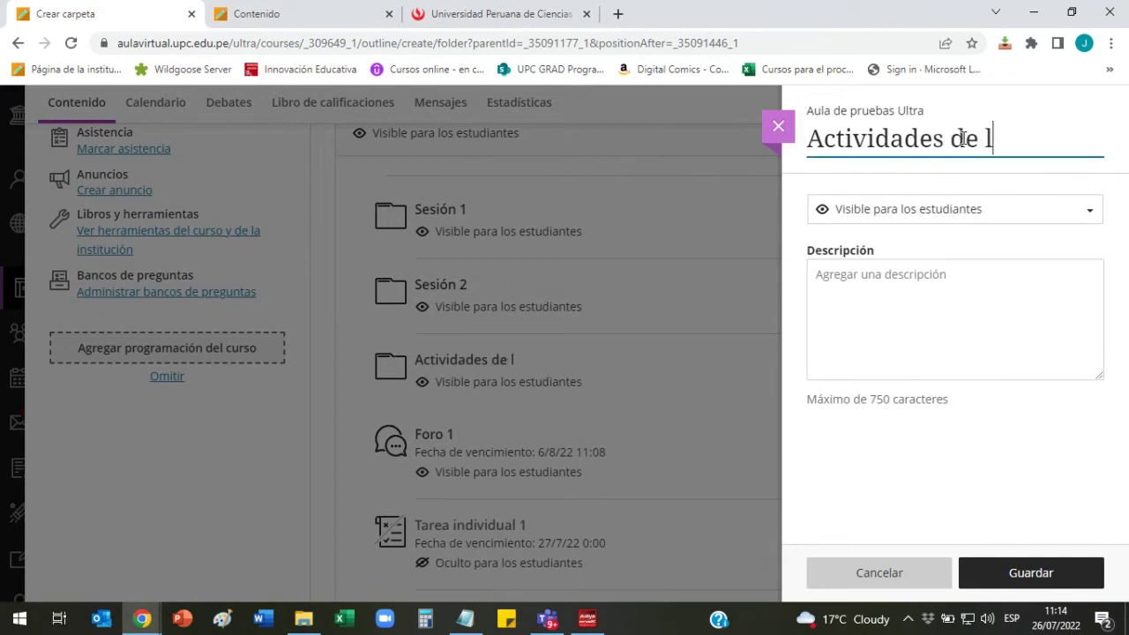
{"action": "type", "text": "a unidad 1"}
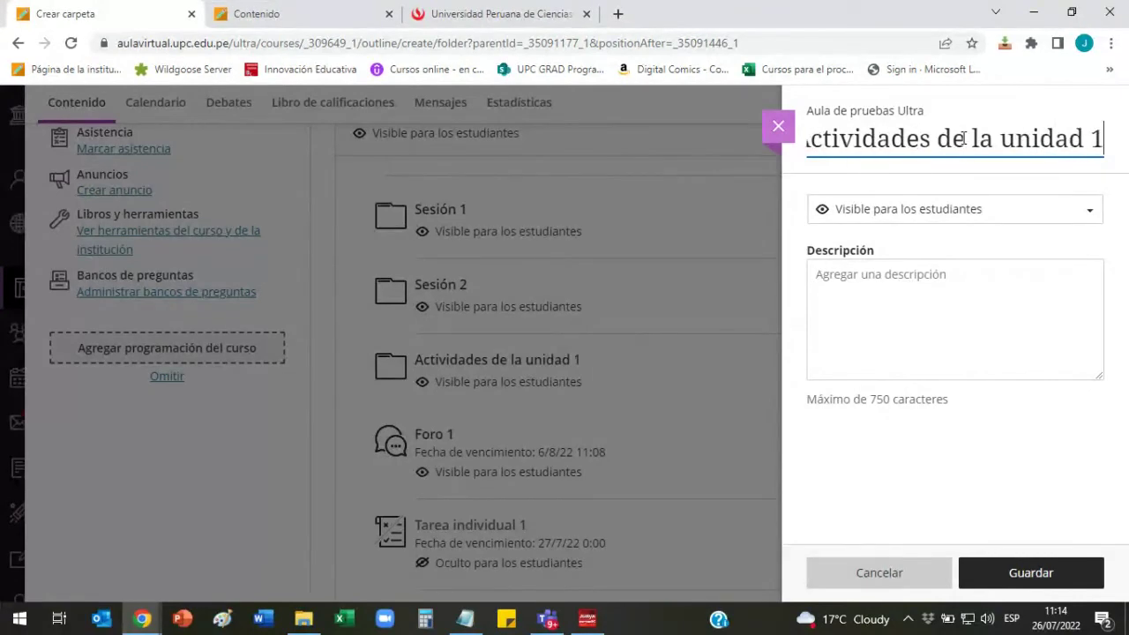
{"action": "left_click", "coordinate": [1031, 573]}
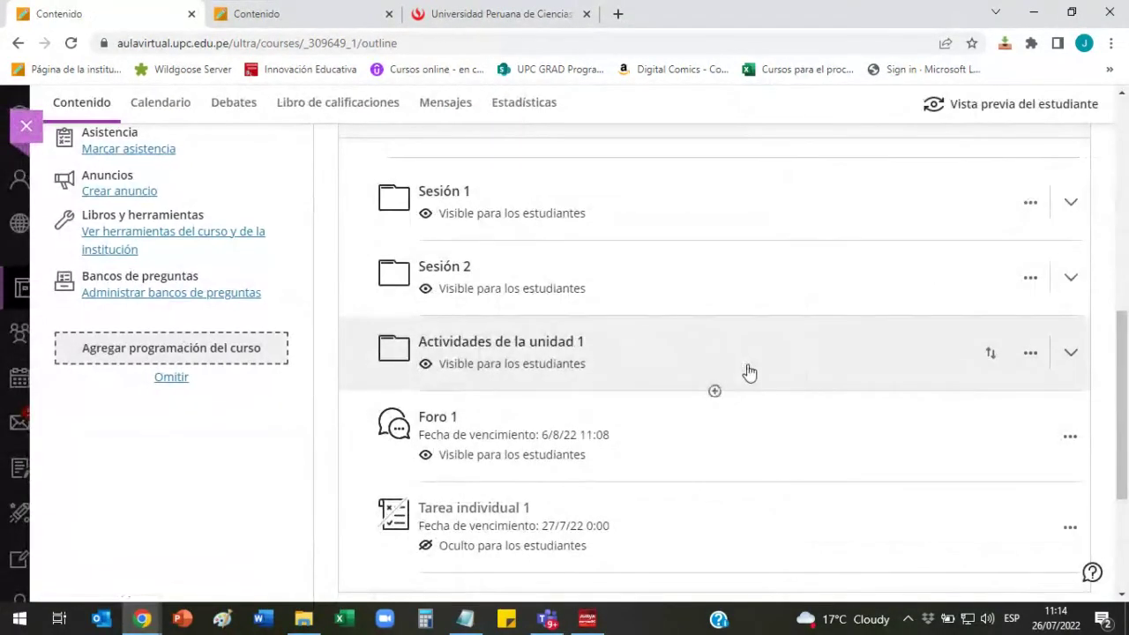
Add an assignment named Actividad 1 inside the Actividades de la unidad 1 folder, visible to students.
{"action": "left_click", "coordinate": [1069, 357]}
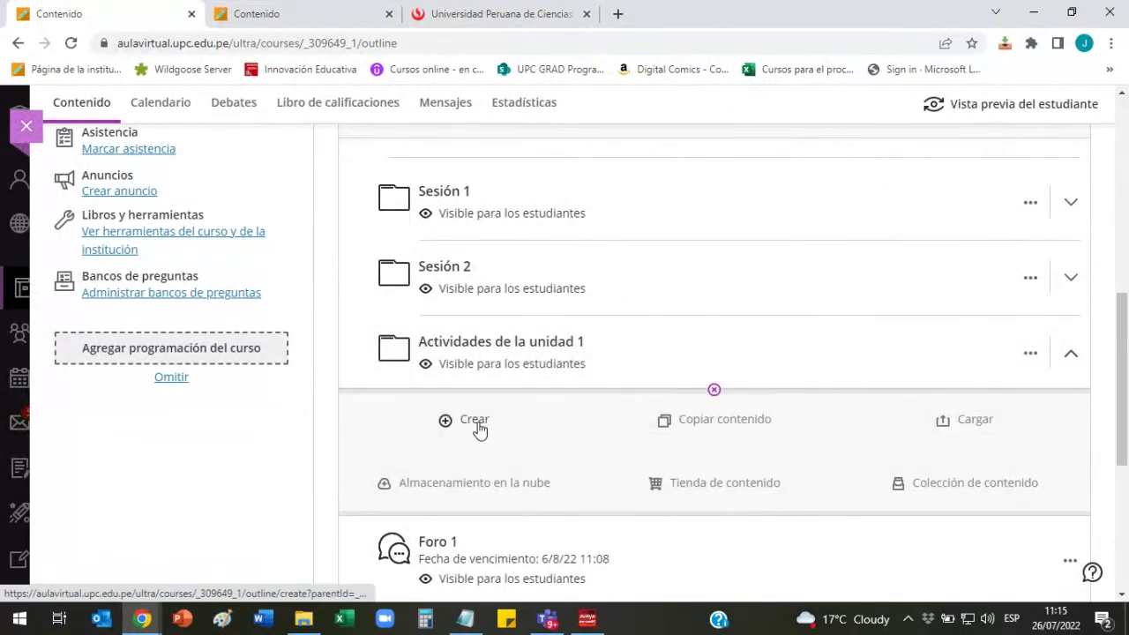
{"action": "left_click", "coordinate": [479, 429]}
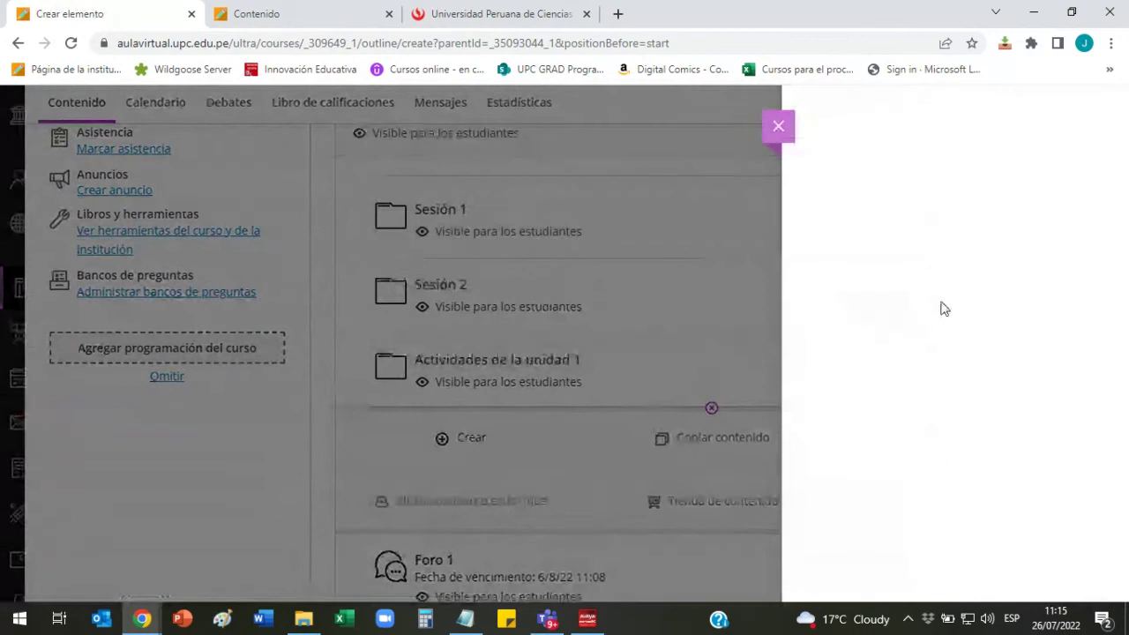
{"action": "scroll", "coordinate": [1012, 296], "scroll_direction": "down", "scroll_amount": 3}
{"action": "left_click", "coordinate": [867, 370]}
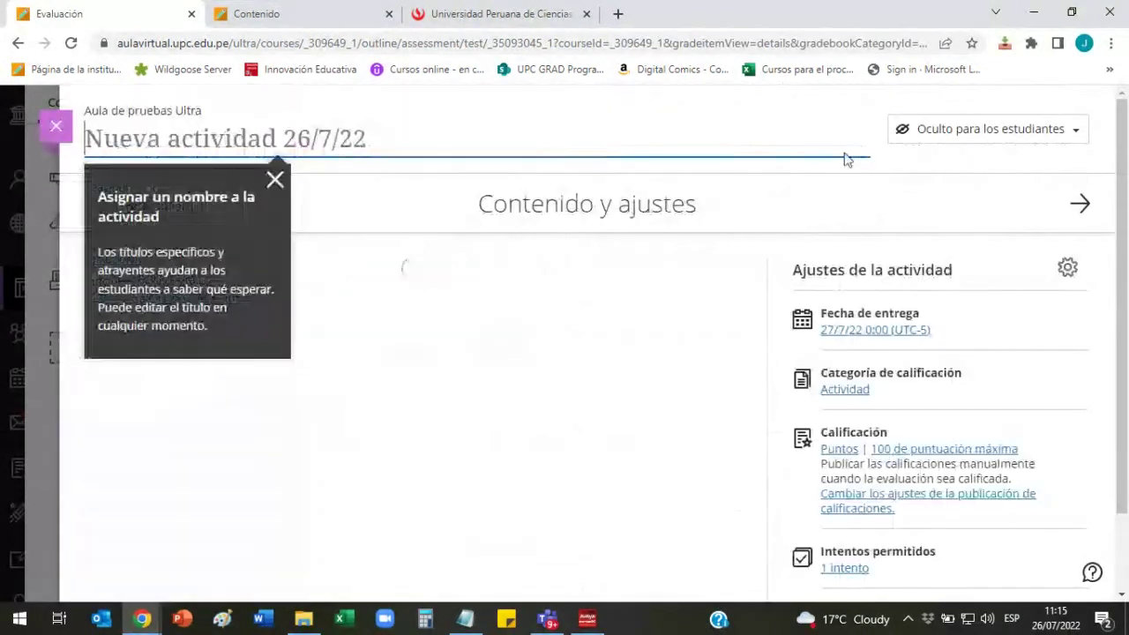
{"action": "left_click", "coordinate": [358, 129]}
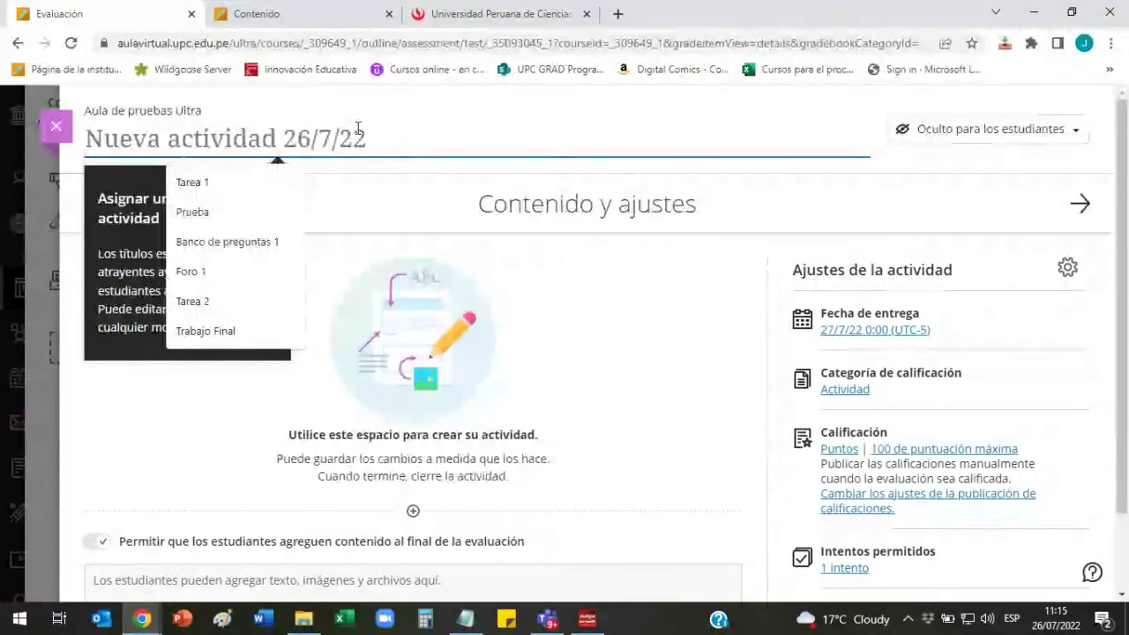
{"action": "type", "text": "Actividad 1"}
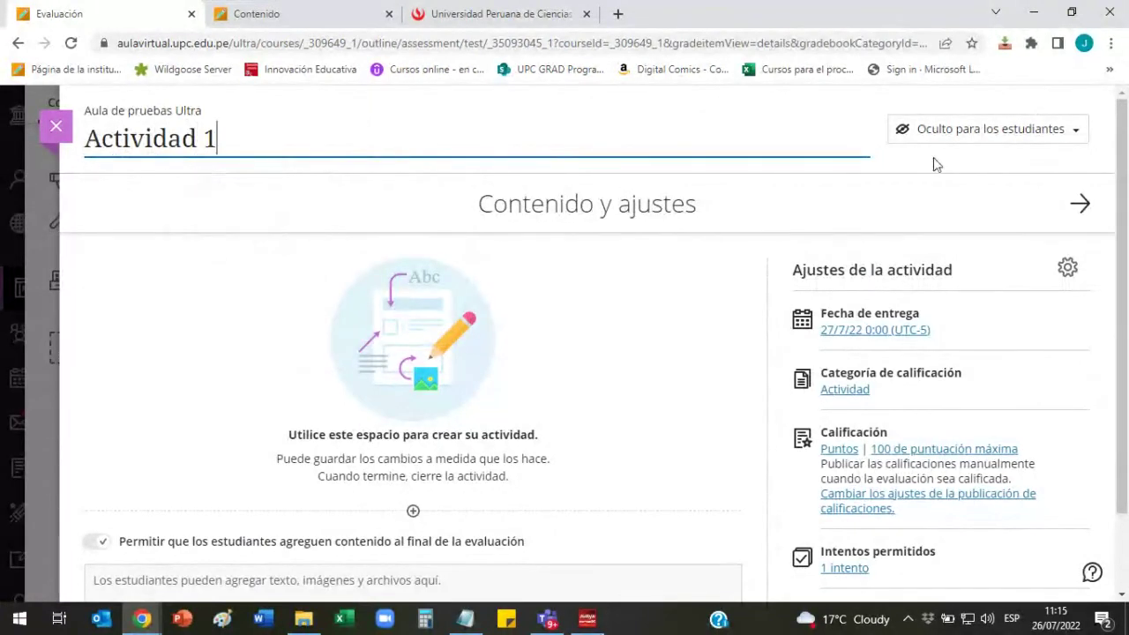
{"action": "left_click", "coordinate": [975, 134]}
{"action": "left_click", "coordinate": [971, 160]}
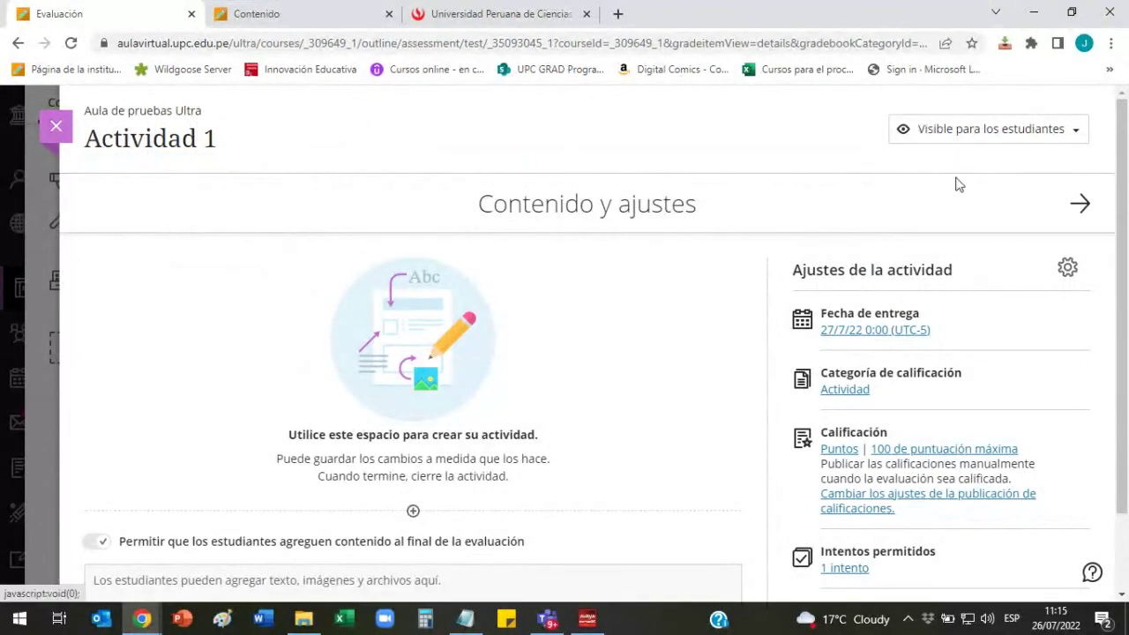
{"action": "left_click", "coordinate": [56, 127]}
Add a second assignment named Actividad 2 below Actividad 1 in the same folder, visible to students.
{"action": "scroll", "coordinate": [812, 272], "scroll_direction": "down", "scroll_amount": 2}
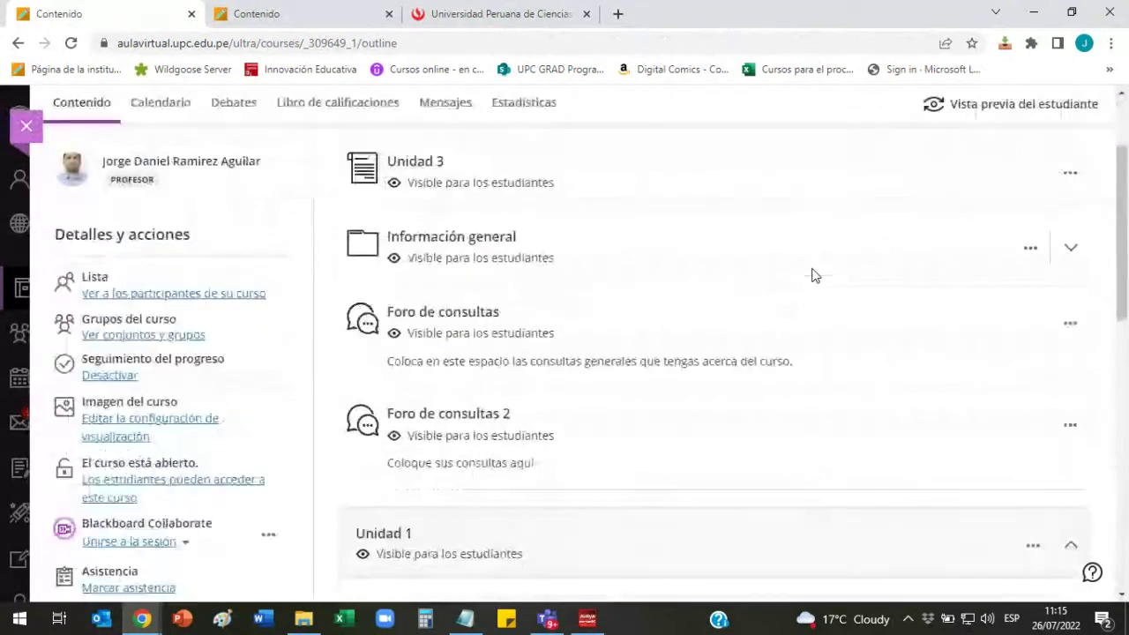
{"action": "scroll", "coordinate": [696, 403], "scroll_direction": "down", "scroll_amount": 5}
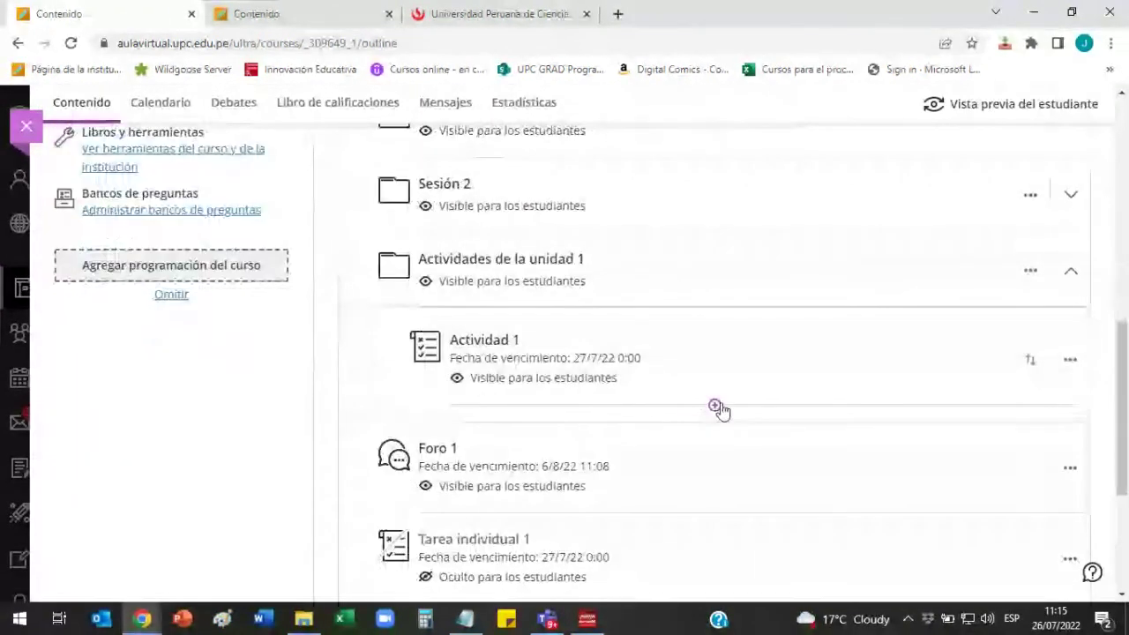
{"action": "left_click", "coordinate": [715, 406]}
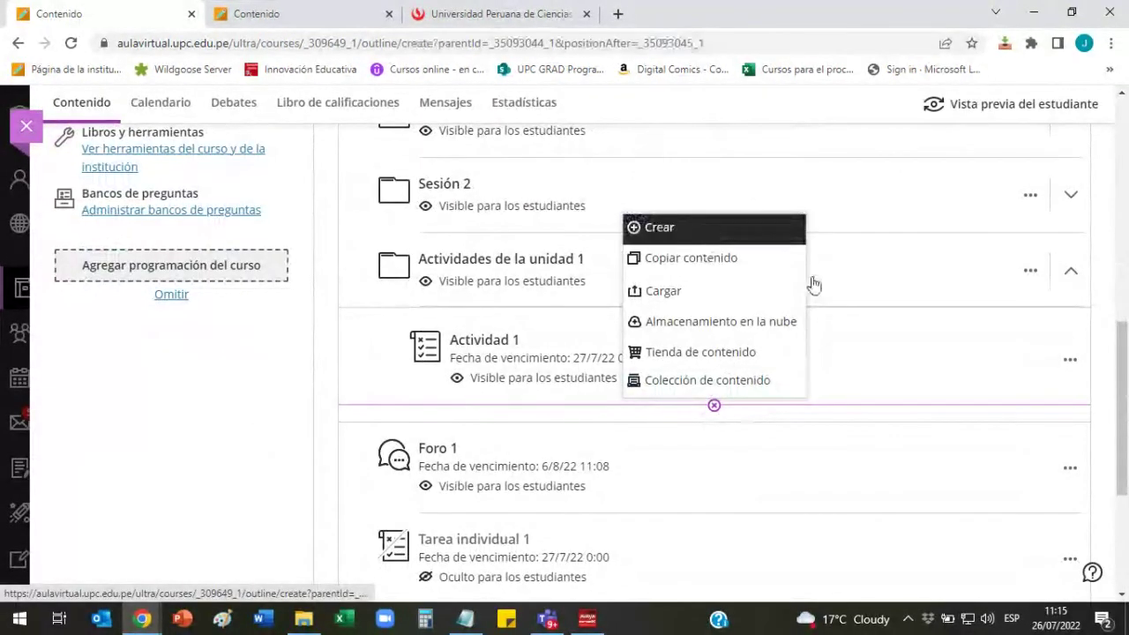
{"action": "key", "text": "Return"}
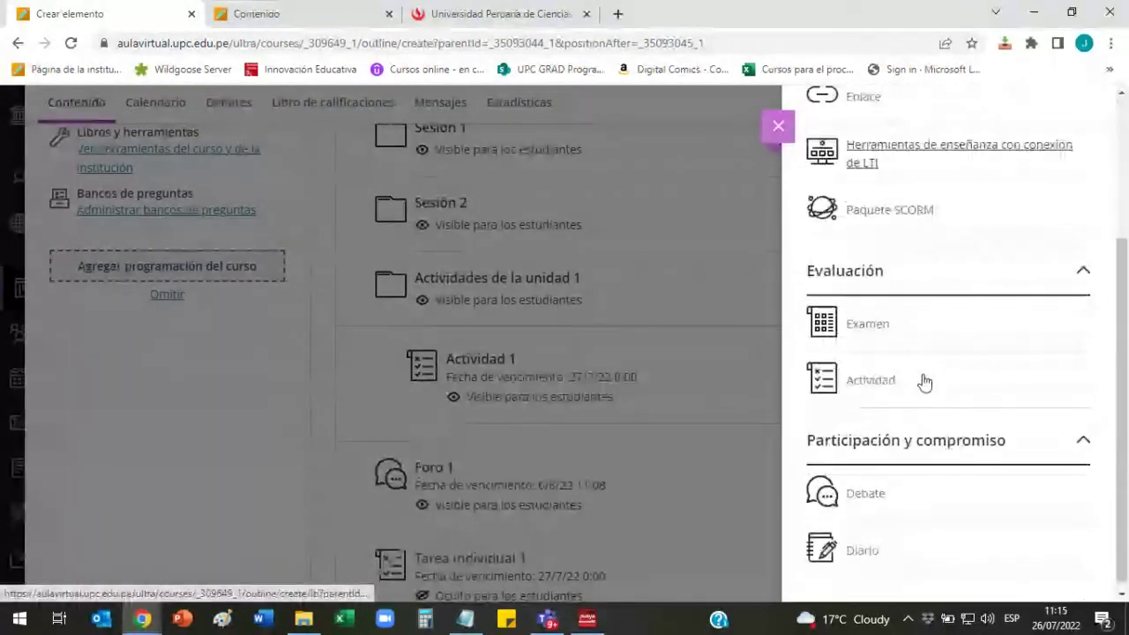
{"action": "left_click", "coordinate": [884, 381]}
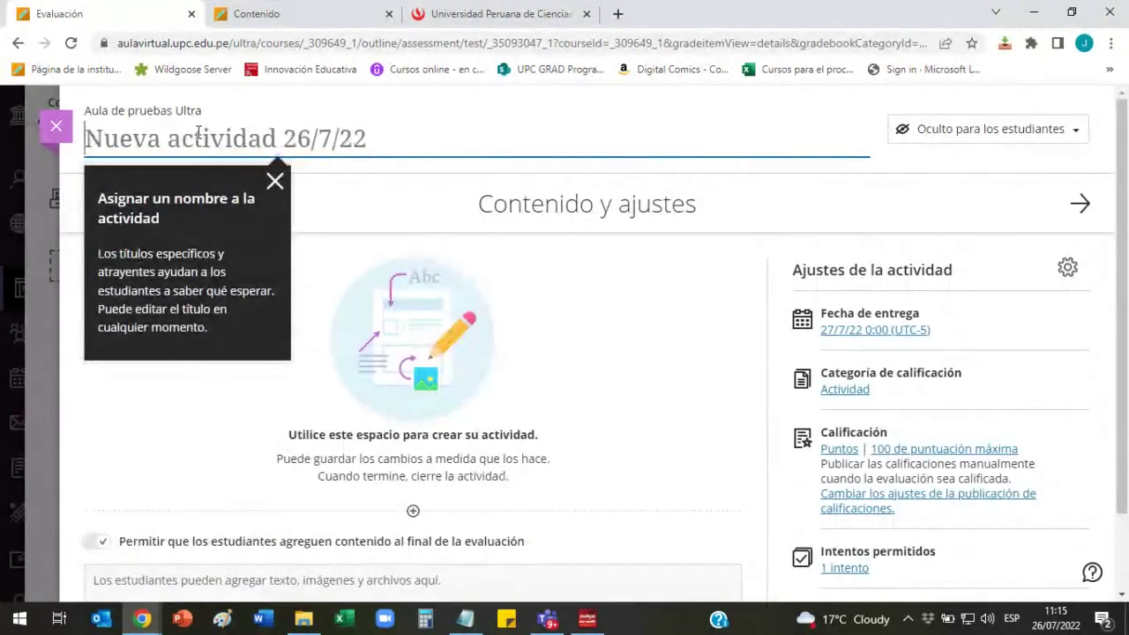
{"action": "type", "text": "Actividad 2"}
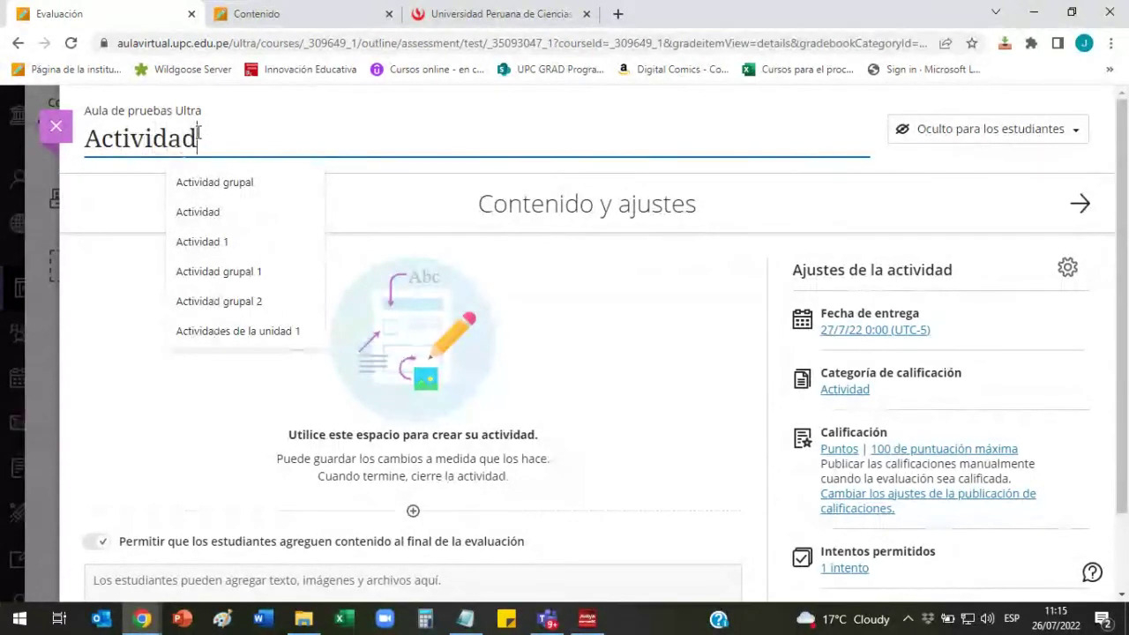
{"action": "left_click", "coordinate": [993, 131]}
{"action": "left_click", "coordinate": [920, 156]}
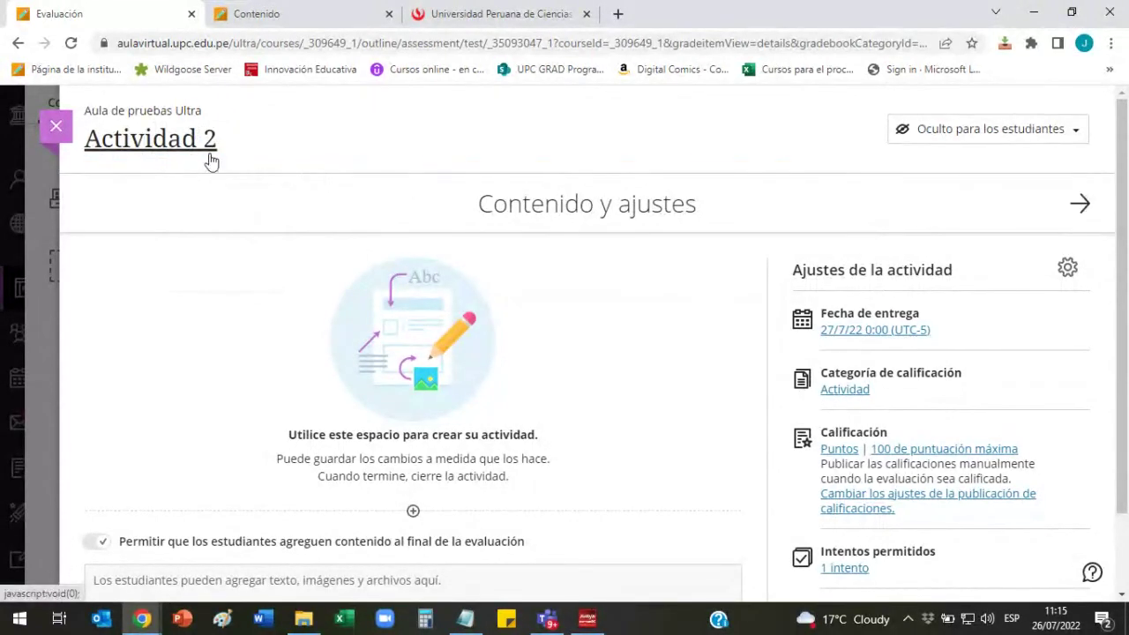
{"action": "left_click", "coordinate": [56, 126]}
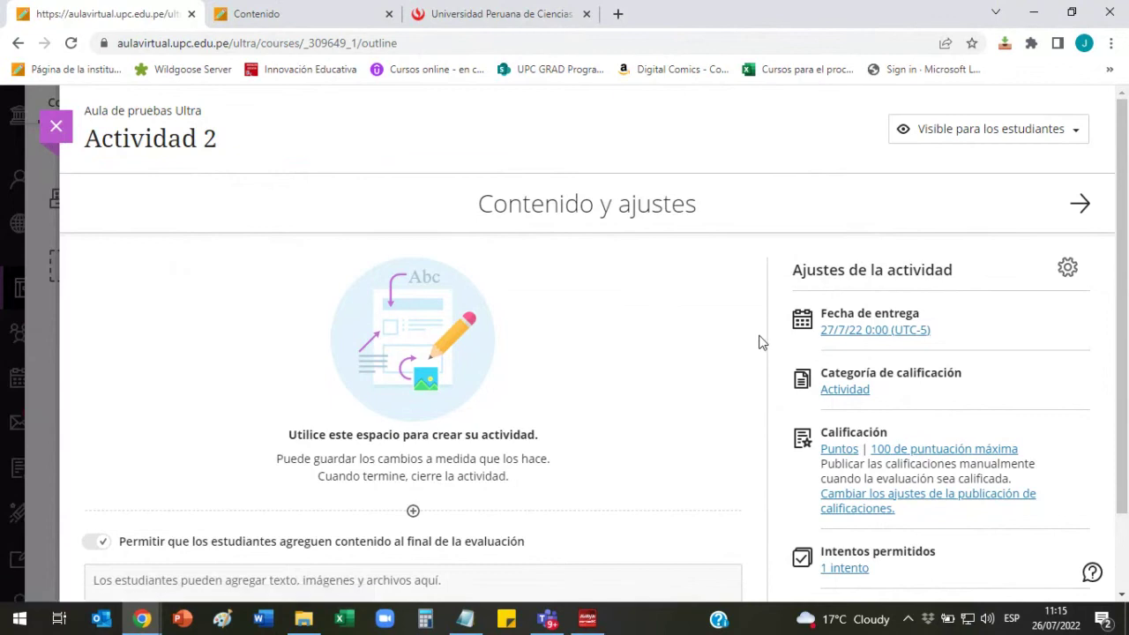
Check the two assignments in Actividades de la unidad 1, collapse the folder and look over the contents of Unidad 1.
{"action": "scroll", "coordinate": [765, 338], "scroll_direction": "down", "scroll_amount": 10}
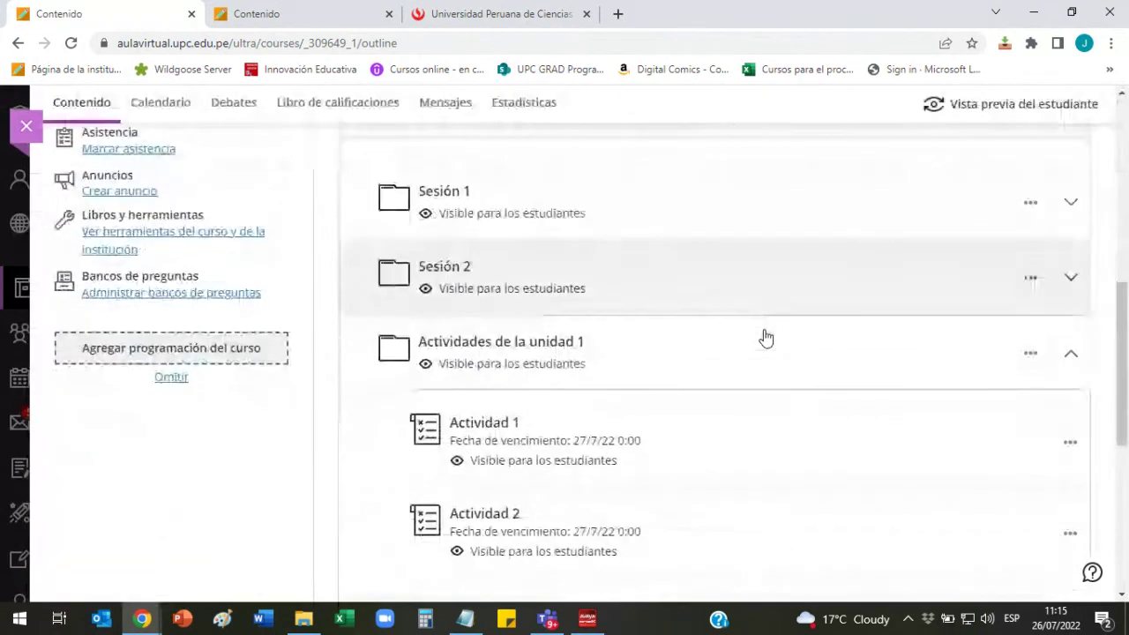
{"action": "scroll", "coordinate": [766, 338], "scroll_direction": "up", "scroll_amount": 1}
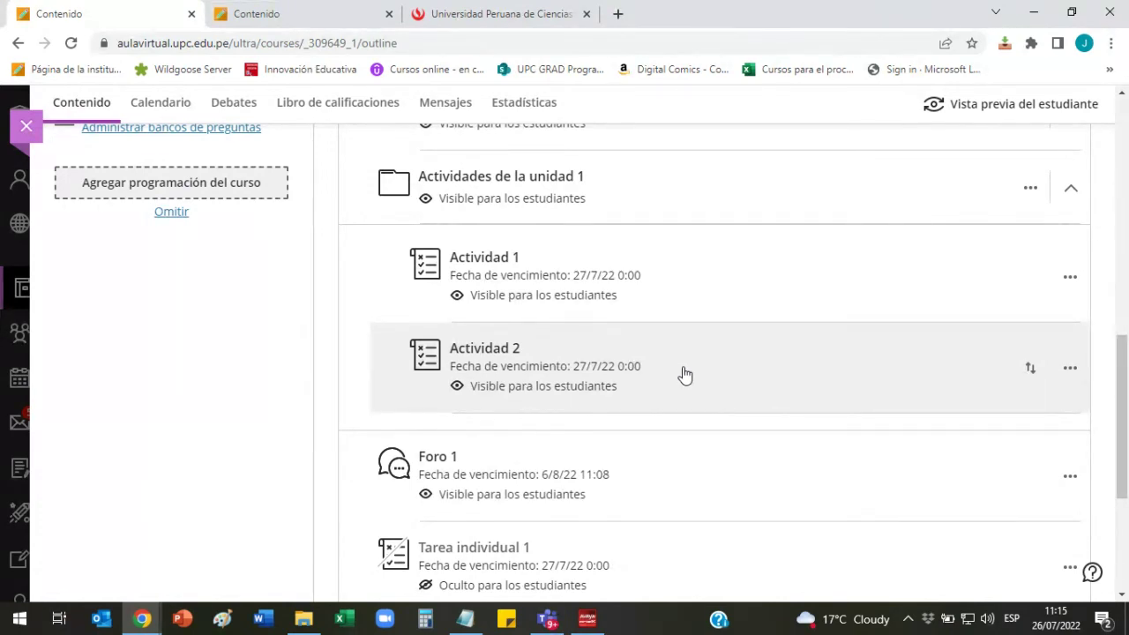
{"action": "scroll", "coordinate": [605, 260], "scroll_direction": "up", "scroll_amount": 1}
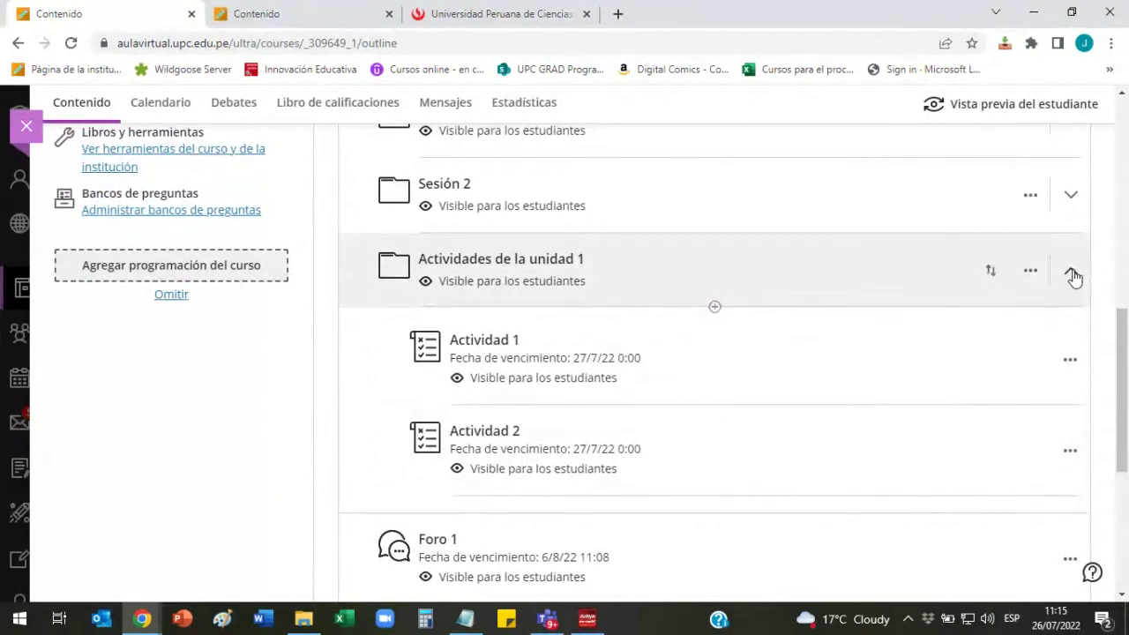
{"action": "left_click", "coordinate": [1071, 273]}
{"action": "scroll", "coordinate": [757, 263], "scroll_direction": "up", "scroll_amount": 1}
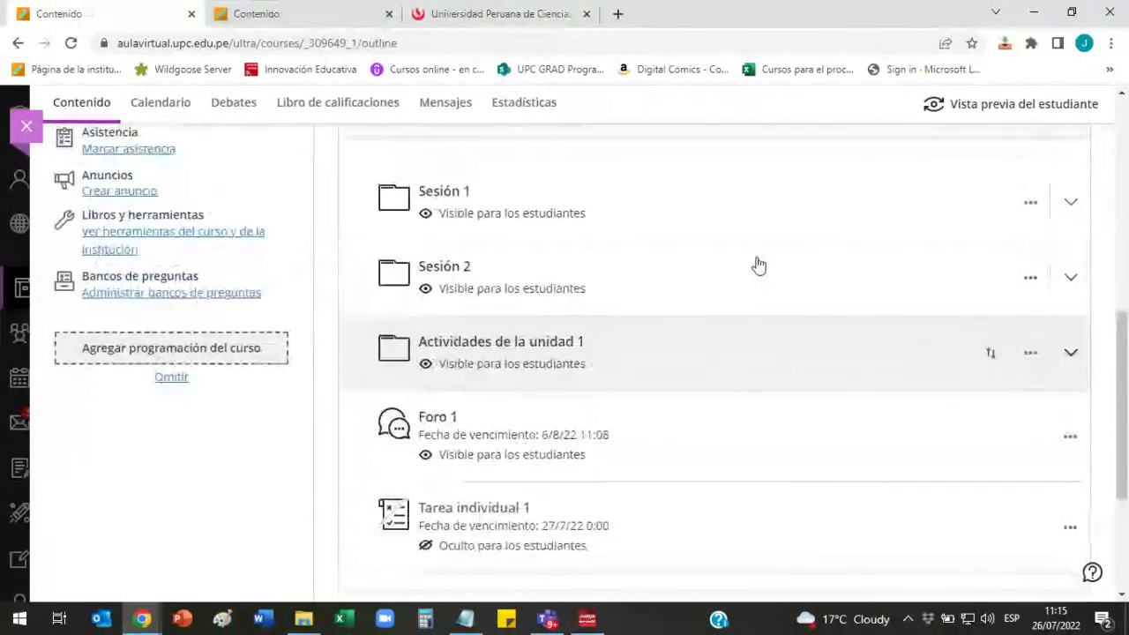
{"action": "scroll", "coordinate": [739, 256], "scroll_direction": "up", "scroll_amount": 1}
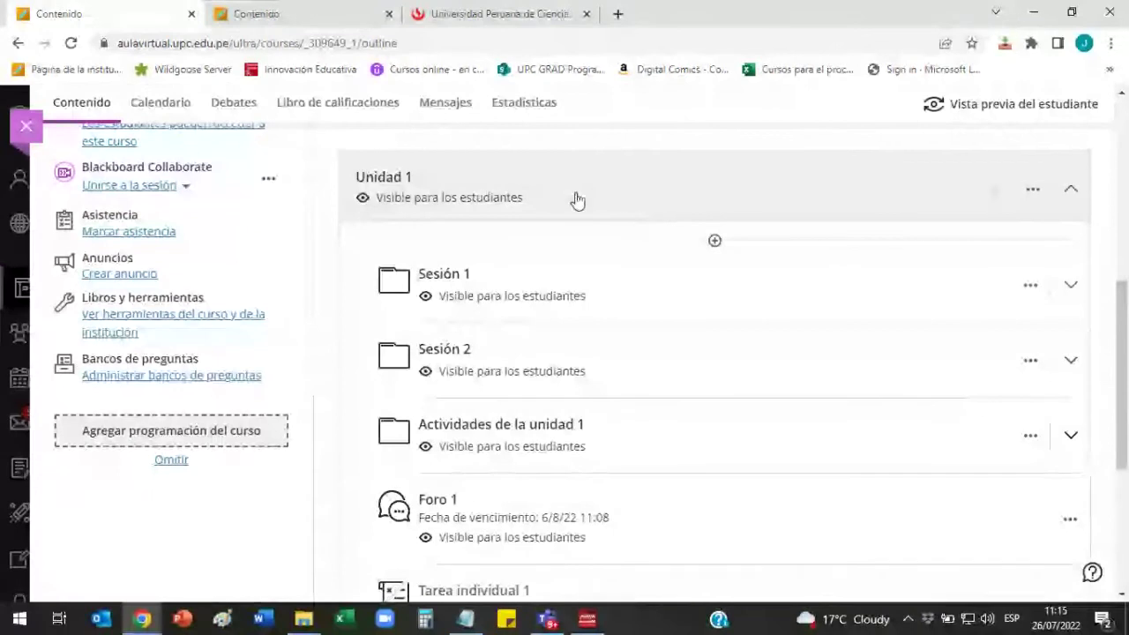
{"action": "scroll", "coordinate": [577, 199], "scroll_direction": "down", "scroll_amount": 2}
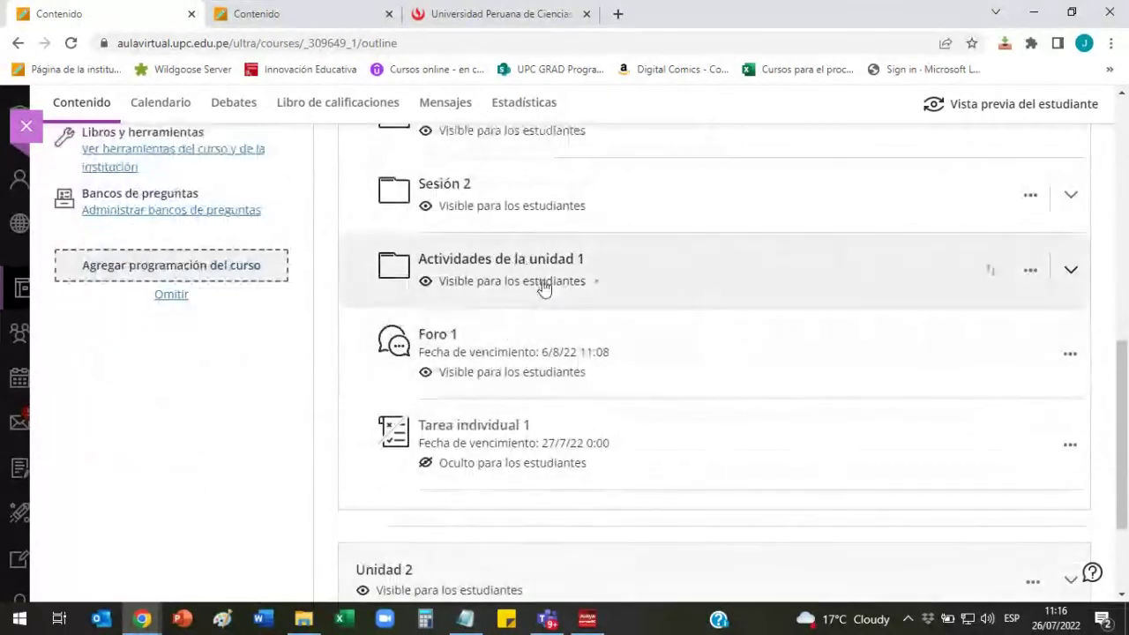
Make the Tarea individual 1 assignment in Unidad 1 visible to students.
{"action": "scroll", "coordinate": [556, 278], "scroll_direction": "up", "scroll_amount": 1}
{"action": "scroll", "coordinate": [570, 265], "scroll_direction": "down", "scroll_amount": 1}
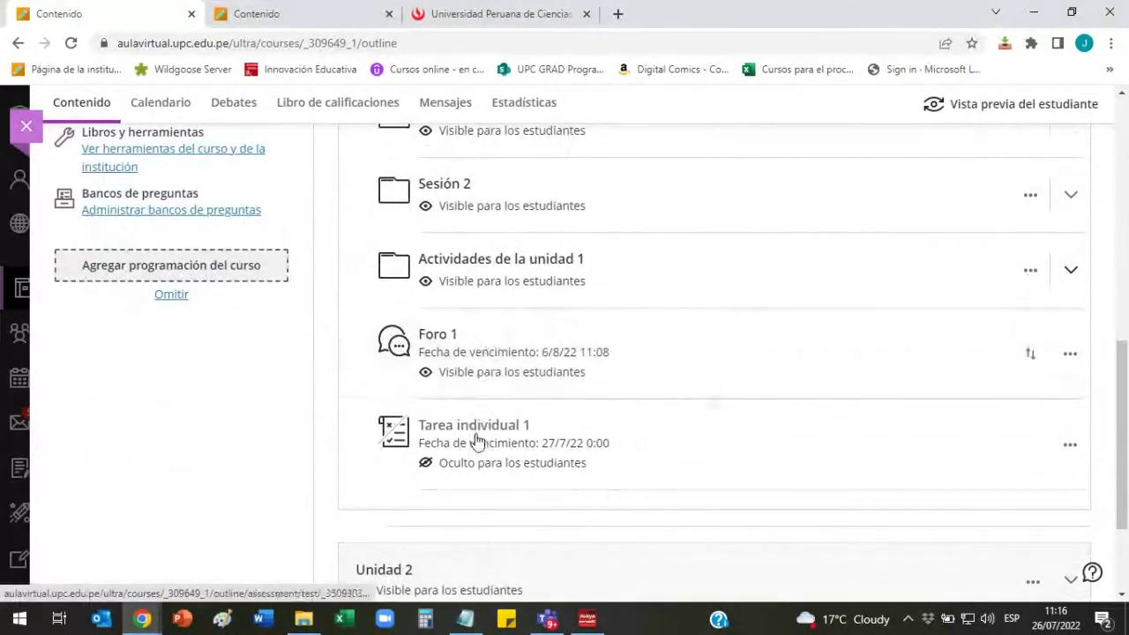
{"action": "left_click", "coordinate": [542, 465]}
{"action": "left_click", "coordinate": [512, 497]}
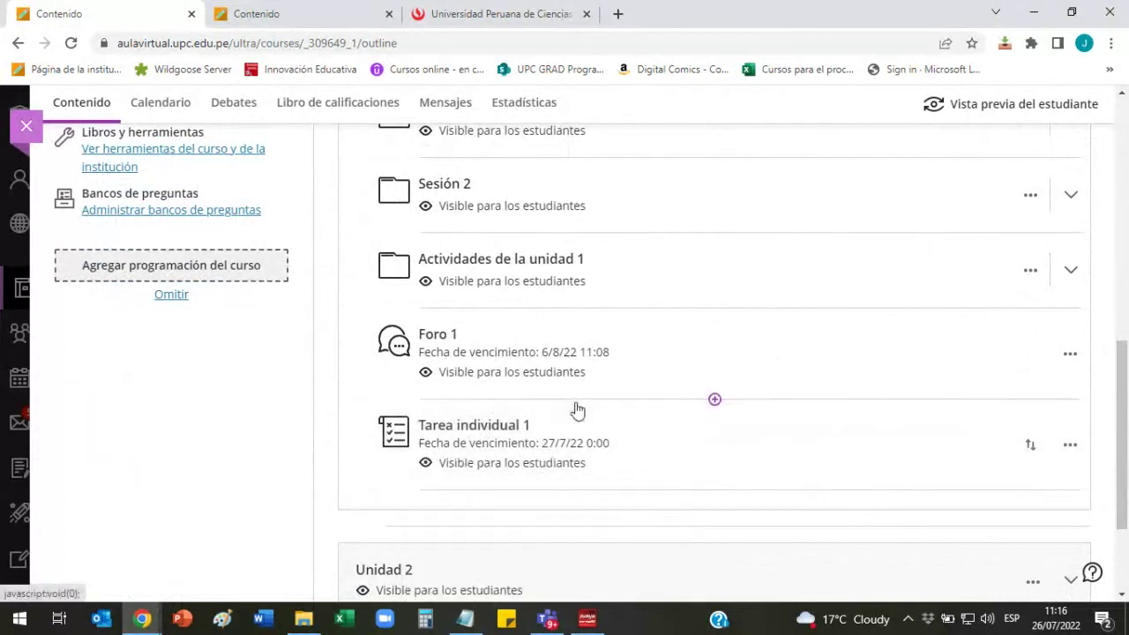
Look over the items in Unidad 1, open Foro 1 to check its due date and grading settings, and close it.
{"action": "scroll", "coordinate": [554, 362], "scroll_direction": "up", "scroll_amount": 1}
{"action": "scroll", "coordinate": [494, 471], "scroll_direction": "up", "scroll_amount": 1}
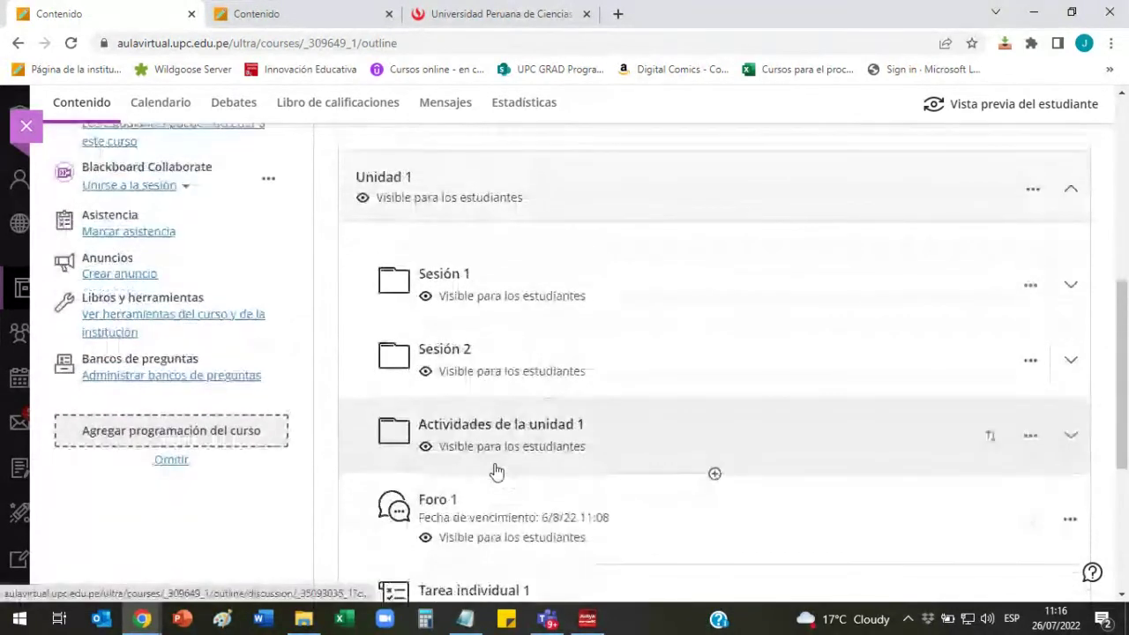
{"action": "scroll", "coordinate": [448, 287], "scroll_direction": "down", "scroll_amount": 1}
{"action": "scroll", "coordinate": [448, 286], "scroll_direction": "up", "scroll_amount": 1}
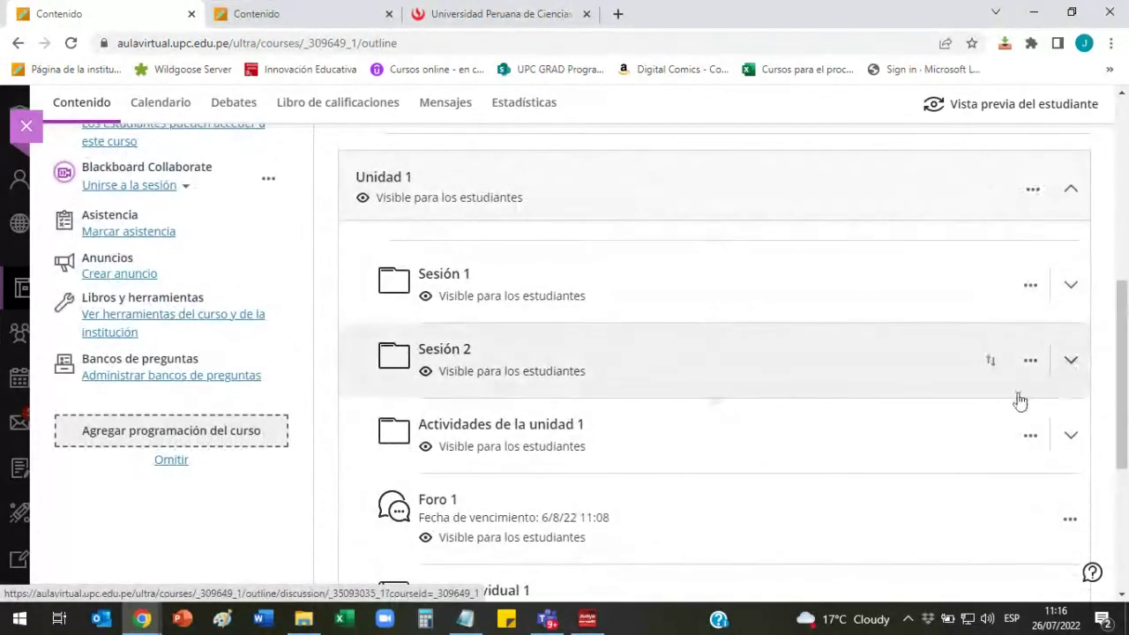
{"action": "scroll", "coordinate": [645, 468], "scroll_direction": "down", "scroll_amount": 1}
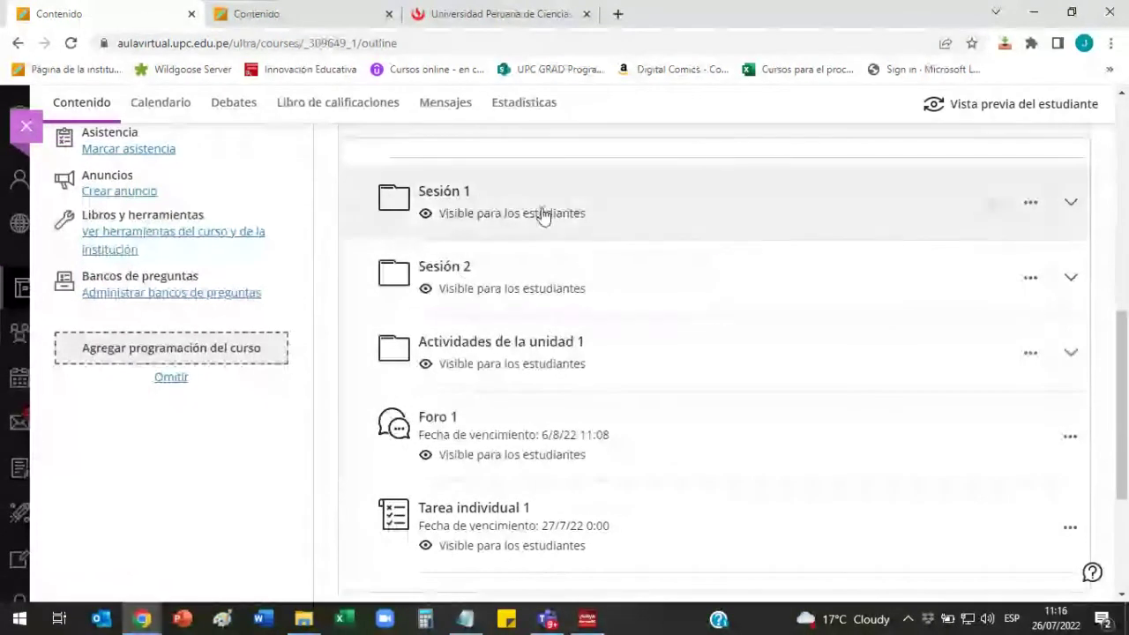
{"action": "scroll", "coordinate": [496, 429], "scroll_direction": "down", "scroll_amount": 1}
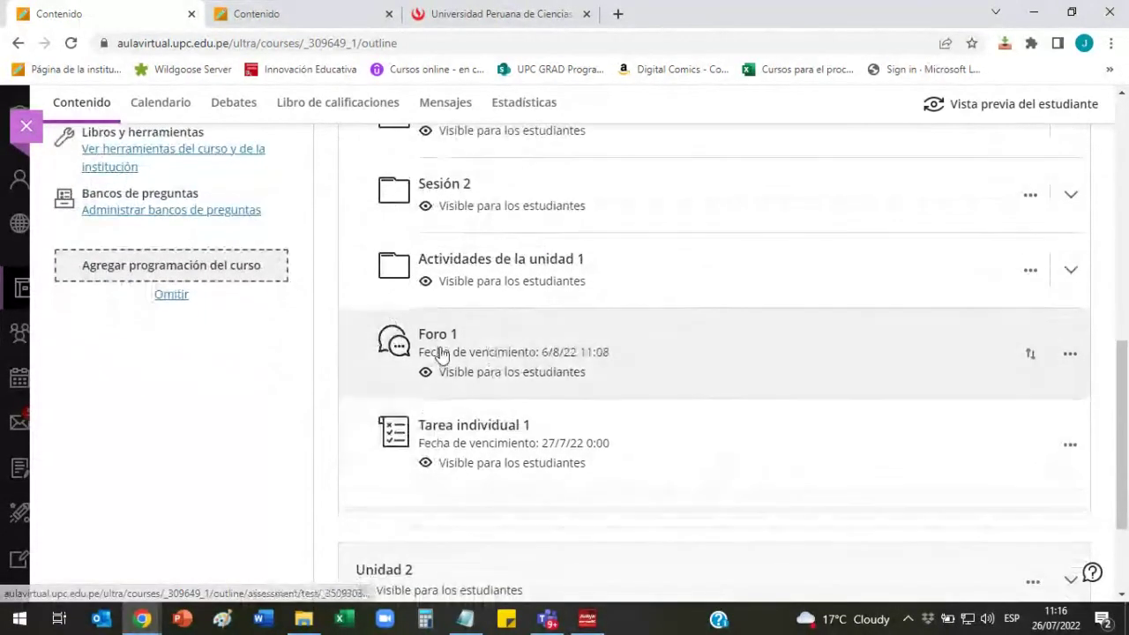
{"action": "left_click", "coordinate": [451, 341]}
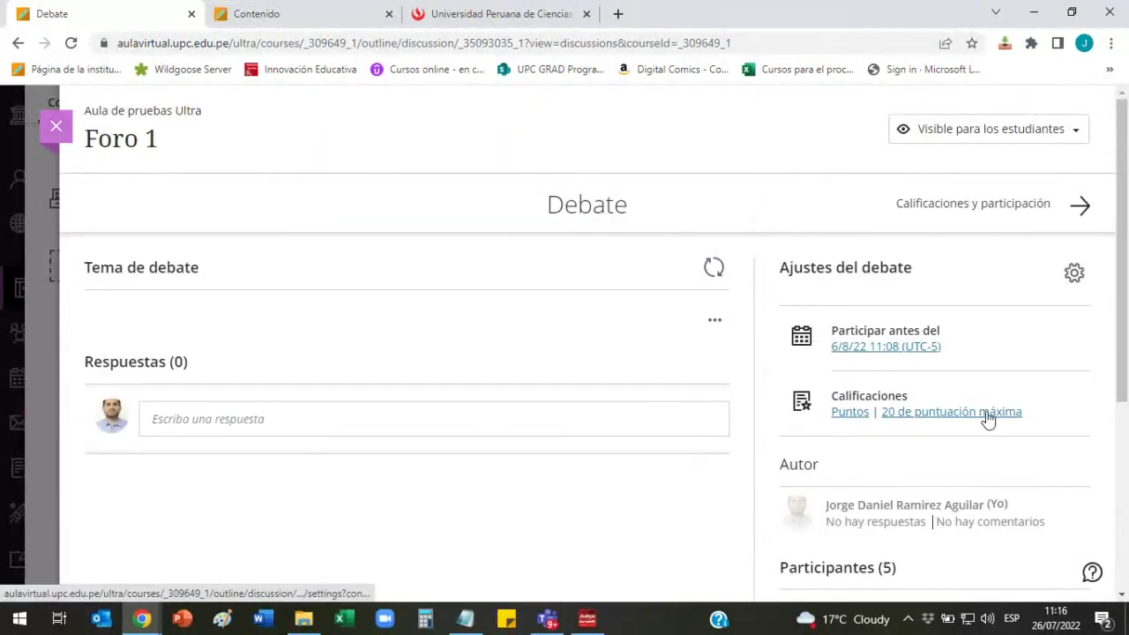
{"action": "left_click", "coordinate": [60, 129]}
Open the Tarea individual 1 assignment, check the Collaborate session window and return to the assignment.
{"action": "scroll", "coordinate": [618, 331], "scroll_direction": "down", "scroll_amount": 1}
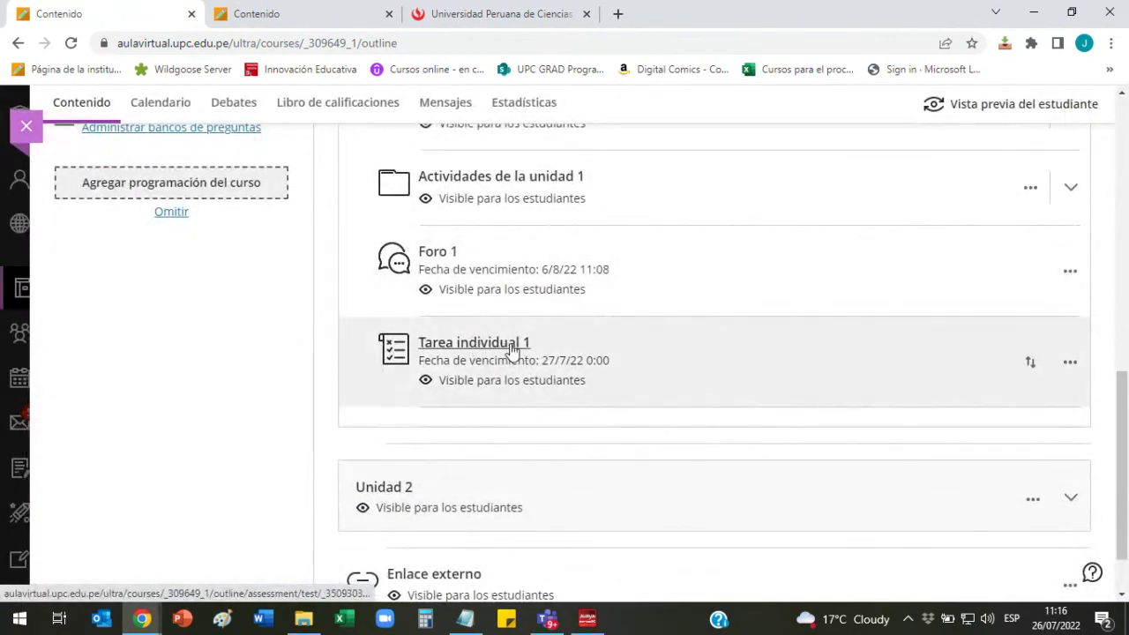
{"action": "left_click", "coordinate": [512, 347]}
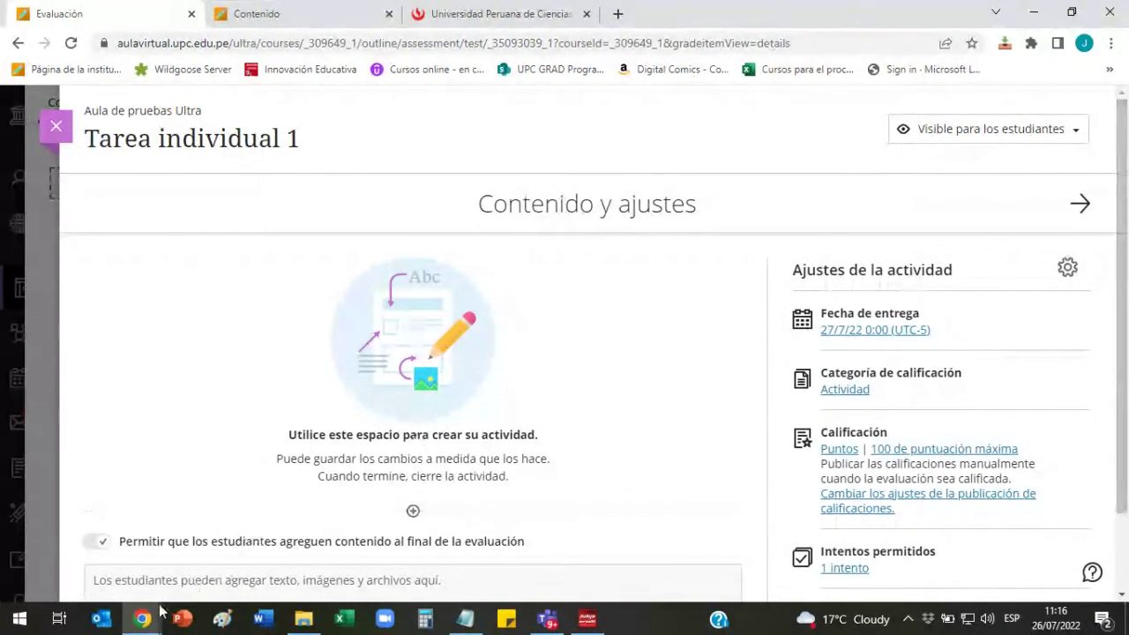
{"action": "mouse_move", "coordinate": [155, 604]}
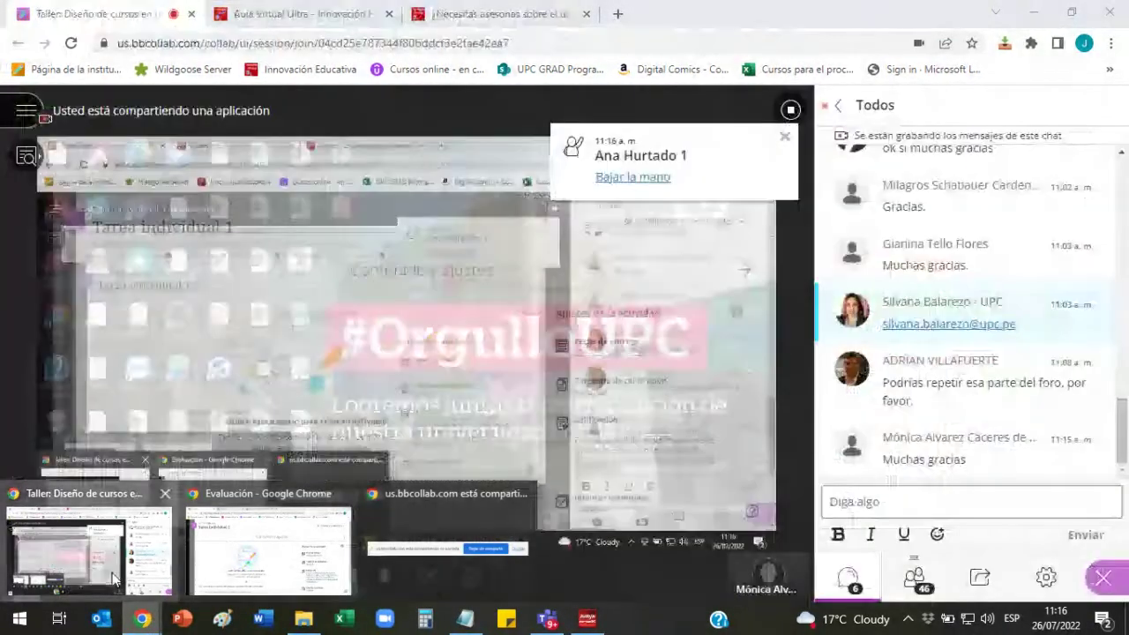
{"action": "left_click", "coordinate": [113, 580]}
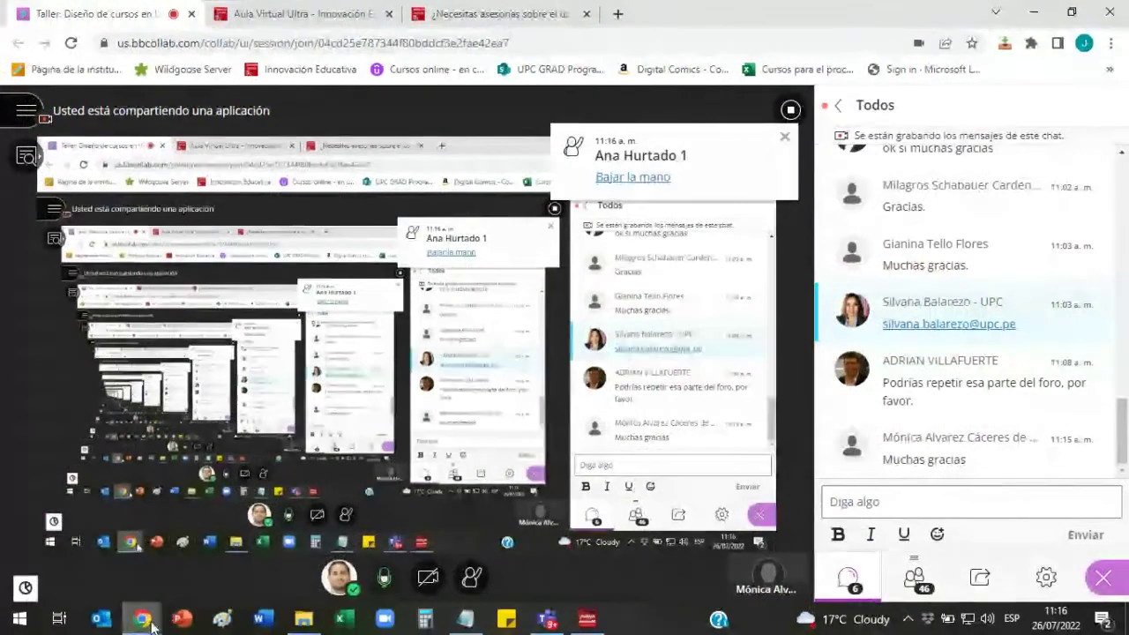
{"action": "left_click", "coordinate": [300, 551]}
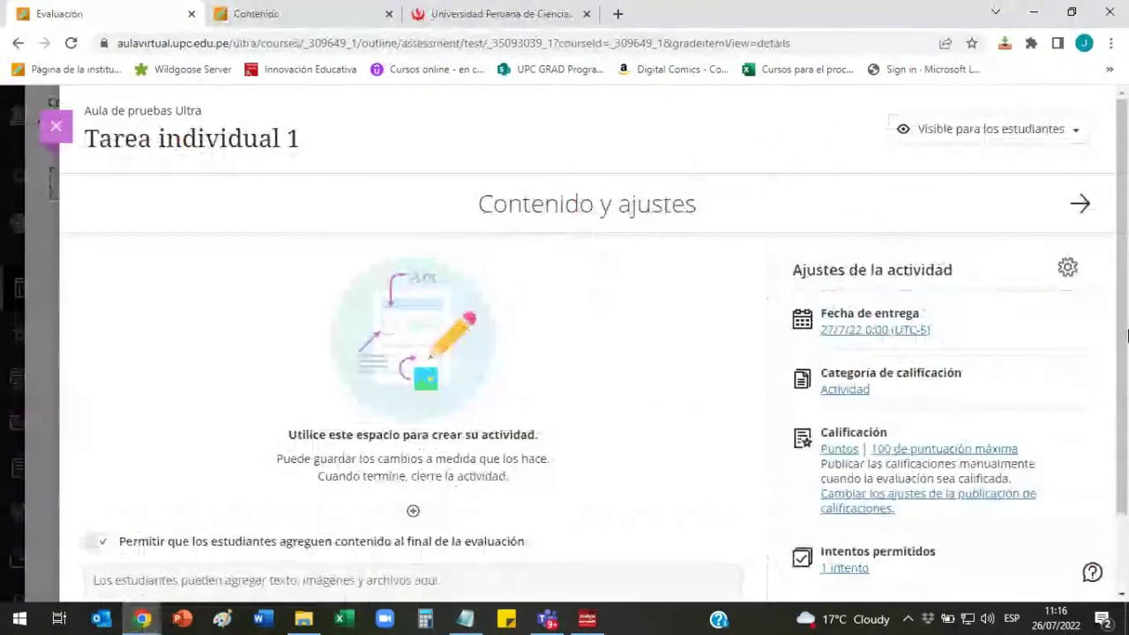
Open the activity settings of Tarea individual 1 and set its due date to 6/8/22.
{"action": "scroll", "coordinate": [1127, 356], "scroll_direction": "down", "scroll_amount": 1}
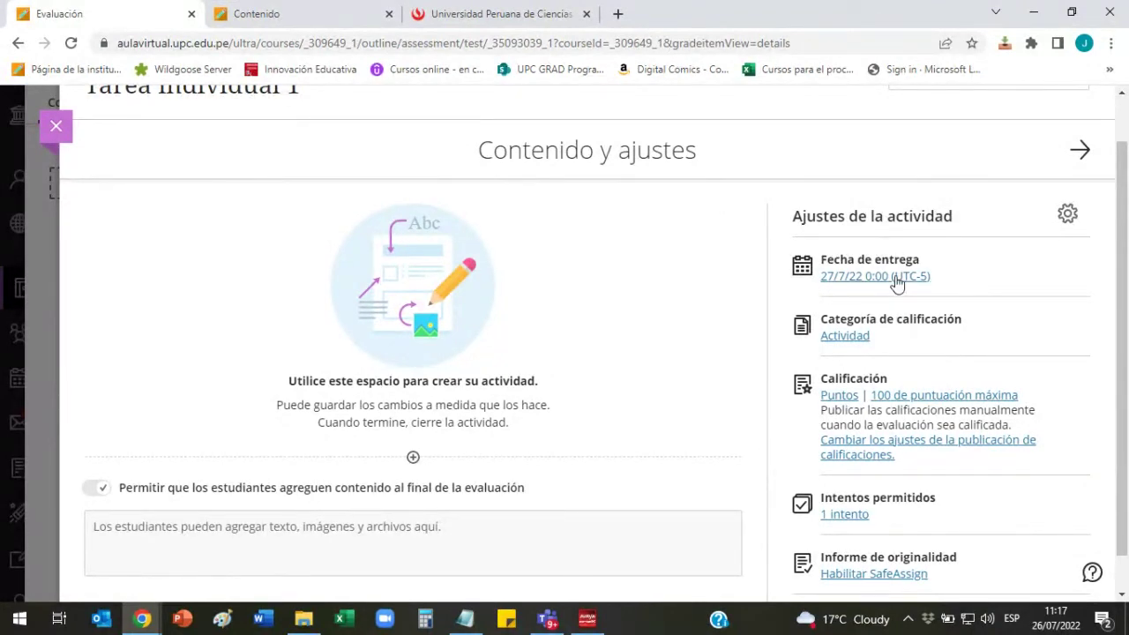
{"action": "scroll", "coordinate": [1027, 297], "scroll_direction": "down", "scroll_amount": 1}
{"action": "scroll", "coordinate": [1027, 298], "scroll_direction": "up", "scroll_amount": 2}
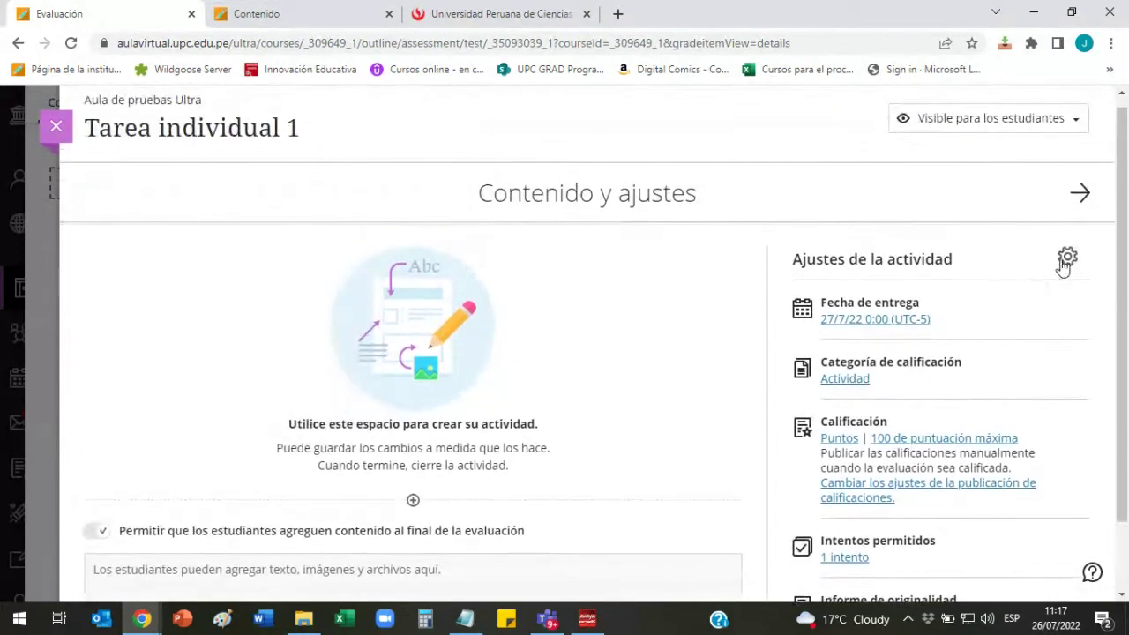
{"action": "left_click", "coordinate": [1063, 258]}
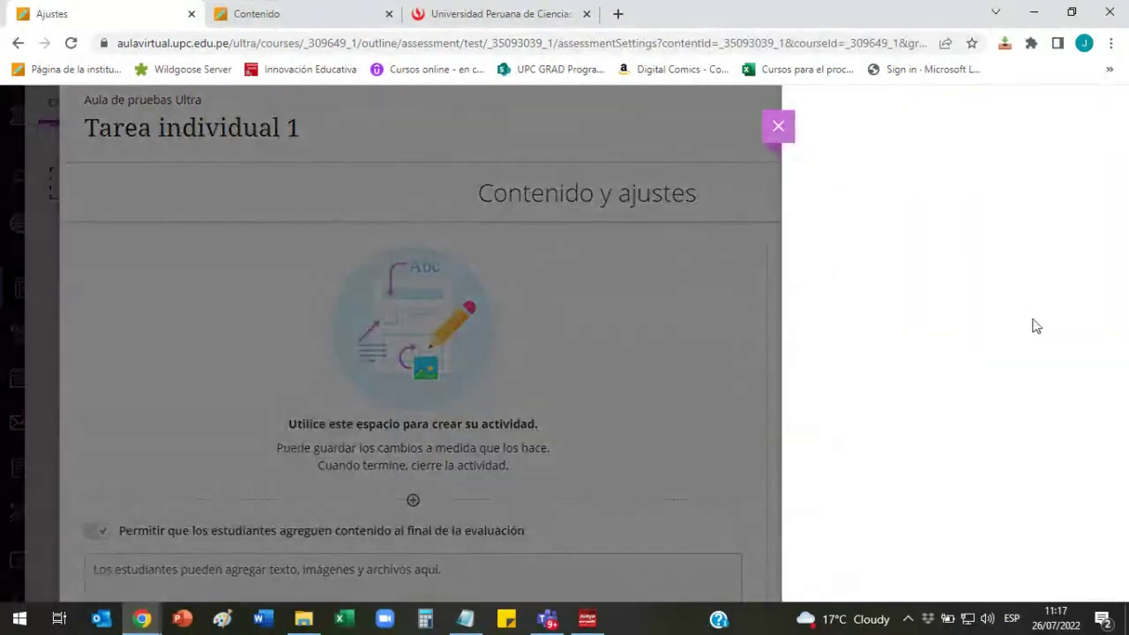
{"action": "scroll", "coordinate": [1027, 313], "scroll_direction": "down", "scroll_amount": 10}
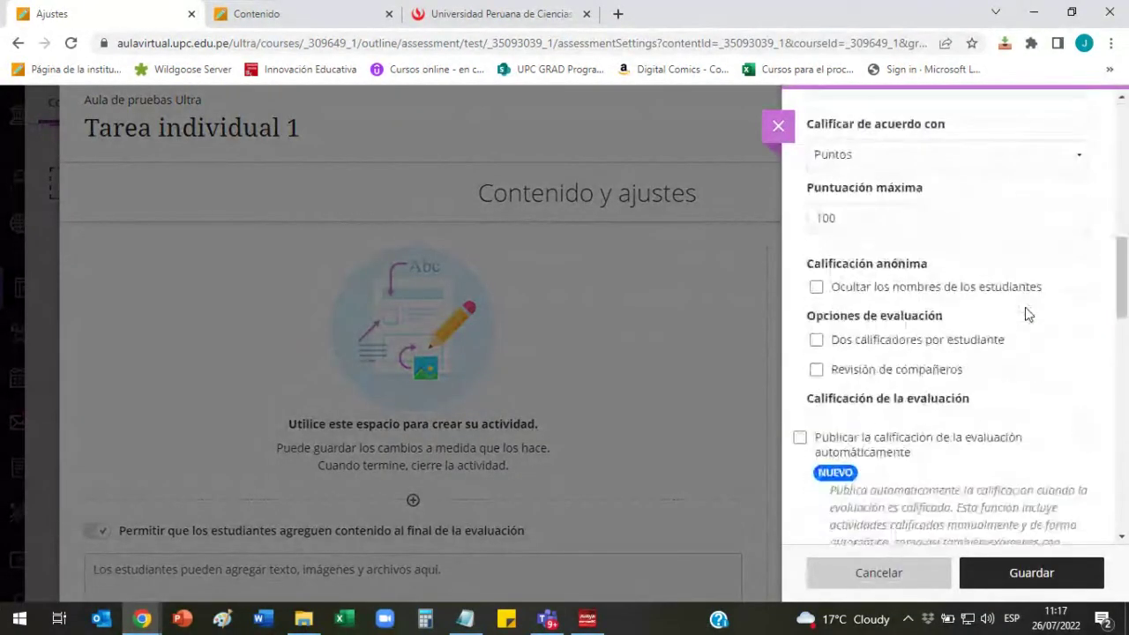
{"action": "scroll", "coordinate": [1027, 311], "scroll_direction": "up", "scroll_amount": 6}
{"action": "scroll", "coordinate": [1026, 309], "scroll_direction": "up", "scroll_amount": 5}
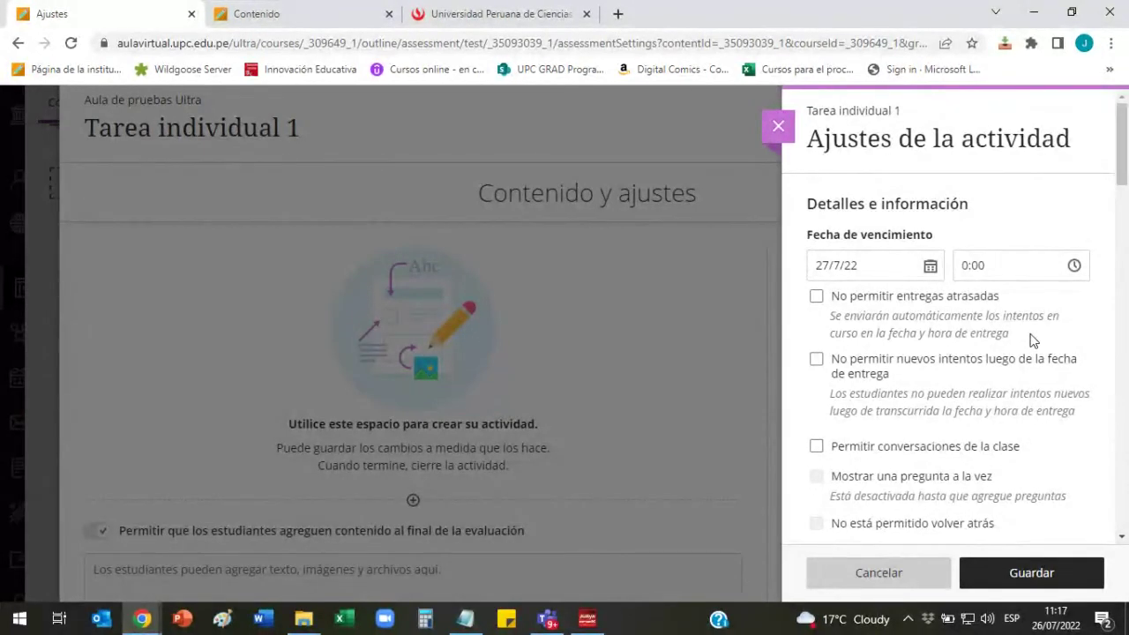
{"action": "left_click", "coordinate": [931, 267]}
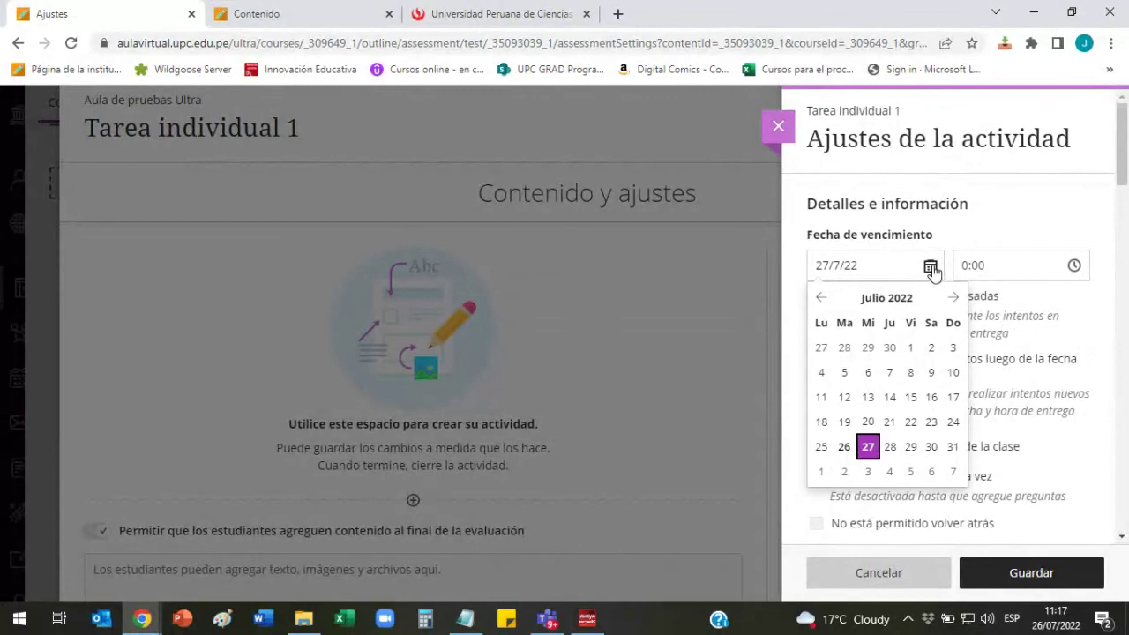
{"action": "left_click", "coordinate": [931, 471]}
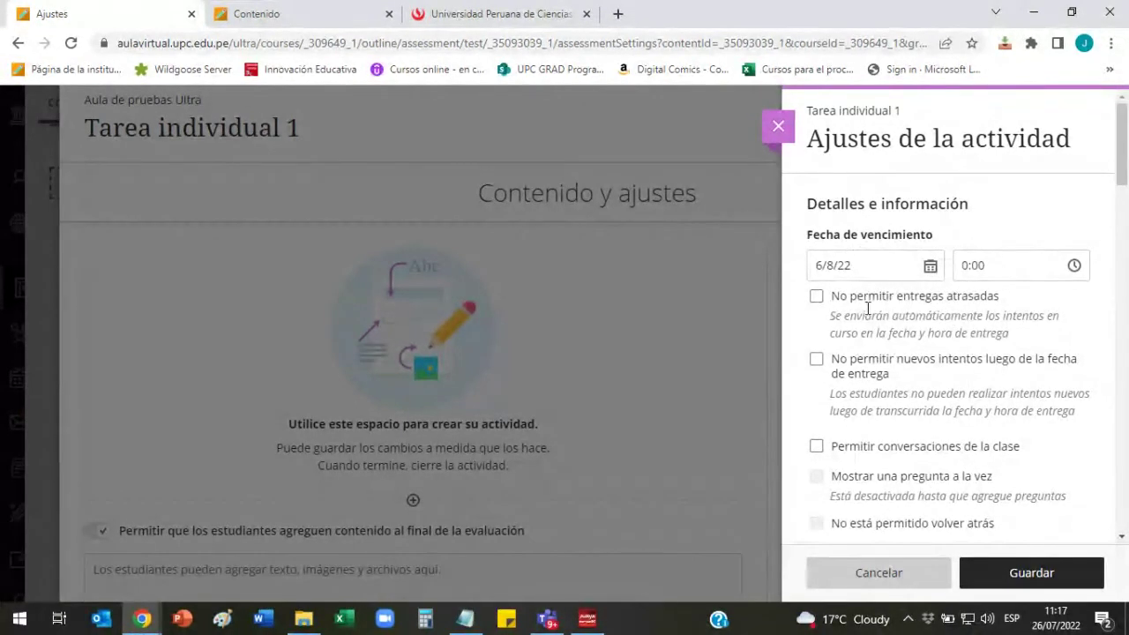
Enable No permitir entregas atrasadas and review the descriptions of the late-submission and new-attempt restrictions.
{"action": "left_click", "coordinate": [817, 300]}
{"action": "left_click_drag", "start_coordinate": [833, 314], "coordinate": [984, 315]}
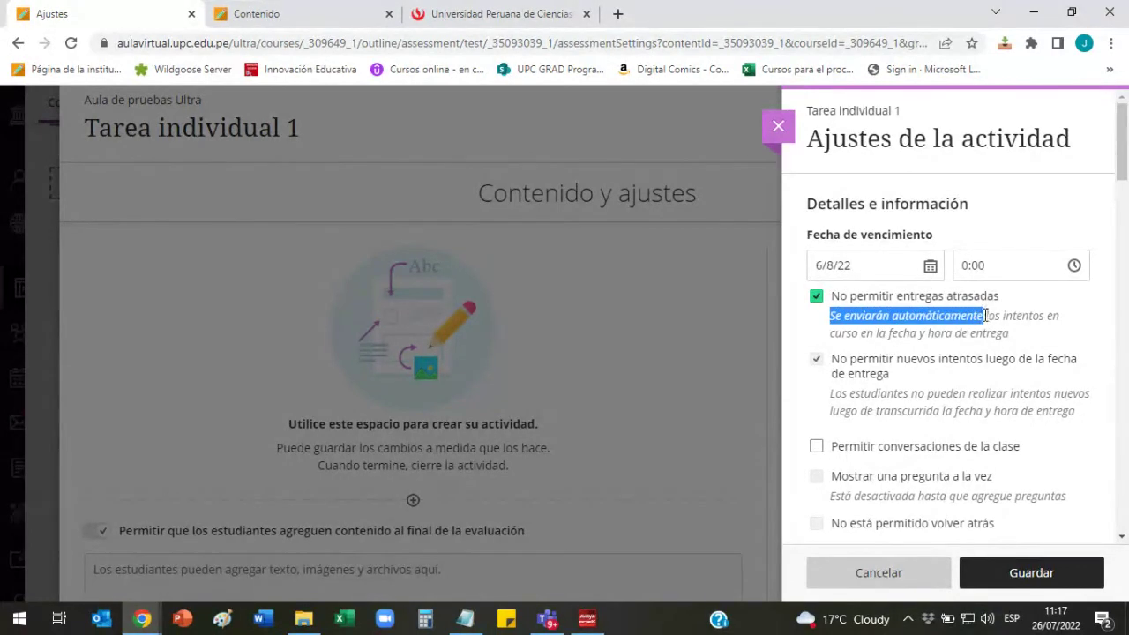
{"action": "left_click", "coordinate": [984, 316]}
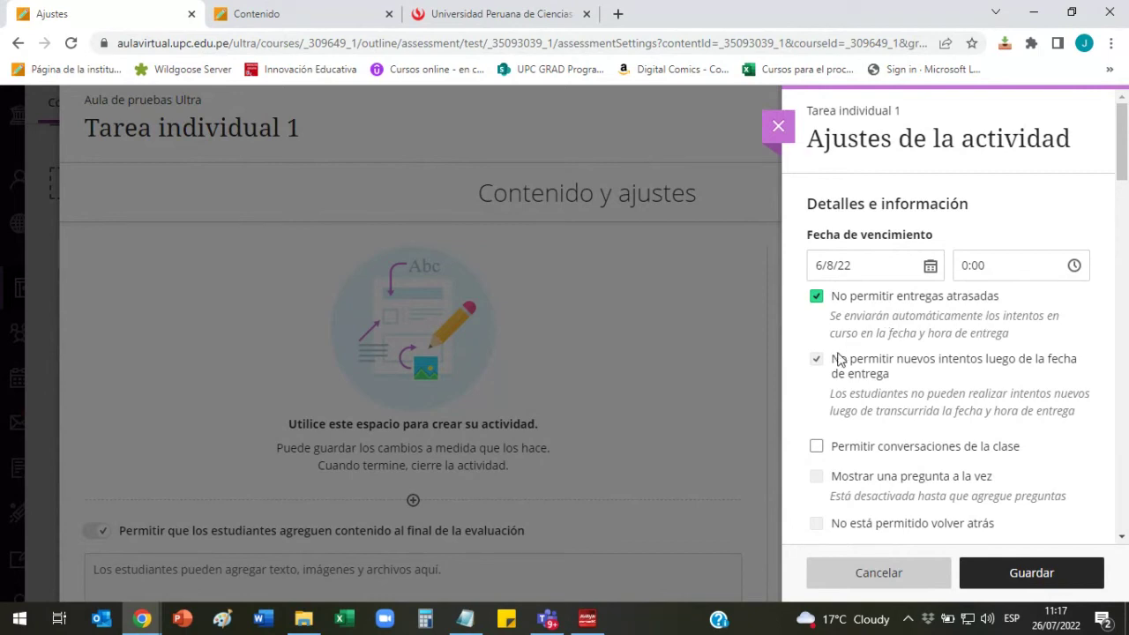
{"action": "left_click_drag", "start_coordinate": [834, 358], "coordinate": [918, 381]}
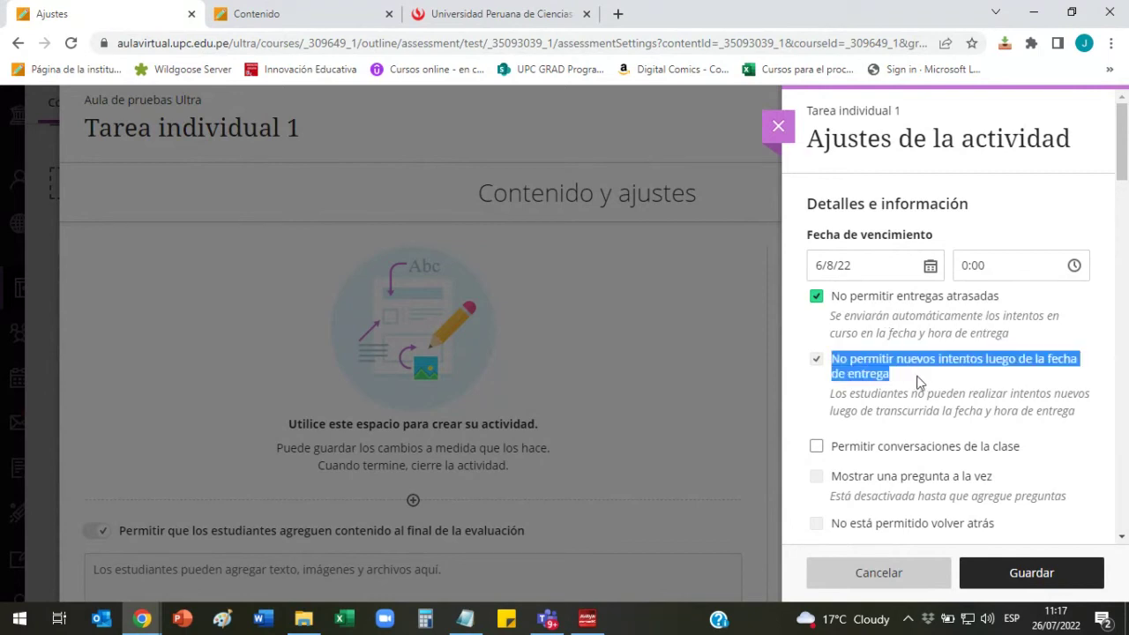
{"action": "left_click", "coordinate": [996, 372]}
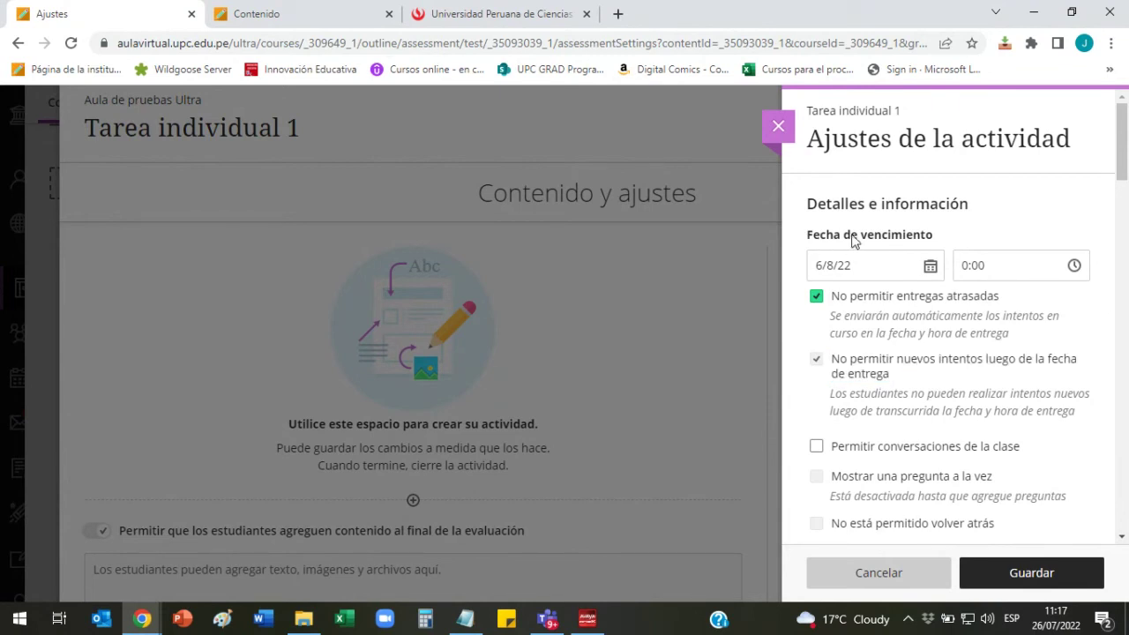
{"action": "left_click_drag", "start_coordinate": [820, 242], "coordinate": [930, 242]}
{"action": "left_click", "coordinate": [933, 333]}
Try the Permitir conversaciones de la clase option and turn it back off.
{"action": "scroll", "coordinate": [933, 333], "scroll_direction": "down", "scroll_amount": 1}
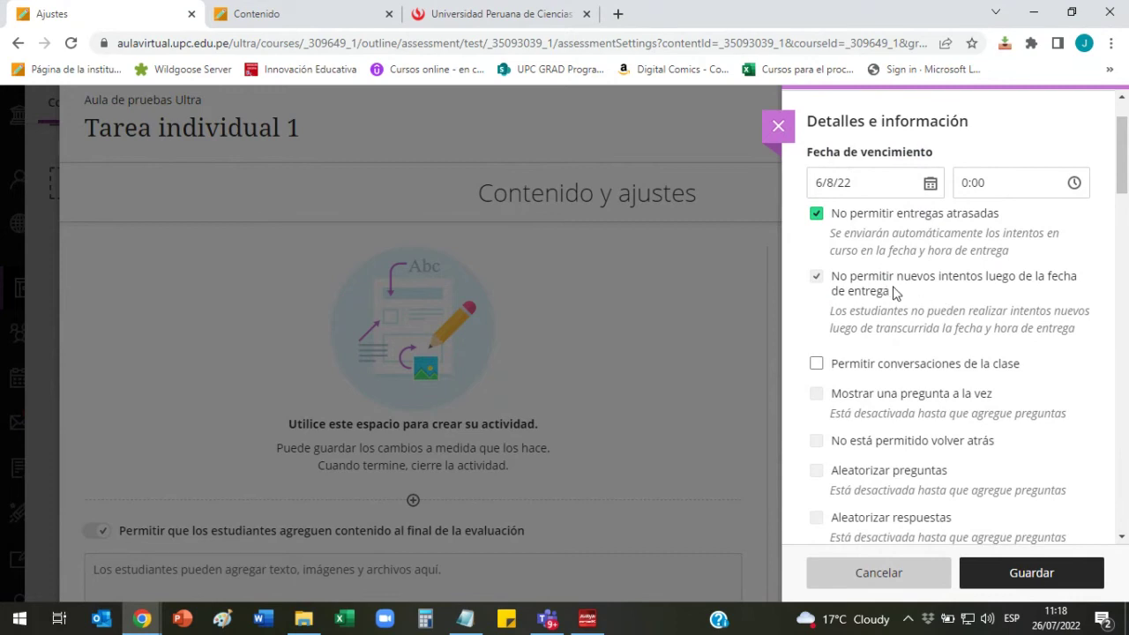
{"action": "scroll", "coordinate": [896, 293], "scroll_direction": "down", "scroll_amount": 1}
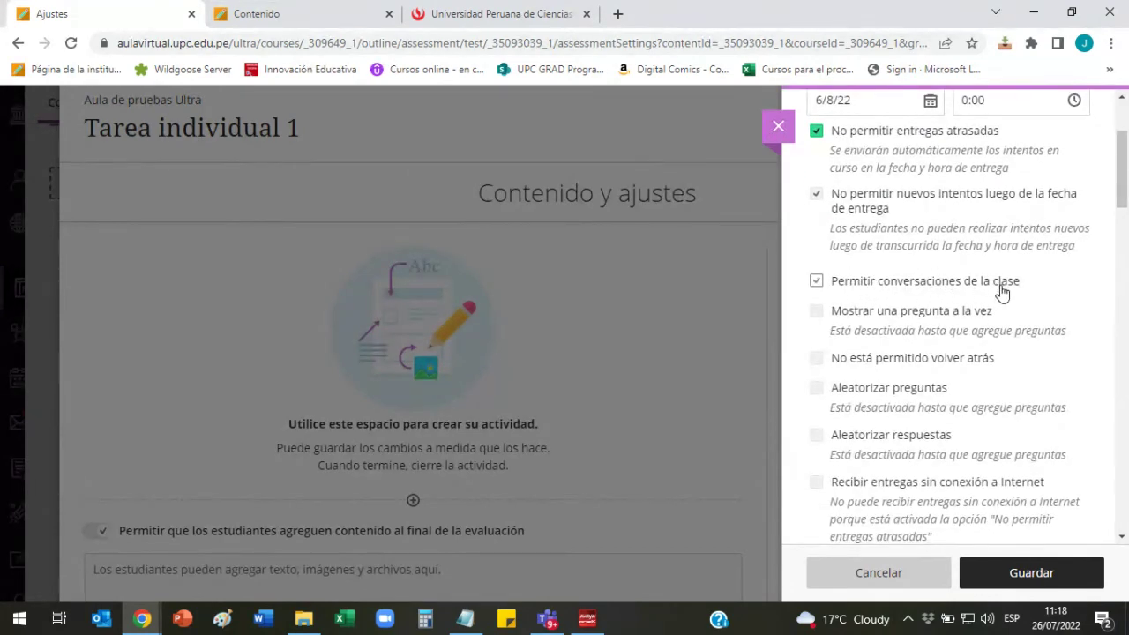
{"action": "left_click", "coordinate": [858, 288]}
{"action": "left_click", "coordinate": [859, 289]}
{"action": "left_click", "coordinate": [861, 292]}
{"action": "left_click", "coordinate": [817, 282]}
Check the remaining detail options and disable No permitir entregas atrasadas.
{"action": "scroll", "coordinate": [945, 291], "scroll_direction": "down", "scroll_amount": 1}
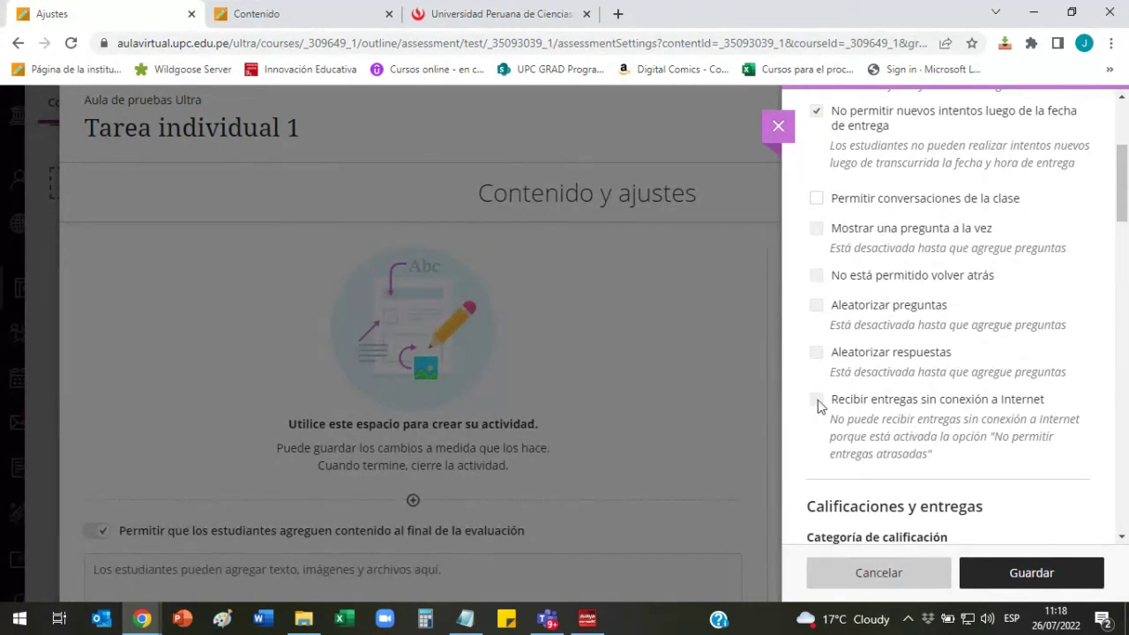
{"action": "scroll", "coordinate": [888, 303], "scroll_direction": "down", "scroll_amount": 1}
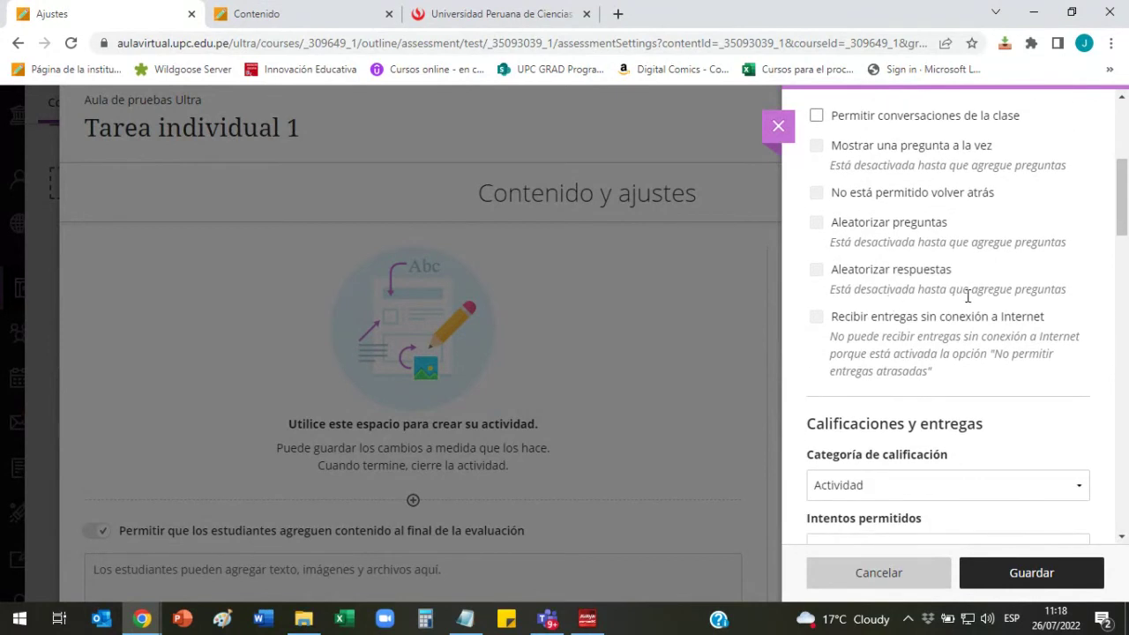
{"action": "scroll", "coordinate": [968, 303], "scroll_direction": "up", "scroll_amount": 3}
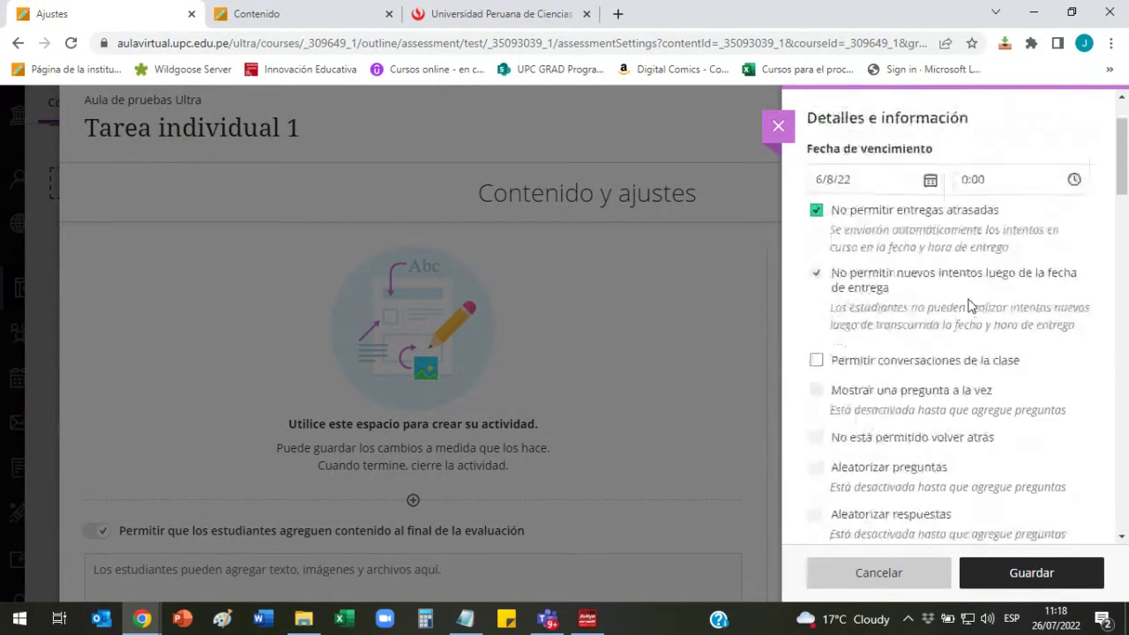
{"action": "left_click", "coordinate": [817, 214]}
{"action": "scroll", "coordinate": [891, 348], "scroll_direction": "down", "scroll_amount": 1}
{"action": "scroll", "coordinate": [887, 344], "scroll_direction": "up", "scroll_amount": 1}
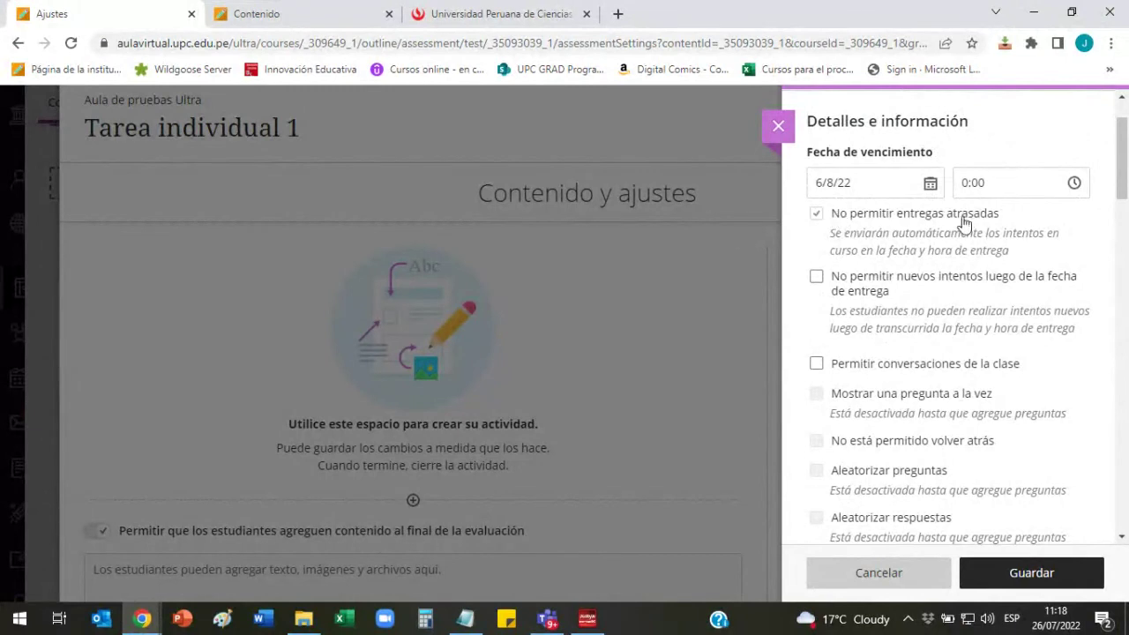
{"action": "scroll", "coordinate": [924, 271], "scroll_direction": "down", "scroll_amount": 4}
{"action": "scroll", "coordinate": [926, 272], "scroll_direction": "up", "scroll_amount": 2}
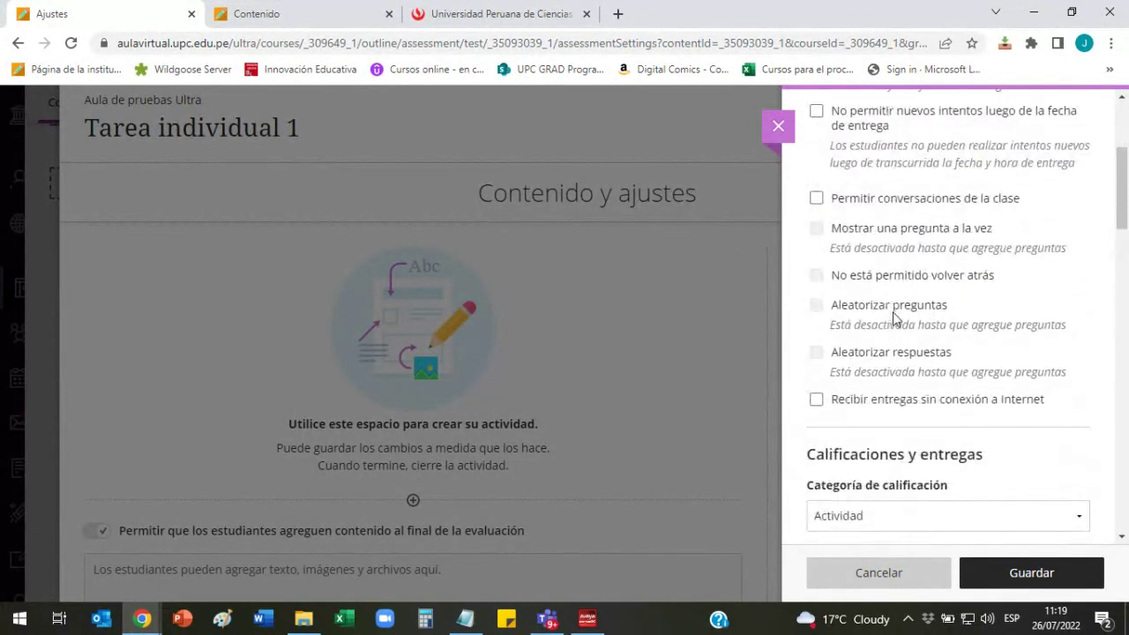
Try the Recibir entregas sin conexión a Internet option, review its effect on the other settings and turn it back off.
{"action": "left_click", "coordinate": [838, 403]}
{"action": "left_click", "coordinate": [816, 403]}
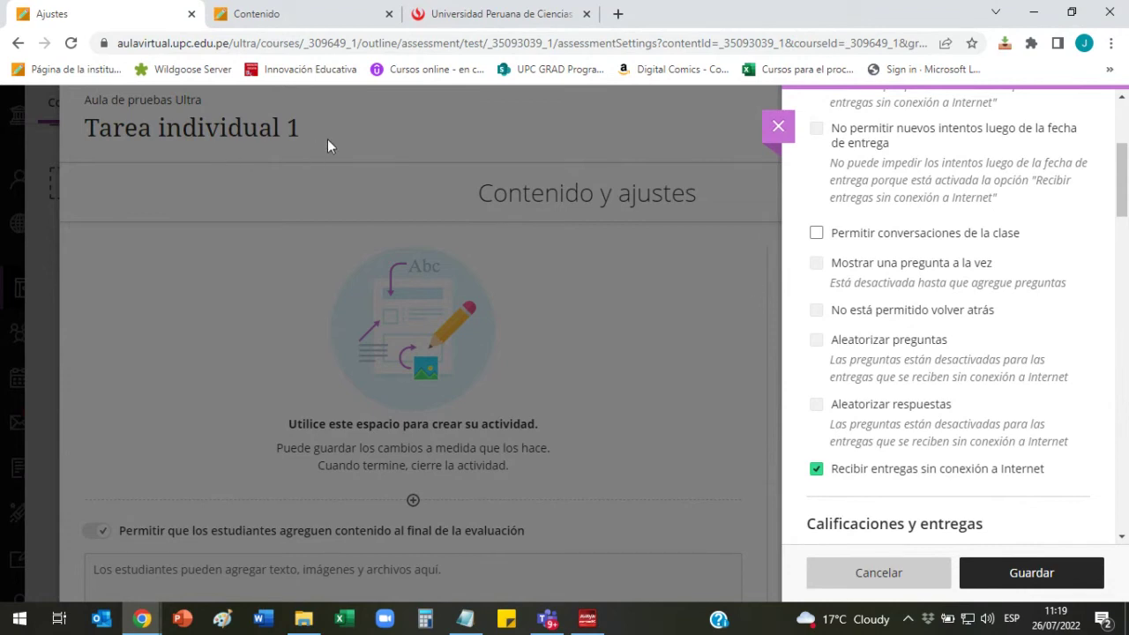
{"action": "scroll", "coordinate": [888, 315], "scroll_direction": "up", "scroll_amount": 3}
{"action": "scroll", "coordinate": [853, 330], "scroll_direction": "down", "scroll_amount": 5}
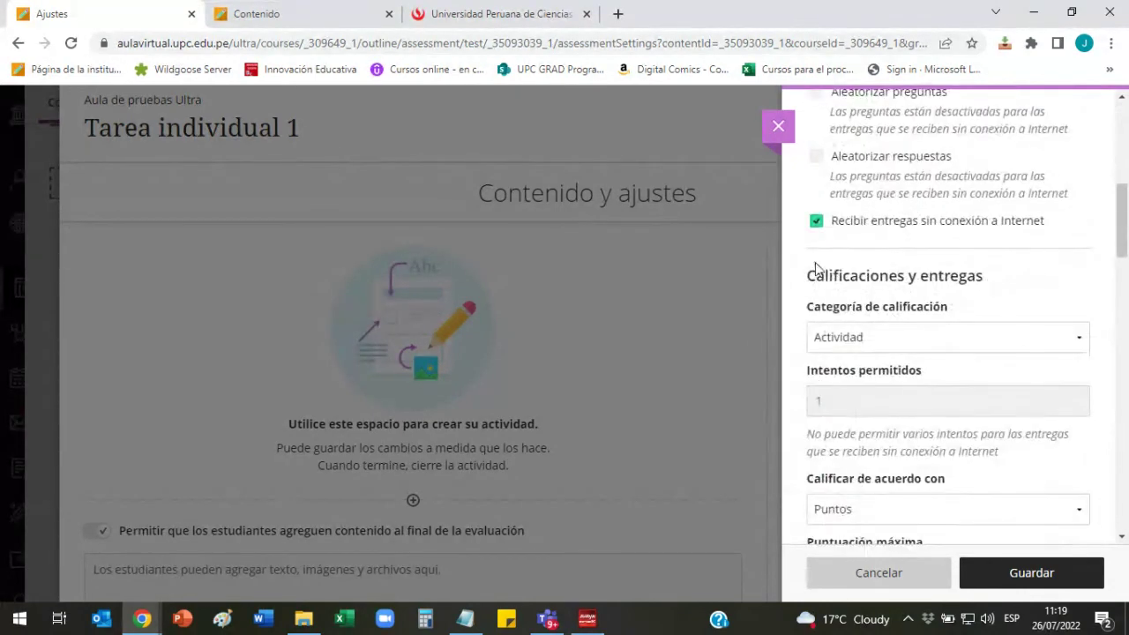
{"action": "scroll", "coordinate": [815, 264], "scroll_direction": "up", "scroll_amount": 1}
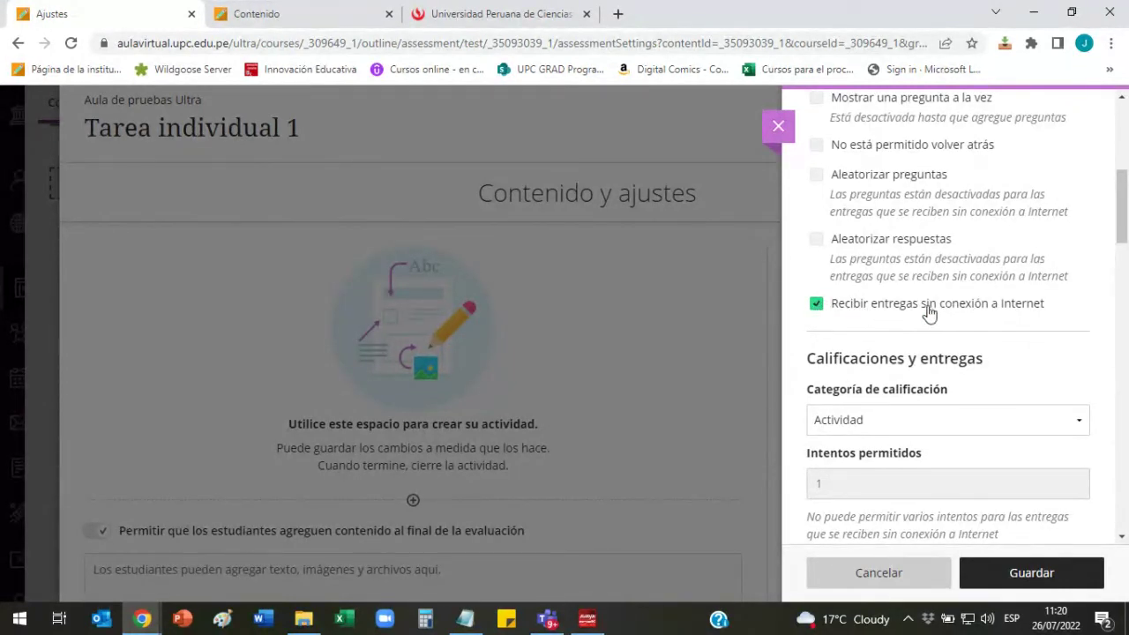
{"action": "left_click", "coordinate": [819, 305]}
Review the options available for Categoría de calificación in the Calificaciones y entregas section without changing the category.
{"action": "scroll", "coordinate": [1028, 309], "scroll_direction": "down", "scroll_amount": 1}
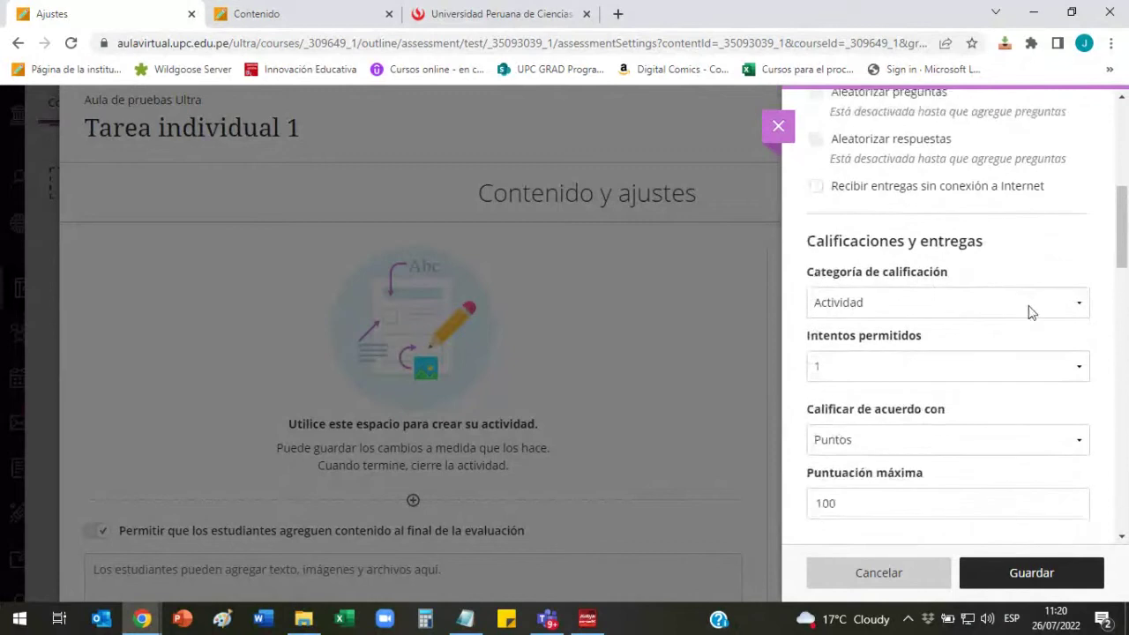
{"action": "scroll", "coordinate": [1032, 312], "scroll_direction": "down", "scroll_amount": 2}
{"action": "scroll", "coordinate": [1084, 290], "scroll_direction": "up", "scroll_amount": 1}
{"action": "left_click", "coordinate": [1073, 222]}
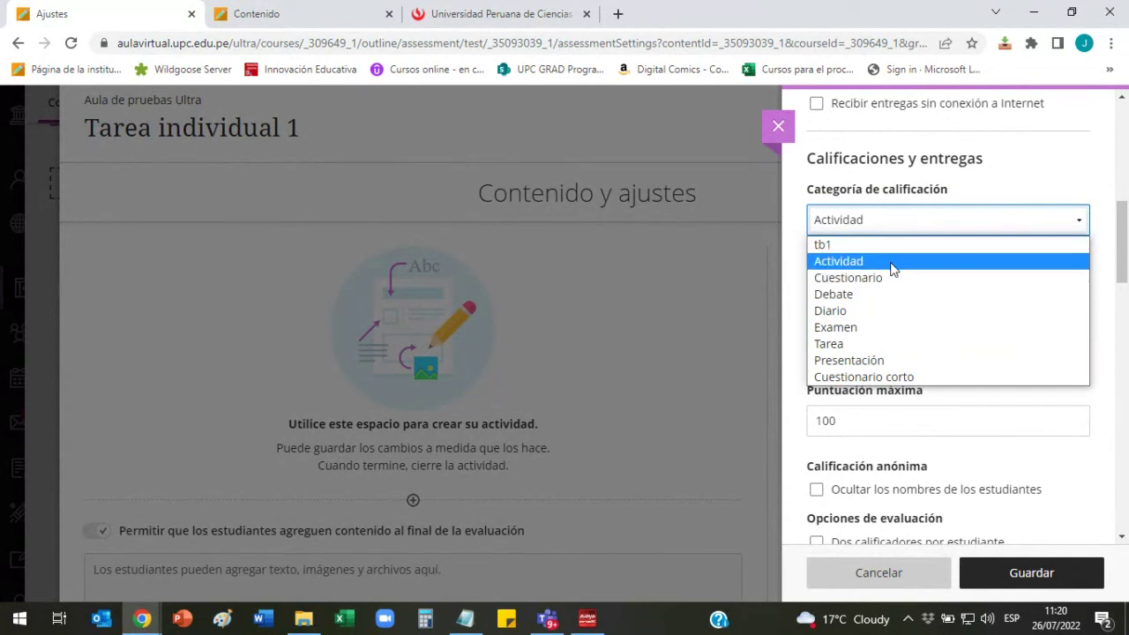
{"action": "left_click", "coordinate": [764, 191]}
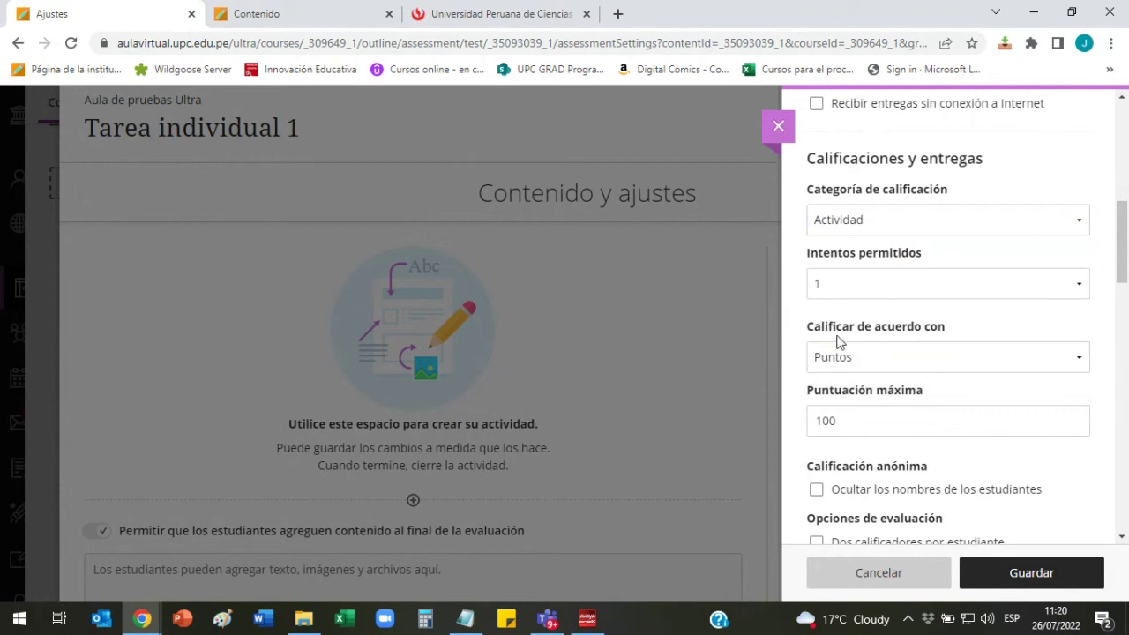
{"action": "key", "text": "Escape"}
{"action": "key", "text": "Escape"}
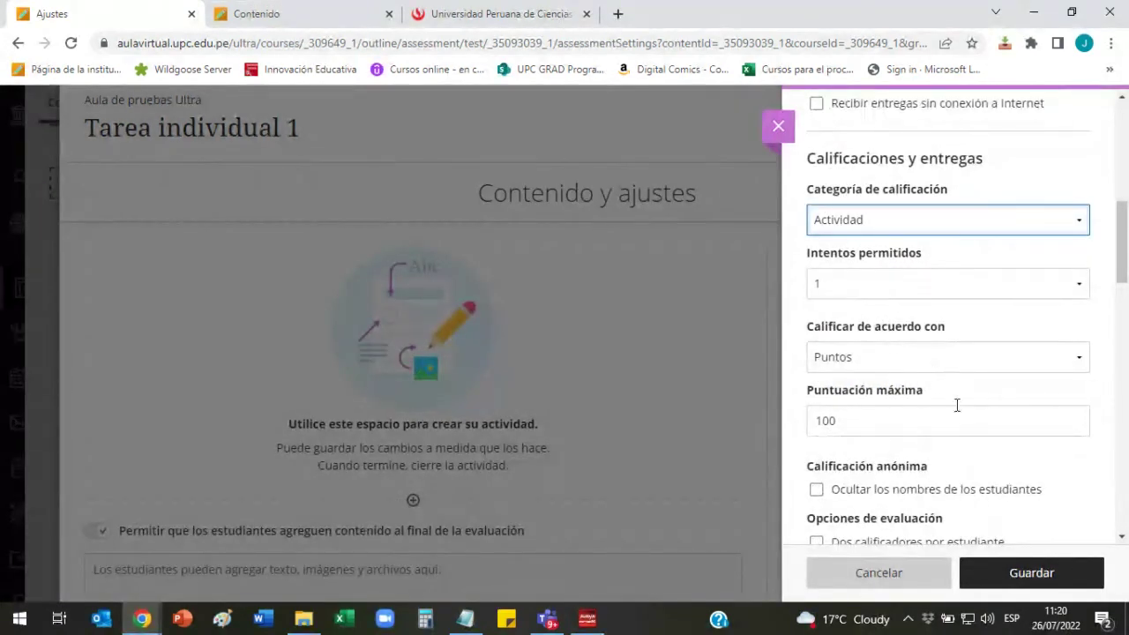
Set Categoría de calificación to Tarea, save the settings and close the assignment.
{"action": "scroll", "coordinate": [957, 405], "scroll_direction": "down", "scroll_amount": 4}
{"action": "scroll", "coordinate": [958, 407], "scroll_direction": "up", "scroll_amount": 5}
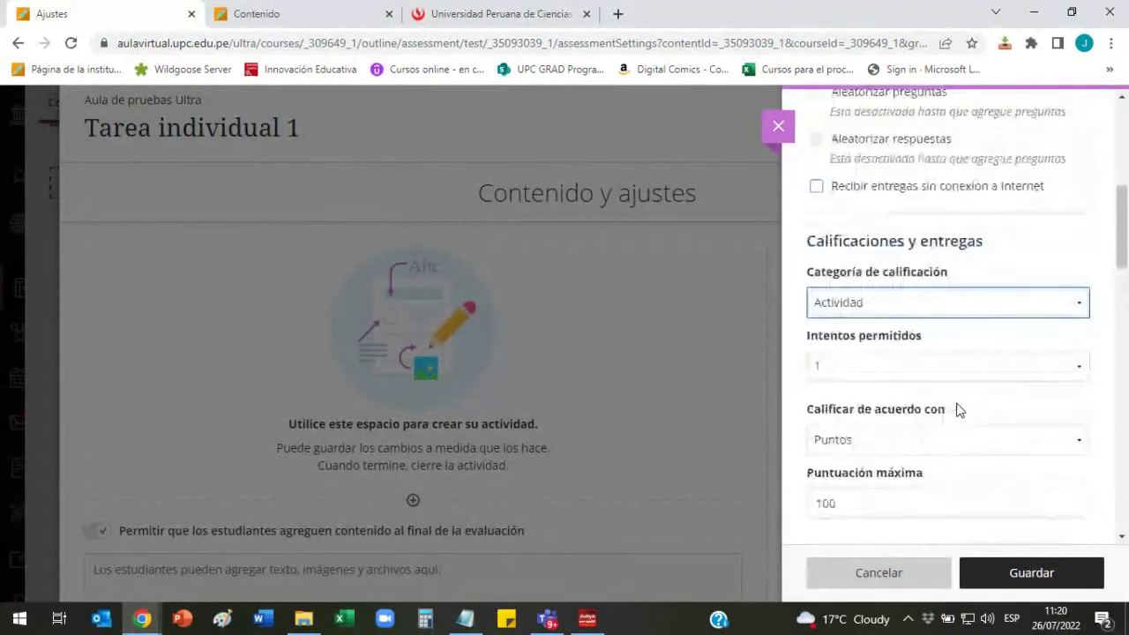
{"action": "scroll", "coordinate": [960, 410], "scroll_direction": "up", "scroll_amount": 1}
{"action": "left_click", "coordinate": [958, 388]}
{"action": "left_click", "coordinate": [891, 506]}
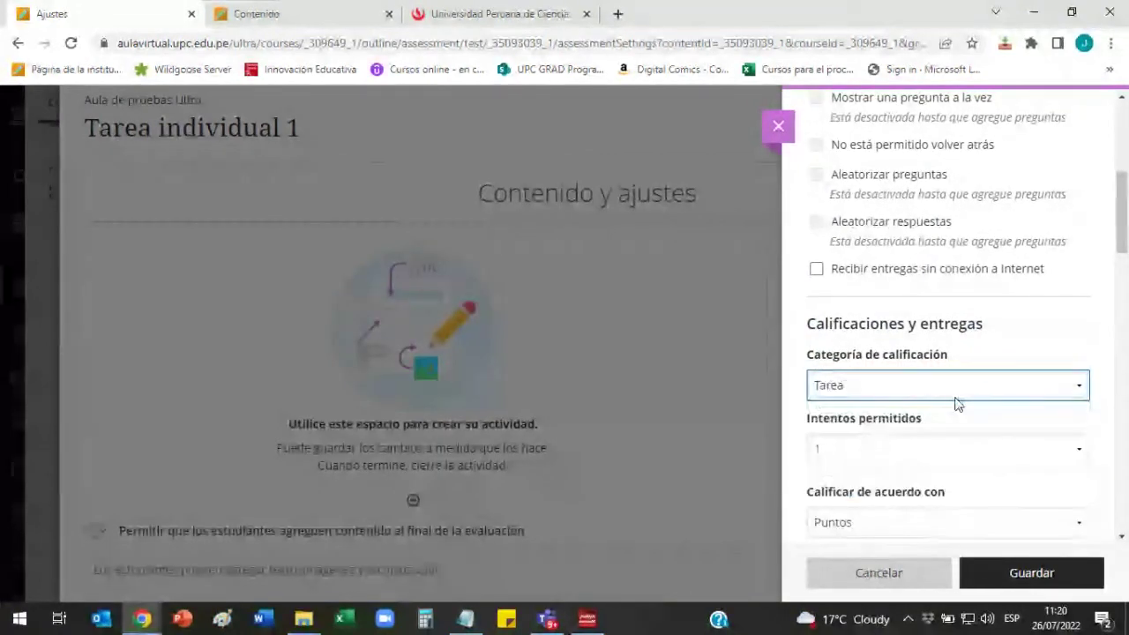
{"action": "left_click", "coordinate": [1024, 573]}
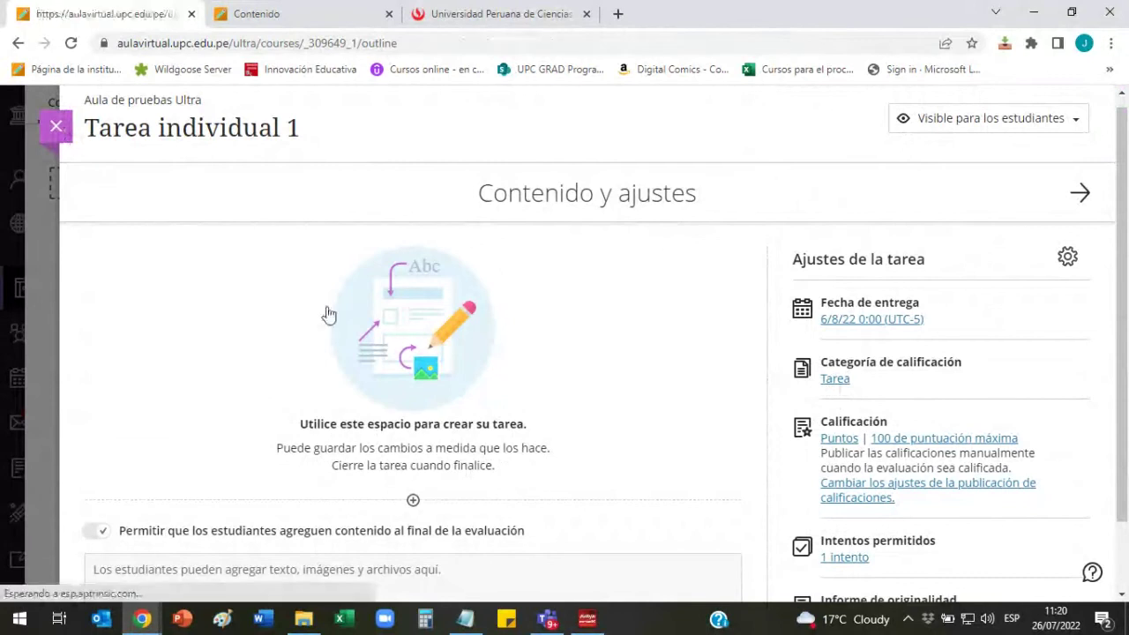
{"action": "key", "text": "Escape"}
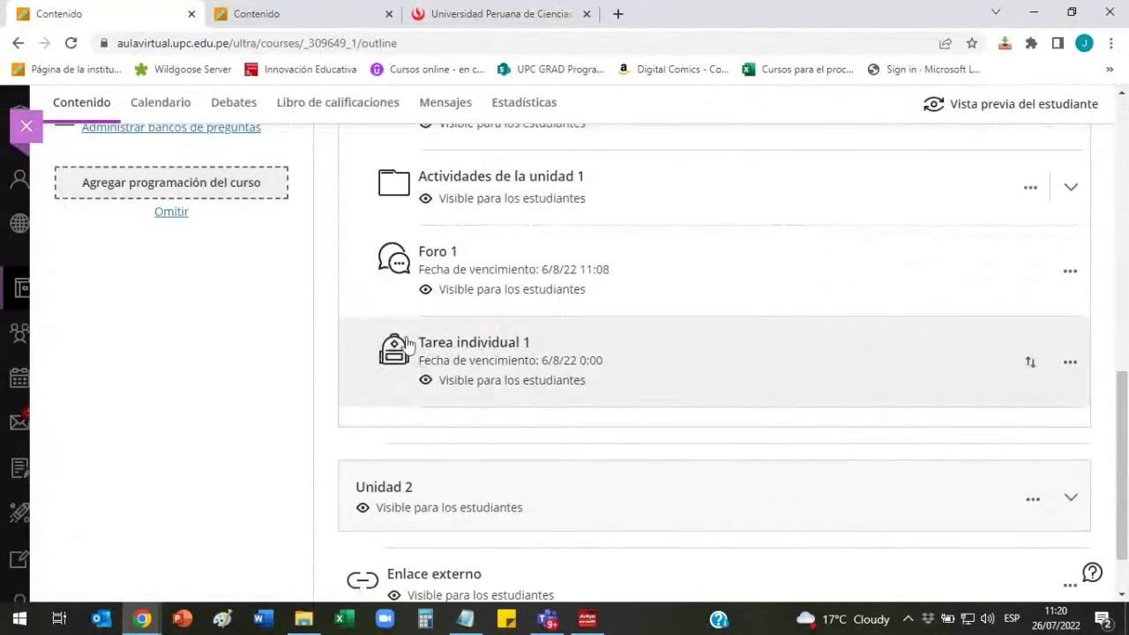
Reopen the settings of Tarea individual 1 and set Puntuación máxima to 20.
{"action": "left_click", "coordinate": [507, 350]}
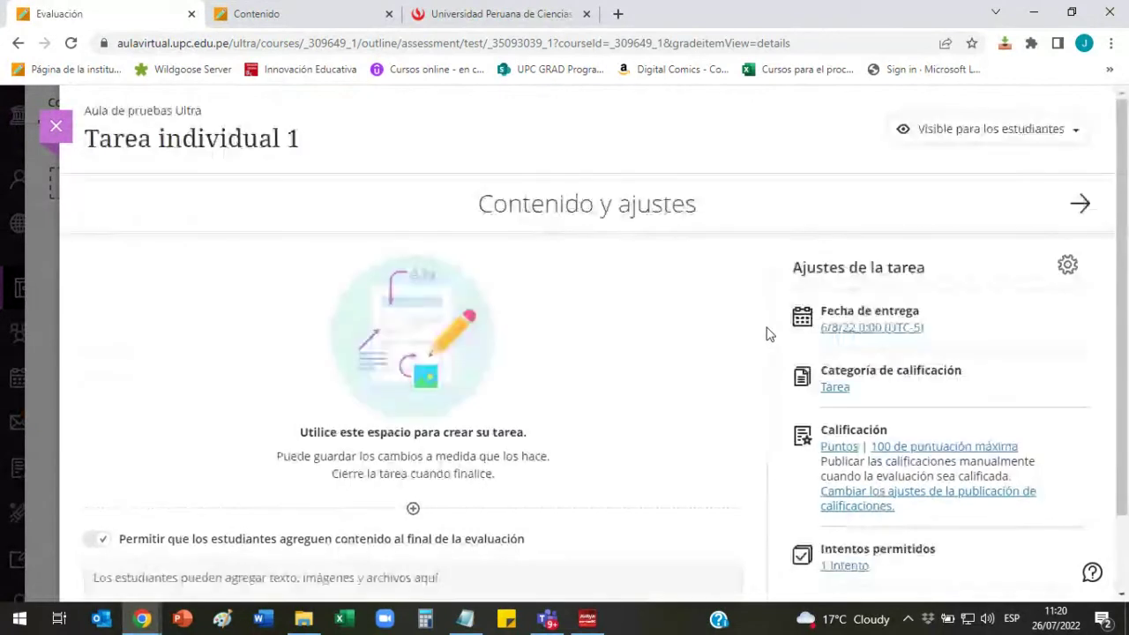
{"action": "left_click", "coordinate": [1067, 266]}
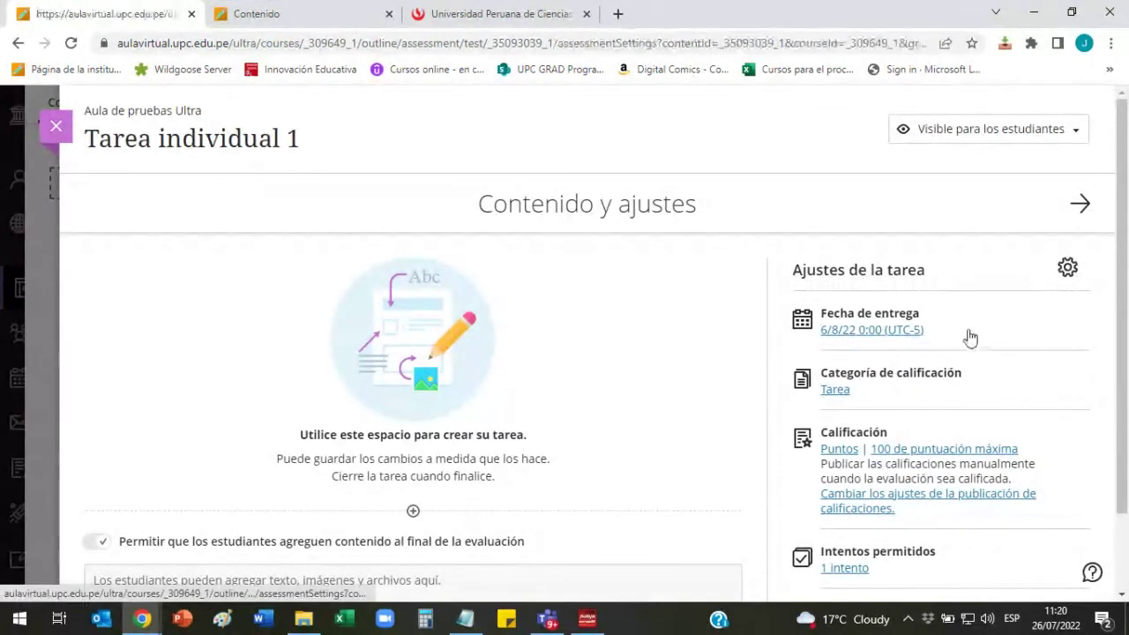
{"action": "mouse_move", "coordinate": [141, 619]}
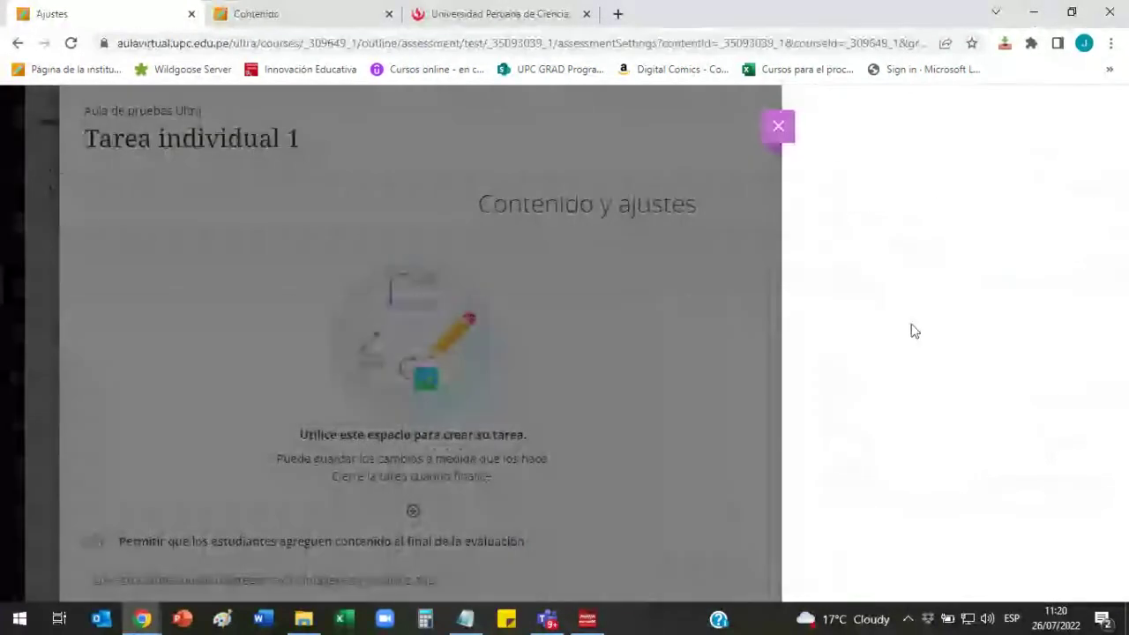
{"action": "scroll", "coordinate": [1031, 360], "scroll_direction": "down", "scroll_amount": 6}
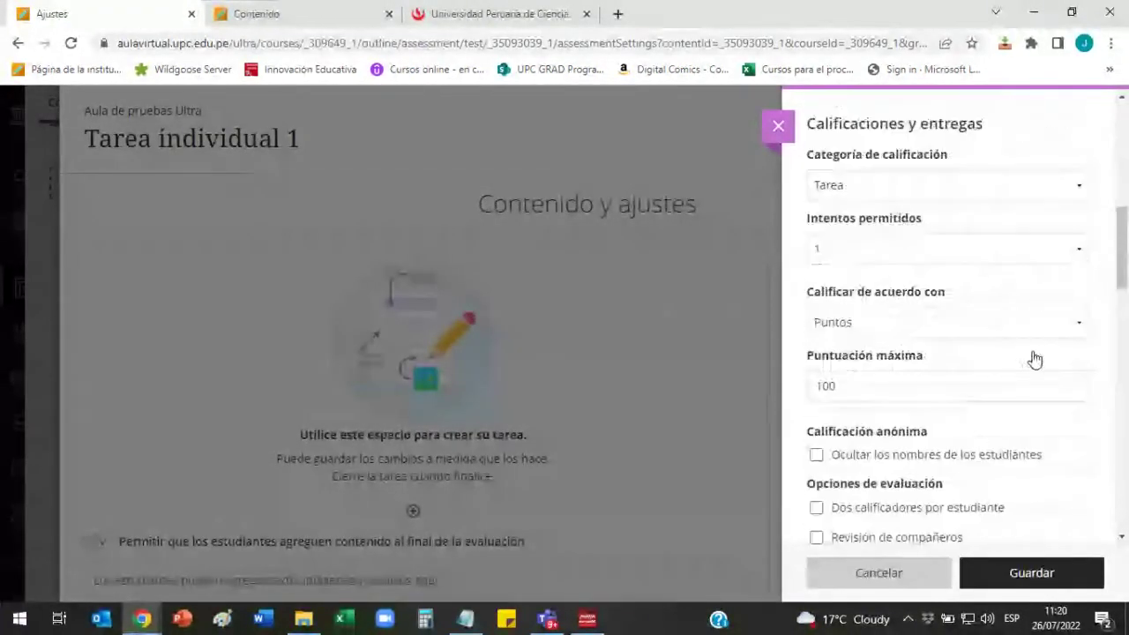
{"action": "scroll", "coordinate": [1034, 359], "scroll_direction": "down", "scroll_amount": 2}
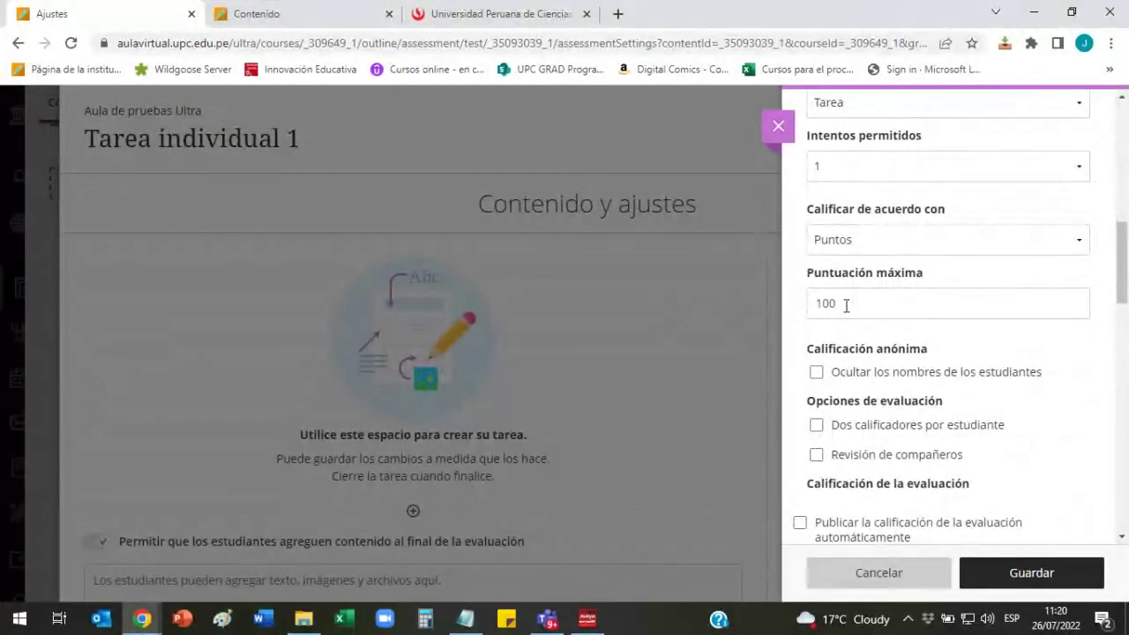
{"action": "double_click", "coordinate": [846, 305]}
{"action": "type", "text": "20"}
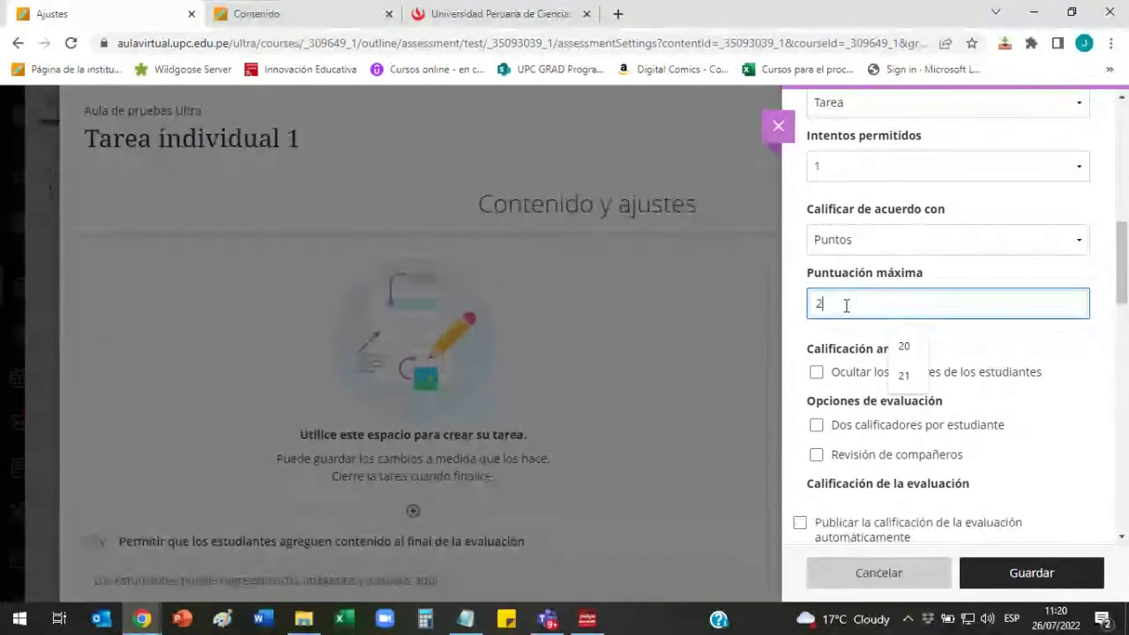
Check the attendee list and the chat in the Collaborate session window, and return to the assignment settings window.
{"action": "left_click", "coordinate": [141, 618]}
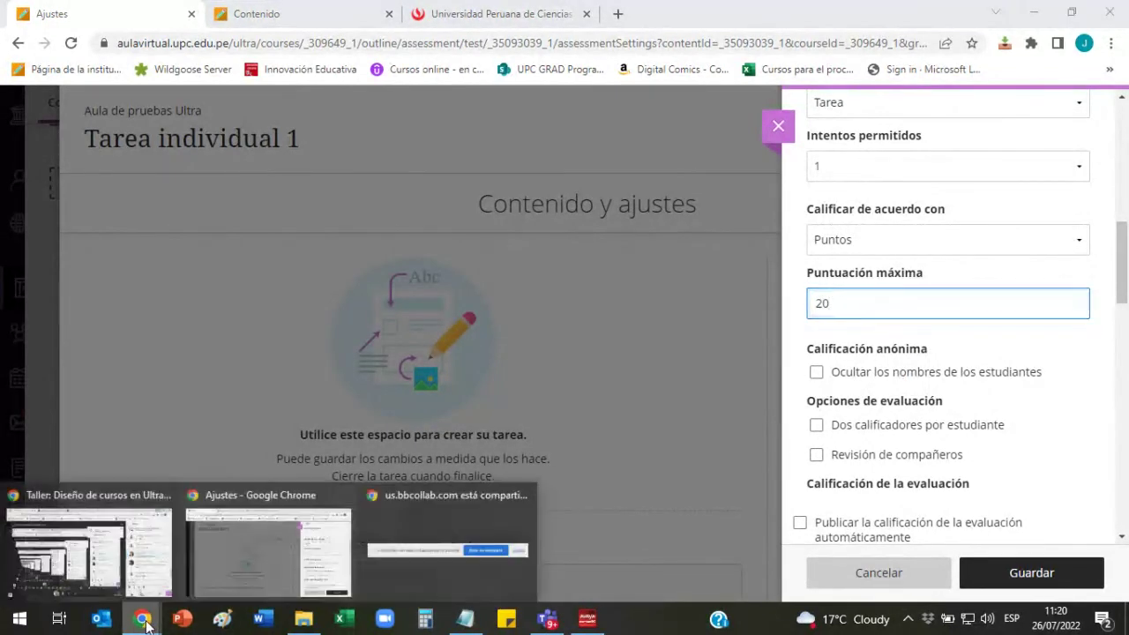
{"action": "left_click", "coordinate": [152, 563]}
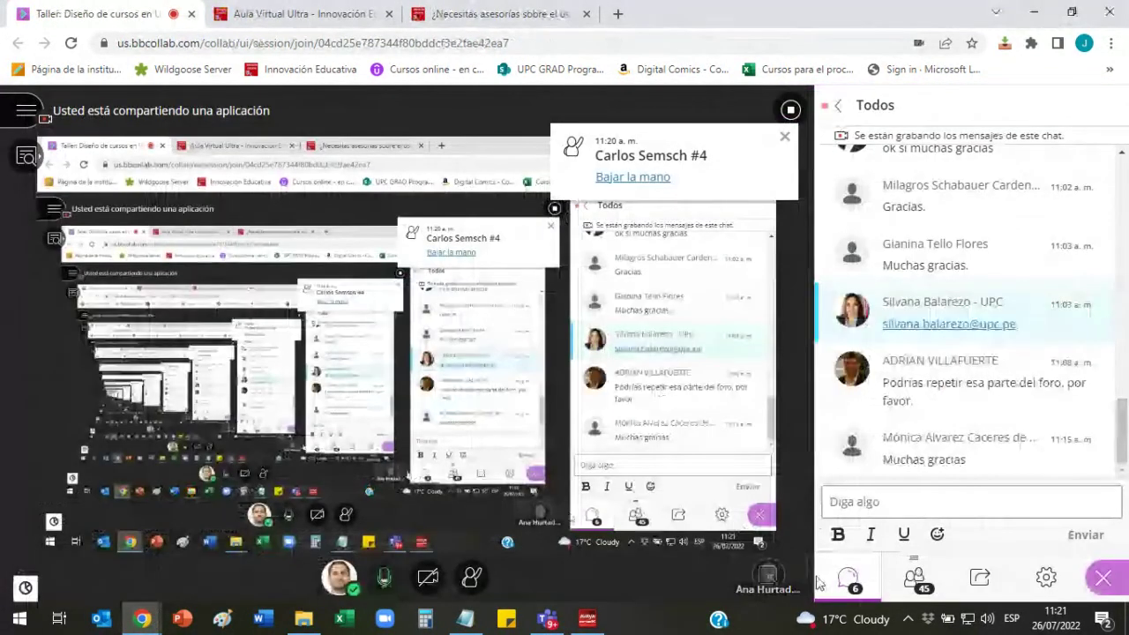
{"action": "left_click", "coordinate": [914, 577]}
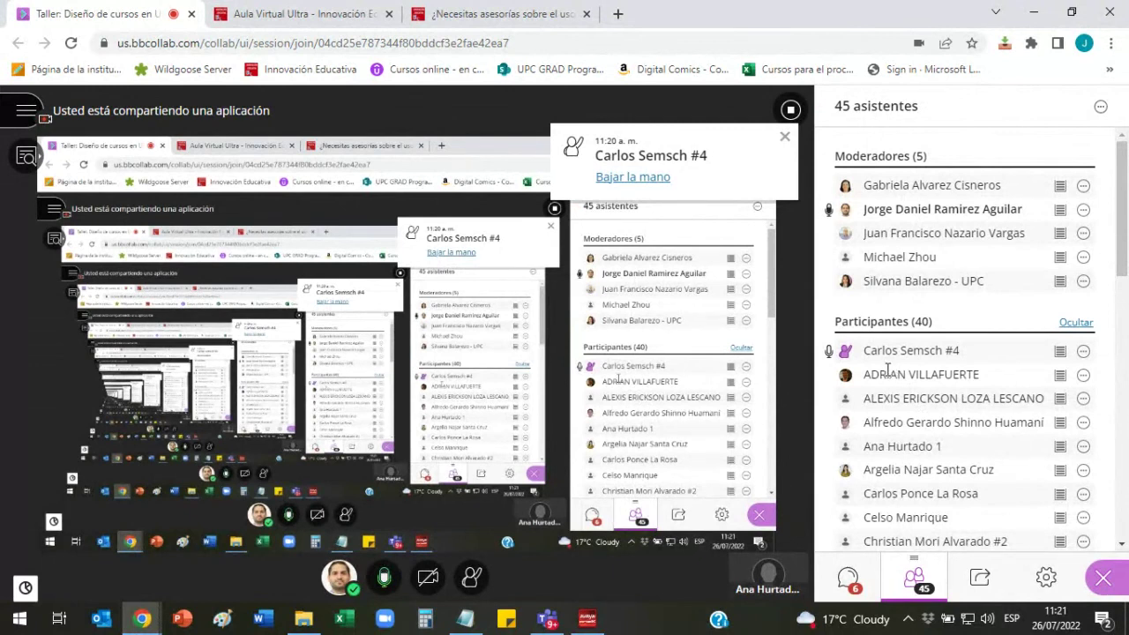
{"action": "left_click", "coordinate": [848, 578]}
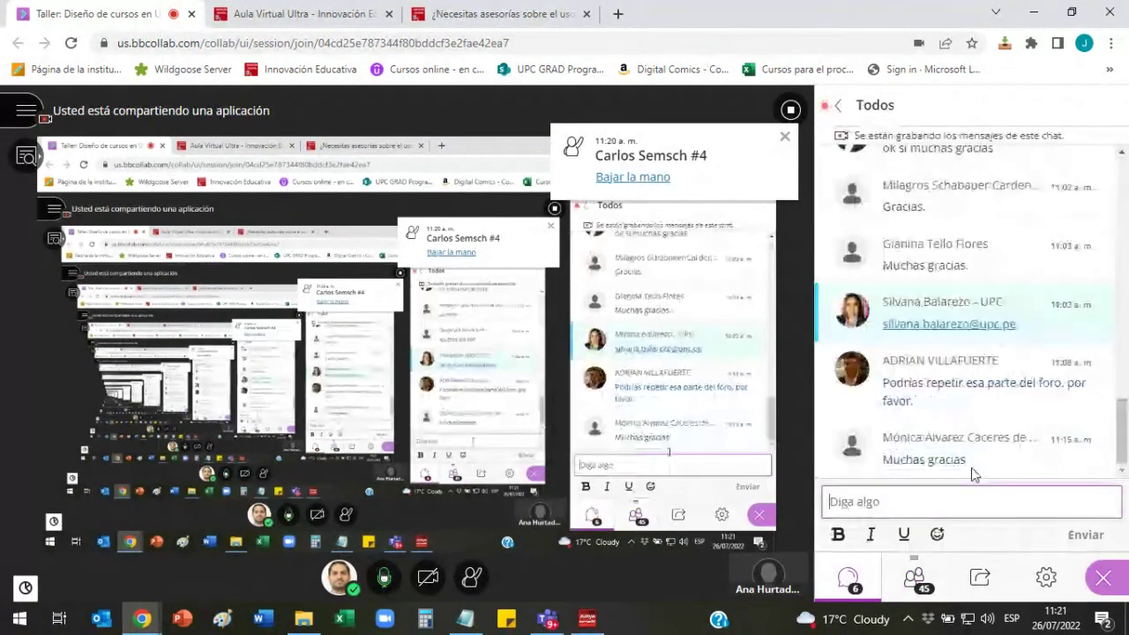
{"action": "left_click", "coordinate": [914, 578]}
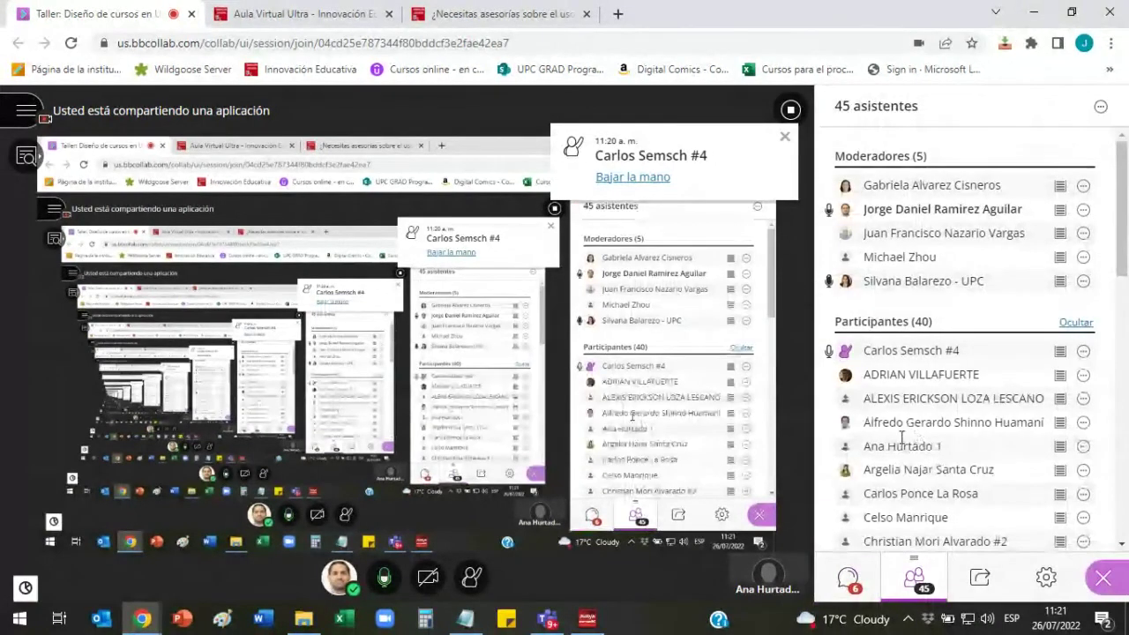
{"action": "left_click", "coordinate": [848, 576]}
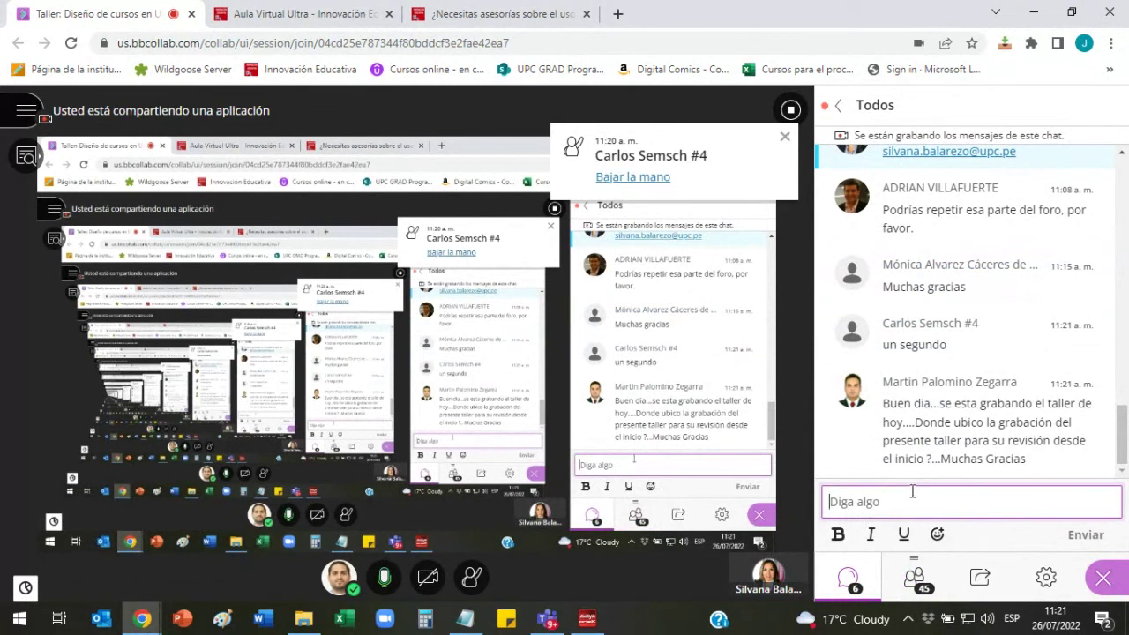
{"action": "mouse_move", "coordinate": [152, 617]}
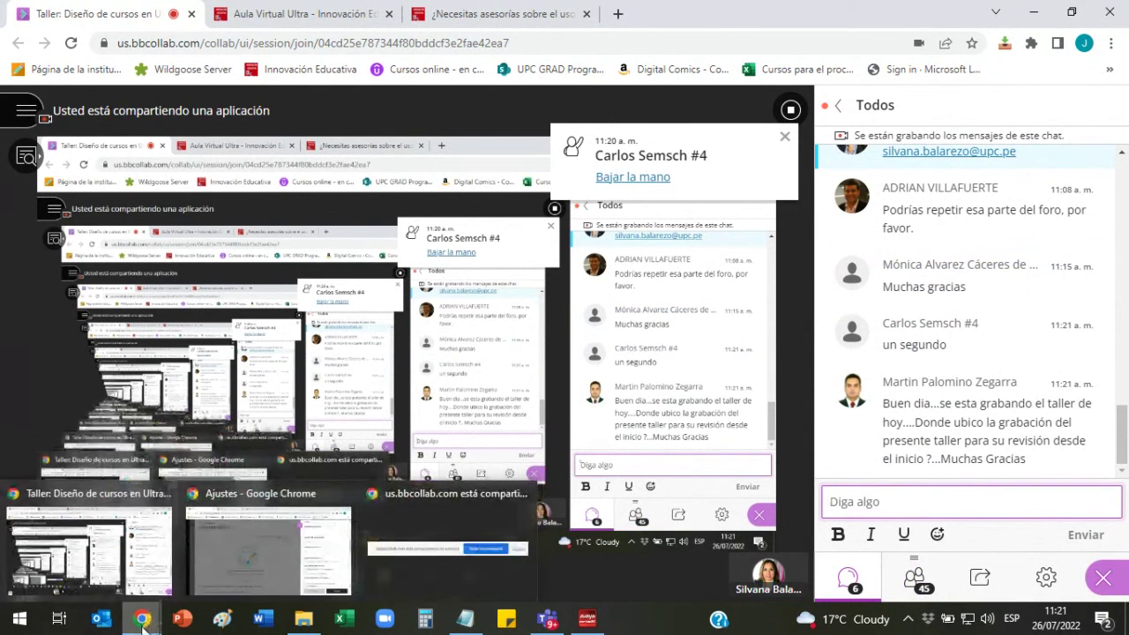
{"action": "left_click", "coordinate": [233, 562]}
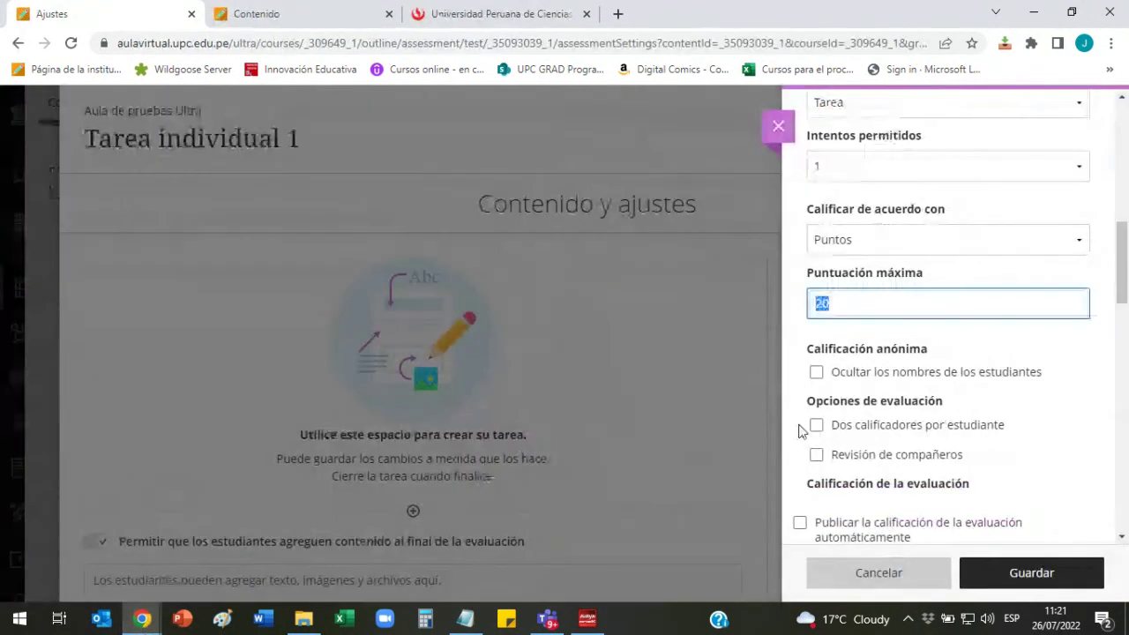
Try the Ocultar los nombres de los estudiantes option under Calificación anónima and turn it back off.
{"action": "scroll", "coordinate": [1122, 283], "scroll_direction": "down", "scroll_amount": 1}
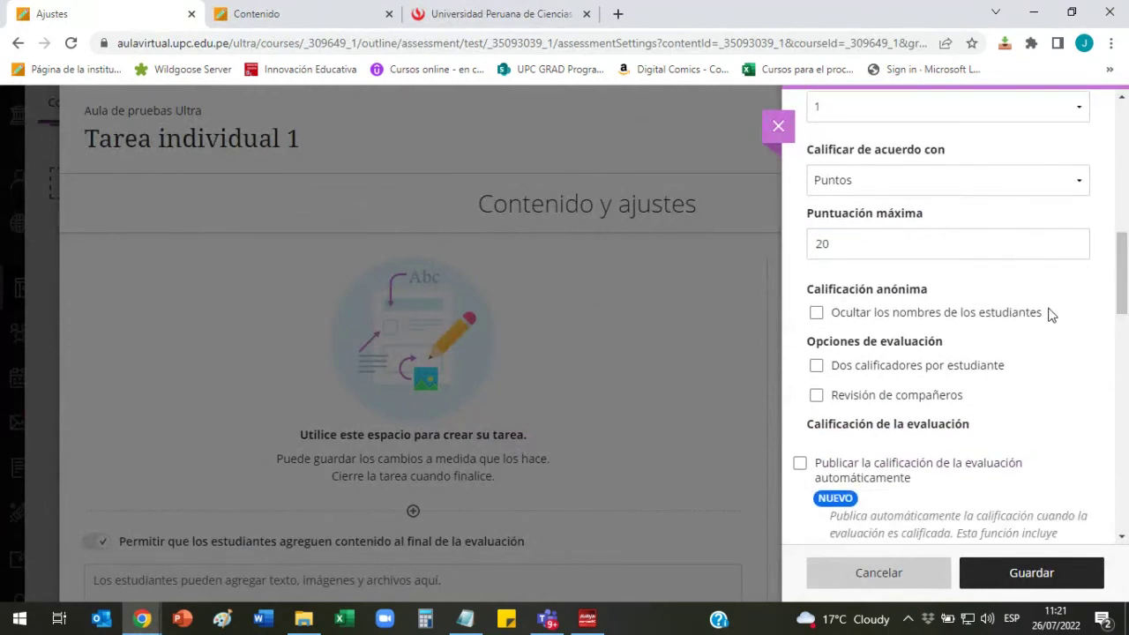
{"action": "scroll", "coordinate": [1124, 277], "scroll_direction": "down", "scroll_amount": 1}
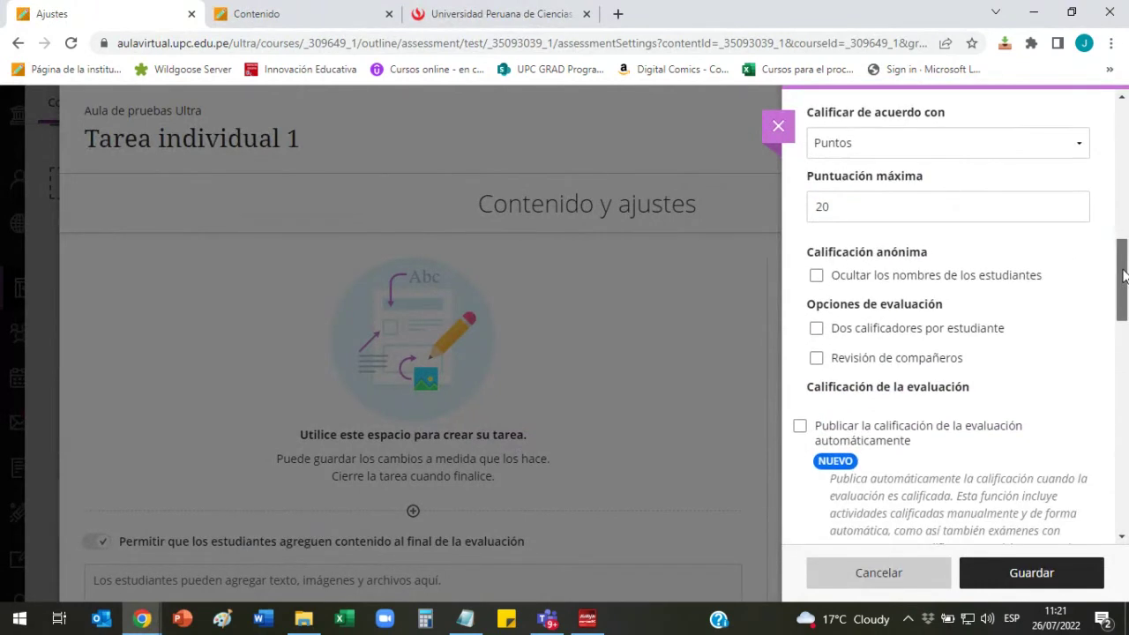
{"action": "scroll", "coordinate": [1124, 277], "scroll_direction": "down", "scroll_amount": 1}
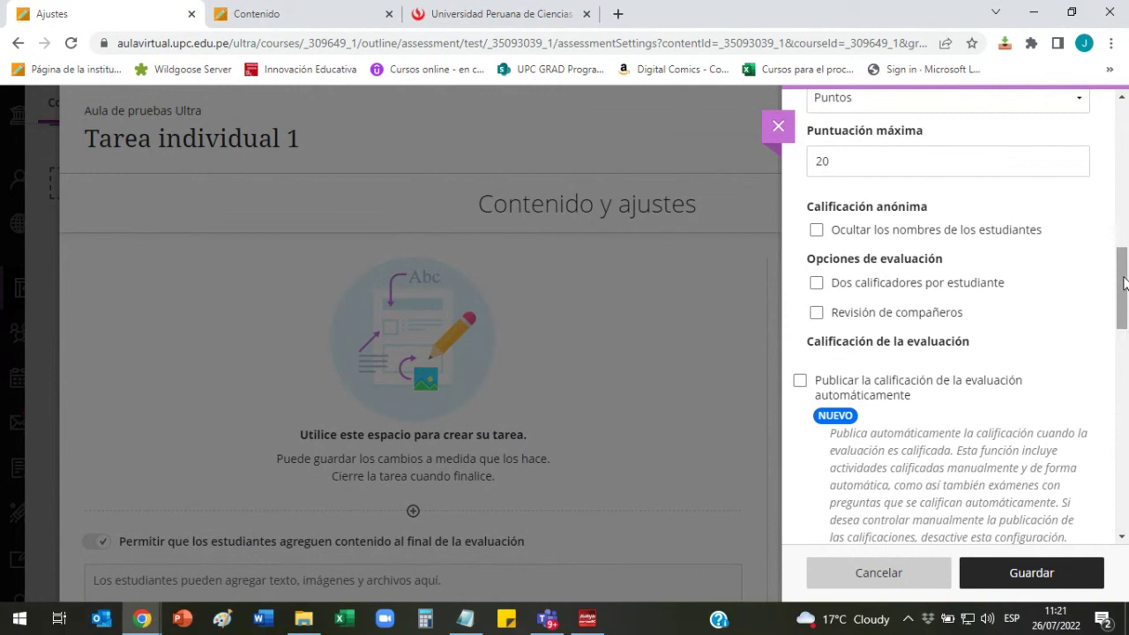
{"action": "scroll", "coordinate": [1078, 265], "scroll_direction": "up", "scroll_amount": 1}
{"action": "left_click", "coordinate": [893, 240]}
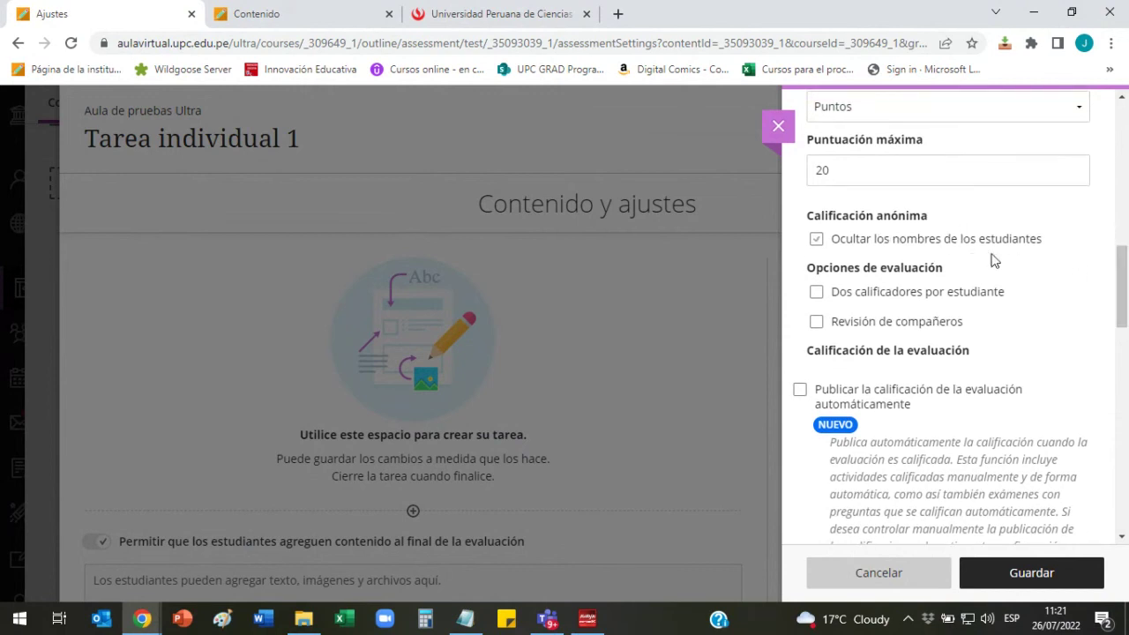
{"action": "scroll", "coordinate": [1067, 266], "scroll_direction": "down", "scroll_amount": 2}
{"action": "scroll", "coordinate": [1050, 259], "scroll_direction": "up", "scroll_amount": 2}
{"action": "left_click", "coordinate": [818, 323]}
{"action": "scroll", "coordinate": [990, 331], "scroll_direction": "down", "scroll_amount": 3}
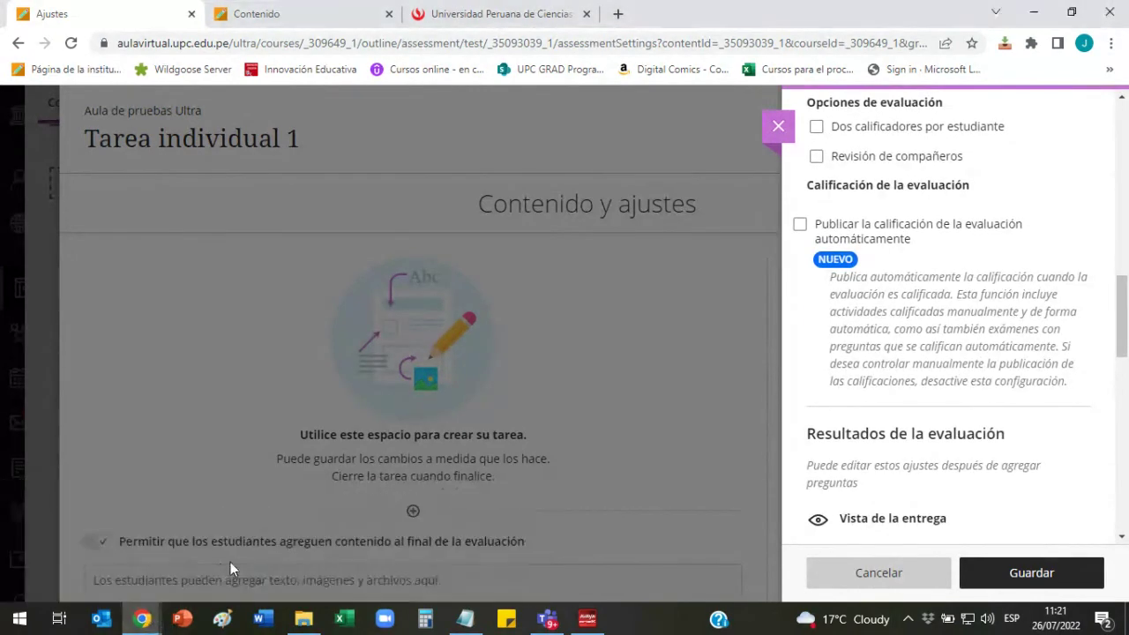
Look at the raised-hand notification and chat in the Collaborate session window, and go back to the assignment settings.
{"action": "mouse_move", "coordinate": [141, 618]}
{"action": "left_click", "coordinate": [123, 551]}
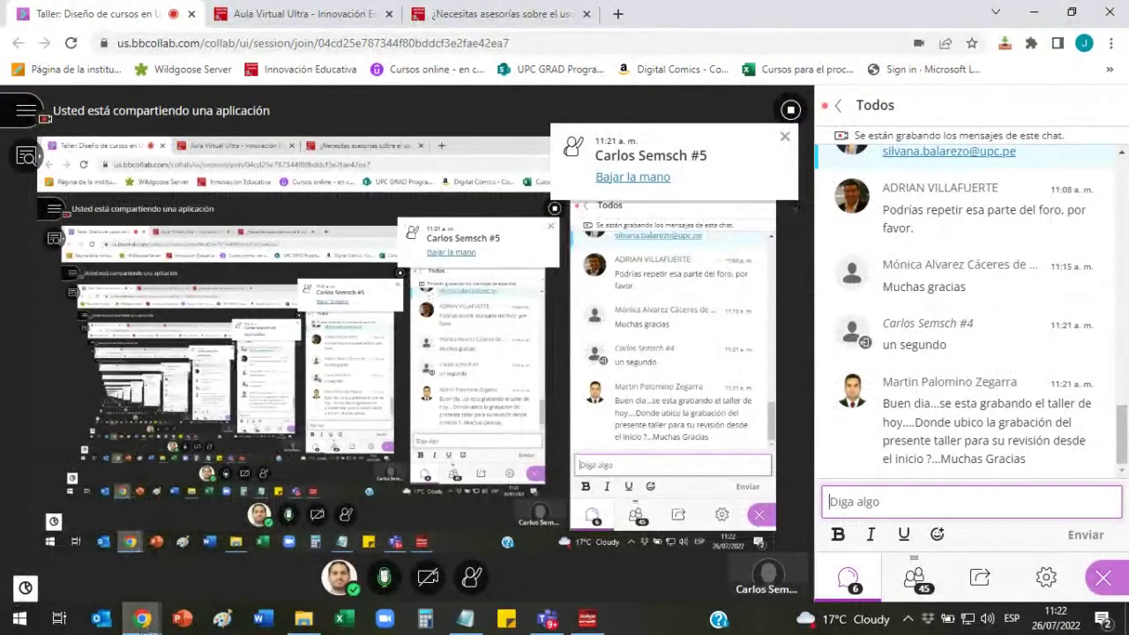
{"action": "mouse_move", "coordinate": [141, 618]}
{"action": "left_click", "coordinate": [303, 563]}
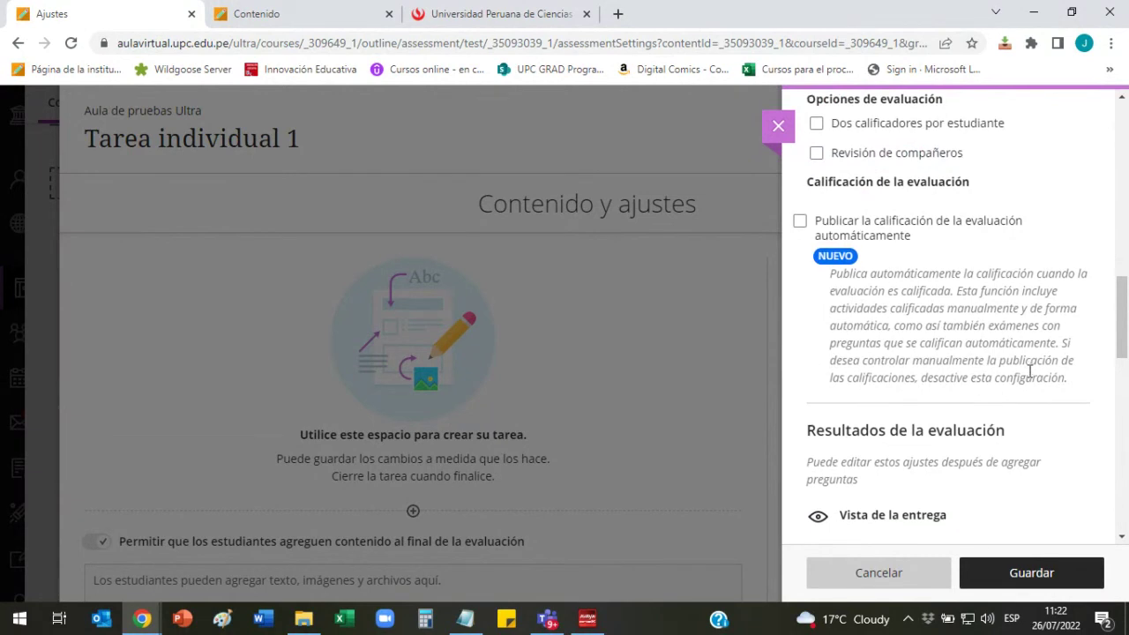
Examine the remaining settings of Tarea individual 1: Resultados de la evaluación, Seguridad en las evaluaciones and Herramientas adicionales.
{"action": "scroll", "coordinate": [1030, 371], "scroll_direction": "down", "scroll_amount": 1}
{"action": "scroll", "coordinate": [1029, 374], "scroll_direction": "down", "scroll_amount": 1}
{"action": "scroll", "coordinate": [1029, 377], "scroll_direction": "down", "scroll_amount": 4}
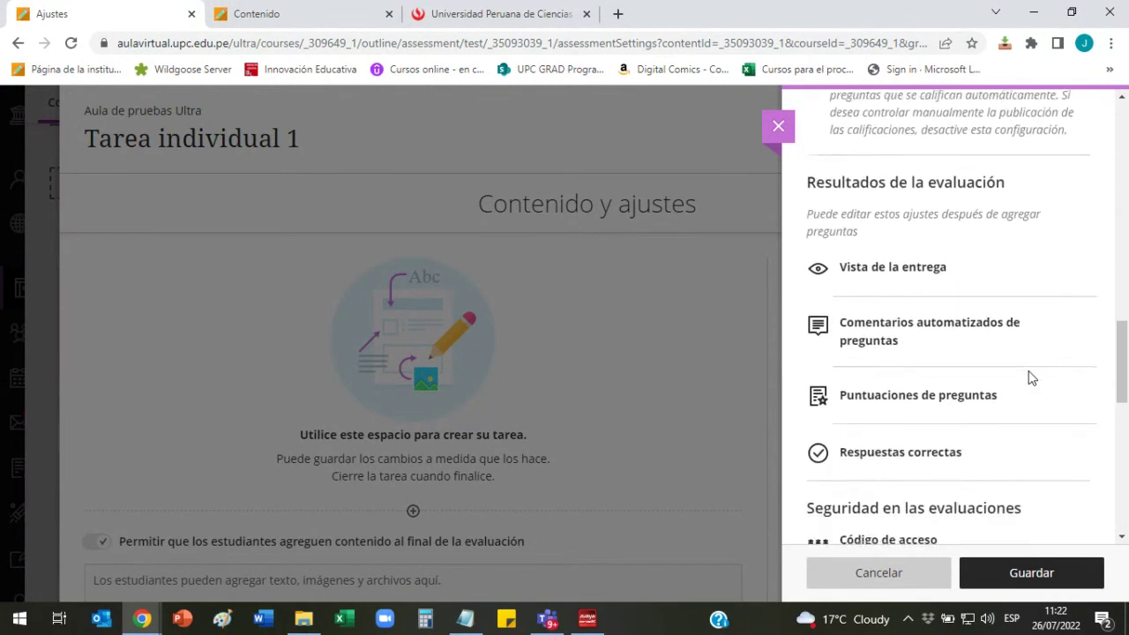
{"action": "scroll", "coordinate": [1032, 377], "scroll_direction": "down", "scroll_amount": 2}
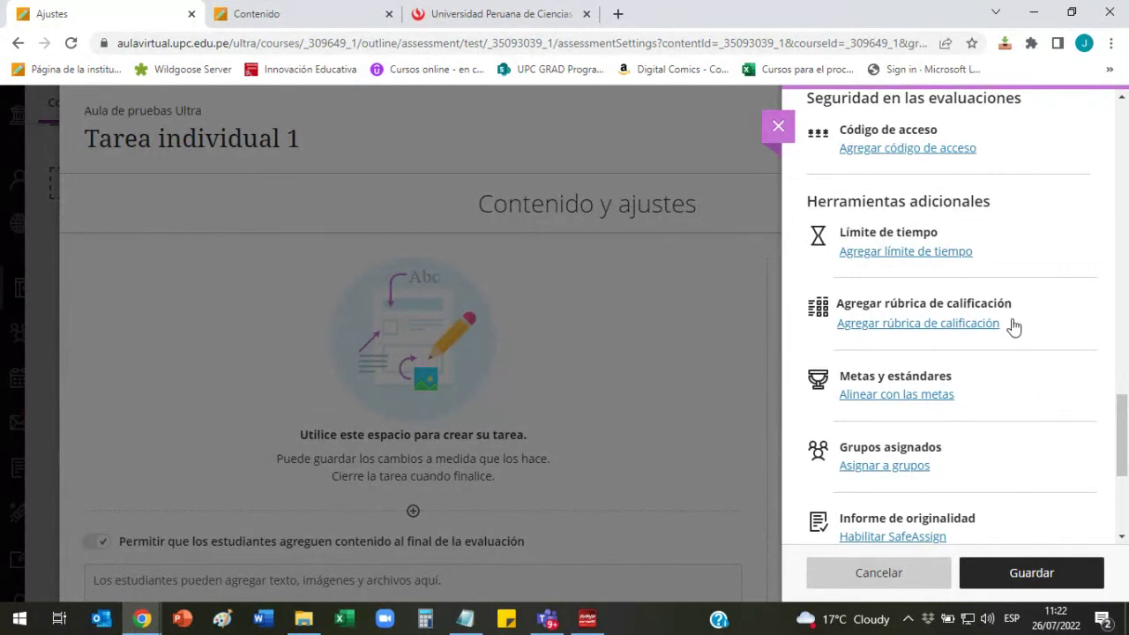
{"action": "scroll", "coordinate": [975, 216], "scroll_direction": "up", "scroll_amount": 4}
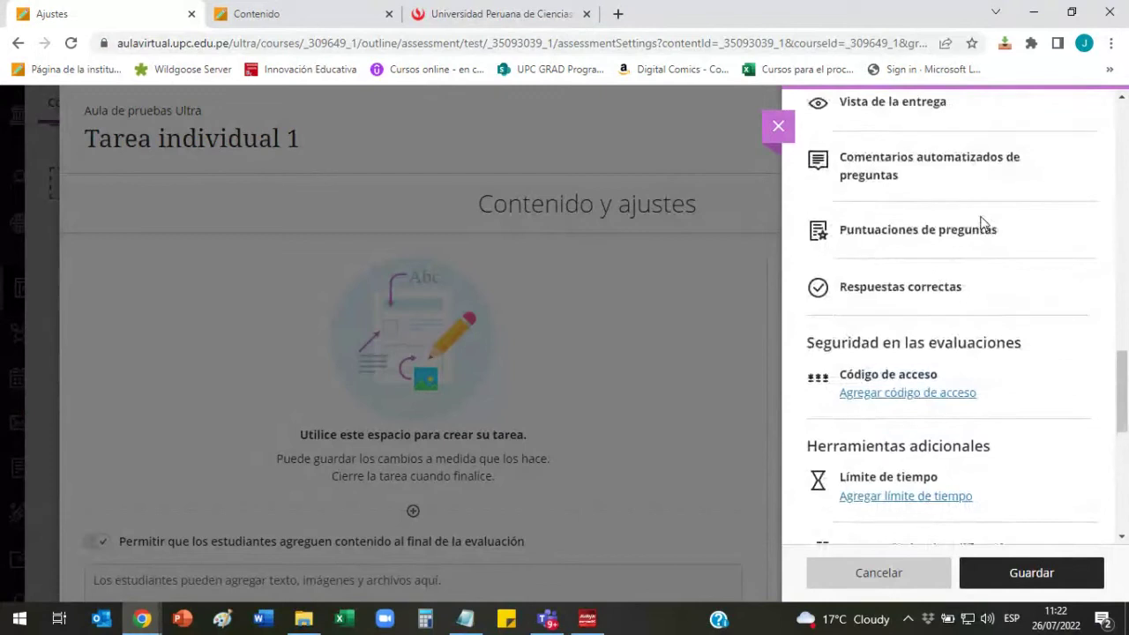
{"action": "scroll", "coordinate": [980, 221], "scroll_direction": "down", "scroll_amount": 3}
{"action": "scroll", "coordinate": [970, 212], "scroll_direction": "down", "scroll_amount": 2}
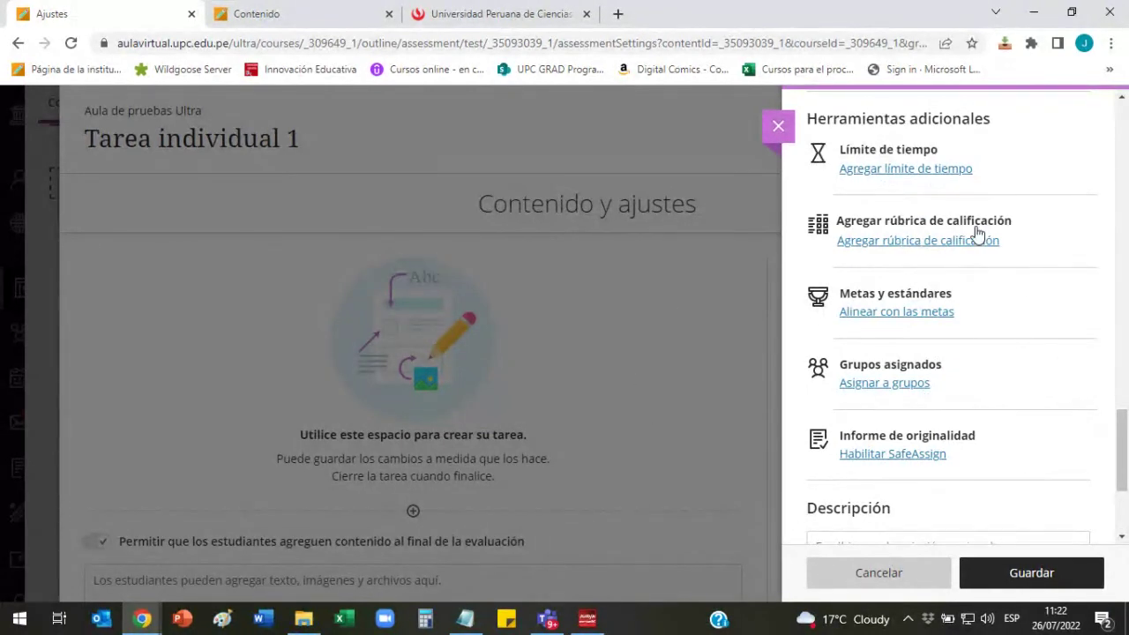
{"action": "scroll", "coordinate": [1013, 319], "scroll_direction": "up", "scroll_amount": 10}
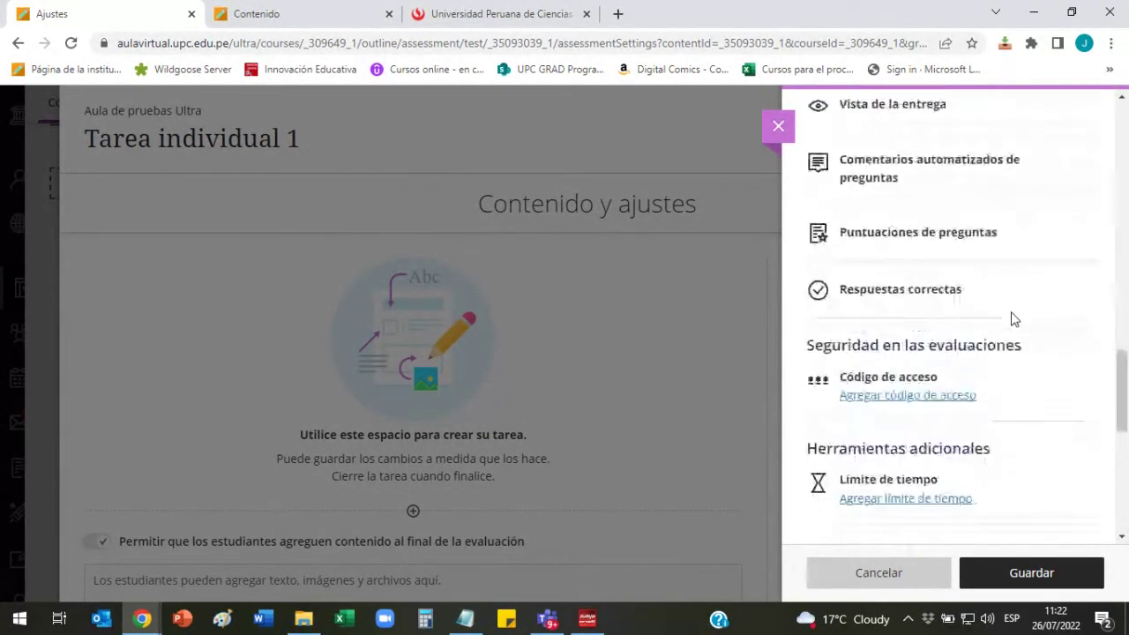
{"action": "scroll", "coordinate": [1013, 319], "scroll_direction": "down", "scroll_amount": 5}
{"action": "scroll", "coordinate": [1013, 319], "scroll_direction": "down", "scroll_amount": 10}
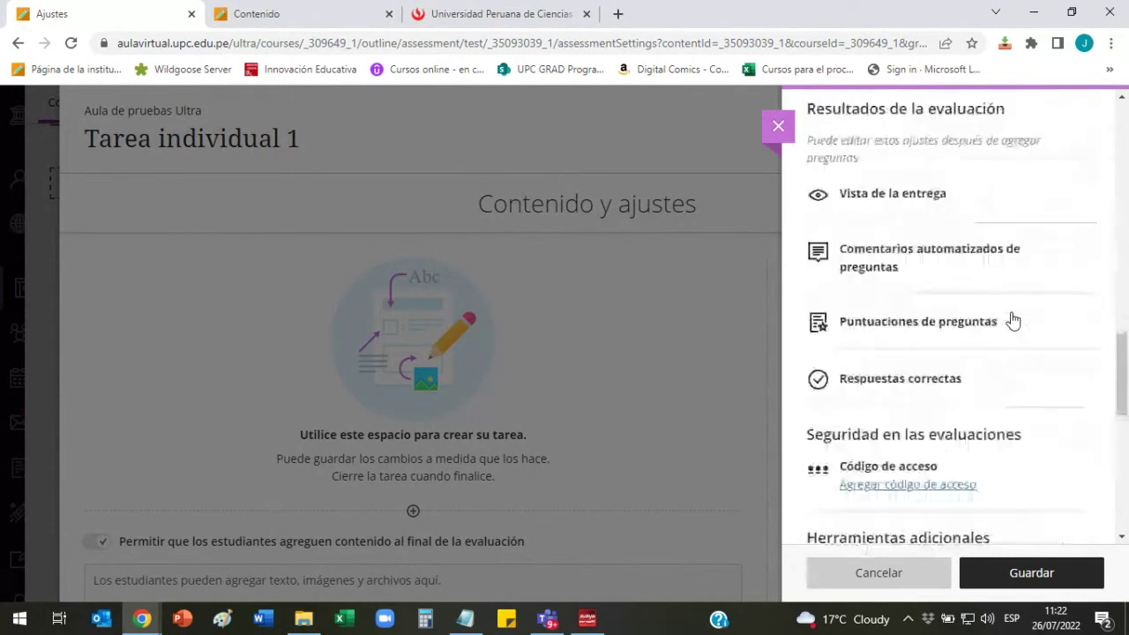
Review the Grupos asignados and Informe de originalidad options of Tarea individual 1, along with its grading and due date settings.
{"action": "scroll", "coordinate": [1013, 319], "scroll_direction": "up", "scroll_amount": 3}
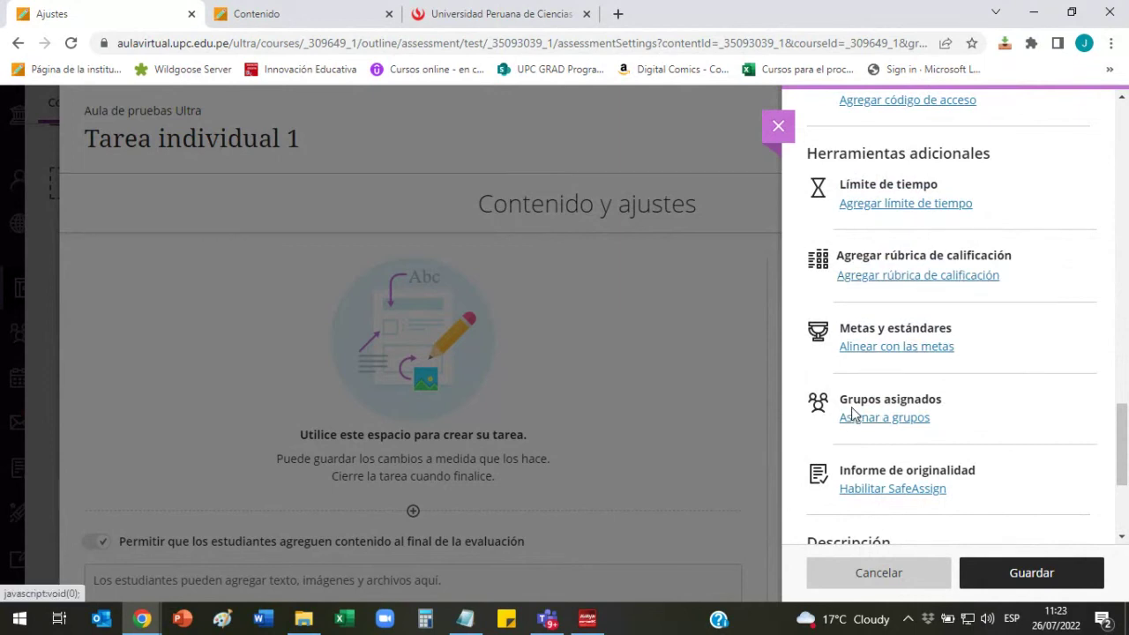
{"action": "left_click_drag", "start_coordinate": [840, 398], "coordinate": [939, 399]}
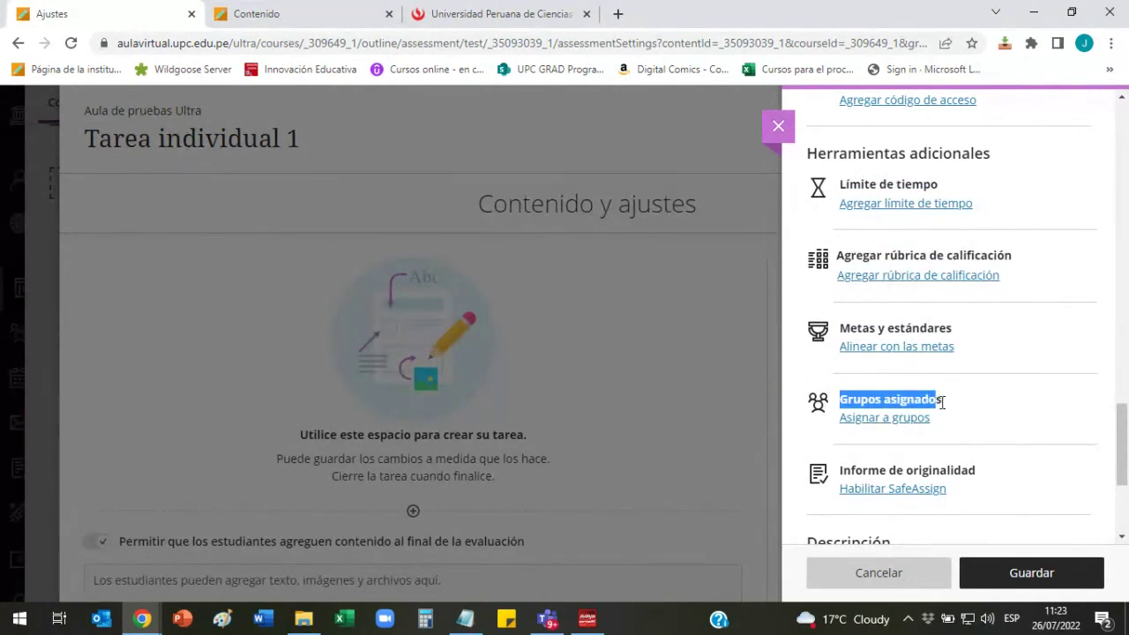
{"action": "left_click", "coordinate": [872, 397]}
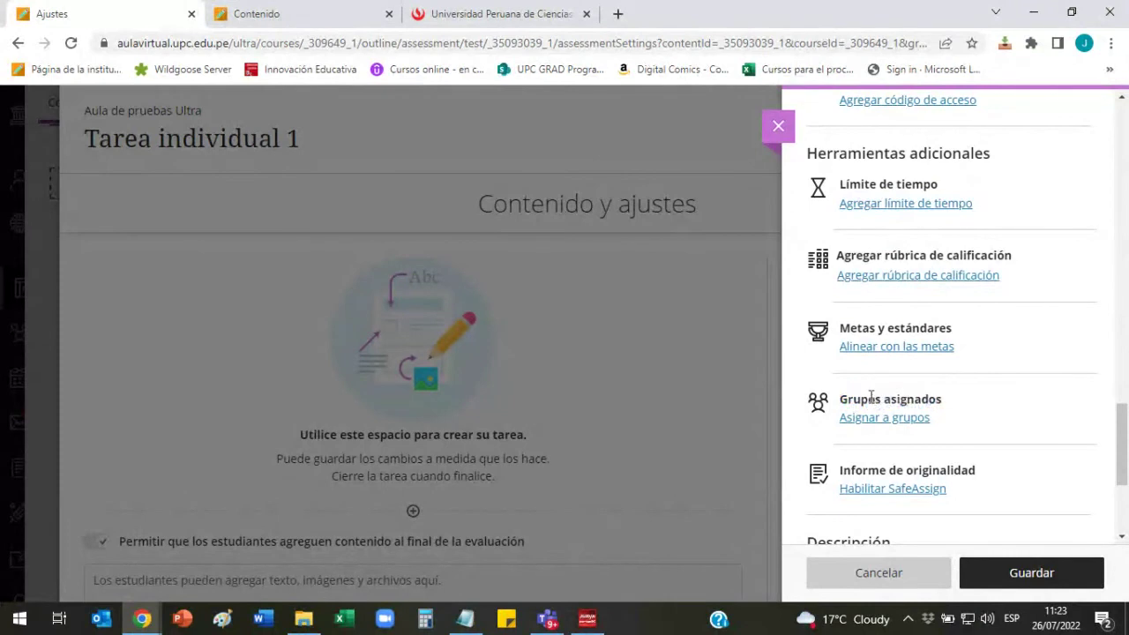
{"action": "left_click_drag", "start_coordinate": [842, 400], "coordinate": [938, 401]}
{"action": "left_click", "coordinate": [922, 399]}
{"action": "scroll", "coordinate": [1026, 408], "scroll_direction": "down", "scroll_amount": 1}
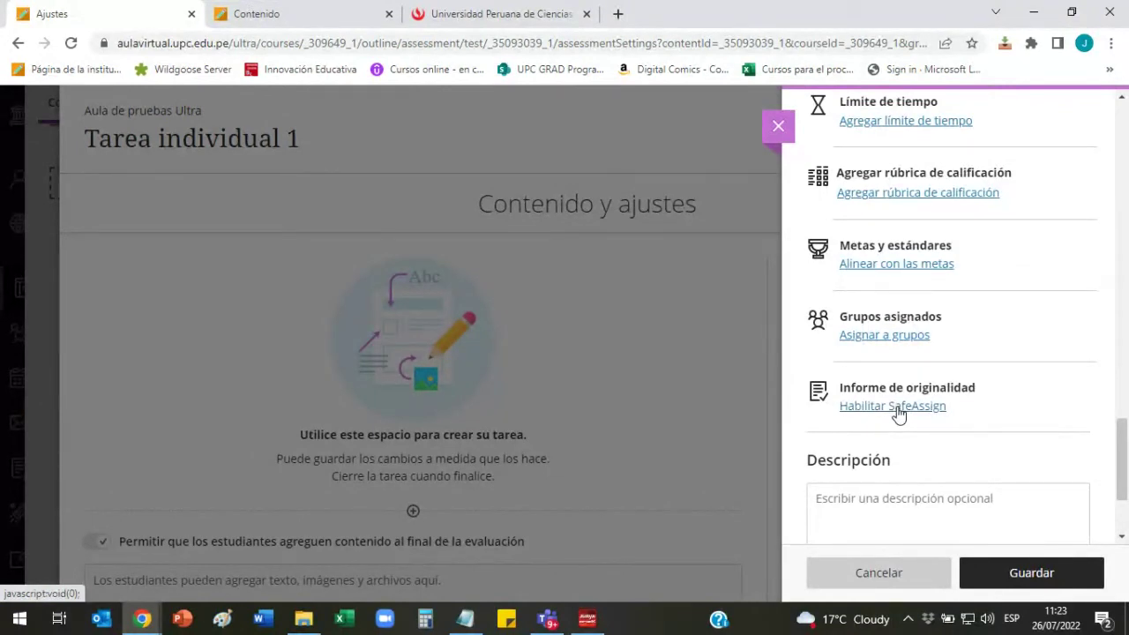
{"action": "scroll", "coordinate": [982, 432], "scroll_direction": "up", "scroll_amount": 15}
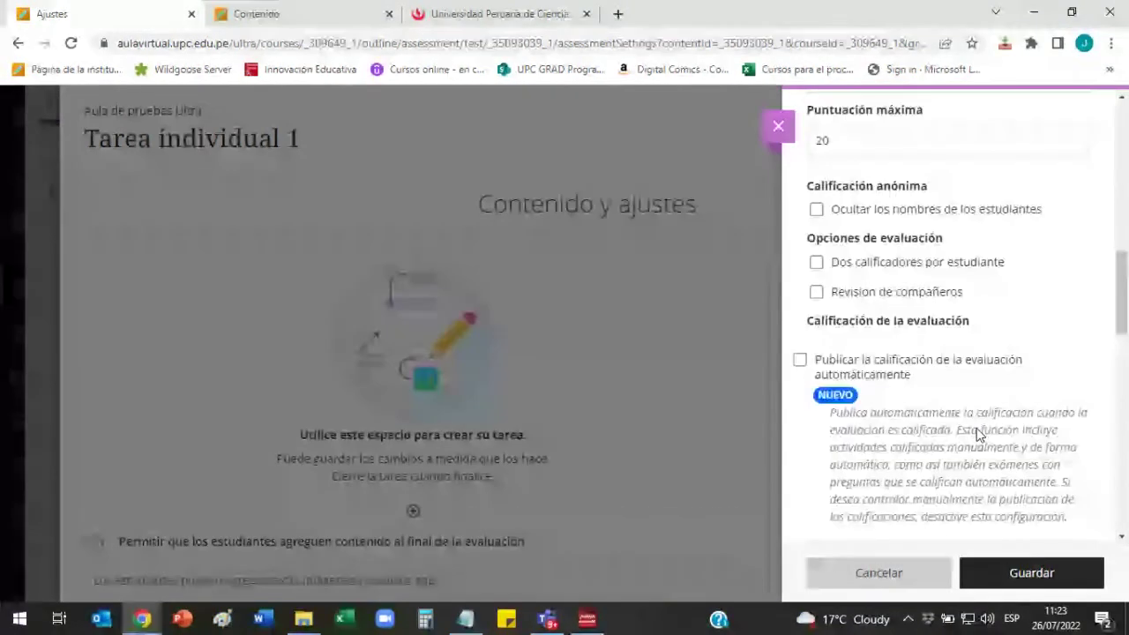
{"action": "scroll", "coordinate": [977, 434], "scroll_direction": "down", "scroll_amount": 5}
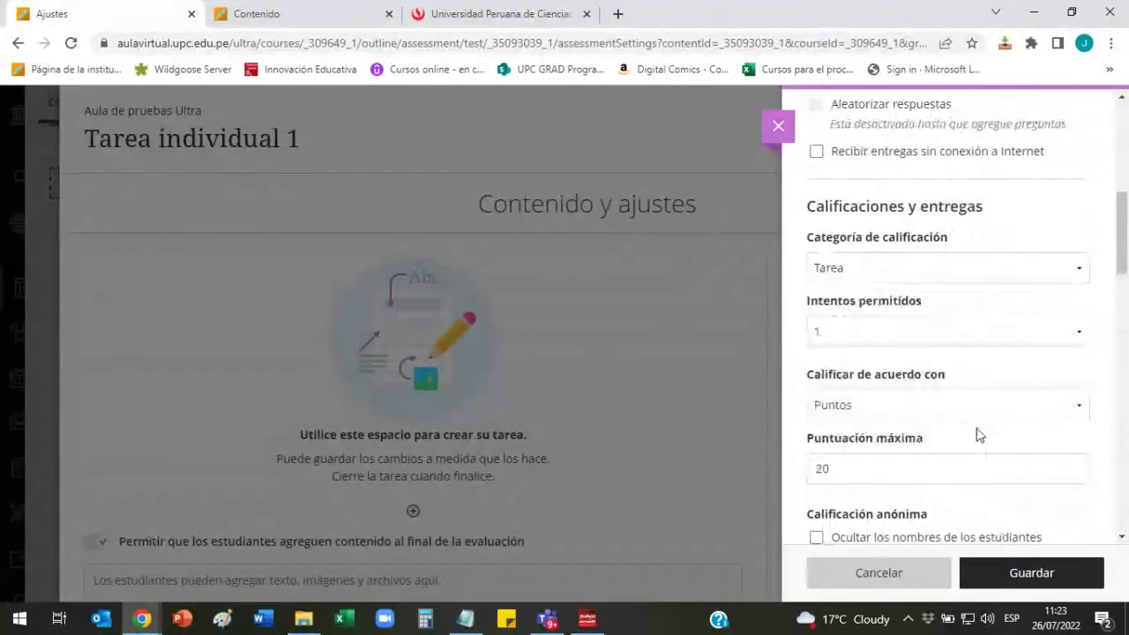
{"action": "scroll", "coordinate": [980, 435], "scroll_direction": "up", "scroll_amount": 1}
{"action": "scroll", "coordinate": [977, 435], "scroll_direction": "up", "scroll_amount": 6}
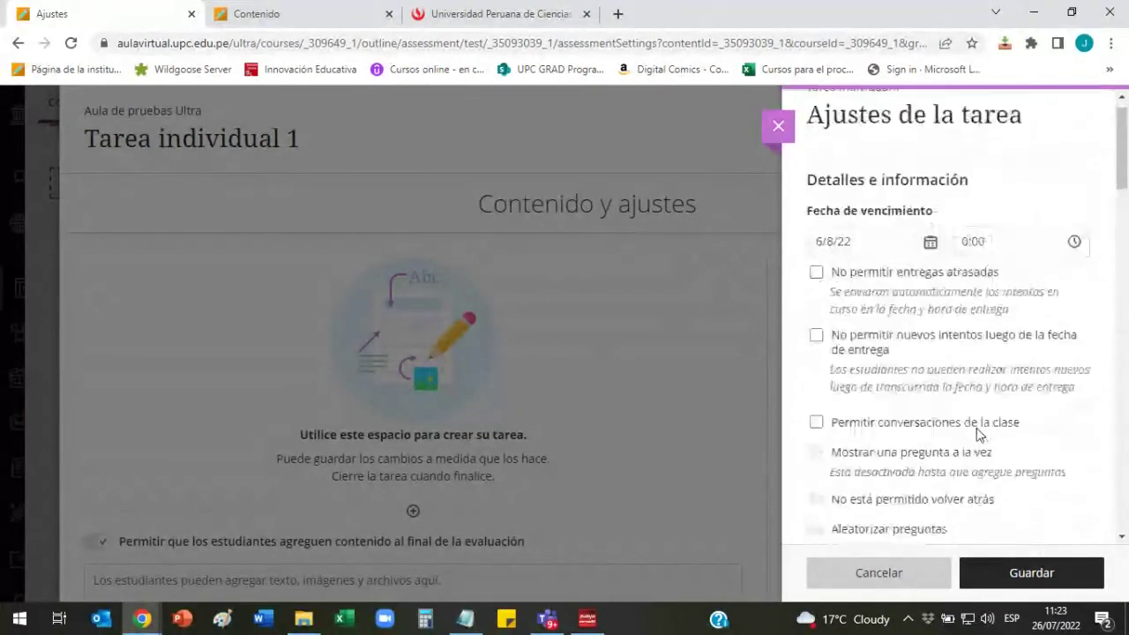
Leave the assignment settings and close Tarea individual 1 to return to the course content.
{"action": "left_click", "coordinate": [684, 375]}
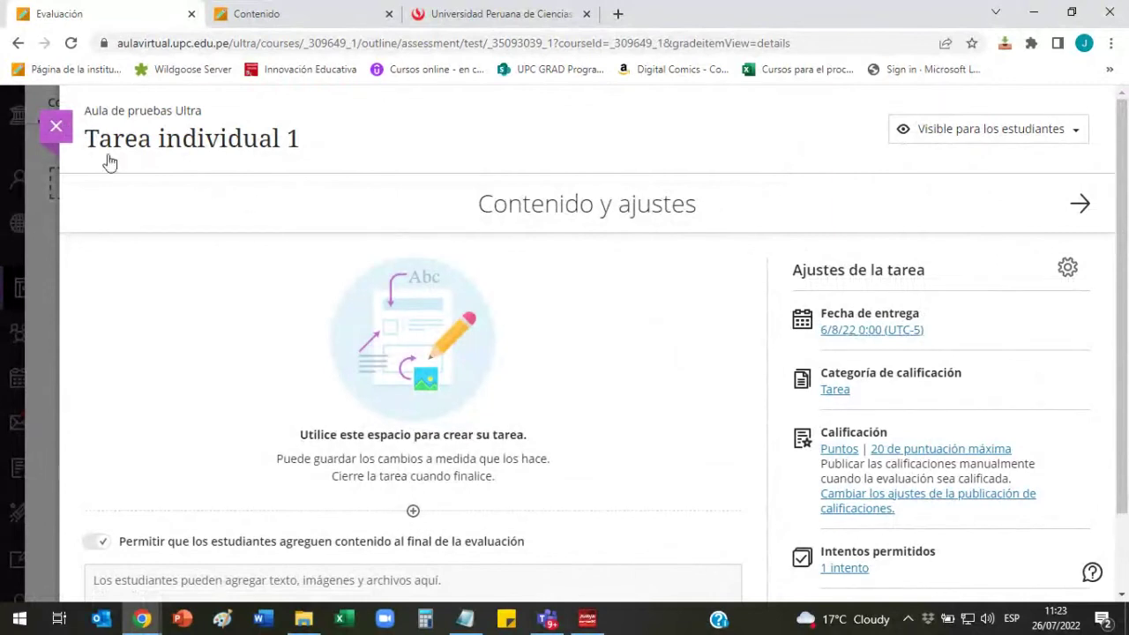
{"action": "left_click", "coordinate": [56, 126]}
{"action": "scroll", "coordinate": [750, 365], "scroll_direction": "up", "scroll_amount": 1}
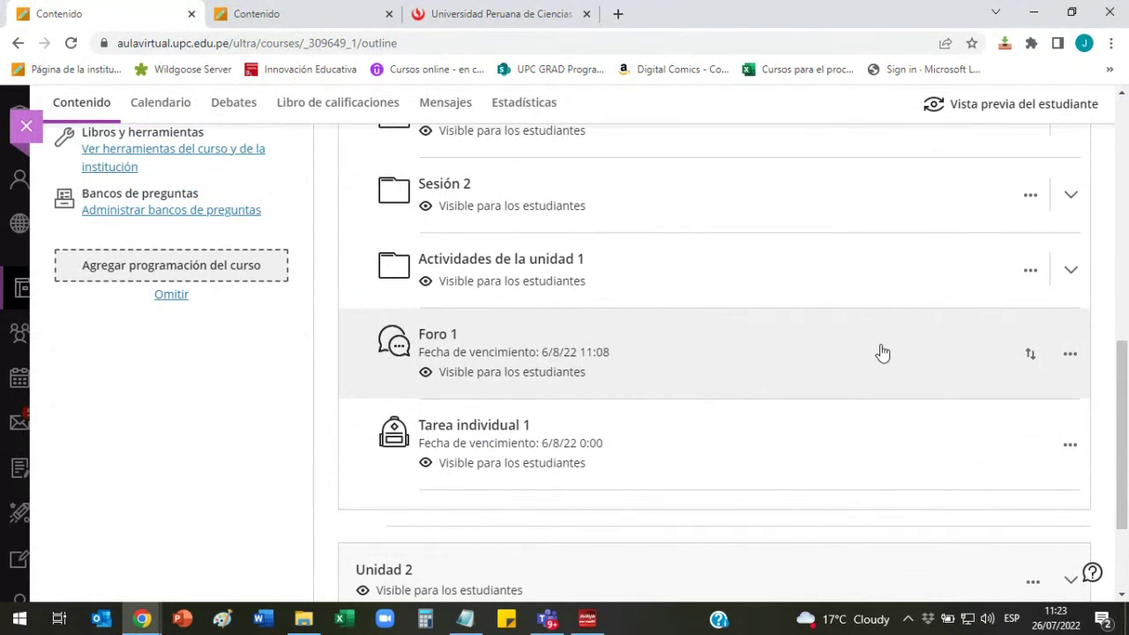
{"action": "scroll", "coordinate": [935, 211], "scroll_direction": "up", "scroll_amount": 1}
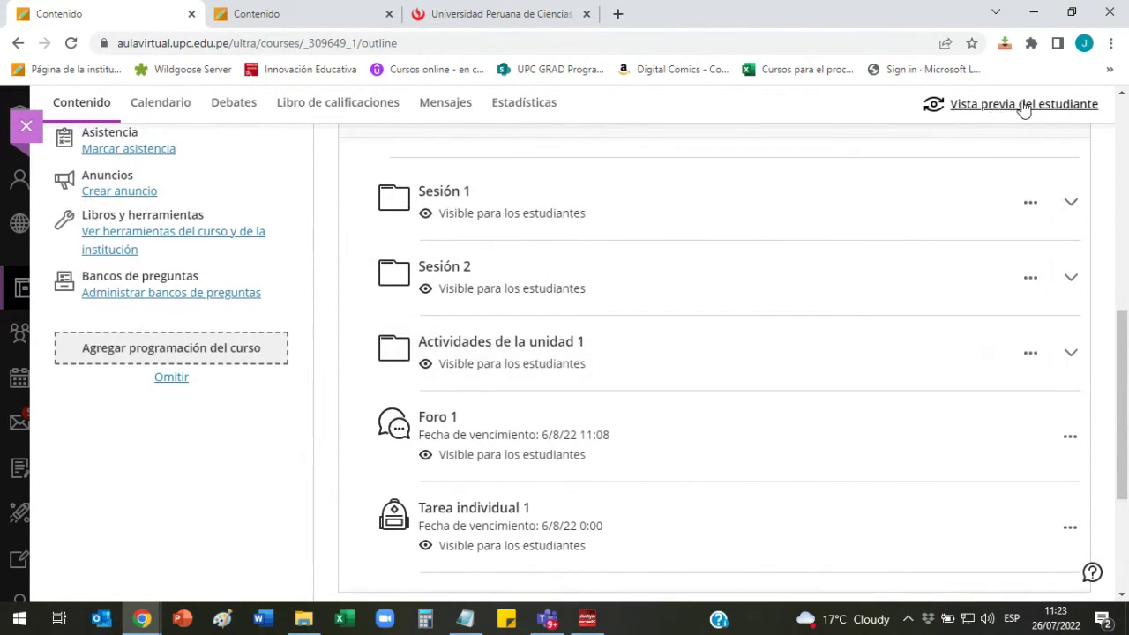
{"action": "left_click", "coordinate": [1022, 105]}
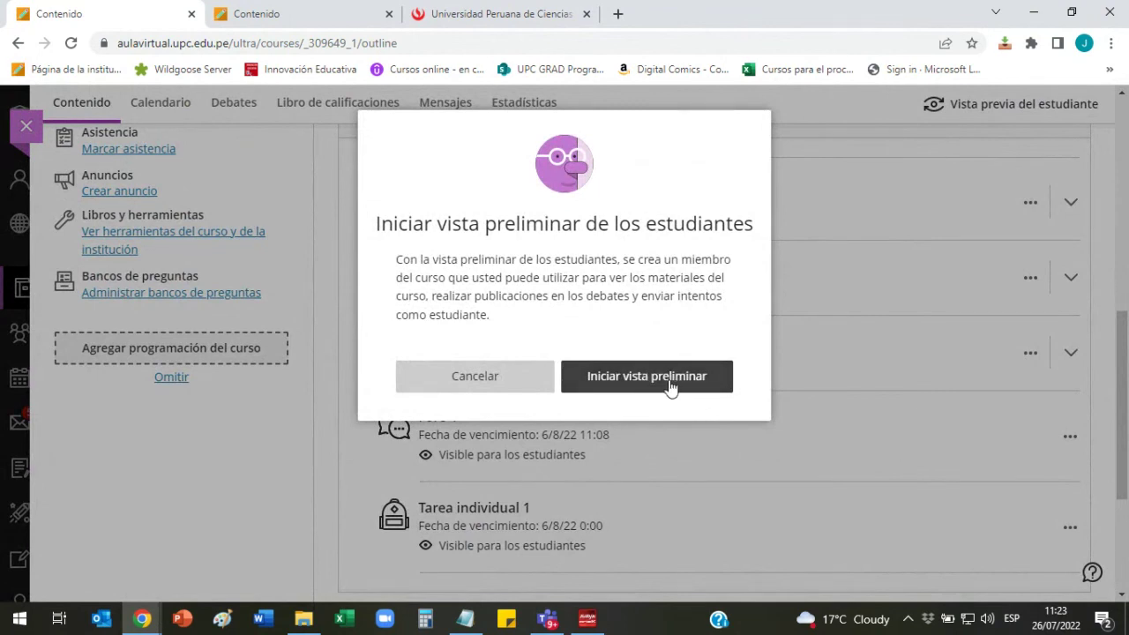
{"action": "left_click", "coordinate": [499, 380]}
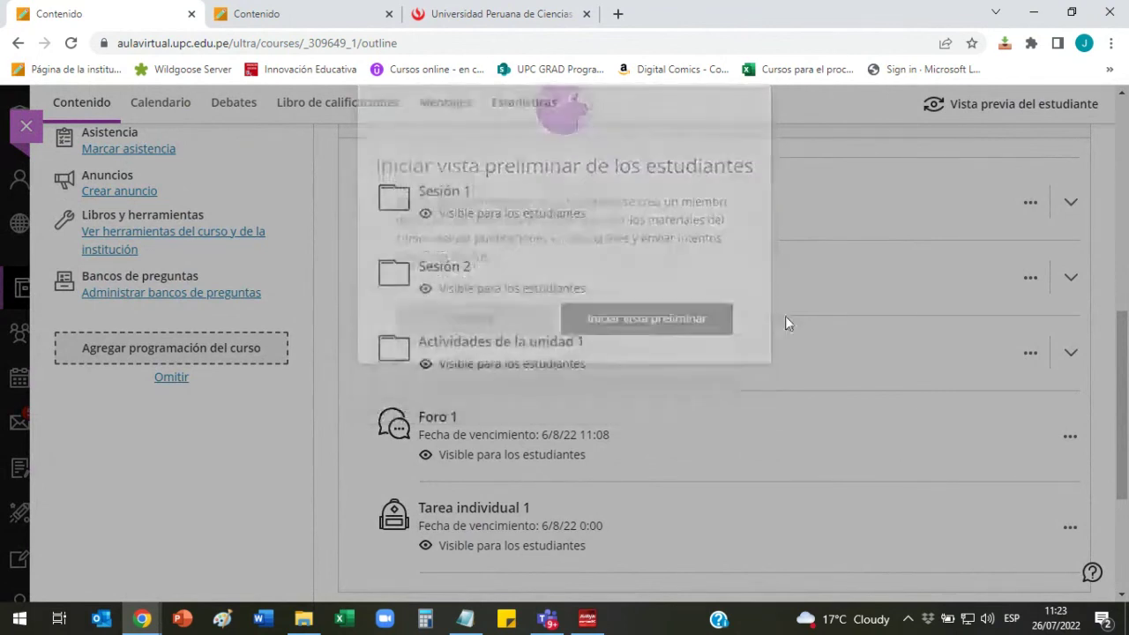
Try switching Seguimiento del progreso off for the course, switch it back to Activado and save.
{"action": "scroll", "coordinate": [786, 318], "scroll_direction": "up", "scroll_amount": 5}
{"action": "scroll", "coordinate": [793, 327], "scroll_direction": "down", "scroll_amount": 2}
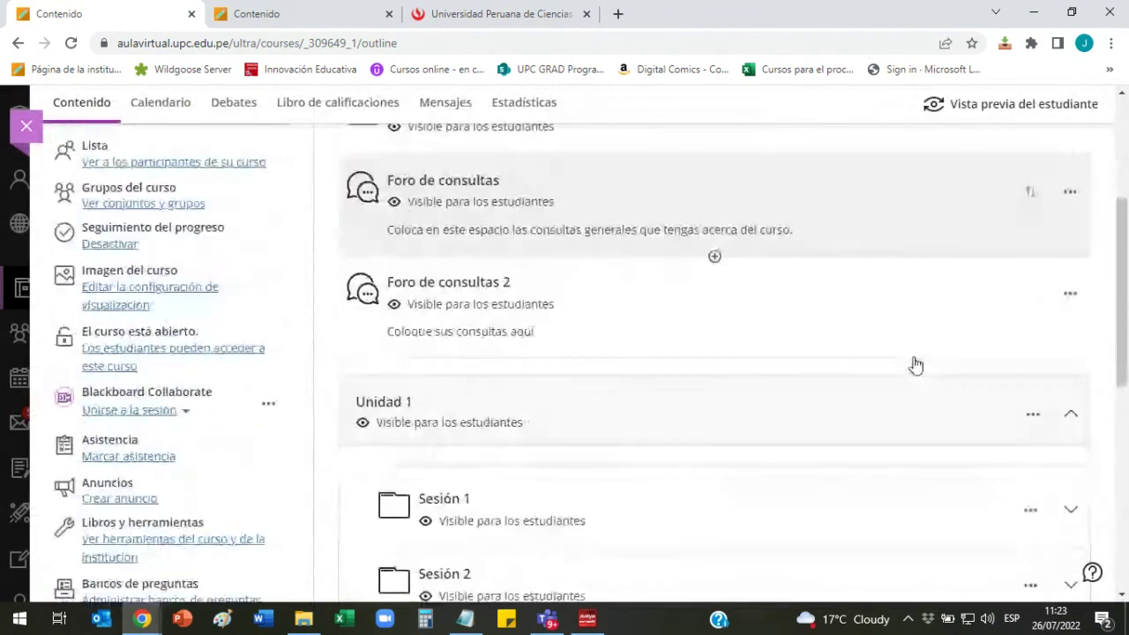
{"action": "scroll", "coordinate": [915, 365], "scroll_direction": "up", "scroll_amount": 3}
{"action": "scroll", "coordinate": [234, 302], "scroll_direction": "down", "scroll_amount": 1}
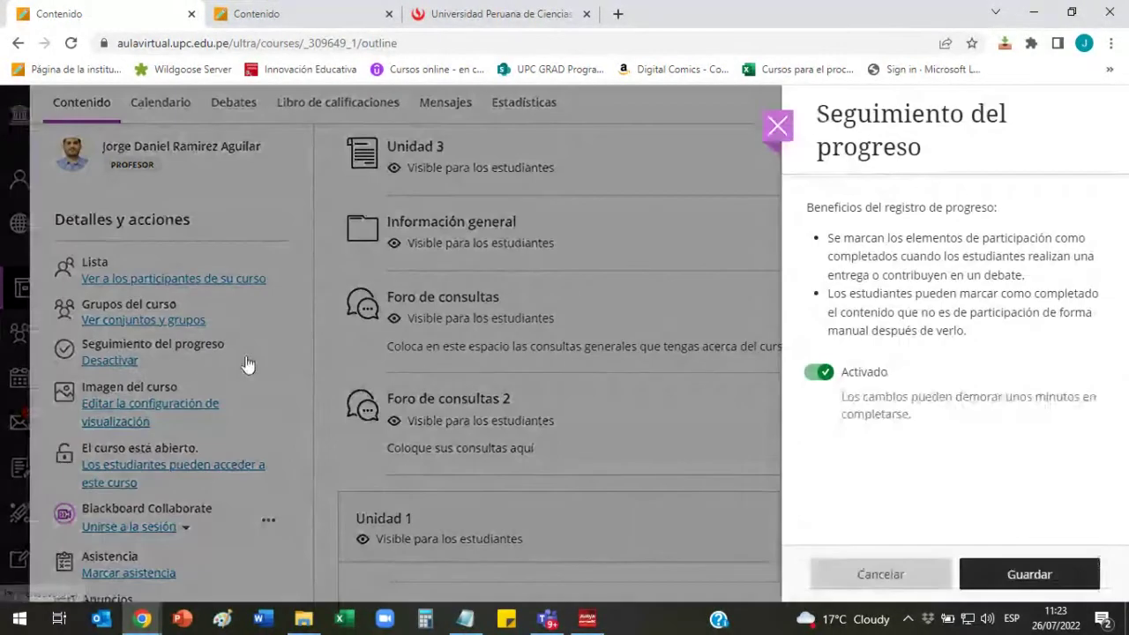
{"action": "left_click", "coordinate": [815, 391]}
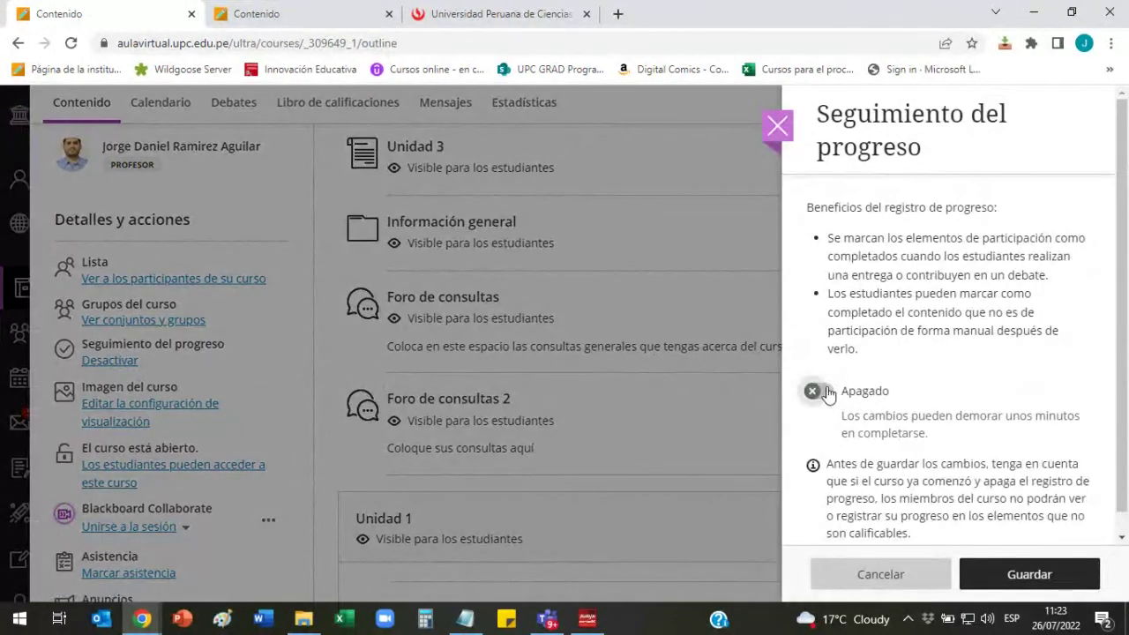
{"action": "left_click", "coordinate": [817, 391]}
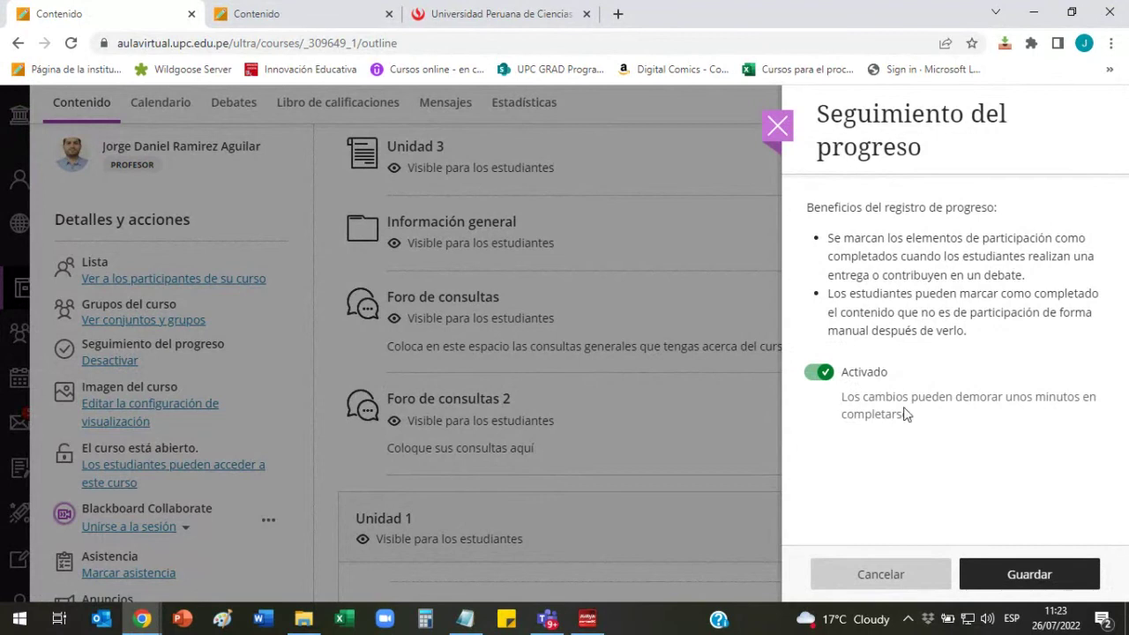
{"action": "left_click", "coordinate": [1050, 575]}
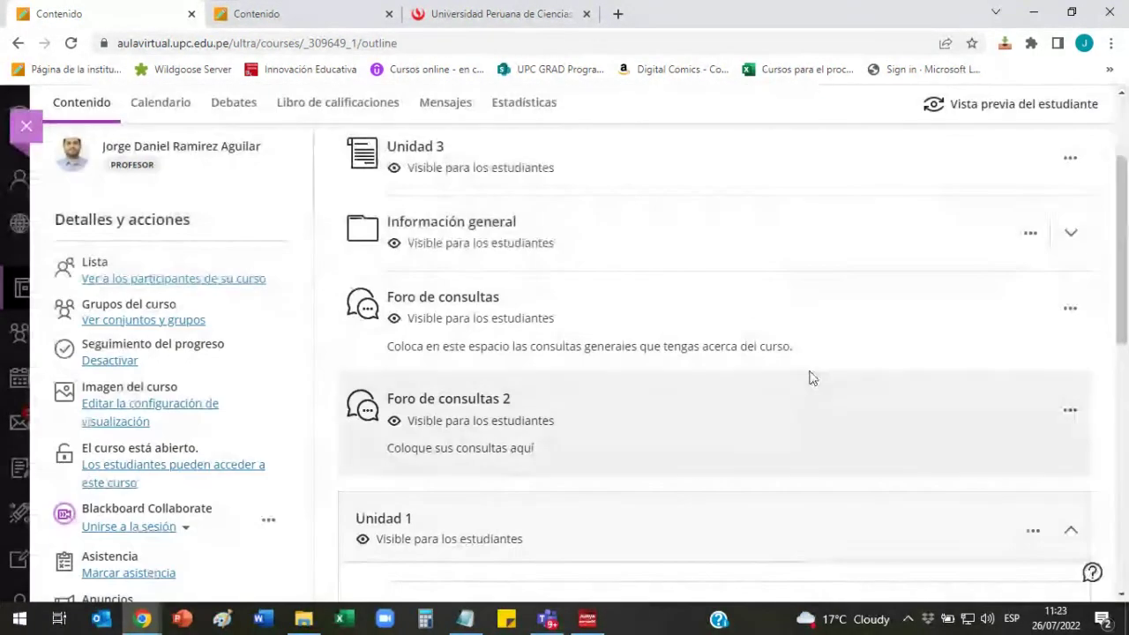
Reopen the Seguimiento del progreso settings to check the Activado option, and save them.
{"action": "scroll", "coordinate": [154, 357], "scroll_direction": "down", "scroll_amount": 3}
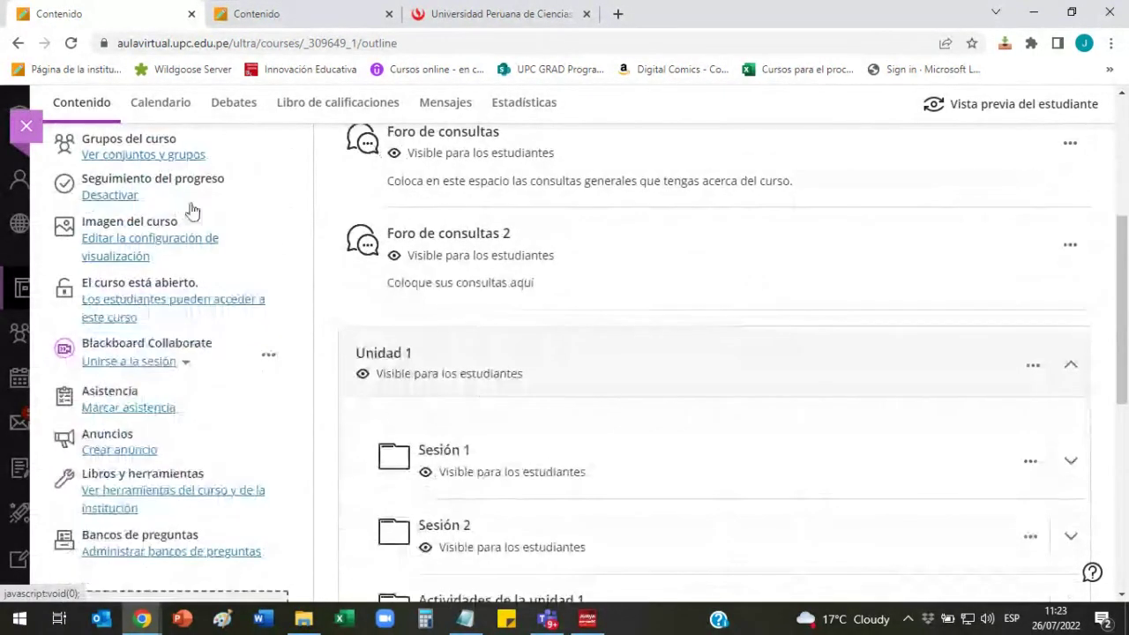
{"action": "left_click", "coordinate": [119, 196]}
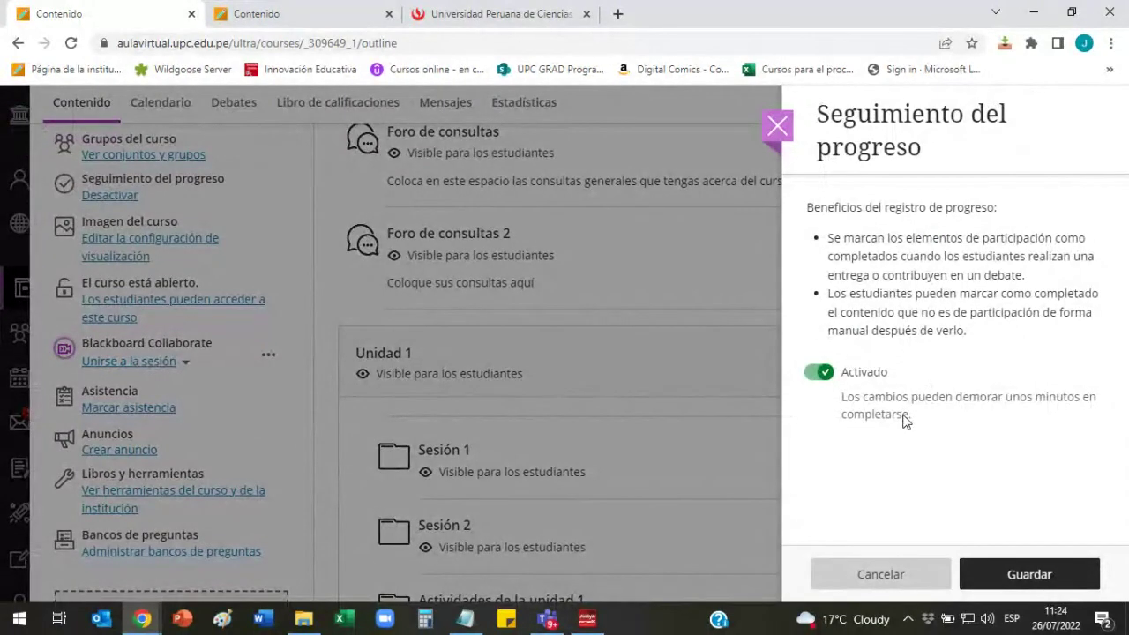
{"action": "left_click", "coordinate": [1029, 573]}
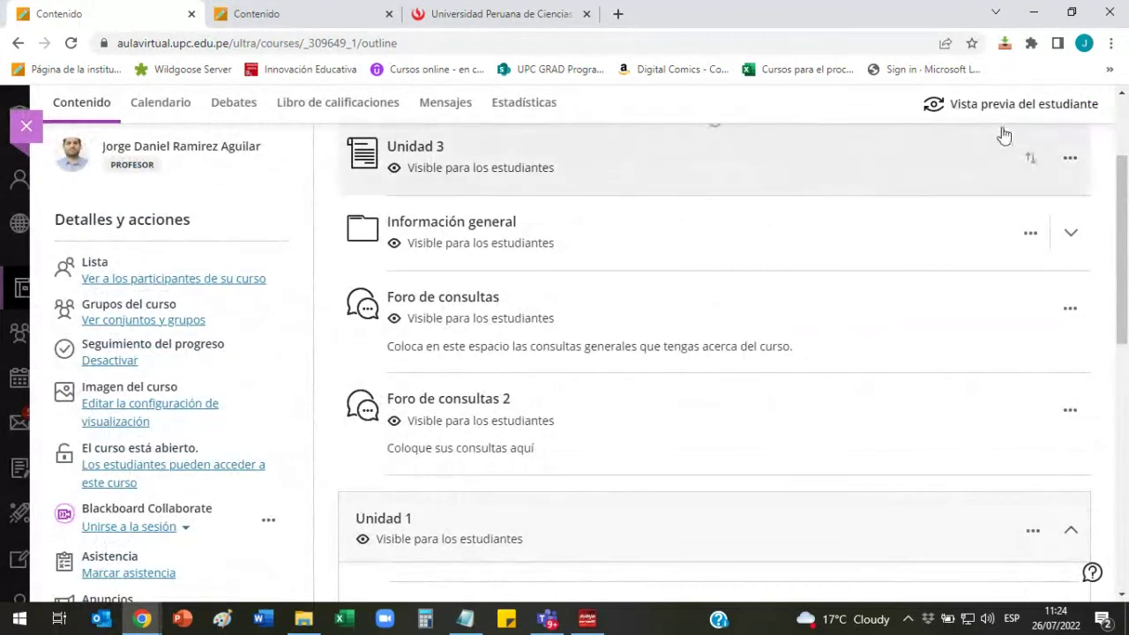
Start the student preview of the course and dismiss the Introducing Assist notice.
{"action": "left_click", "coordinate": [1020, 107]}
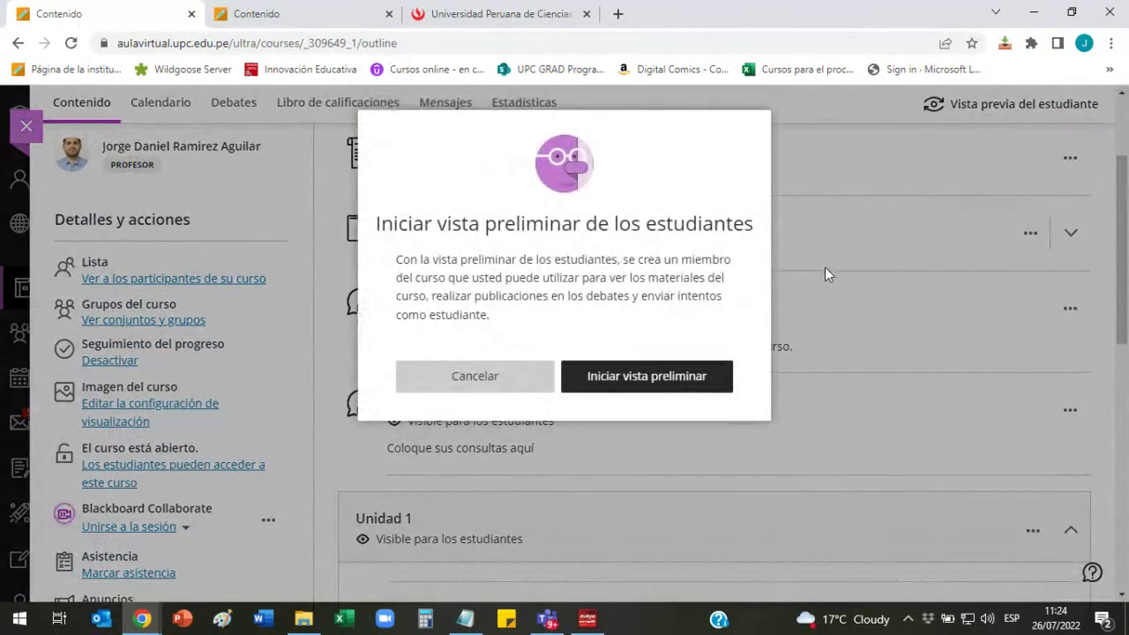
{"action": "left_click", "coordinate": [662, 386]}
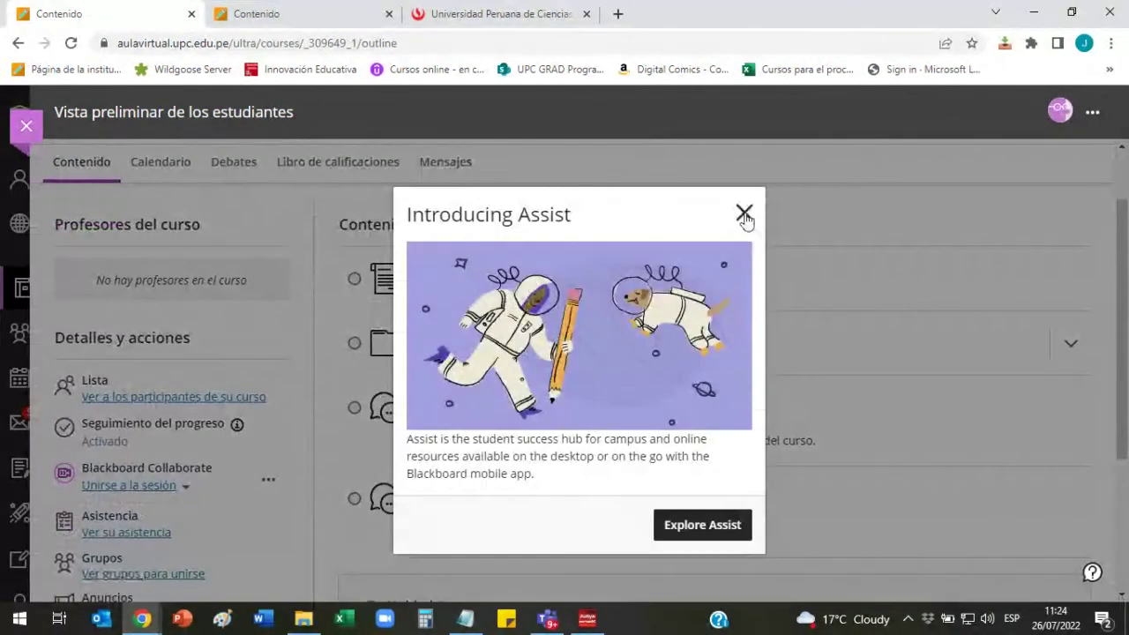
{"action": "left_click", "coordinate": [744, 214]}
Check the progress markers in the course content, open and close the Unidad 3 document, and mark it as completed.
{"action": "scroll", "coordinate": [882, 300], "scroll_direction": "down", "scroll_amount": 5}
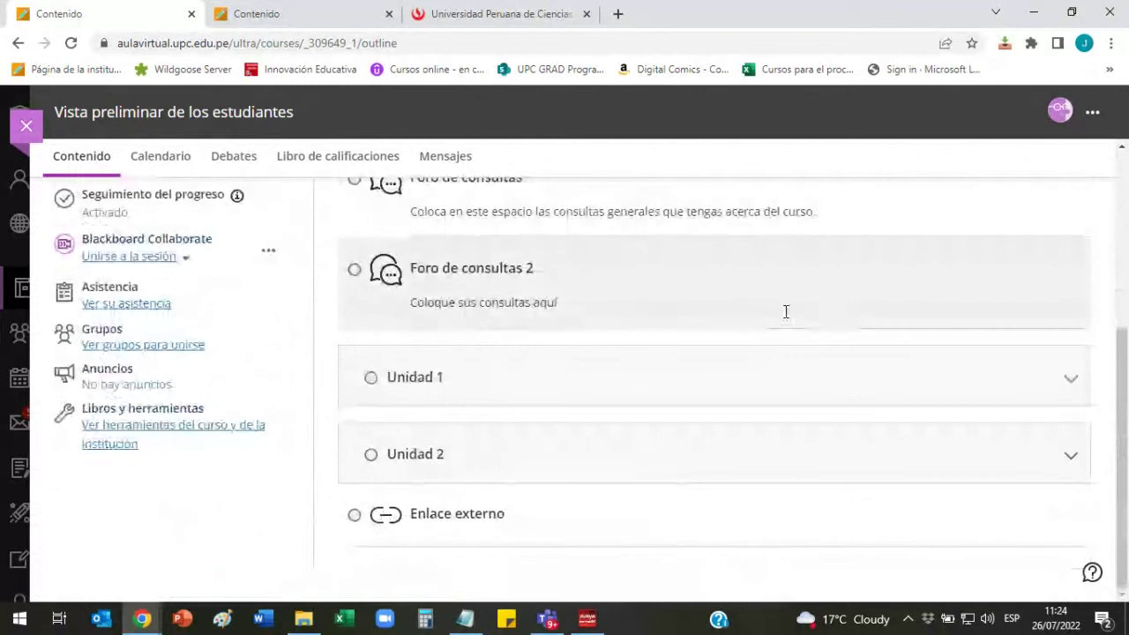
{"action": "scroll", "coordinate": [787, 319], "scroll_direction": "up", "scroll_amount": 4}
{"action": "scroll", "coordinate": [787, 319], "scroll_direction": "down", "scroll_amount": 1}
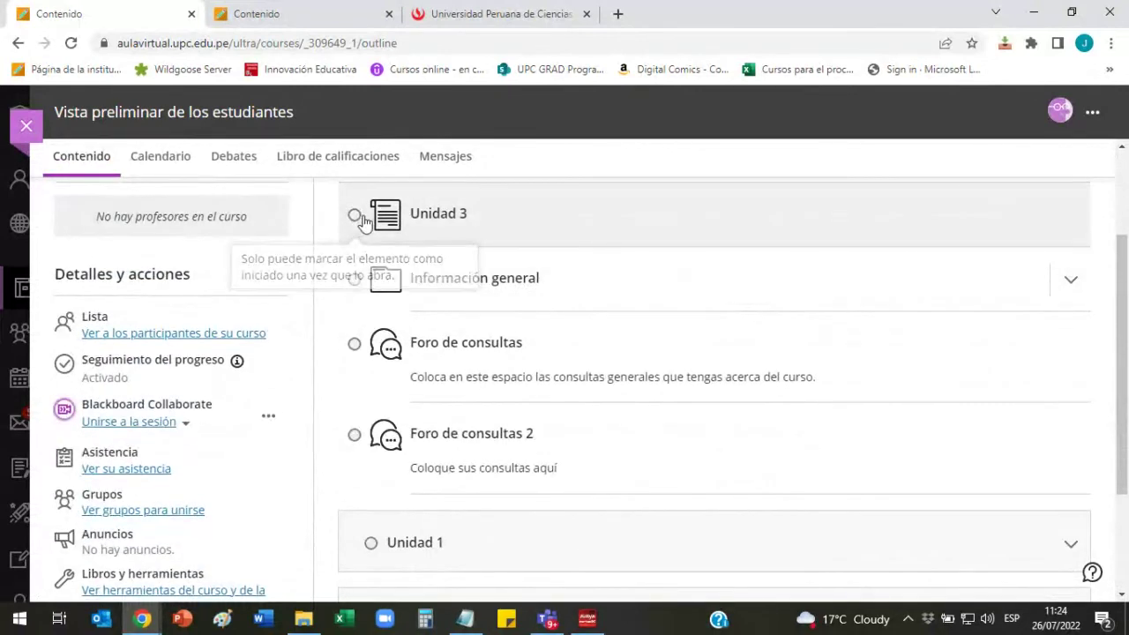
{"action": "mouse_move", "coordinate": [354, 284]}
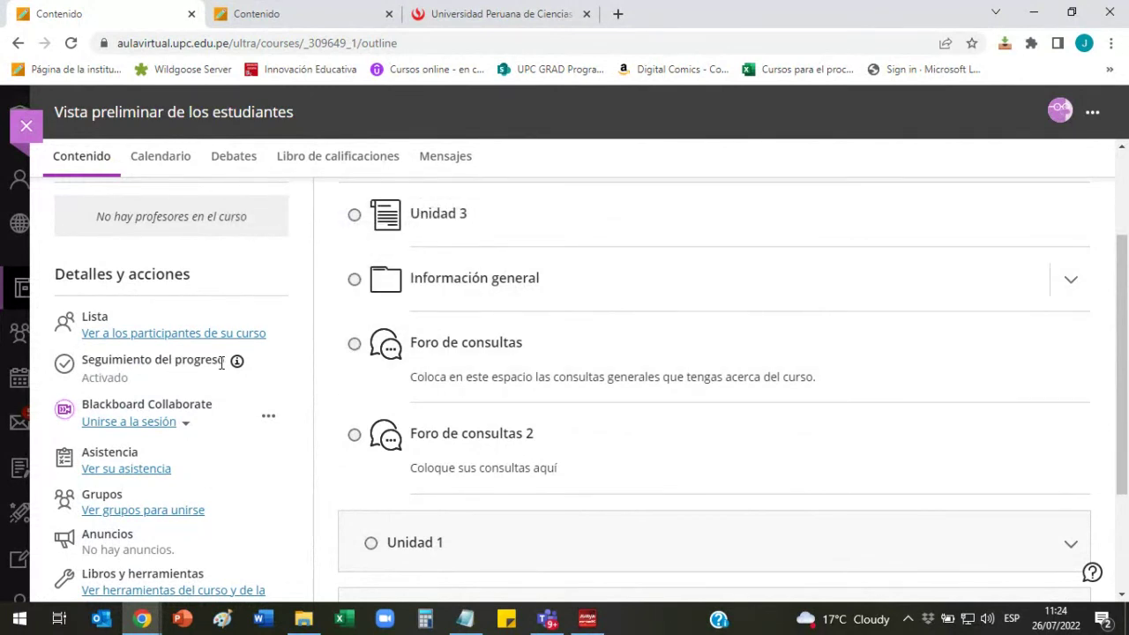
{"action": "left_click", "coordinate": [433, 218]}
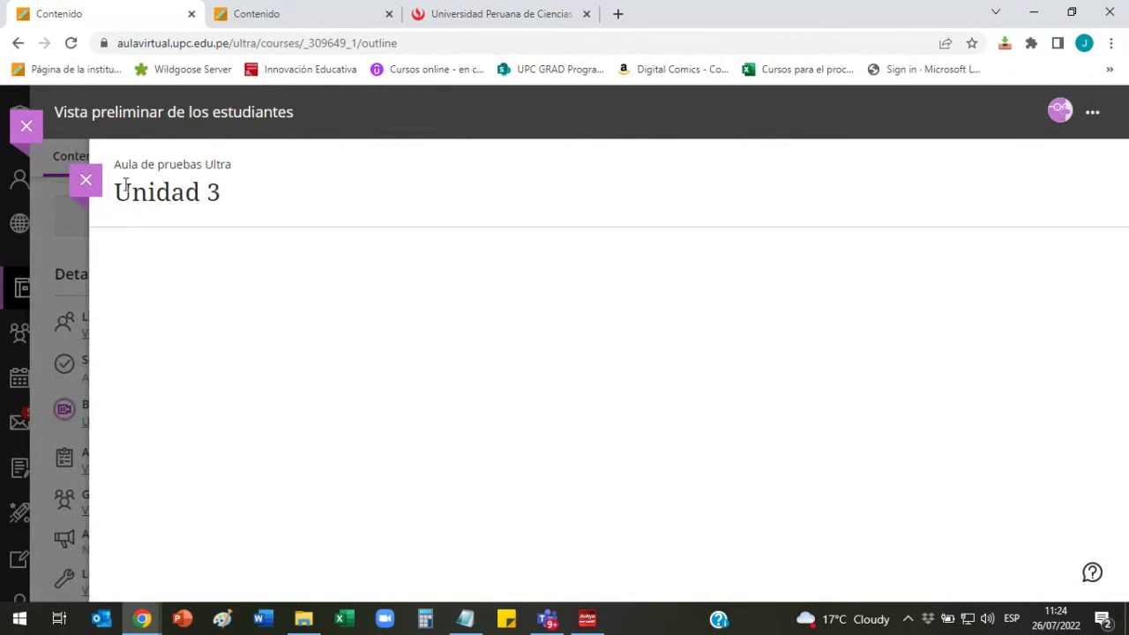
{"action": "left_click", "coordinate": [91, 189]}
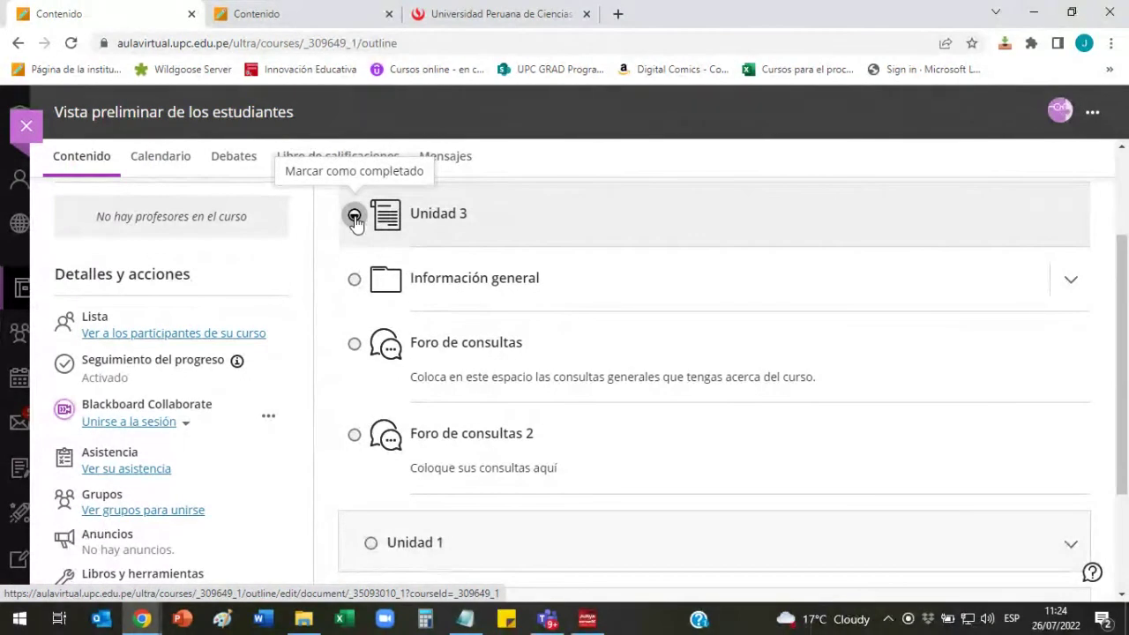
{"action": "left_click", "coordinate": [354, 217]}
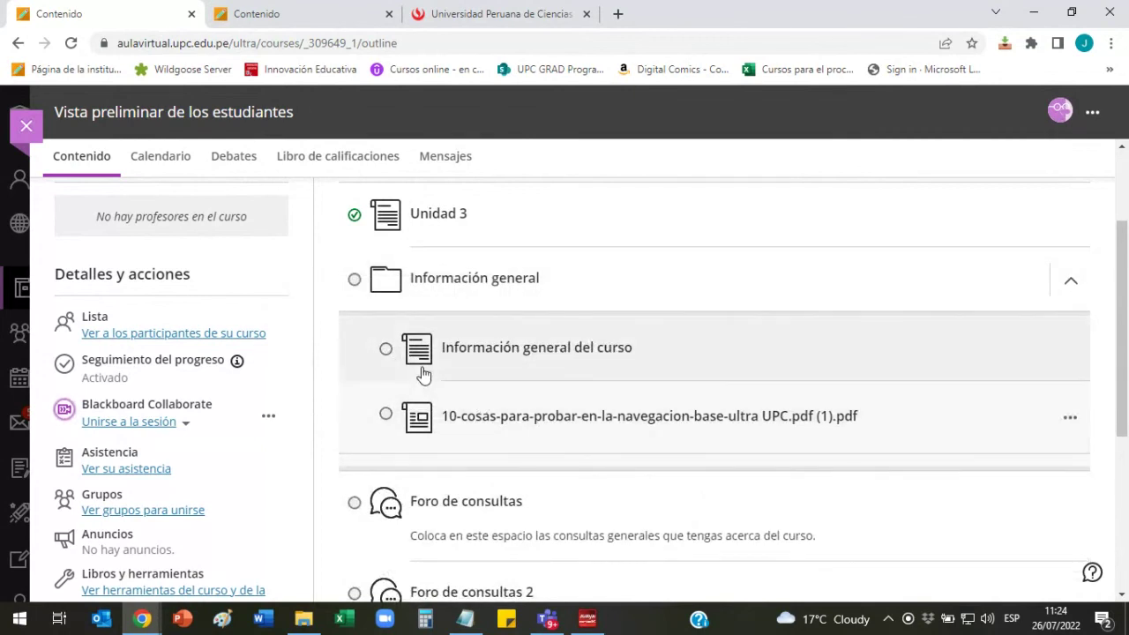
View Información general del curso in the Información general folder, mark it as completed, and collapse the folder.
{"action": "left_click", "coordinate": [500, 348]}
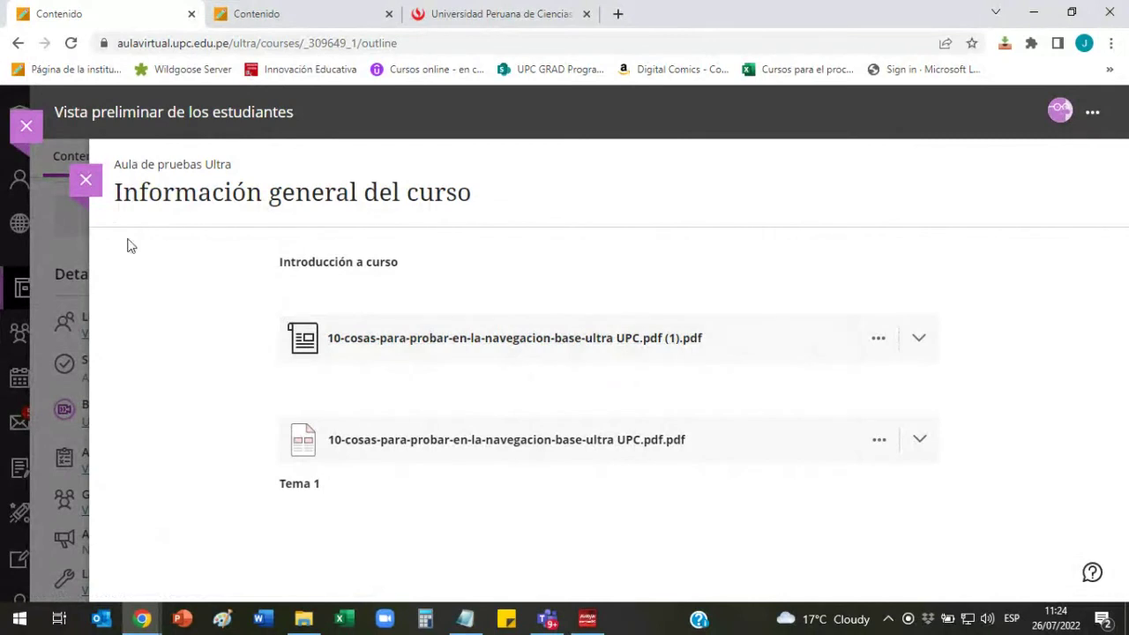
{"action": "left_click", "coordinate": [87, 183]}
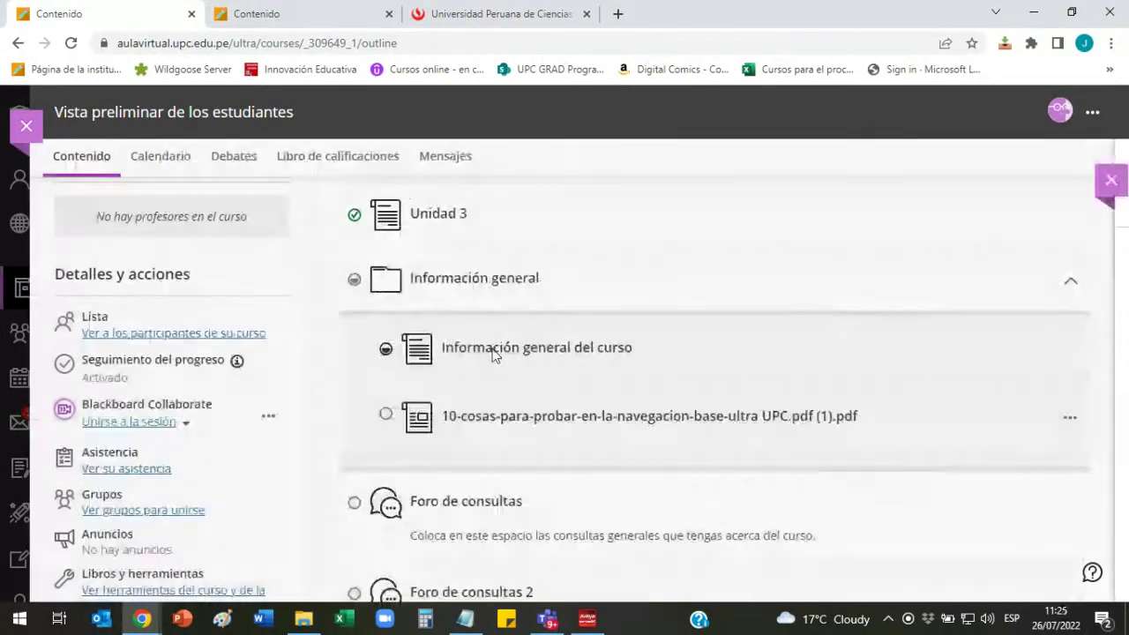
{"action": "left_click", "coordinate": [386, 350]}
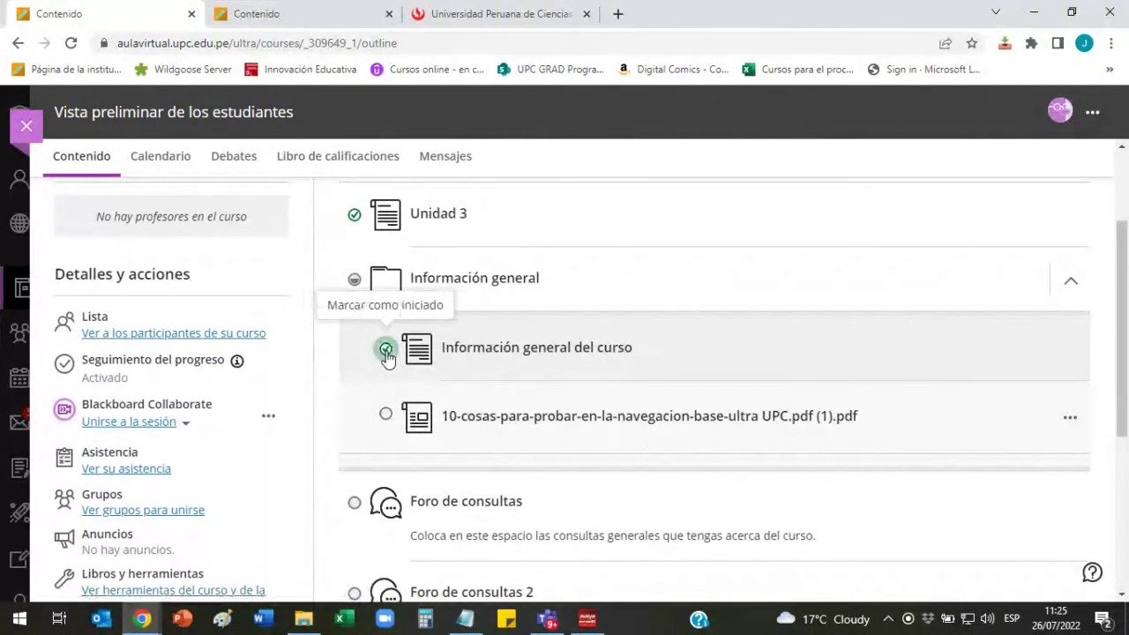
{"action": "left_click", "coordinate": [1071, 284]}
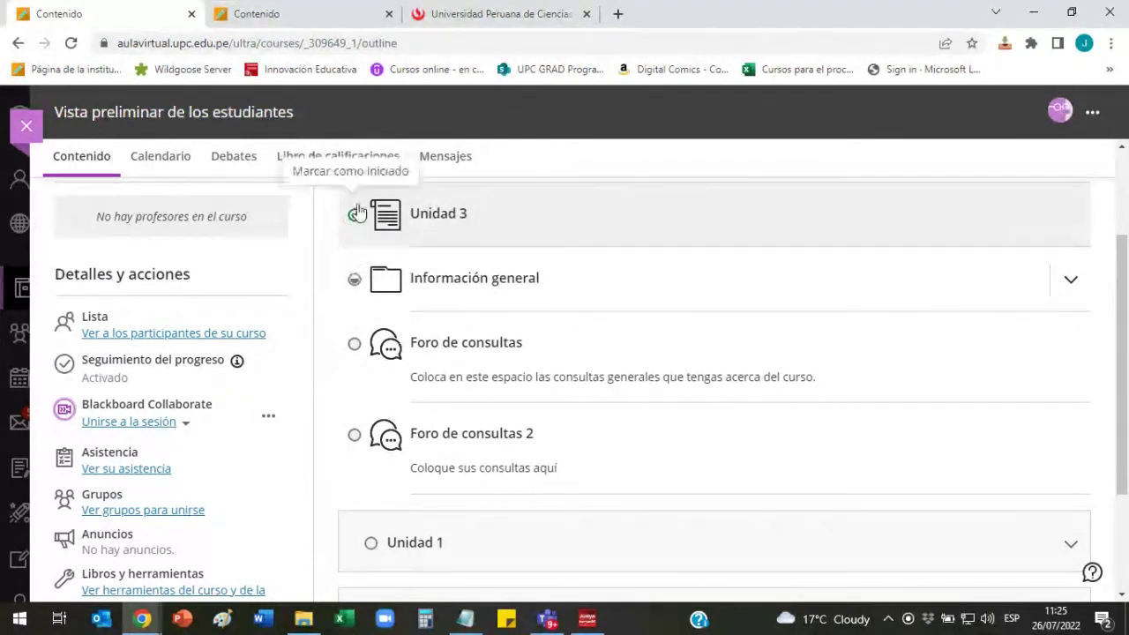
Compare the progress markers of Unidad 3, the Información general folder and the items inside that folder.
{"action": "mouse_move", "coordinate": [356, 263]}
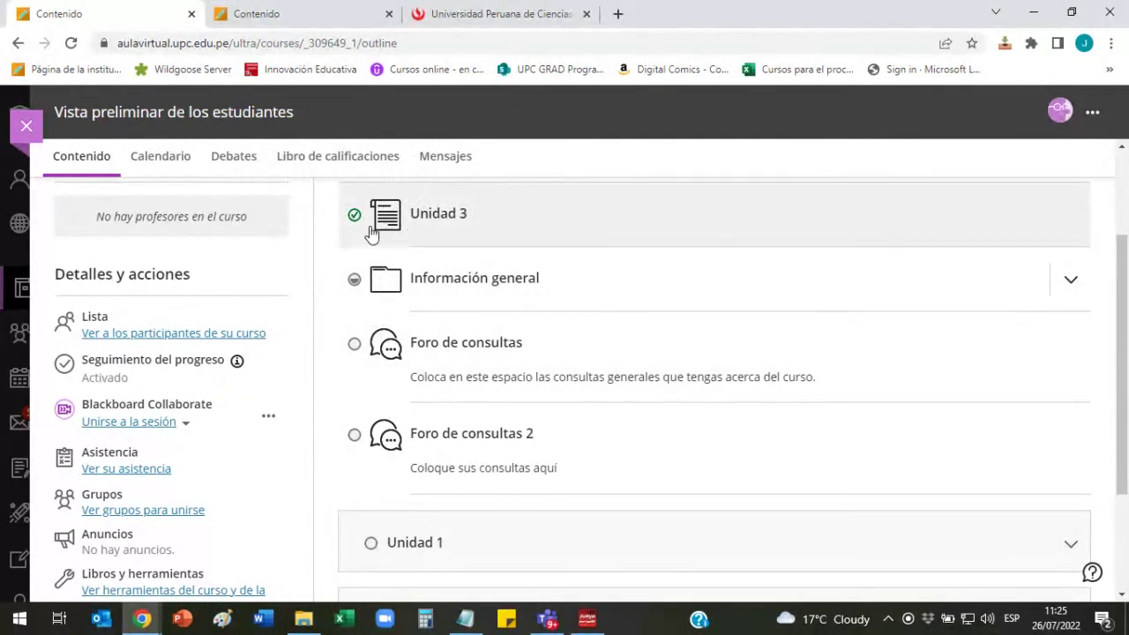
{"action": "left_click", "coordinate": [1071, 280]}
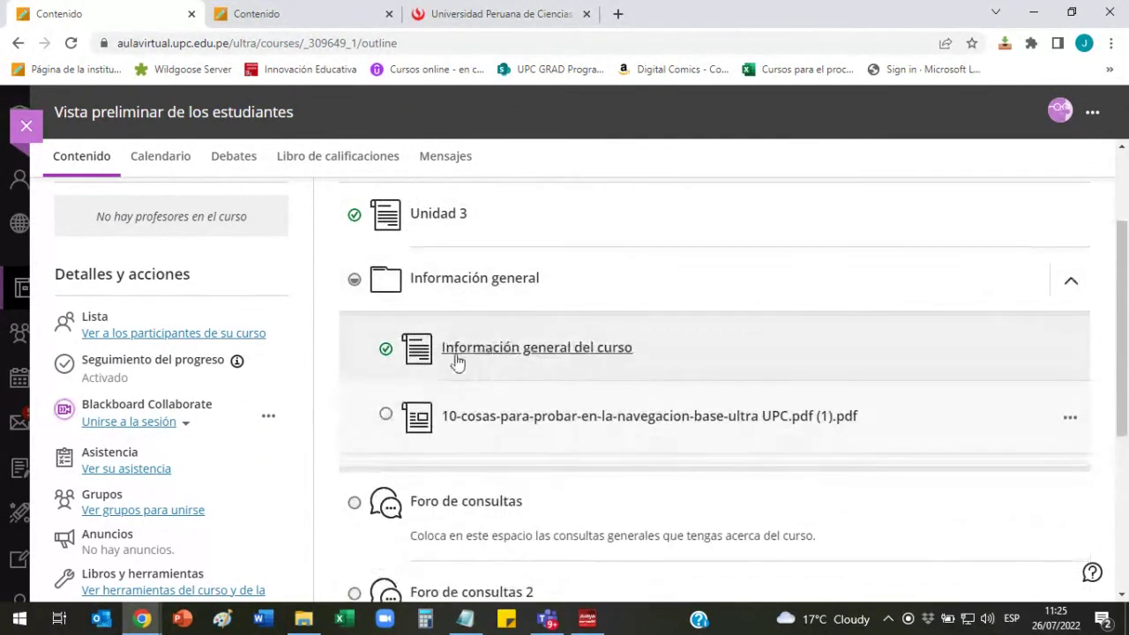
{"action": "left_click", "coordinate": [1071, 280]}
{"action": "scroll", "coordinate": [645, 293], "scroll_direction": "down", "scroll_amount": 2}
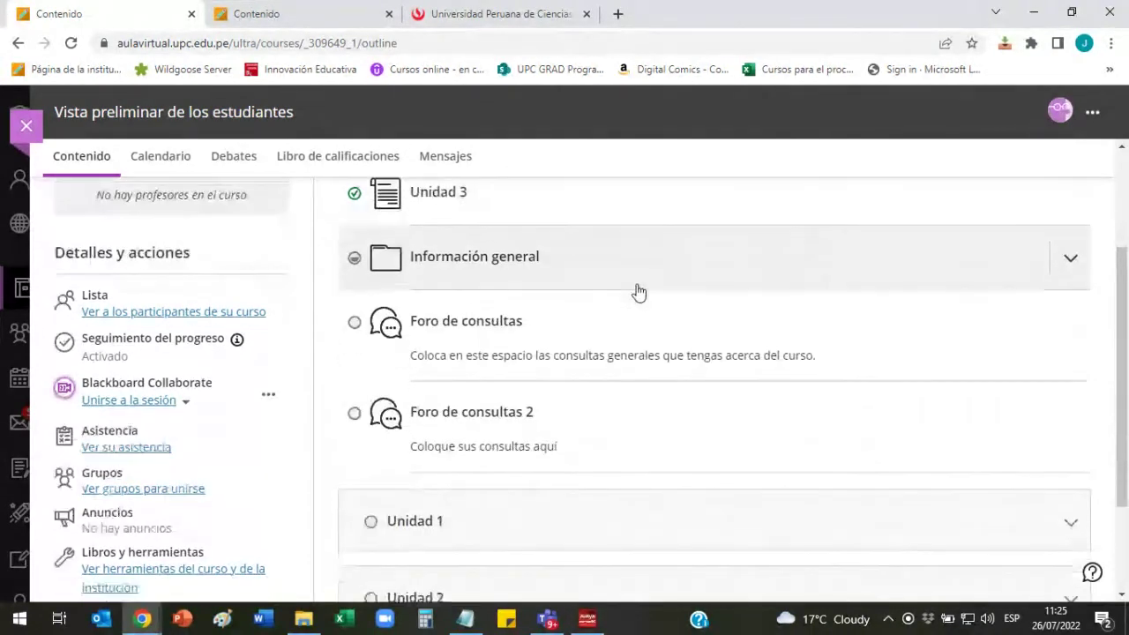
Expand Unidad 1, open the Tarea individual 1 assessment, and begin composing its submission.
{"action": "left_click", "coordinate": [1071, 380]}
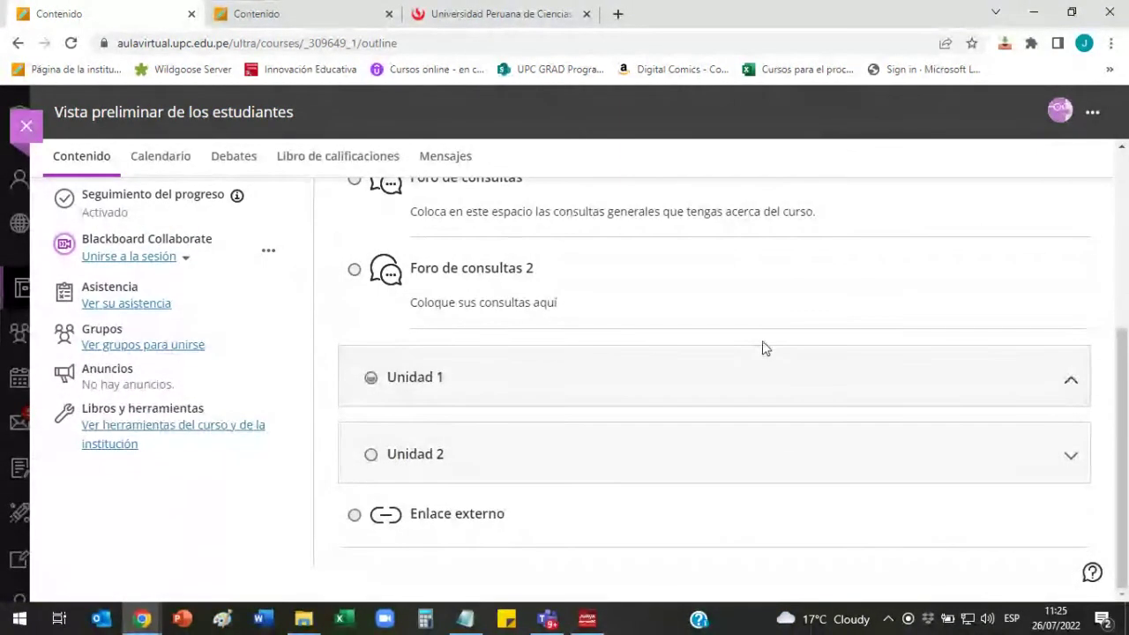
{"action": "scroll", "coordinate": [789, 366], "scroll_direction": "down", "scroll_amount": 3}
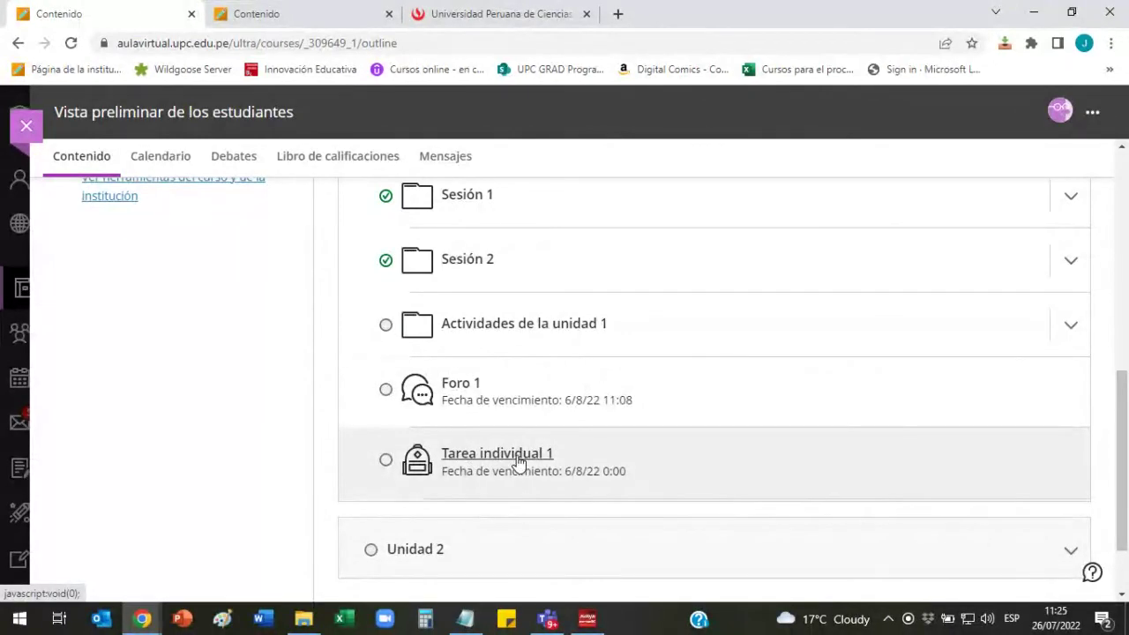
{"action": "left_click", "coordinate": [518, 457]}
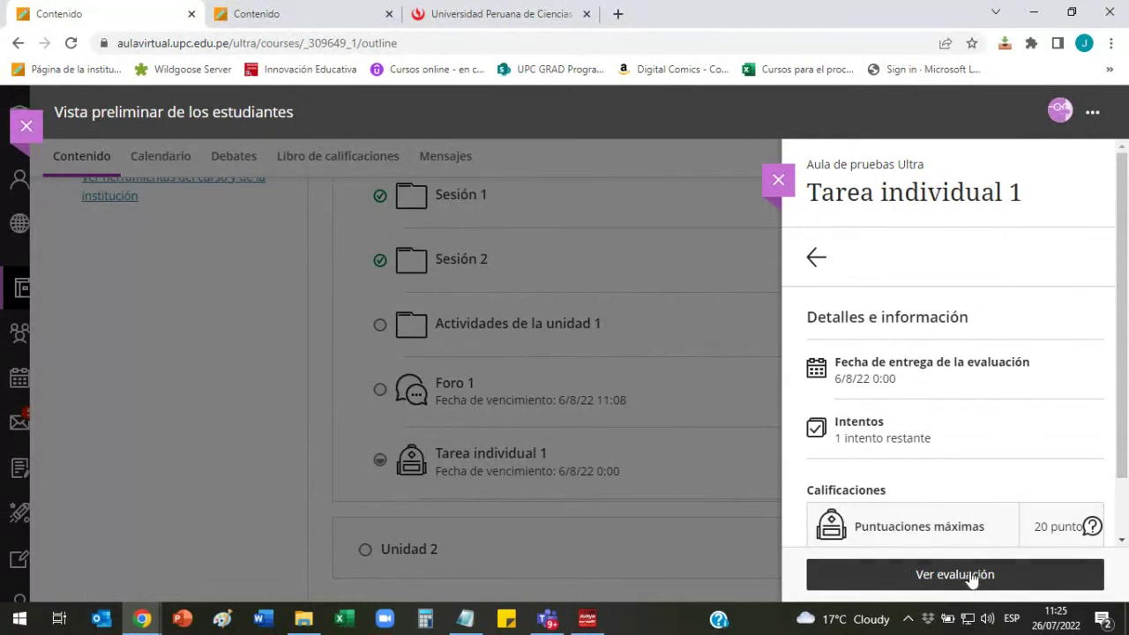
{"action": "left_click", "coordinate": [907, 575]}
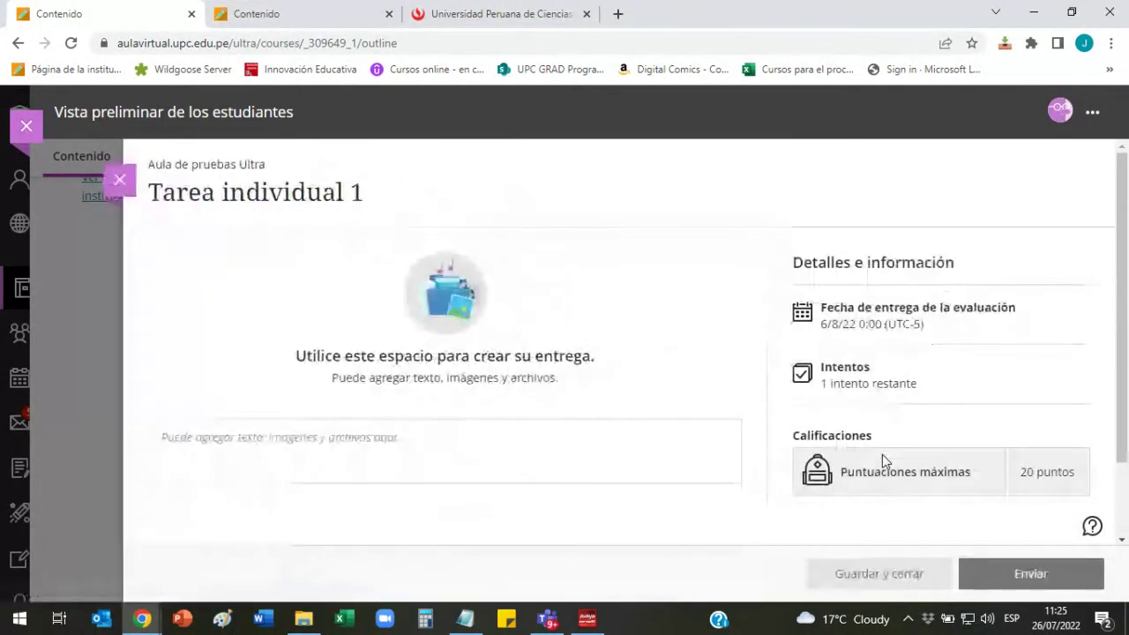
{"action": "left_click", "coordinate": [262, 439]}
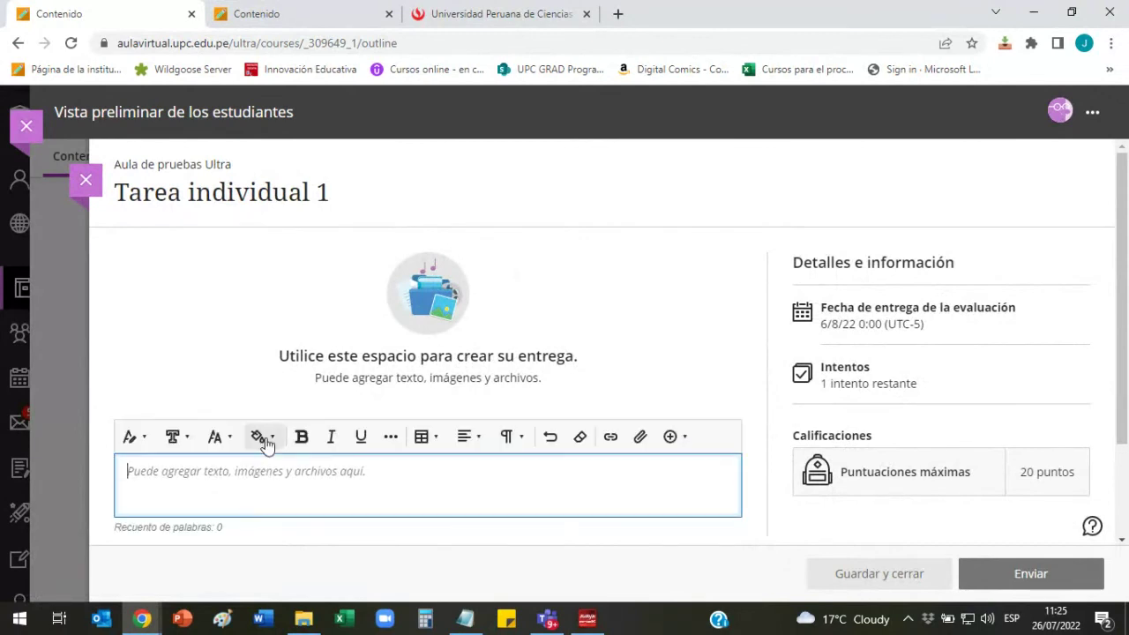
Attach the PDF "10-cosas-para-probar-en-la-navegacion-base-ultra UPC.pdf (1)" from Downloads to the Tarea individual 1 submission, keeping the proposed display name.
{"action": "left_click", "coordinate": [641, 438]}
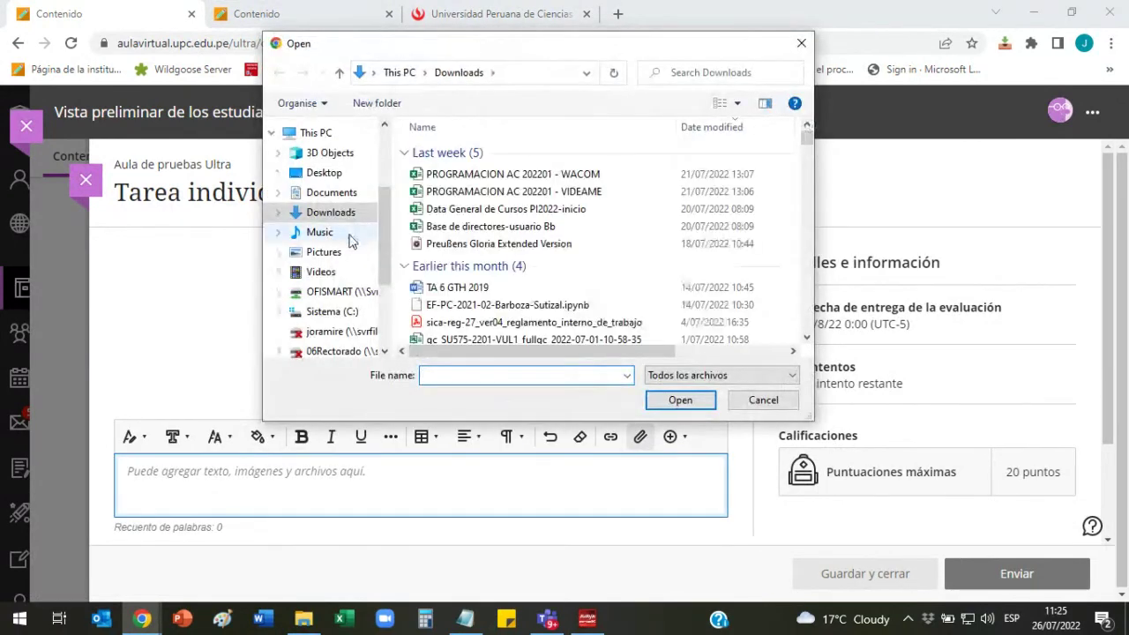
{"action": "scroll", "coordinate": [578, 238], "scroll_direction": "down", "scroll_amount": 4}
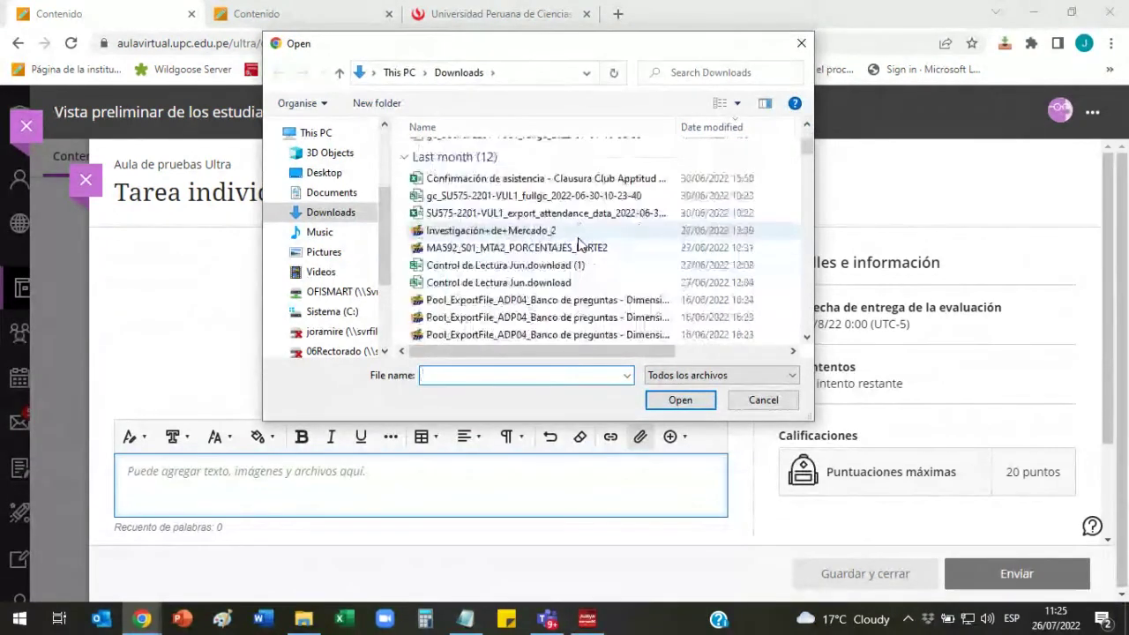
{"action": "scroll", "coordinate": [578, 243], "scroll_direction": "down", "scroll_amount": 4}
{"action": "left_click", "coordinate": [583, 248]}
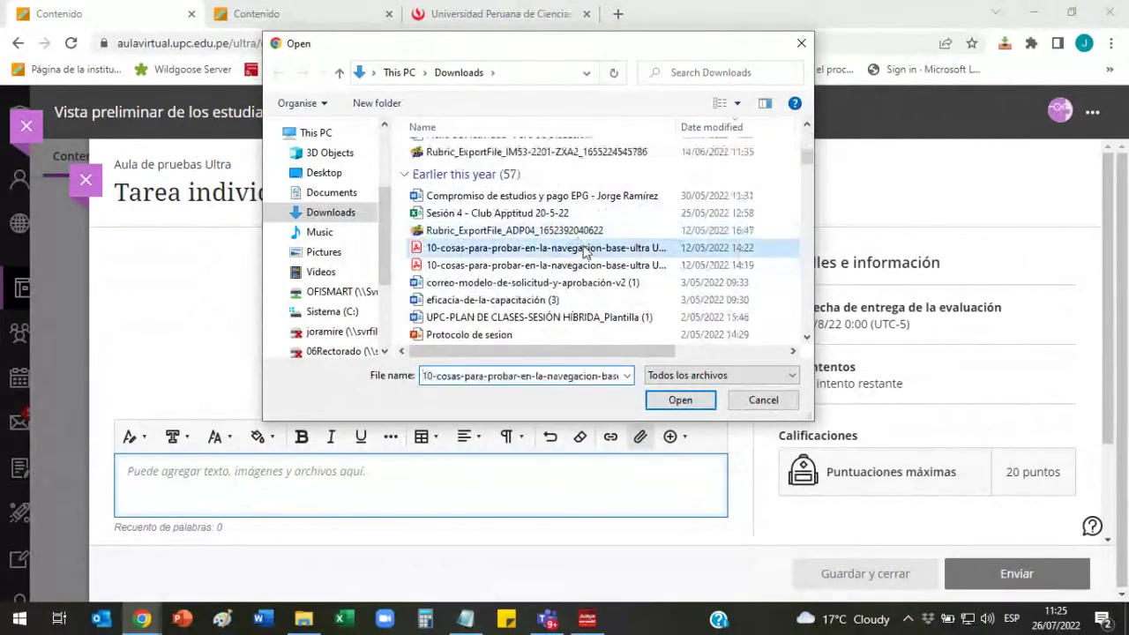
{"action": "left_click", "coordinate": [680, 400]}
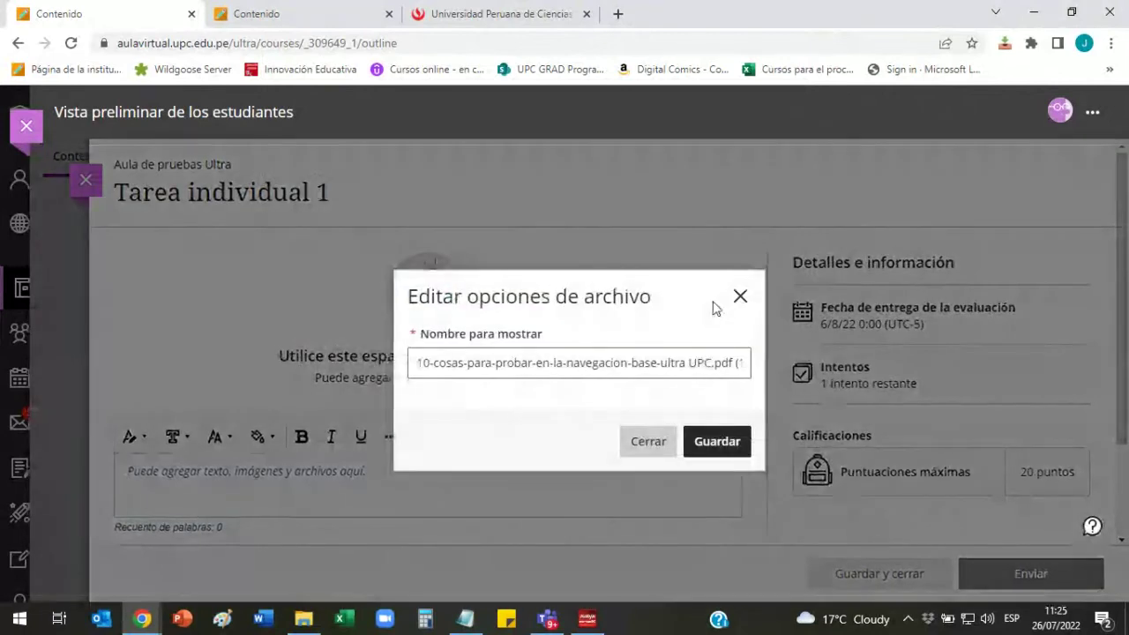
{"action": "left_click", "coordinate": [717, 441]}
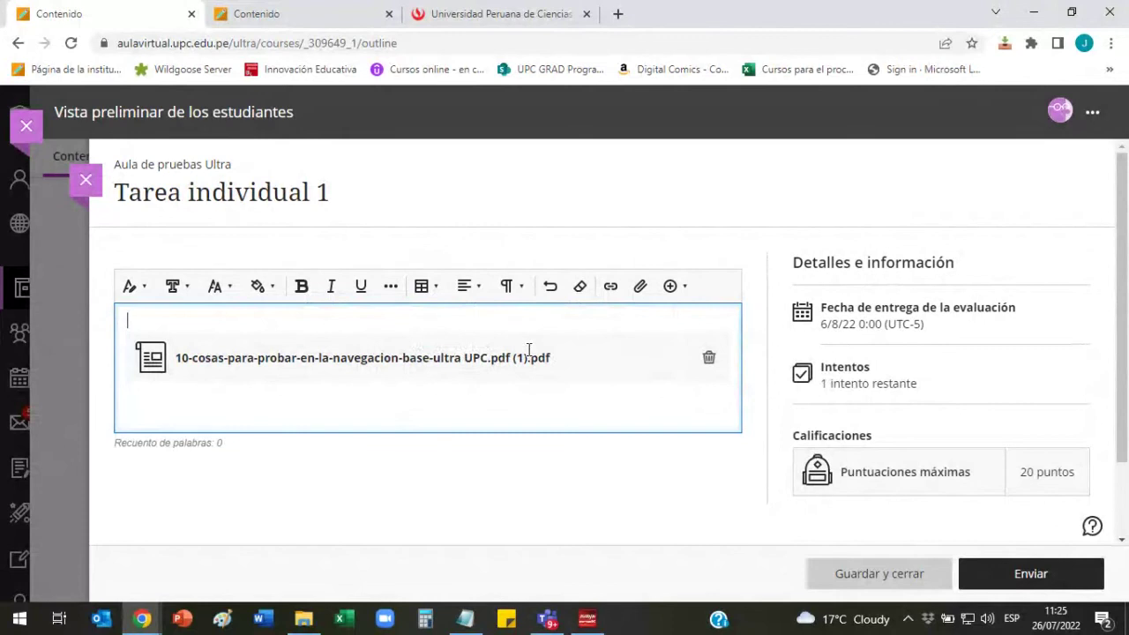
Submit Tarea individual 1, confirm the delivery, and close the receipt without downloading it.
{"action": "left_click", "coordinate": [979, 584]}
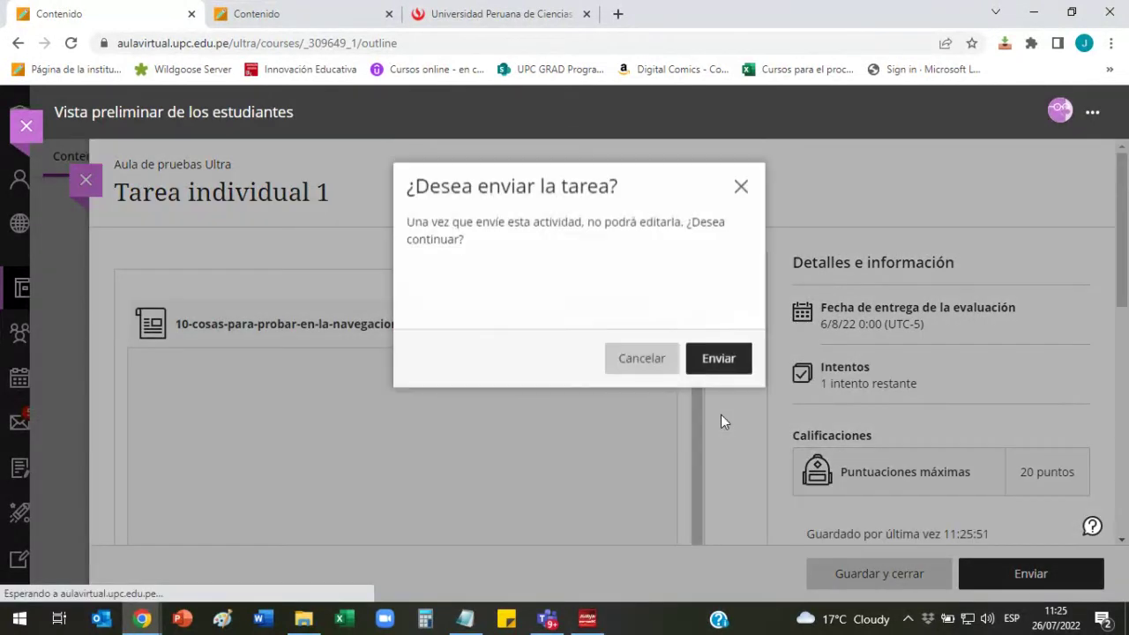
{"action": "left_click", "coordinate": [721, 360]}
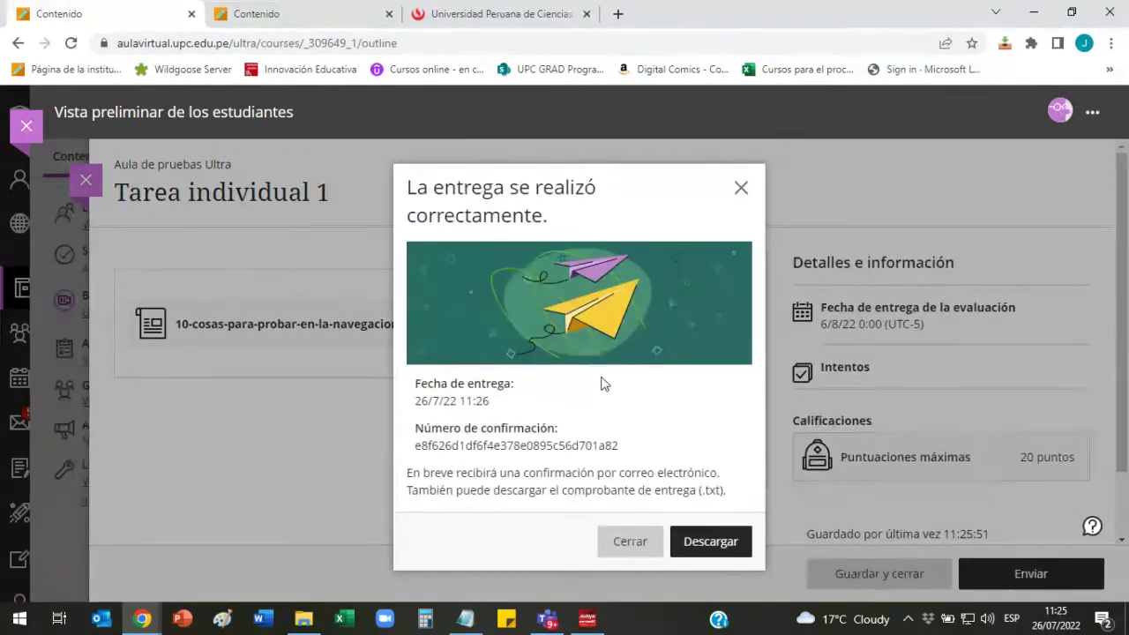
{"action": "left_click", "coordinate": [630, 542]}
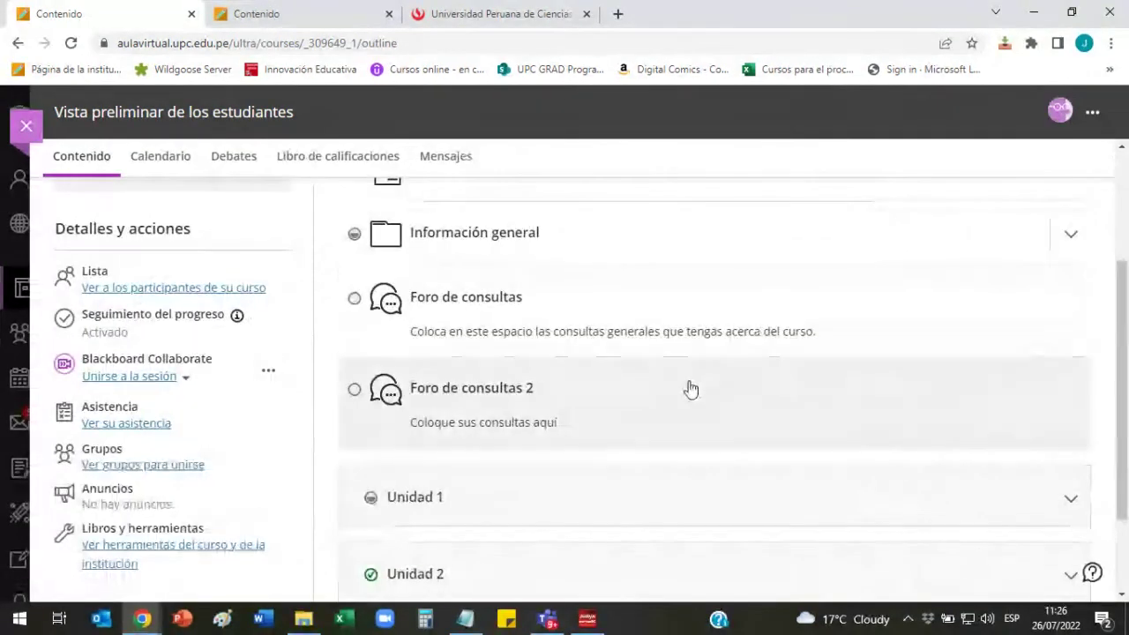
Open Foro 1 in Unidad 1 and post the response "Participación 1".
{"action": "scroll", "coordinate": [767, 415], "scroll_direction": "down", "scroll_amount": 2}
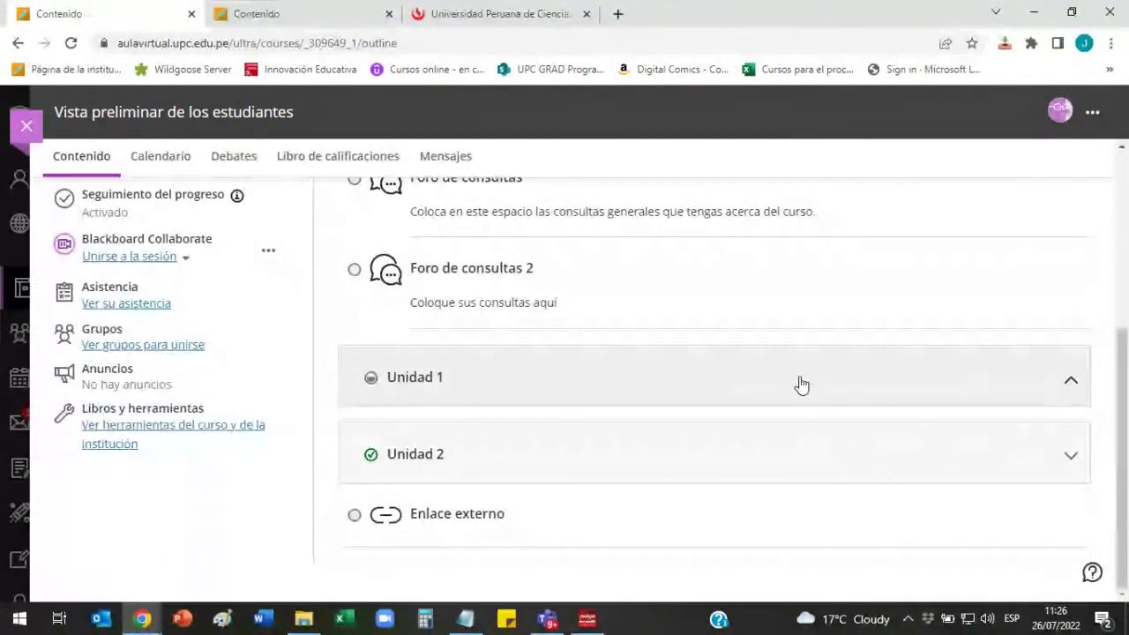
{"action": "scroll", "coordinate": [799, 383], "scroll_direction": "down", "scroll_amount": 3}
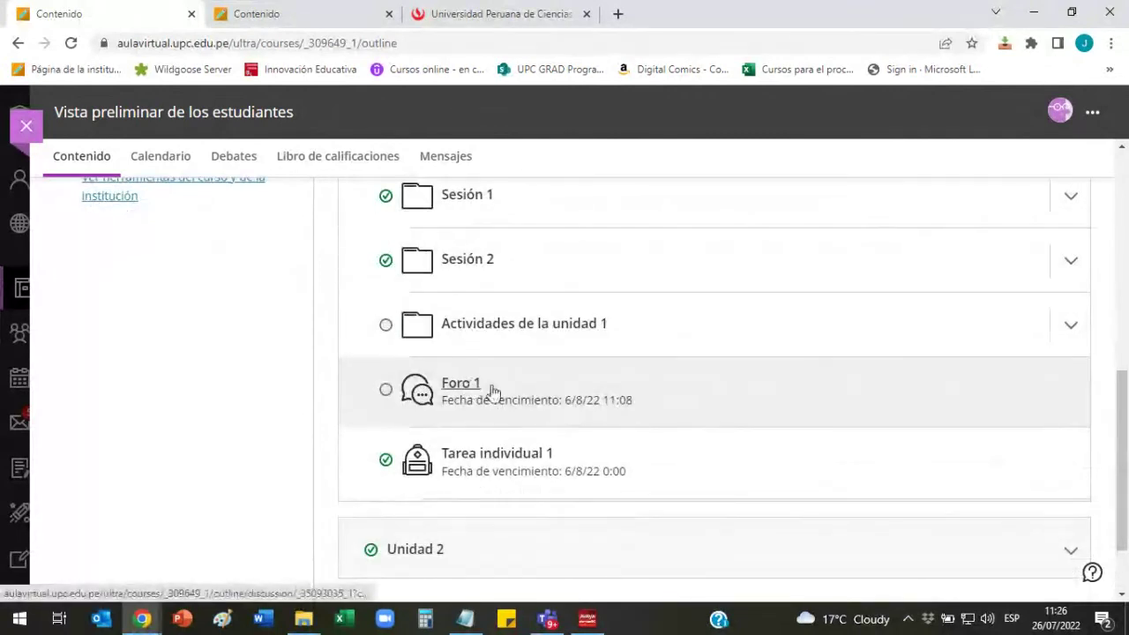
{"action": "left_click", "coordinate": [766, 367]}
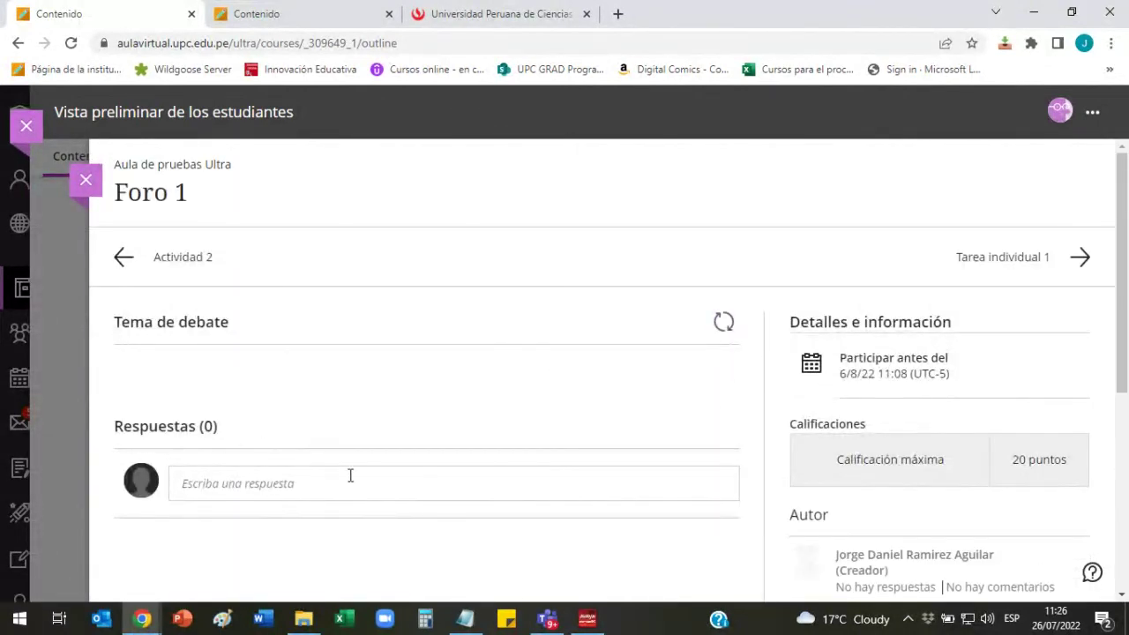
{"action": "left_click", "coordinate": [394, 481]}
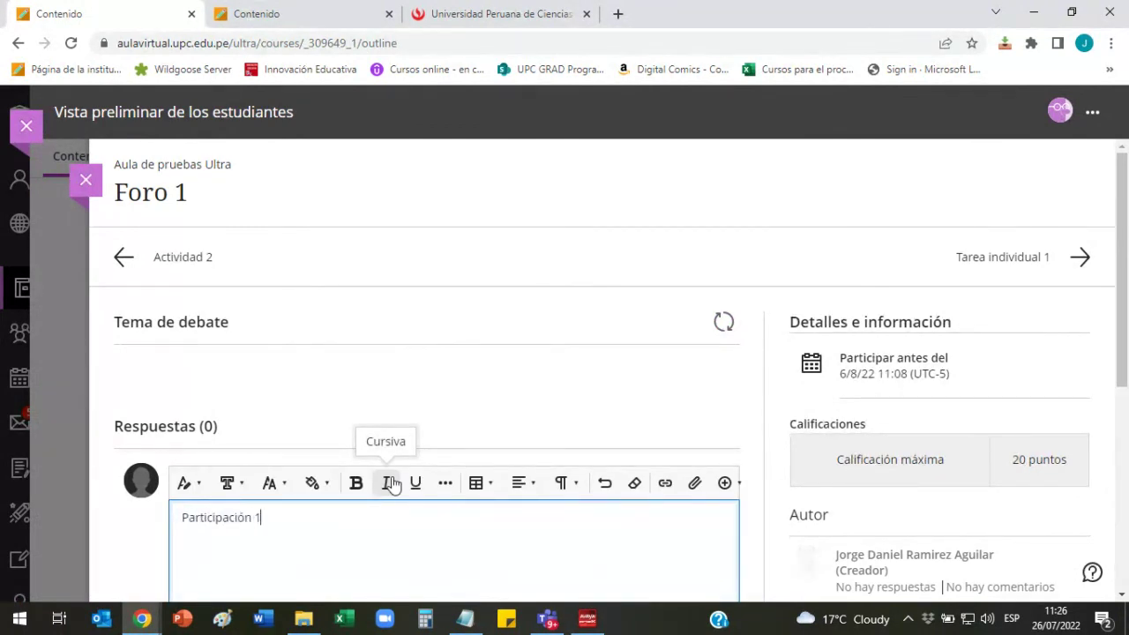
{"action": "scroll", "coordinate": [724, 388], "scroll_direction": "down", "scroll_amount": 3}
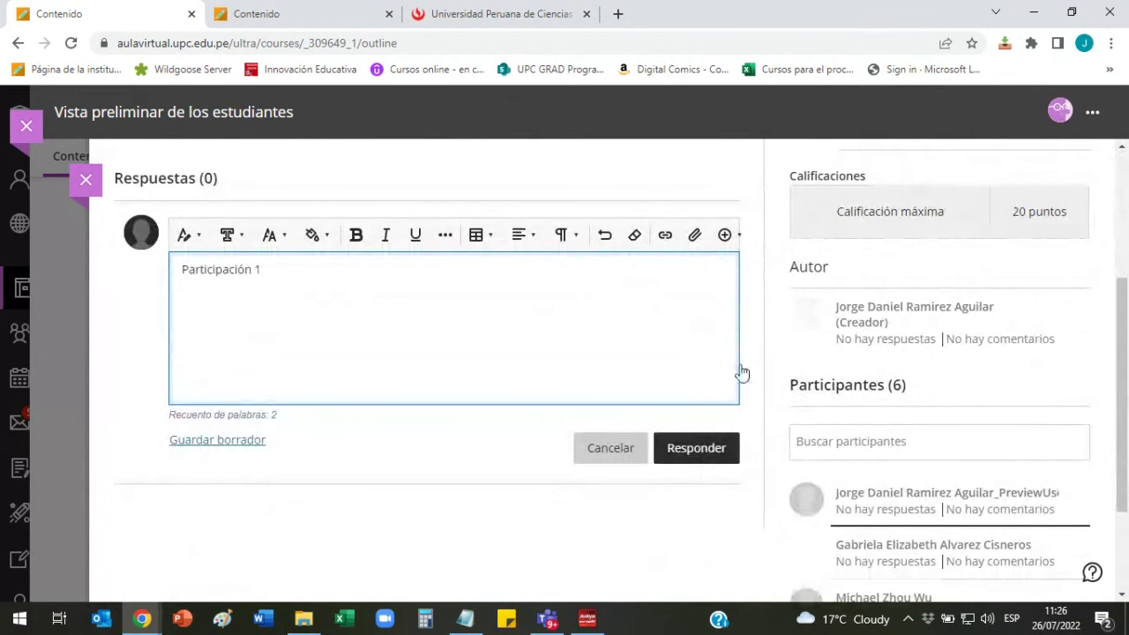
{"action": "left_click", "coordinate": [696, 447]}
Reply to the "Participación 1" response with the comment "Participación 2".
{"action": "scroll", "coordinate": [262, 411], "scroll_direction": "up", "scroll_amount": 2}
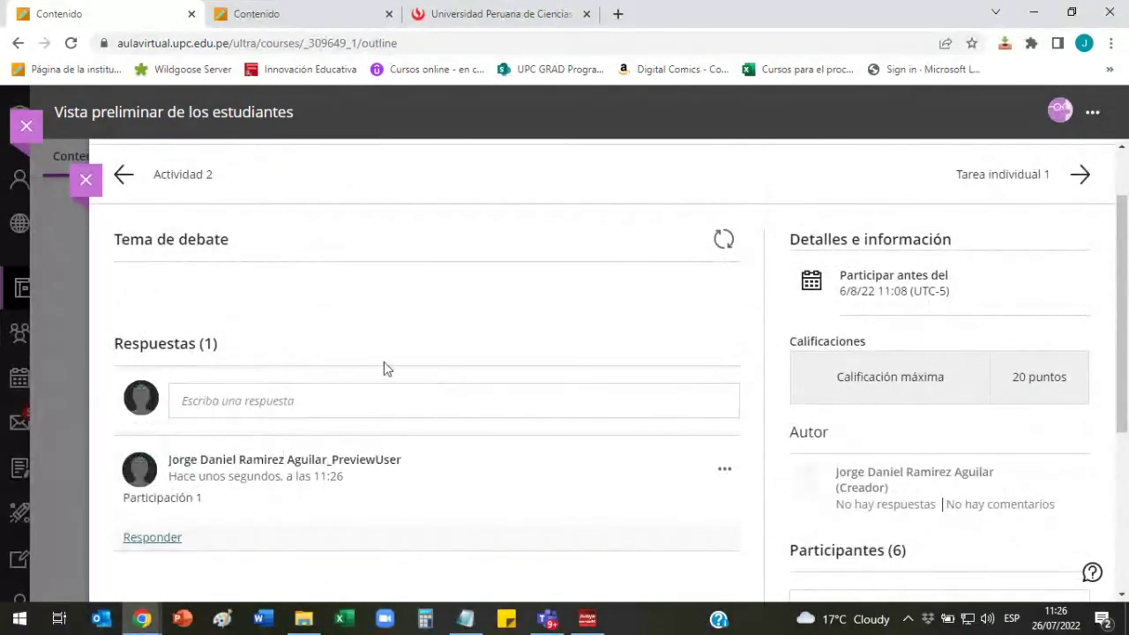
{"action": "scroll", "coordinate": [224, 474], "scroll_direction": "down", "scroll_amount": 1}
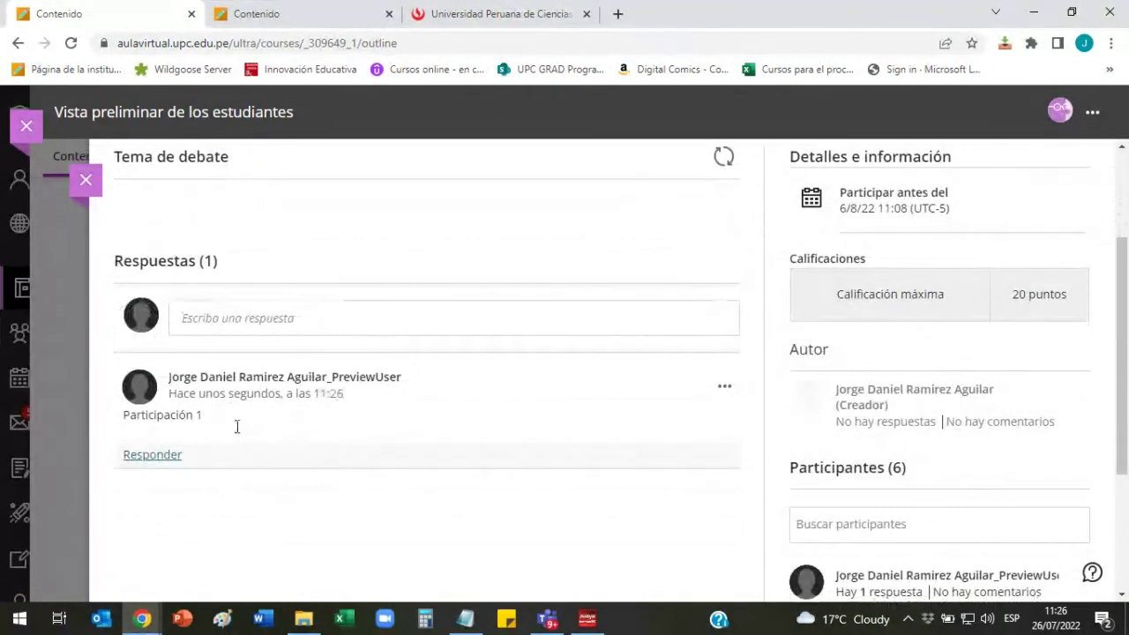
{"action": "left_click", "coordinate": [151, 455]}
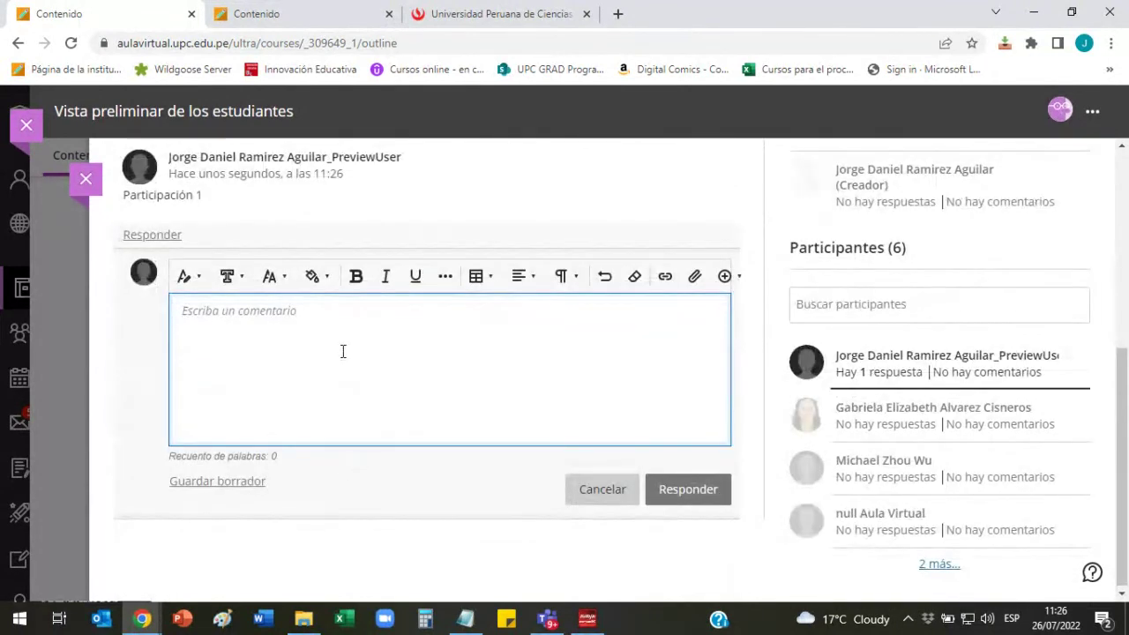
{"action": "type", "text": "Participación 2"}
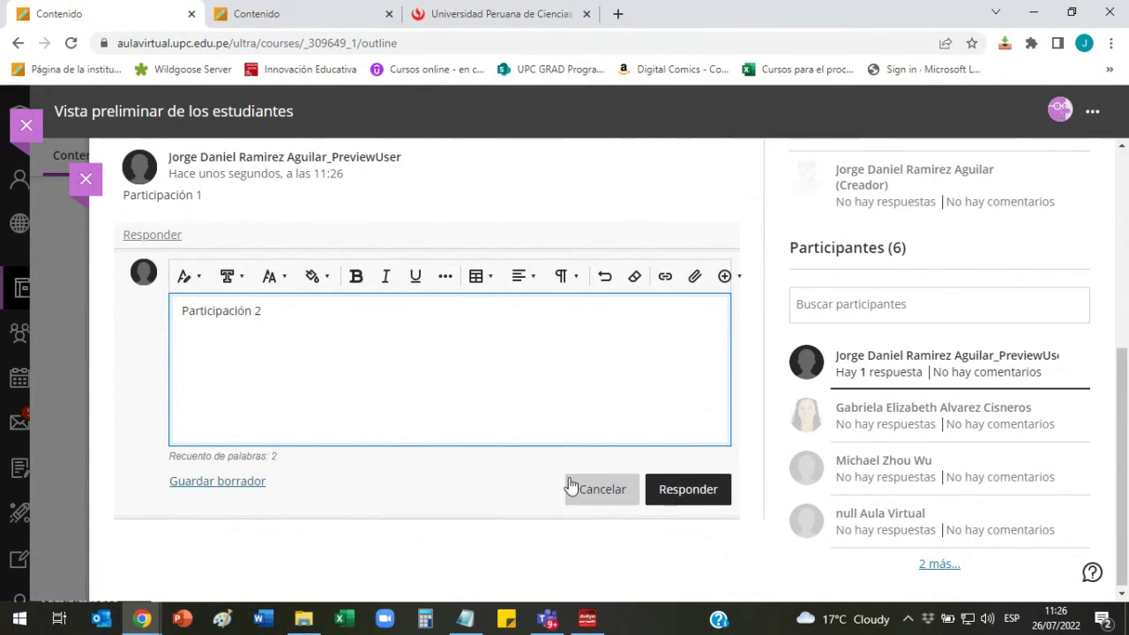
{"action": "left_click", "coordinate": [695, 500]}
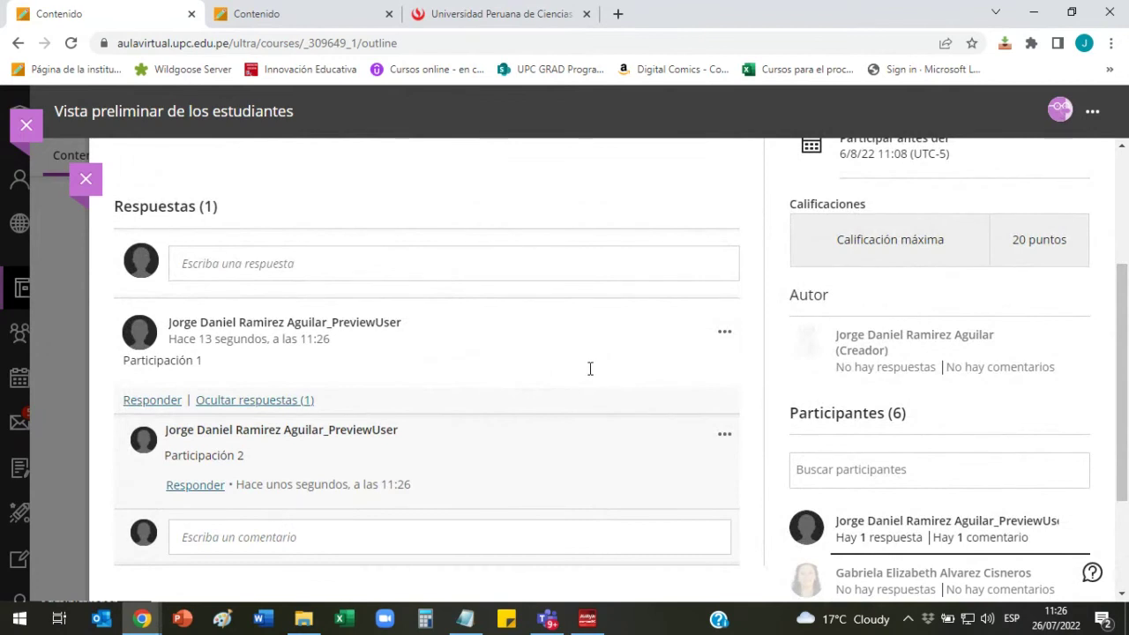
{"action": "scroll", "coordinate": [590, 368], "scroll_direction": "up", "scroll_amount": 1}
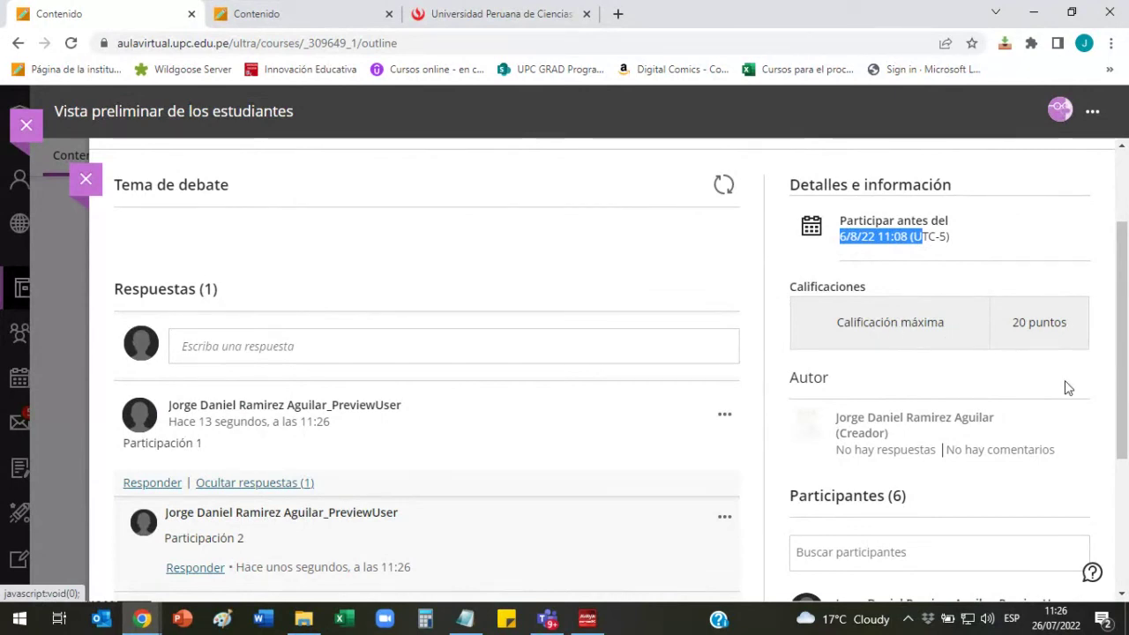
Close Foro 1 and exit the student preview, keeping the preview user's activity.
{"action": "left_click", "coordinate": [86, 179]}
{"action": "scroll", "coordinate": [668, 404], "scroll_direction": "up", "scroll_amount": 6}
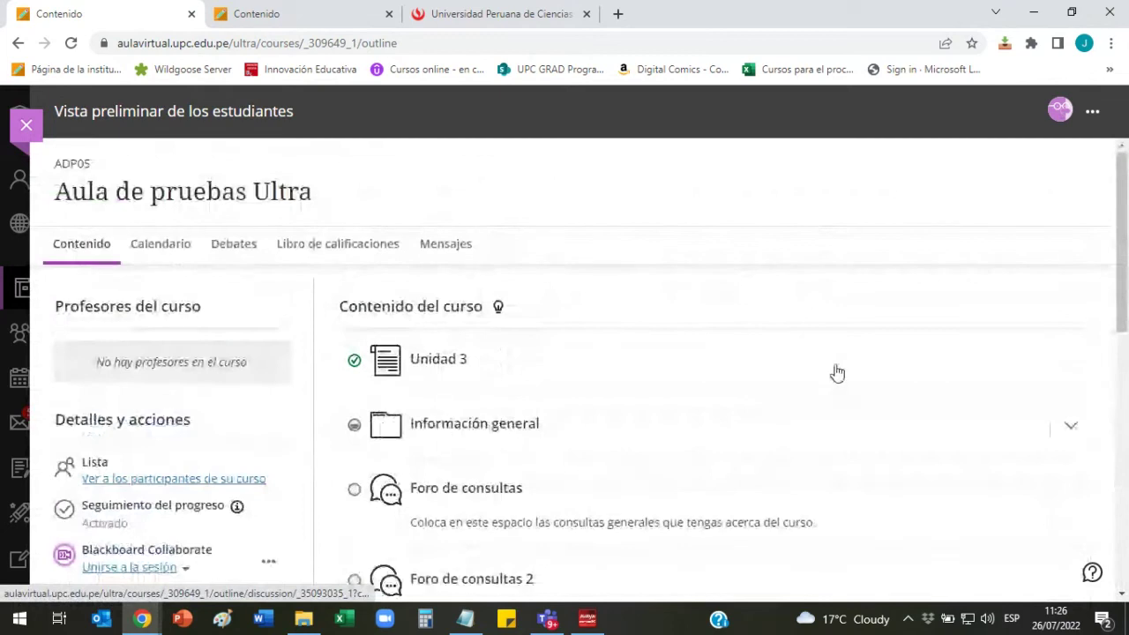
{"action": "left_click", "coordinate": [1093, 114]}
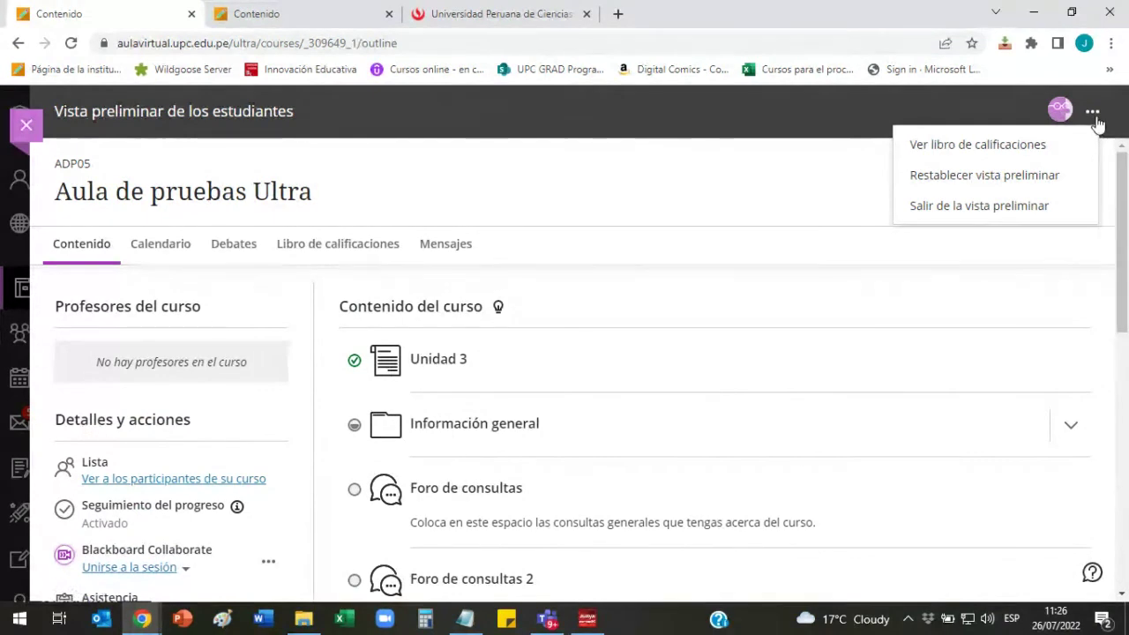
{"action": "left_click", "coordinate": [1003, 206]}
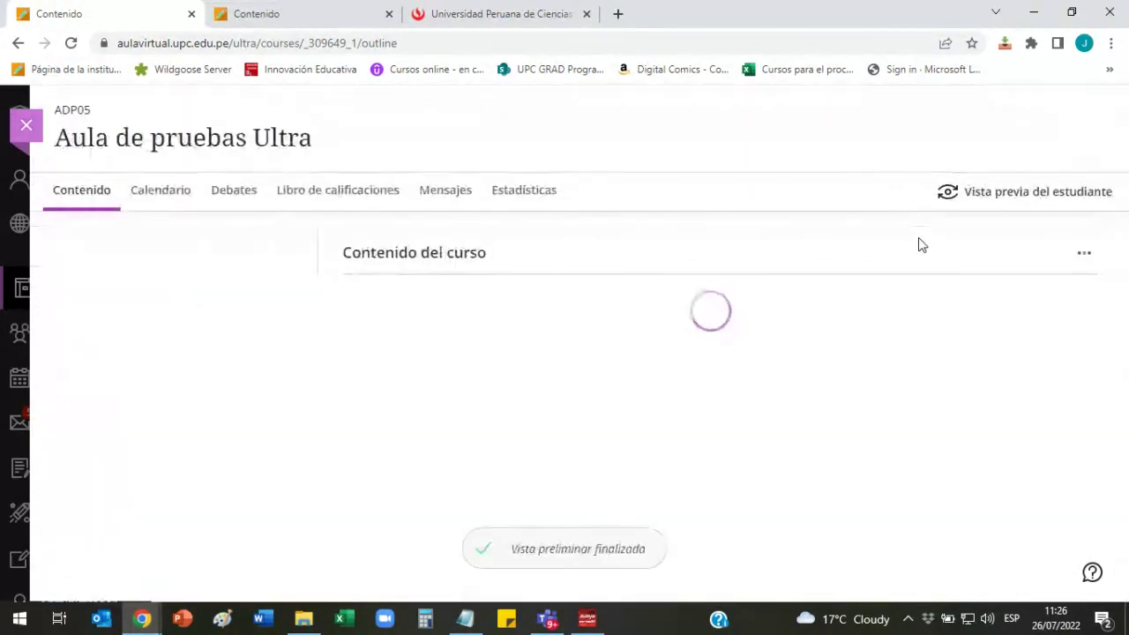
Expand Unidad 1 in the instructor's course content and open the Foro 1 discussion.
{"action": "scroll", "coordinate": [889, 293], "scroll_direction": "down", "scroll_amount": 5}
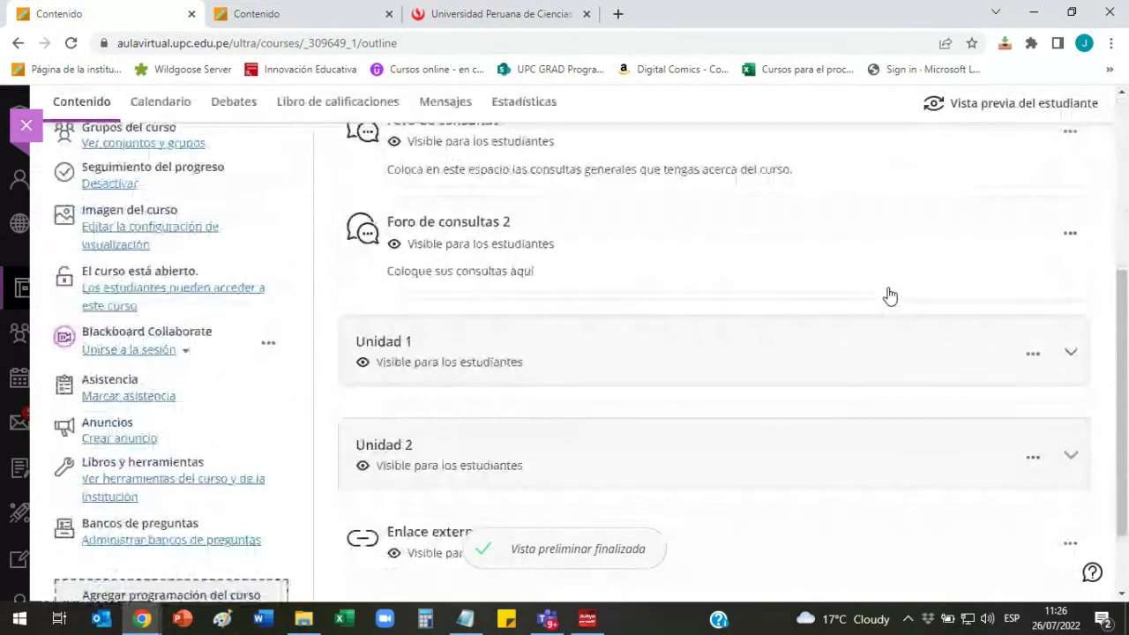
{"action": "scroll", "coordinate": [888, 295], "scroll_direction": "down", "scroll_amount": 1}
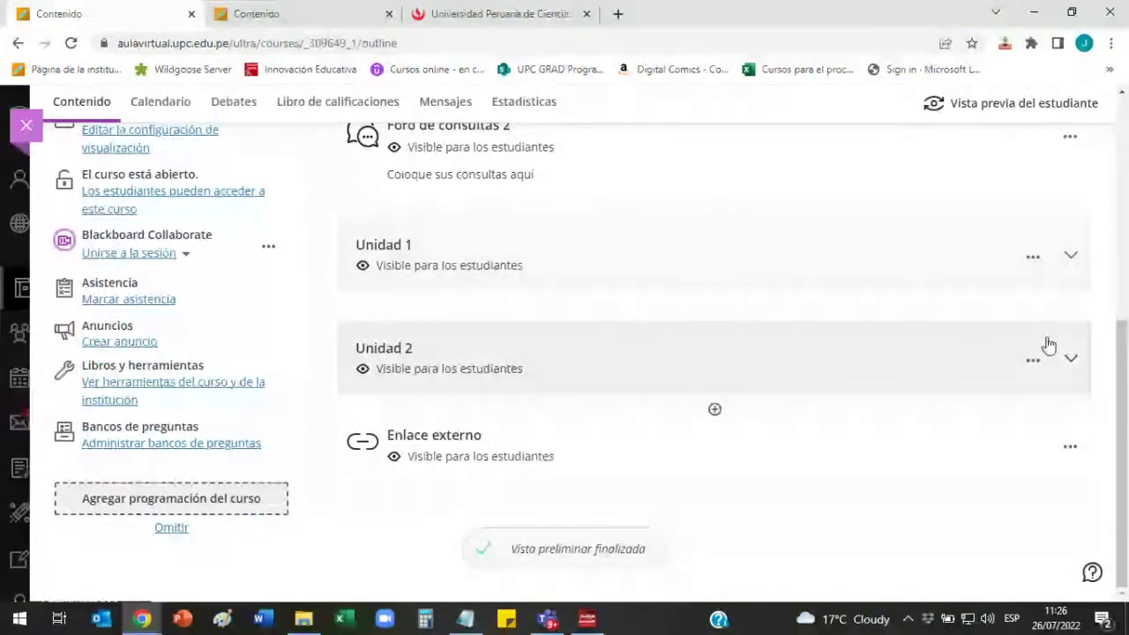
{"action": "left_click", "coordinate": [1074, 257]}
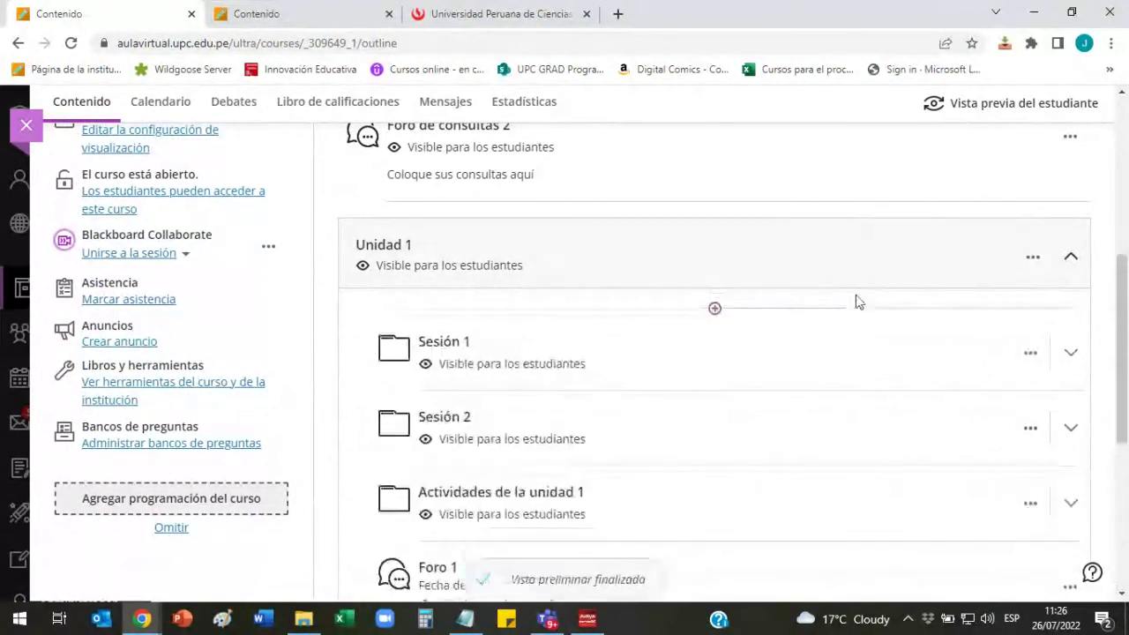
{"action": "scroll", "coordinate": [855, 301], "scroll_direction": "down", "scroll_amount": 4}
{"action": "scroll", "coordinate": [856, 302], "scroll_direction": "up", "scroll_amount": 1}
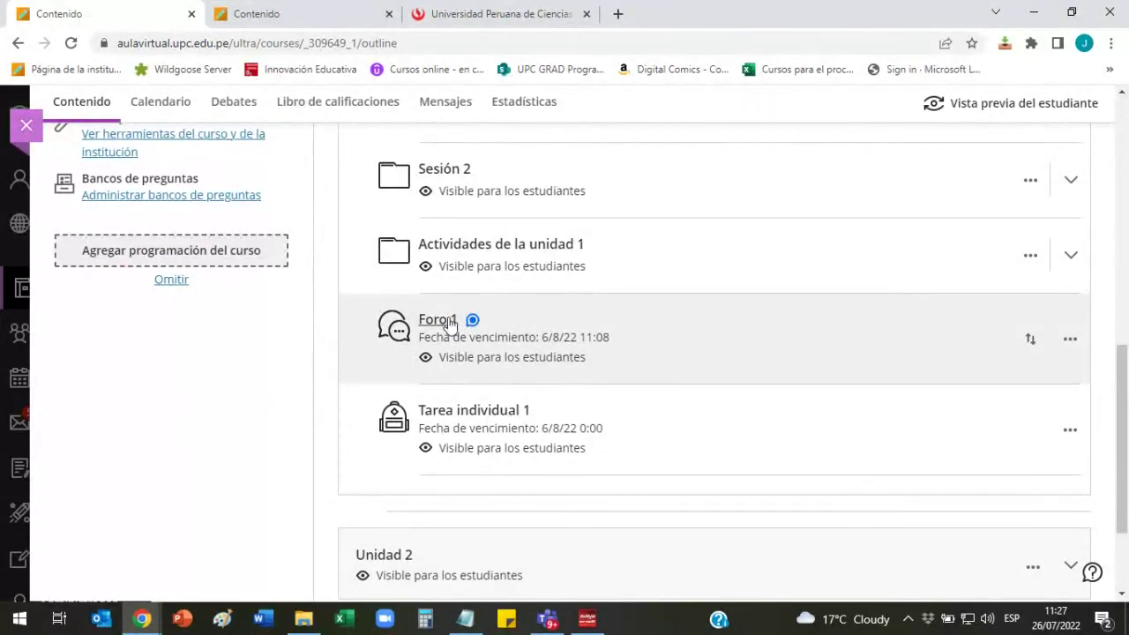
{"action": "left_click", "coordinate": [446, 321]}
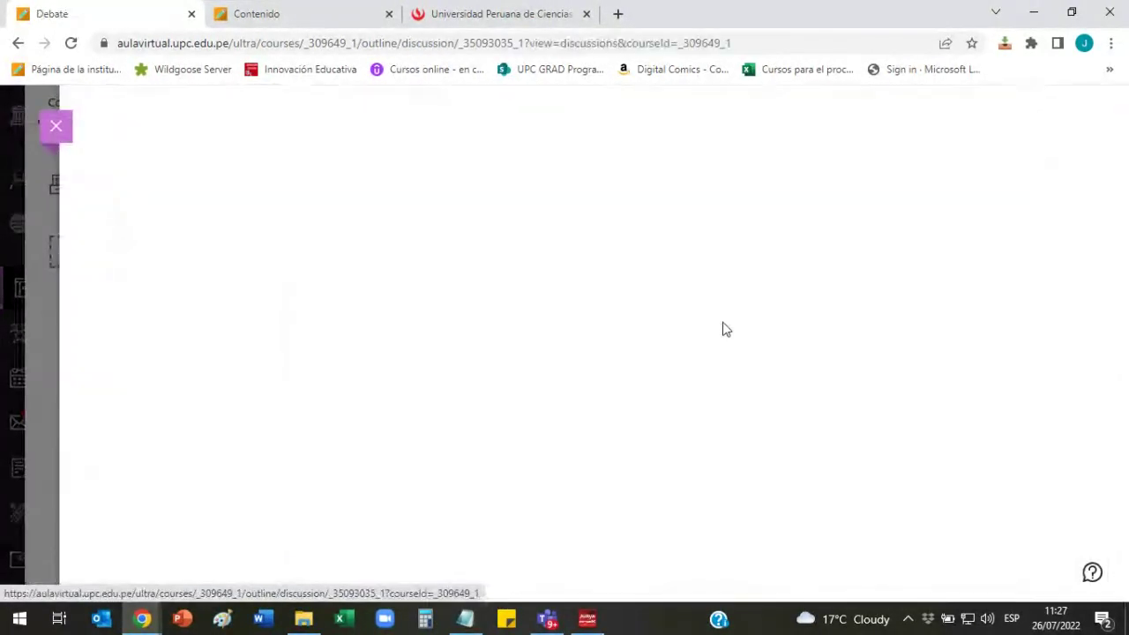
Review the responses in Foro 1 and show the replies under "Participación 1".
{"action": "scroll", "coordinate": [694, 335], "scroll_direction": "down", "scroll_amount": 1}
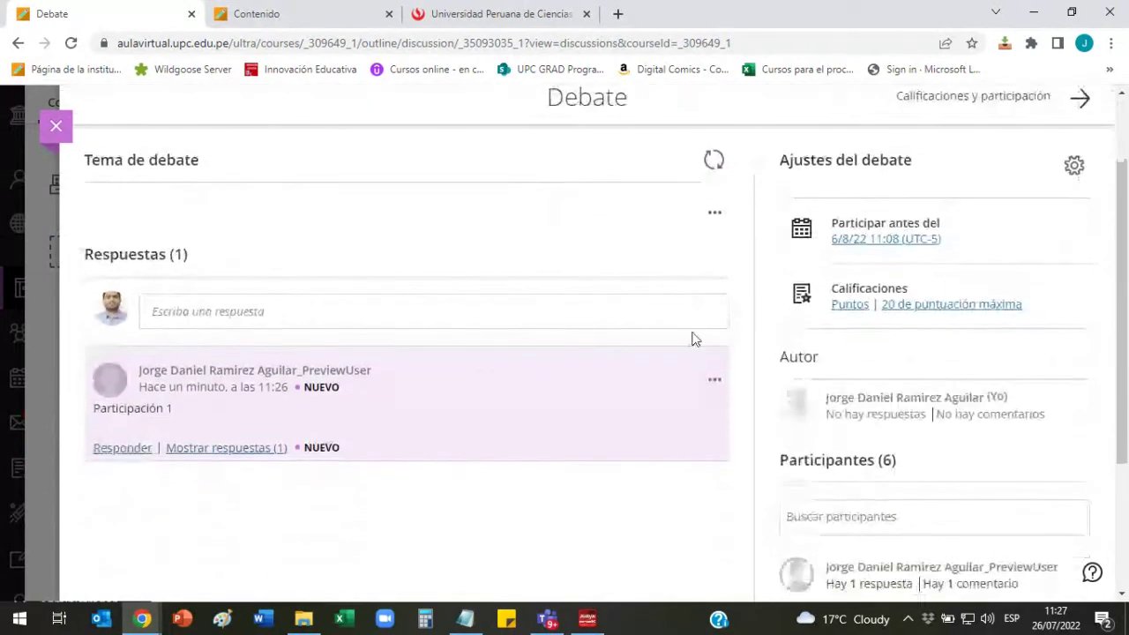
{"action": "scroll", "coordinate": [397, 305], "scroll_direction": "down", "scroll_amount": 2}
{"action": "scroll", "coordinate": [358, 296], "scroll_direction": "up", "scroll_amount": 1}
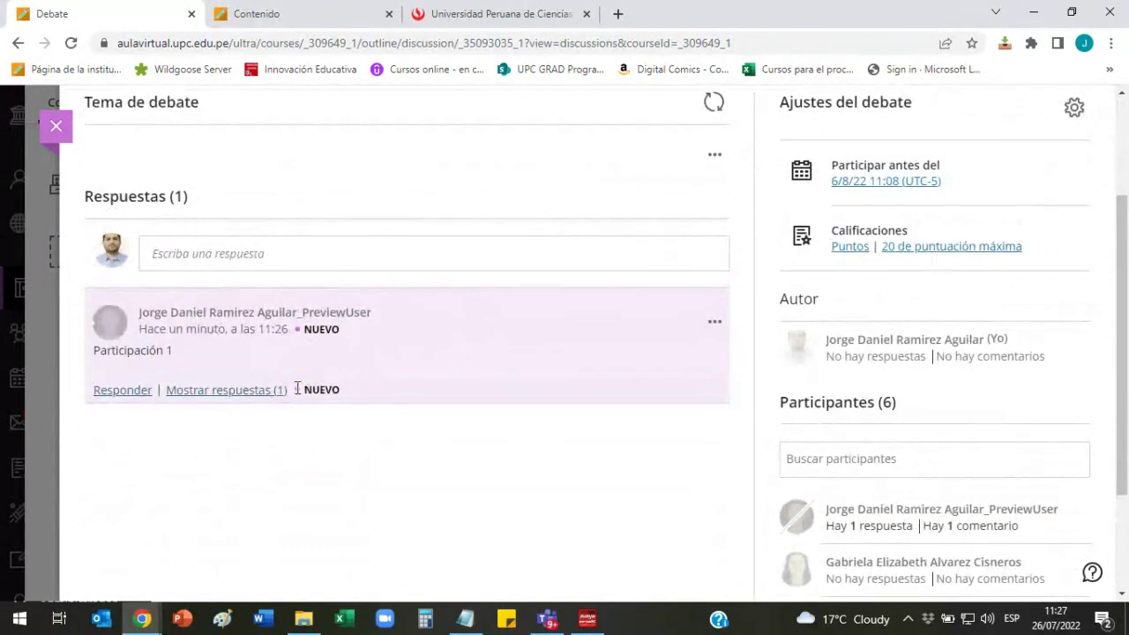
{"action": "left_click", "coordinate": [227, 391]}
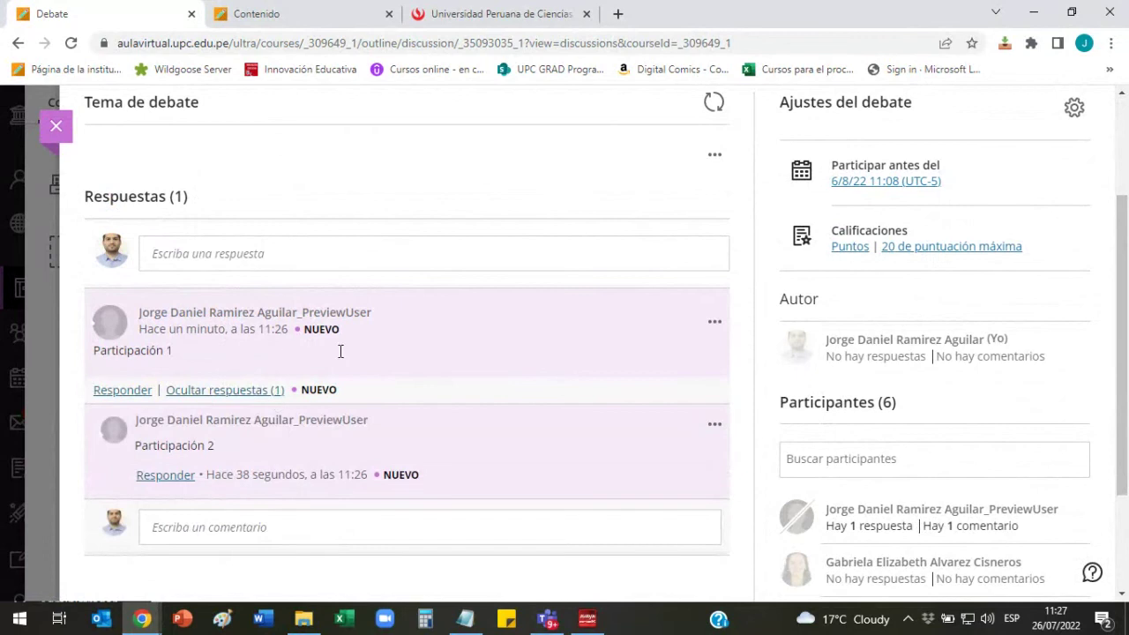
Close Foro 1, examine the content and settings of Tarea individual 1, and return to the course content.
{"action": "left_click", "coordinate": [56, 127]}
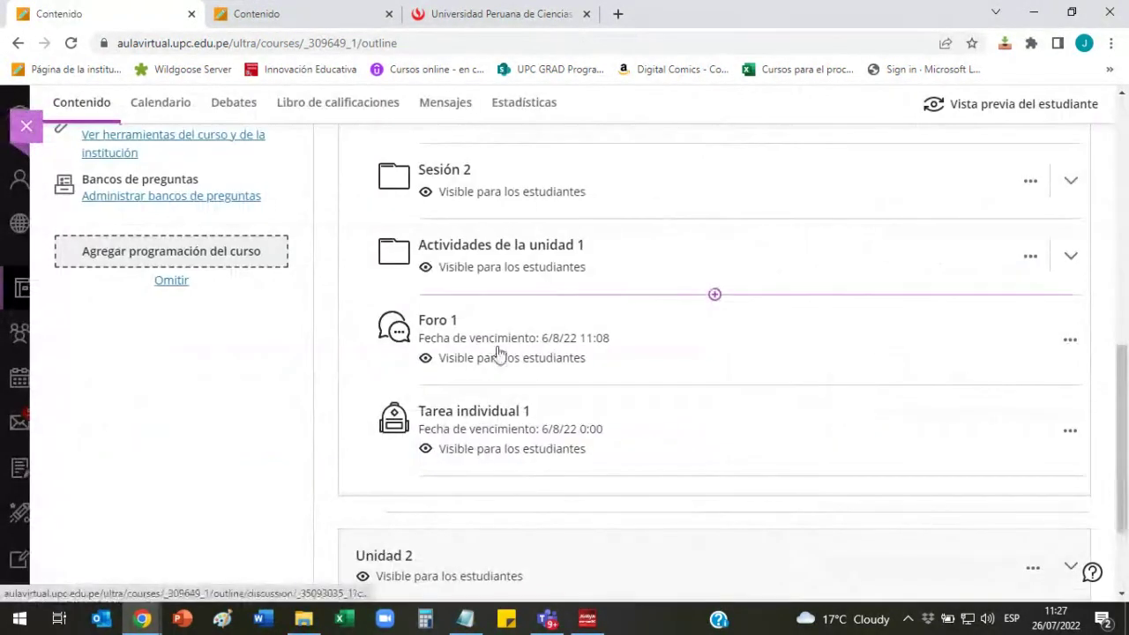
{"action": "left_click", "coordinate": [490, 415]}
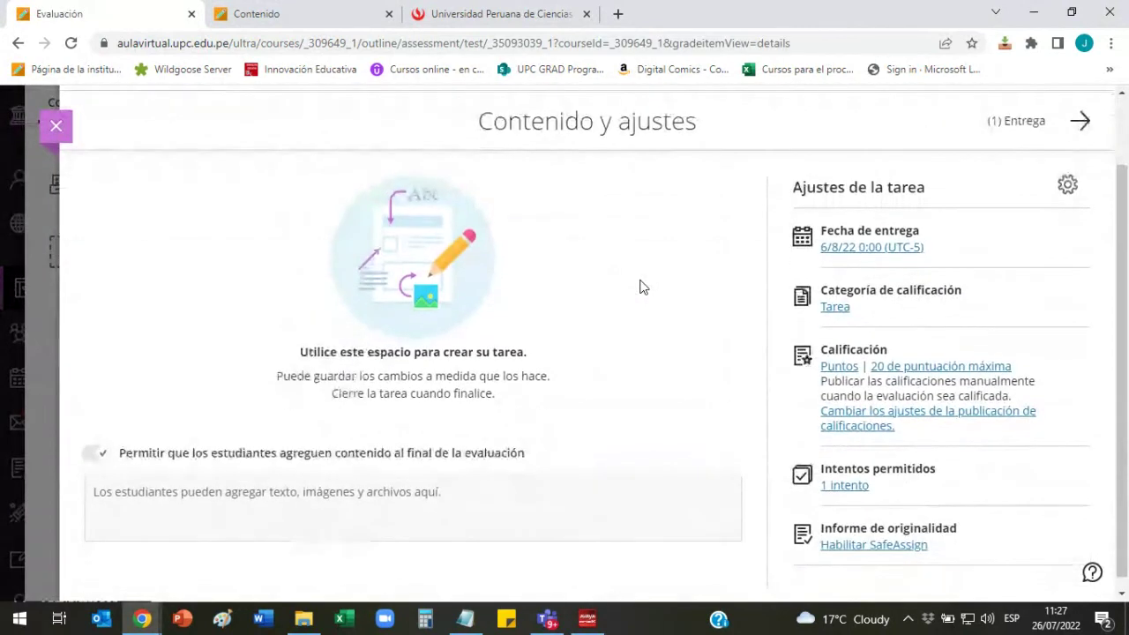
{"action": "left_click", "coordinate": [56, 126]}
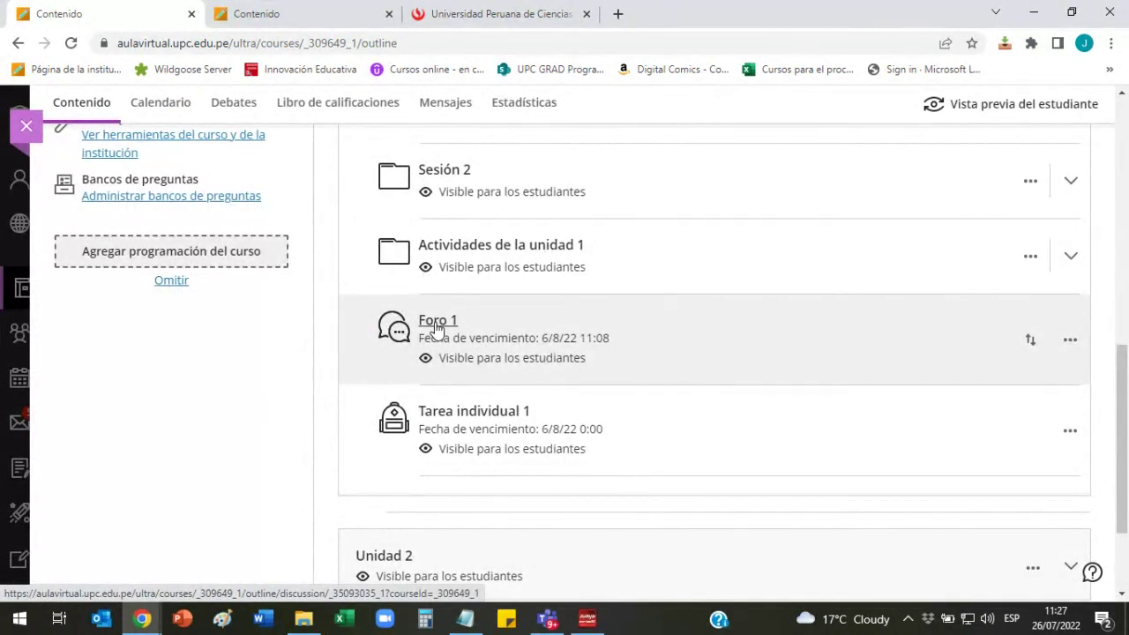
Compare where Foro 1 and Tarea individual 1 offer access to student participation and submissions, closing each one after viewing.
{"action": "left_click", "coordinate": [494, 321]}
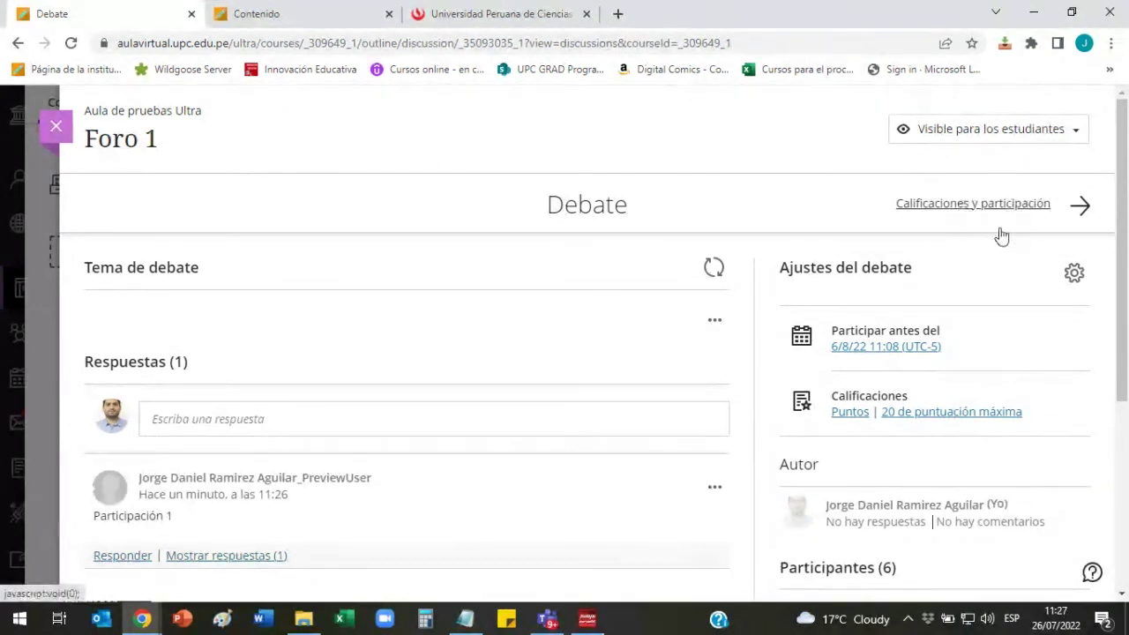
{"action": "key", "text": "Escape"}
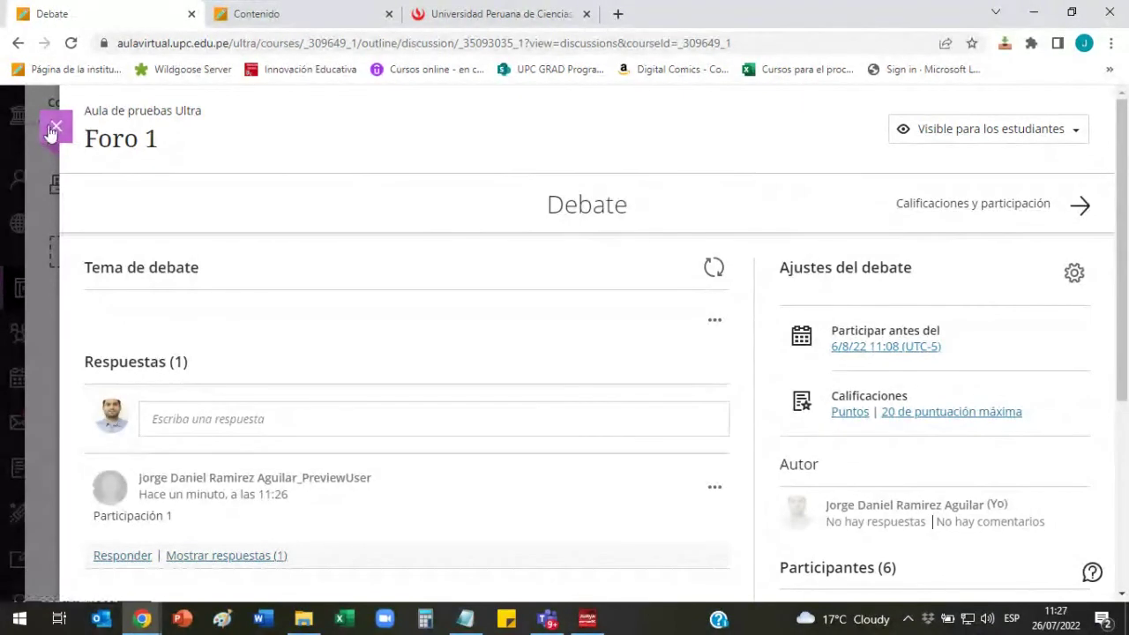
{"action": "scroll", "coordinate": [572, 236], "scroll_direction": "down", "scroll_amount": 3}
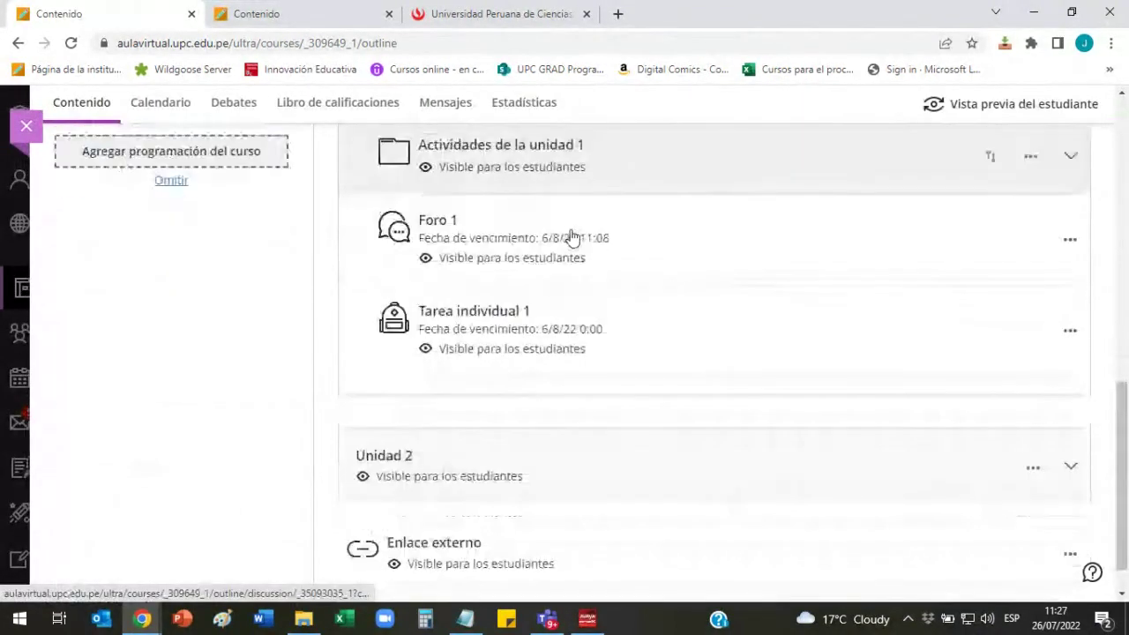
{"action": "left_click", "coordinate": [505, 269]}
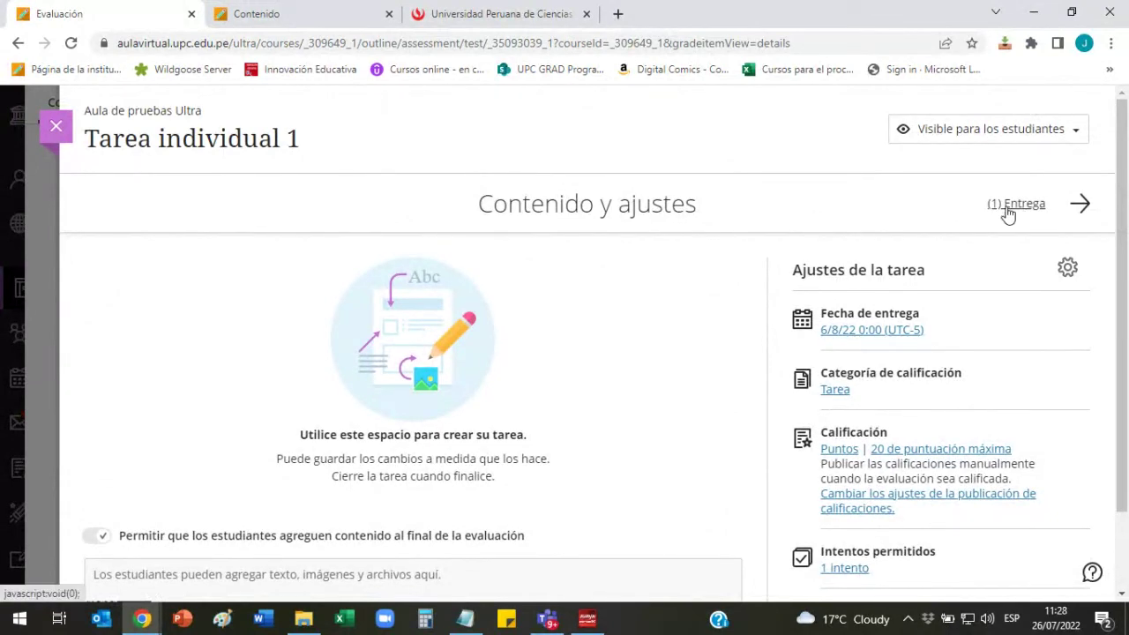
{"action": "left_click", "coordinate": [56, 126]}
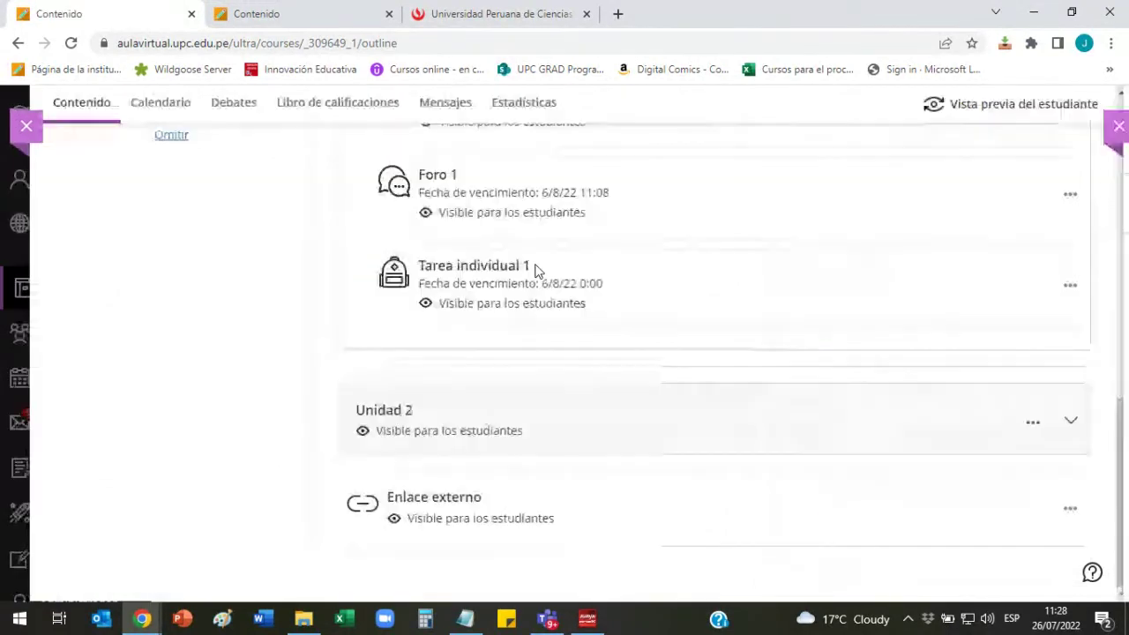
{"action": "left_click", "coordinate": [432, 176]}
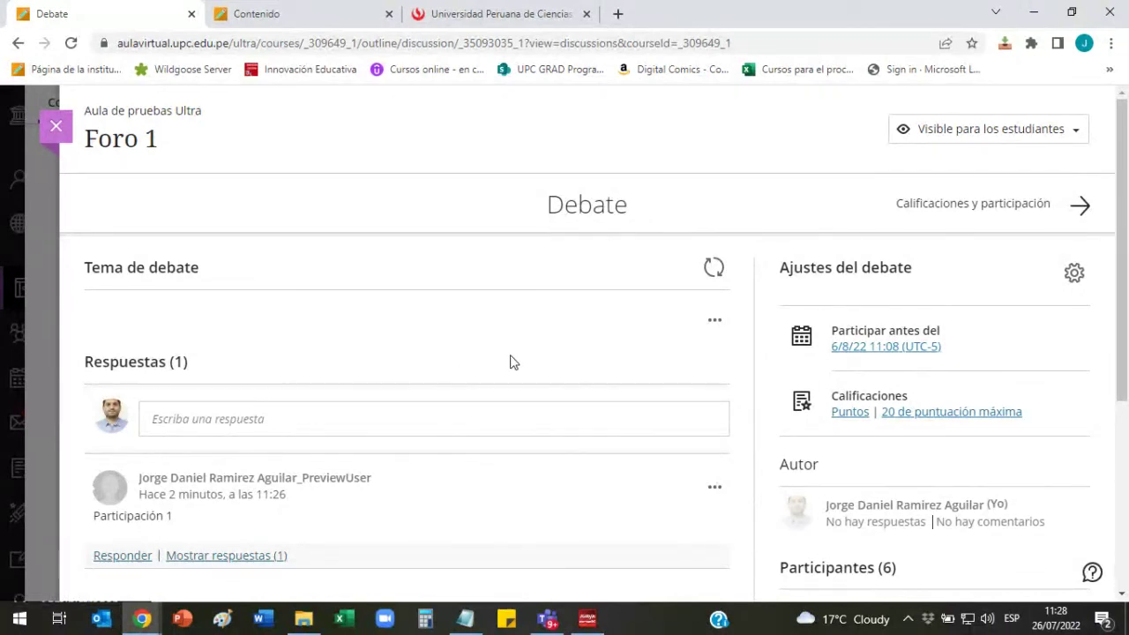
{"action": "left_click", "coordinate": [59, 137]}
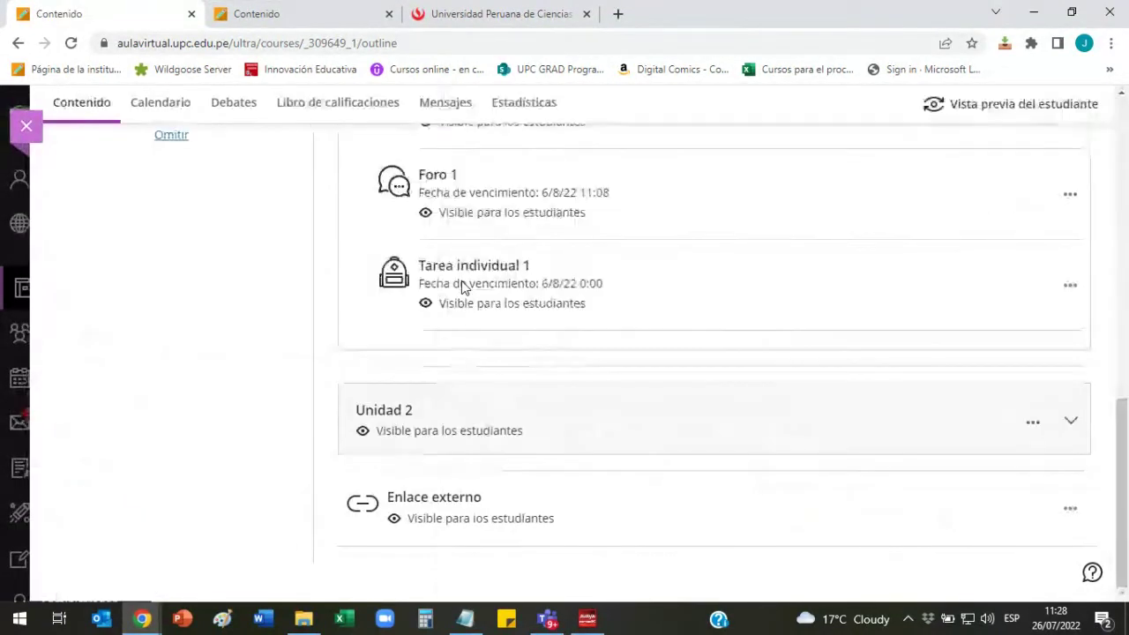
Switch to the Blackboard Collaborate session window to read the participants' chat questions, and return to the course window.
{"action": "mouse_move", "coordinate": [141, 619]}
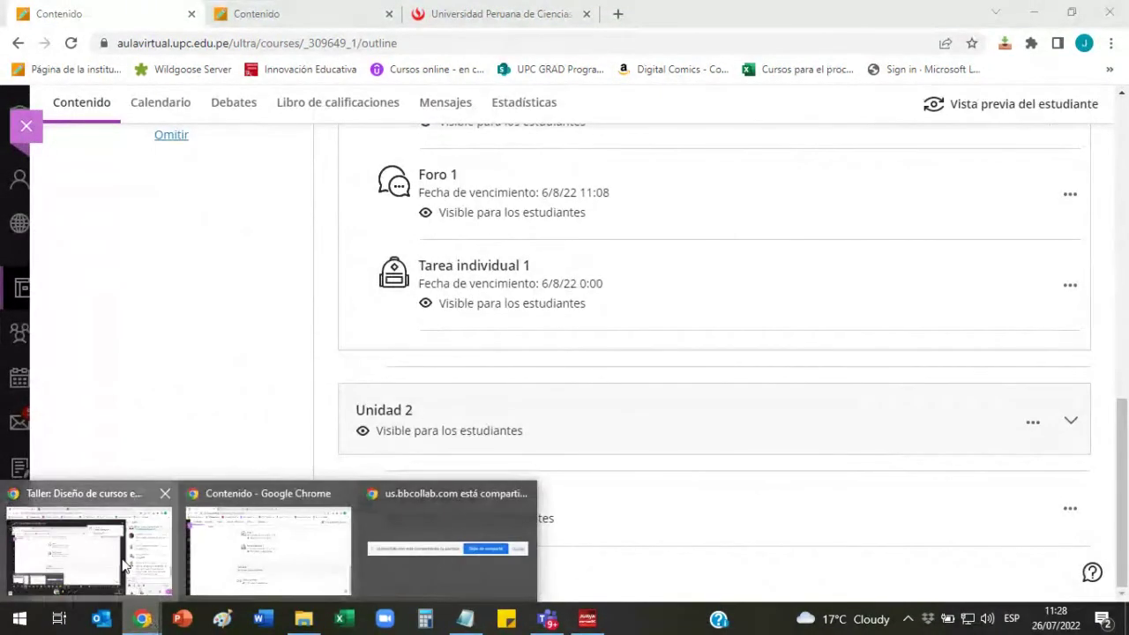
{"action": "left_click", "coordinate": [86, 556]}
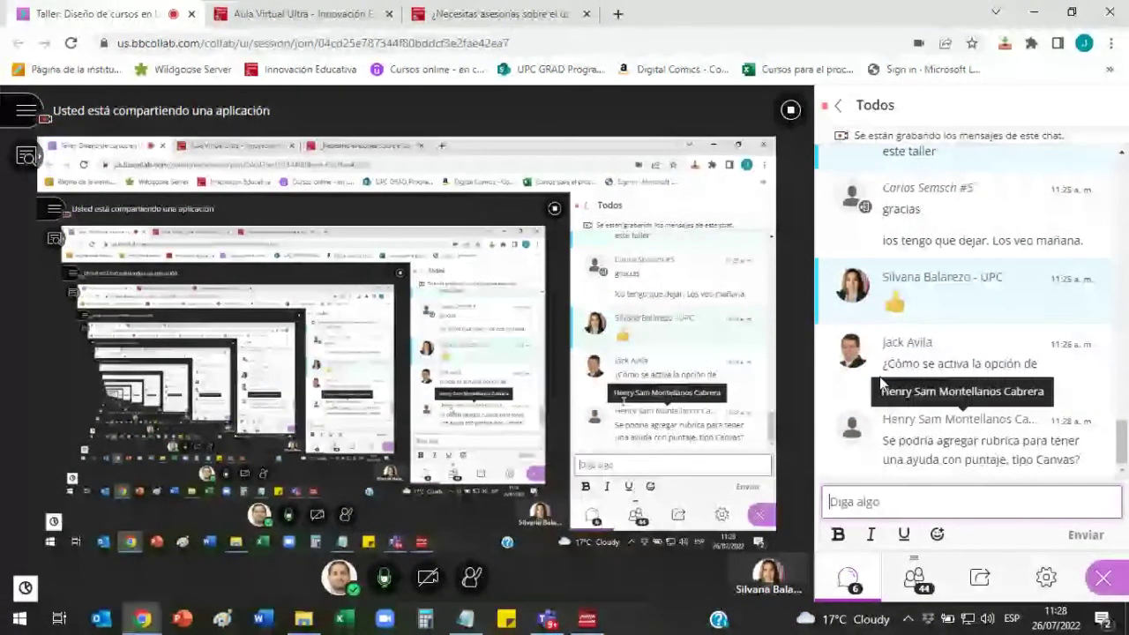
{"action": "left_click", "coordinate": [1034, 12]}
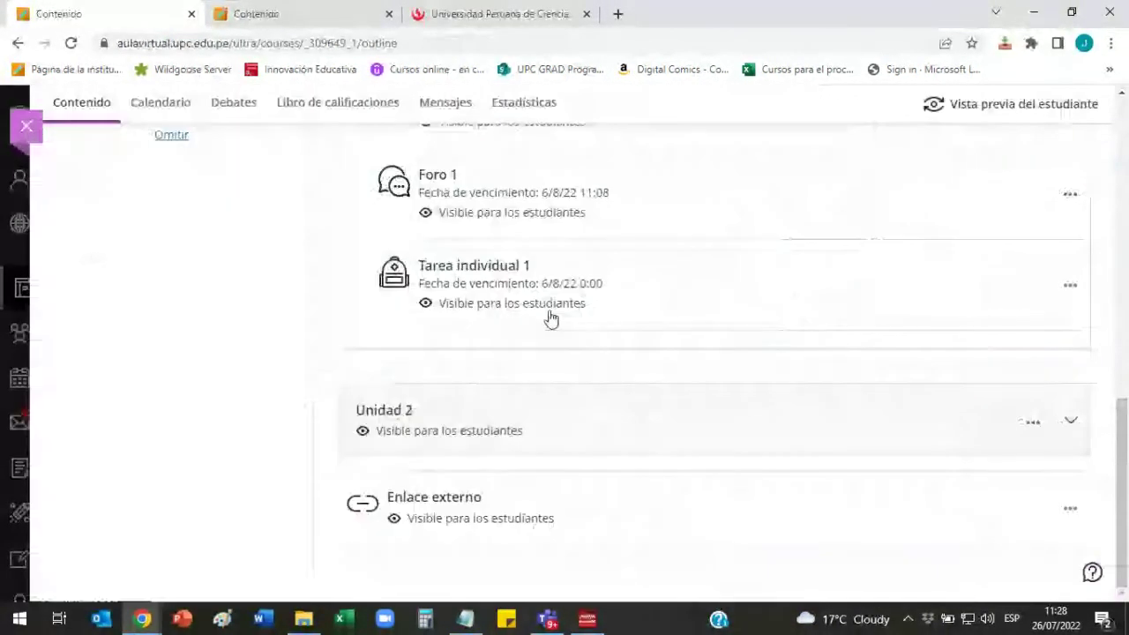
Open the course's Seguimiento del progreso settings, switch tracking off and back to Activado, and save.
{"action": "scroll", "coordinate": [741, 384], "scroll_direction": "up", "scroll_amount": 3}
{"action": "scroll", "coordinate": [741, 384], "scroll_direction": "up", "scroll_amount": 4}
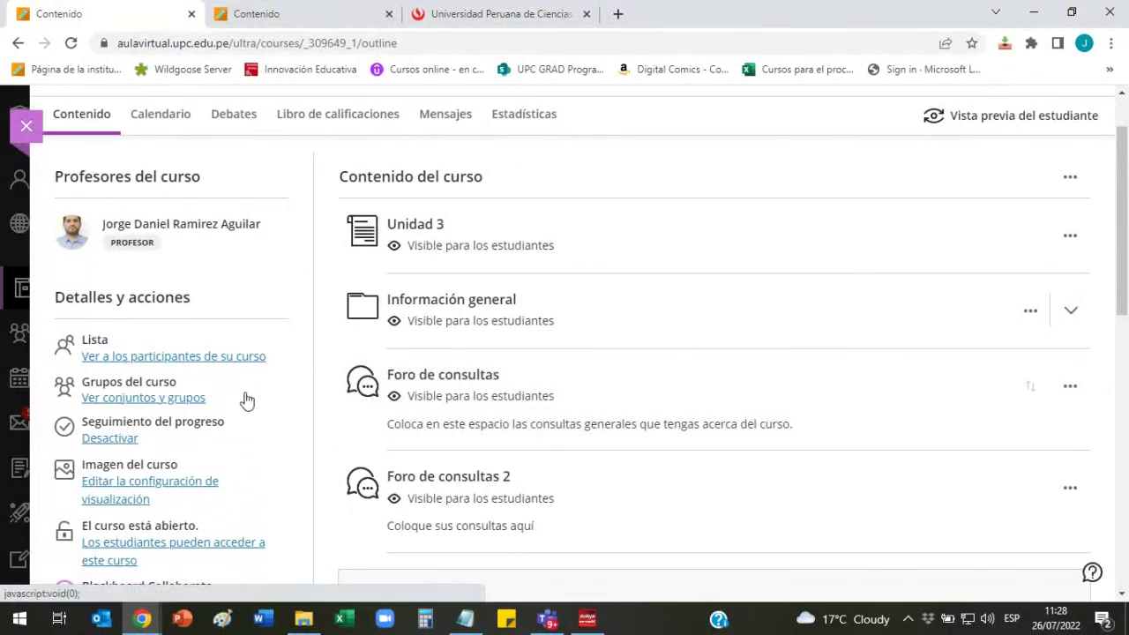
{"action": "scroll", "coordinate": [238, 402], "scroll_direction": "down", "scroll_amount": 1}
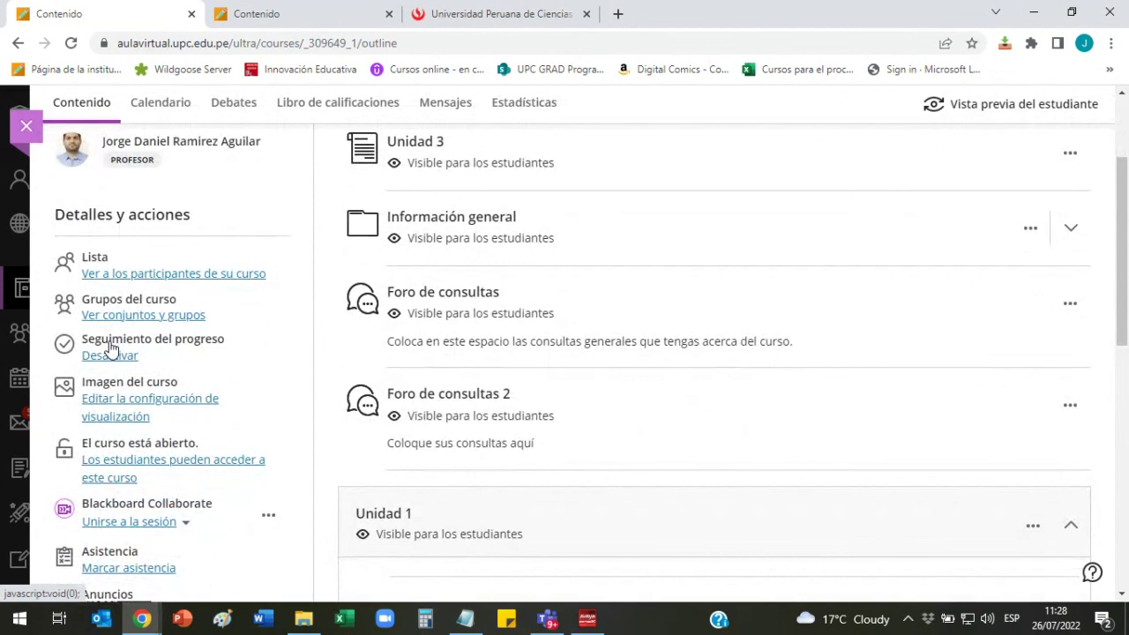
{"action": "scroll", "coordinate": [174, 350], "scroll_direction": "down", "scroll_amount": 1}
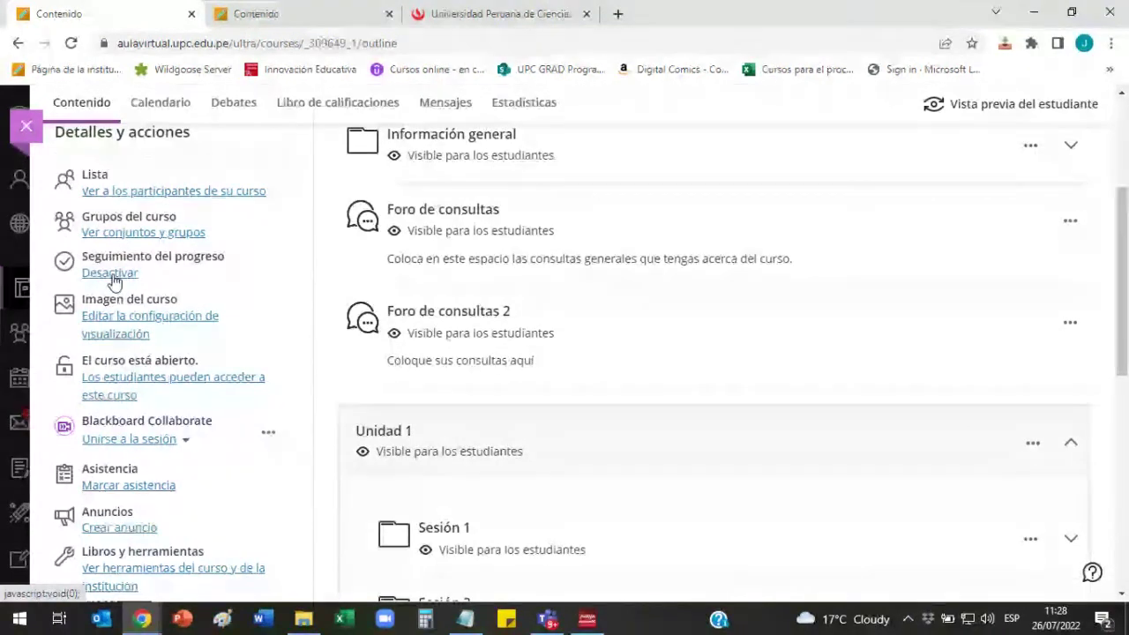
{"action": "left_click", "coordinate": [111, 274]}
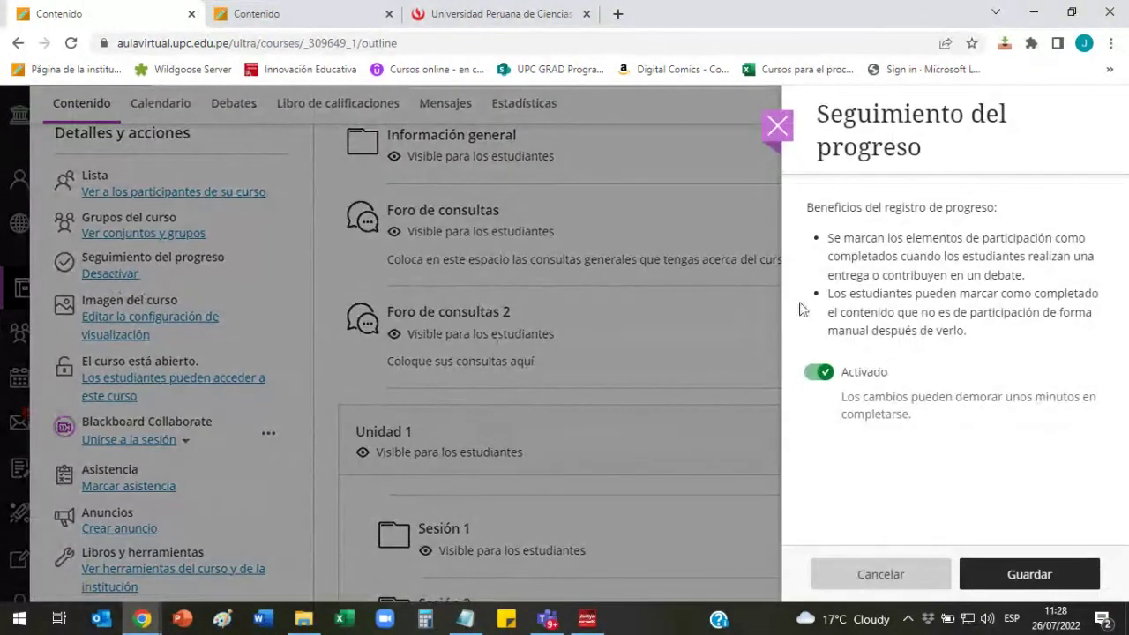
{"action": "left_click", "coordinate": [819, 374]}
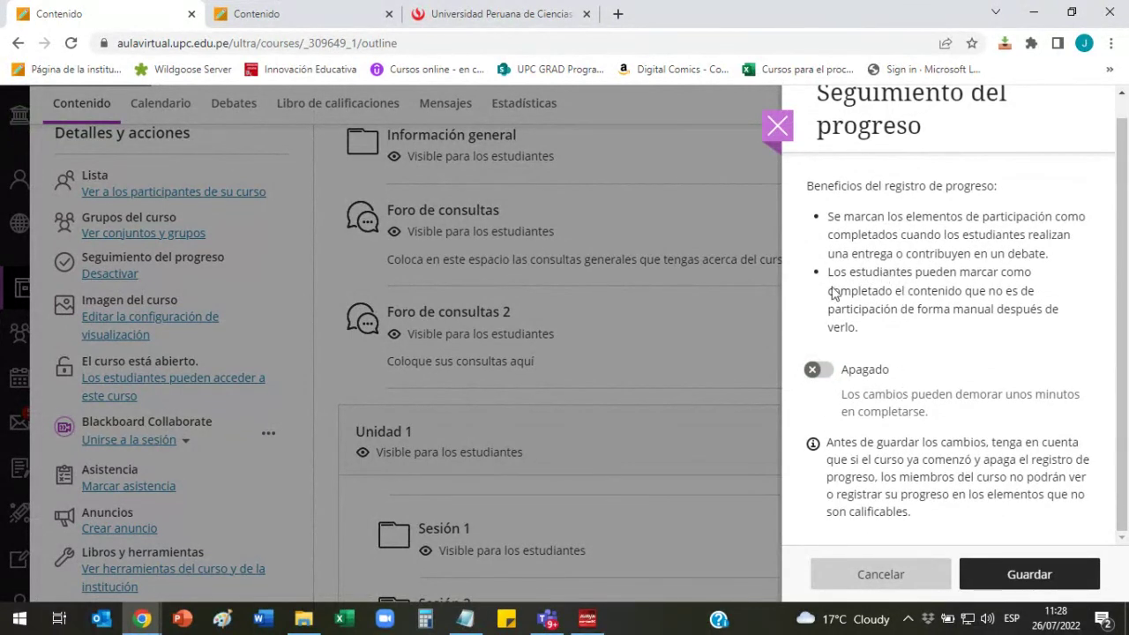
{"action": "left_click", "coordinate": [817, 369]}
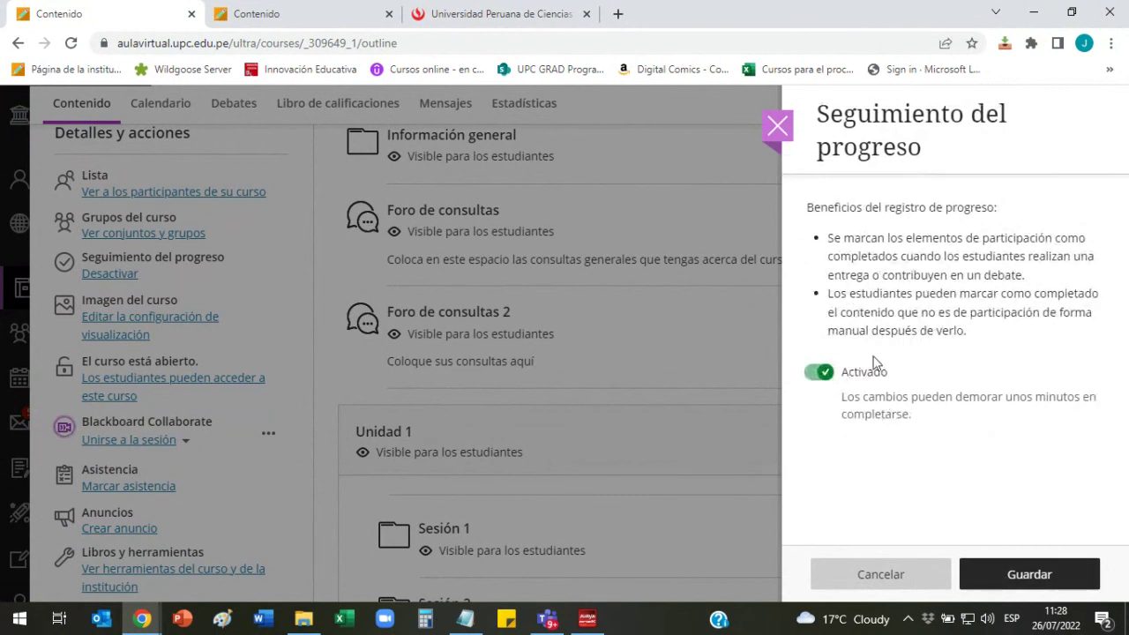
{"action": "left_click", "coordinate": [1030, 573]}
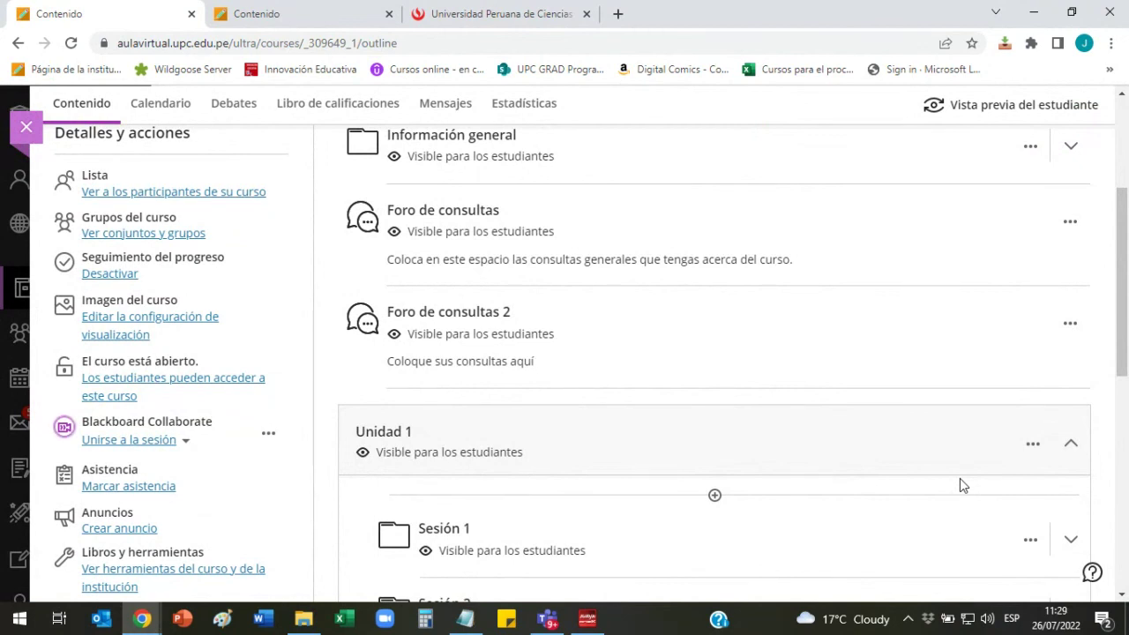
Start the student preview of the course and dismiss the Assist introduction.
{"action": "scroll", "coordinate": [971, 441], "scroll_direction": "up", "scroll_amount": 2}
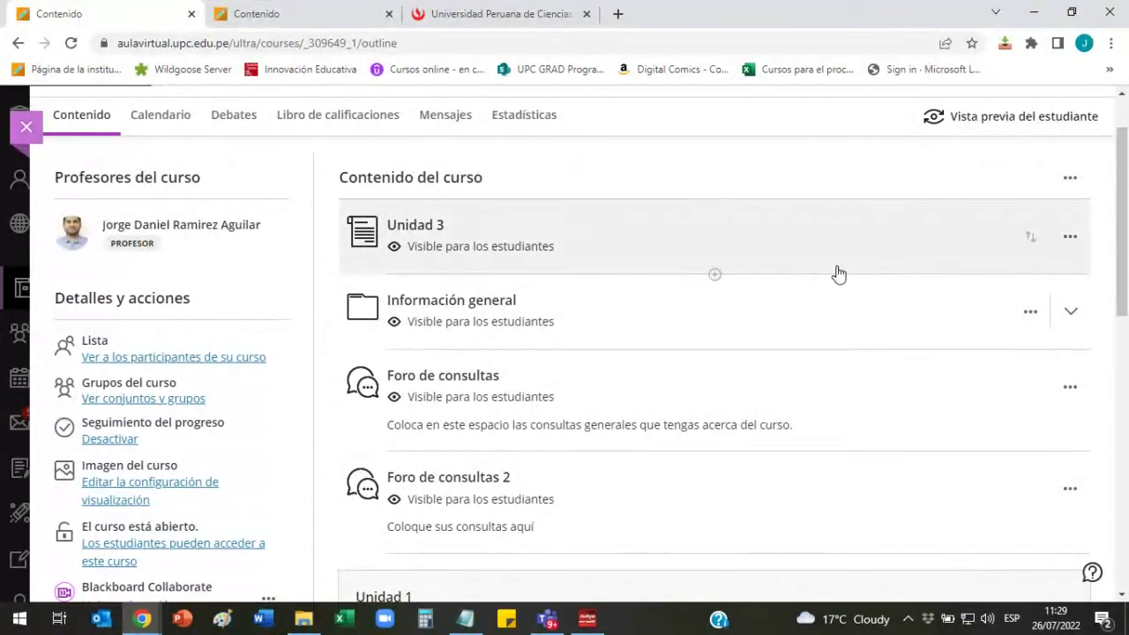
{"action": "left_click", "coordinate": [1043, 124]}
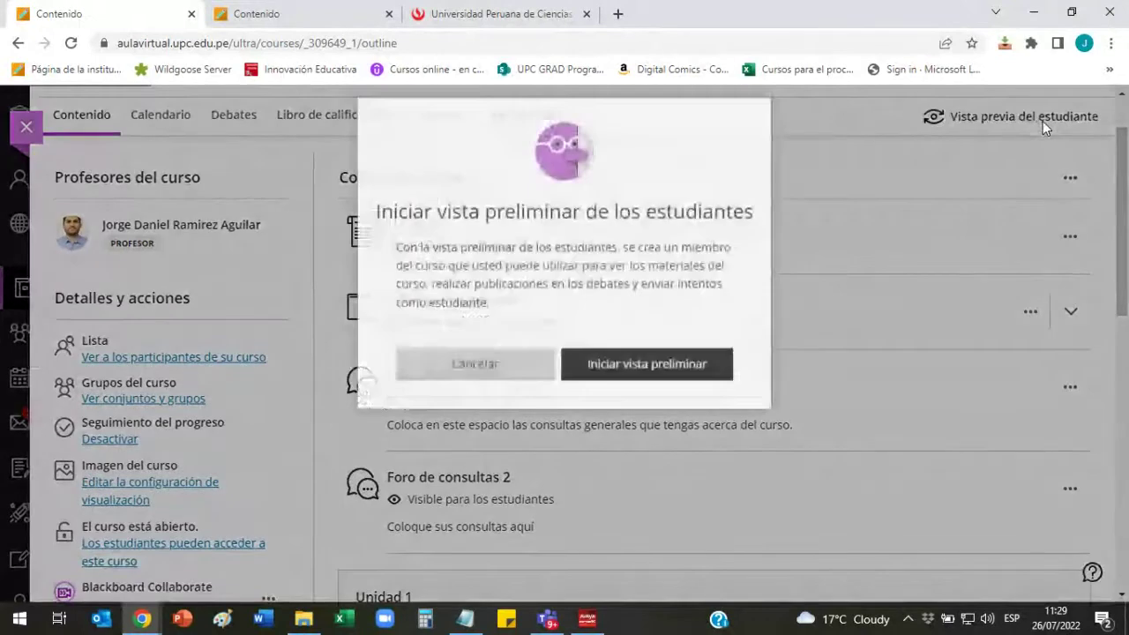
{"action": "left_click", "coordinate": [678, 381]}
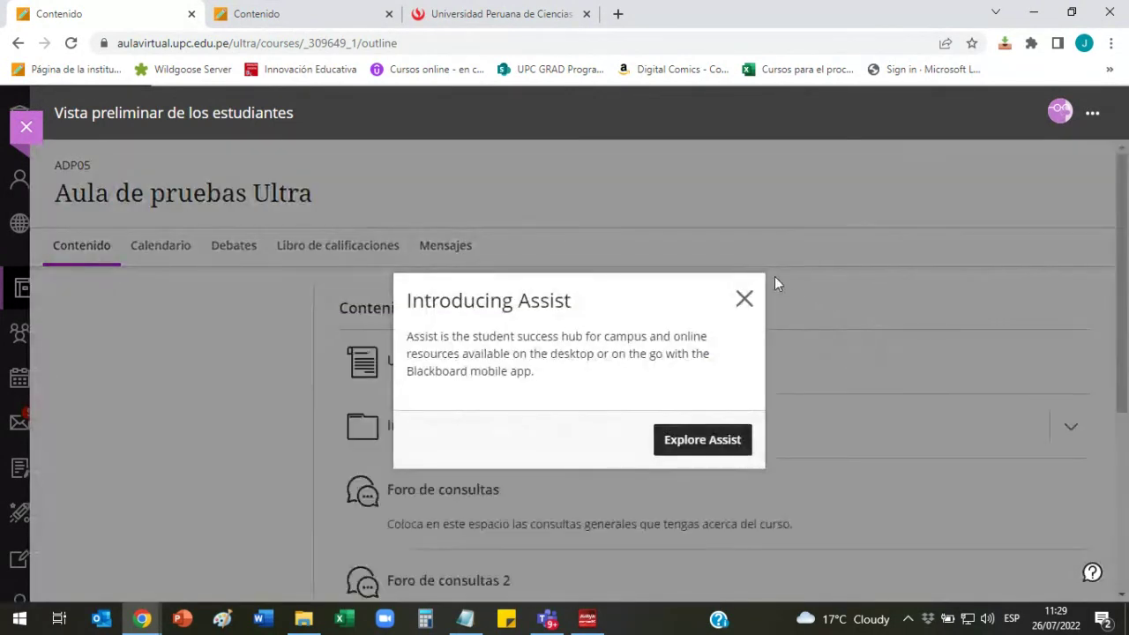
{"action": "left_click", "coordinate": [744, 215]}
Expand Información general, open and close the 10-cosas-para-probar-en-la-navegacion-base-ultra PDF, and mark it as completed.
{"action": "scroll", "coordinate": [755, 326], "scroll_direction": "down", "scroll_amount": 1}
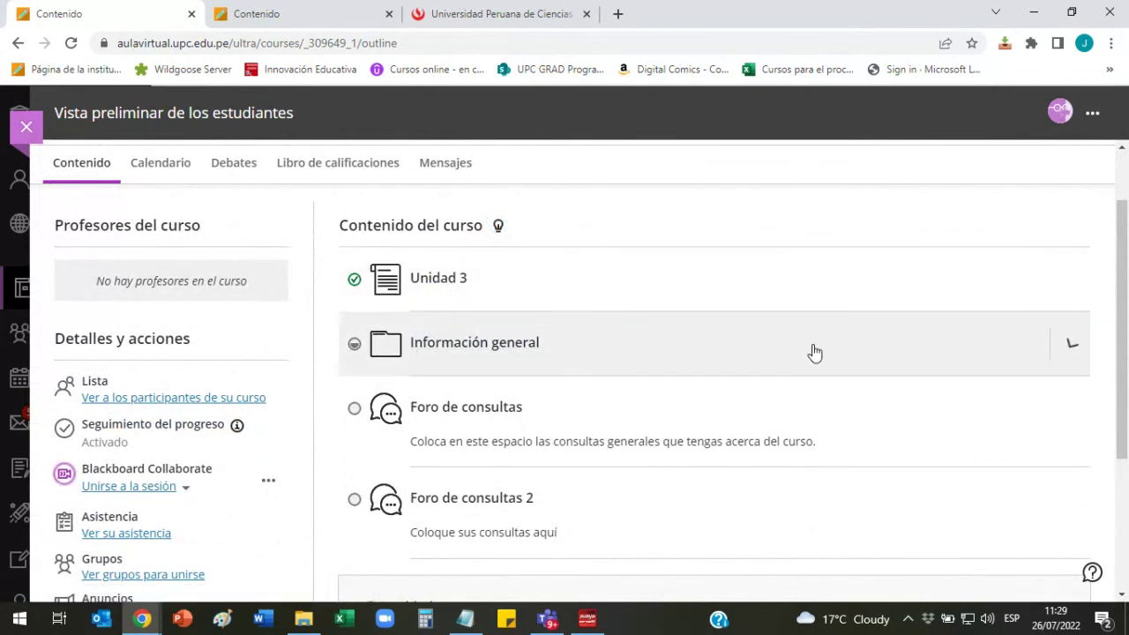
{"action": "left_click", "coordinate": [815, 353]}
{"action": "scroll", "coordinate": [812, 353], "scroll_direction": "down", "scroll_amount": 1}
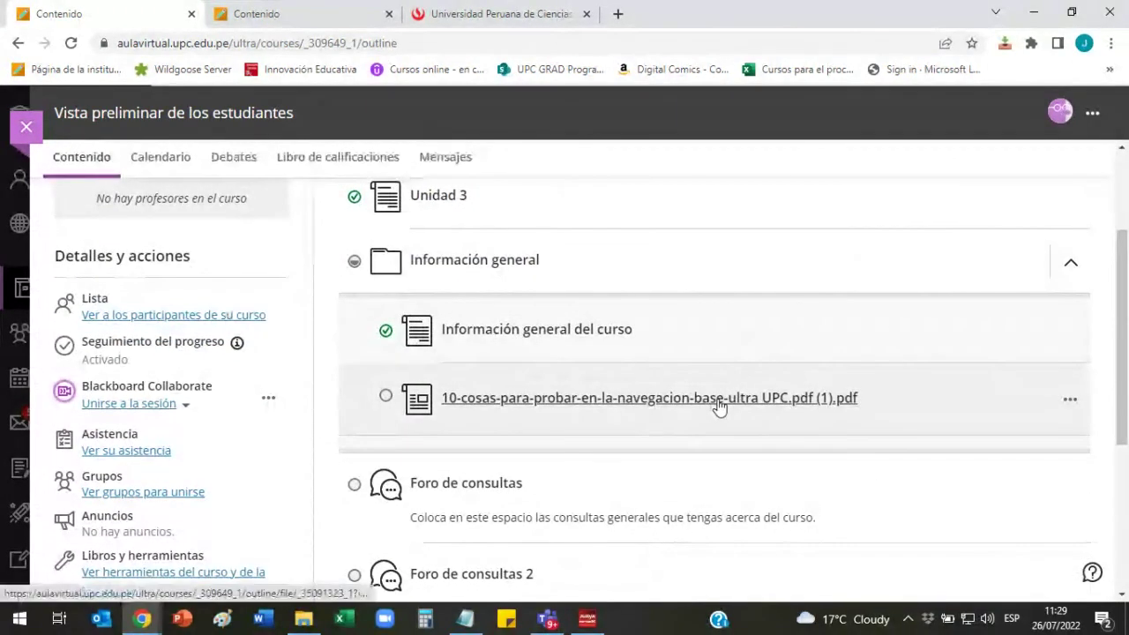
{"action": "left_click", "coordinate": [720, 405]}
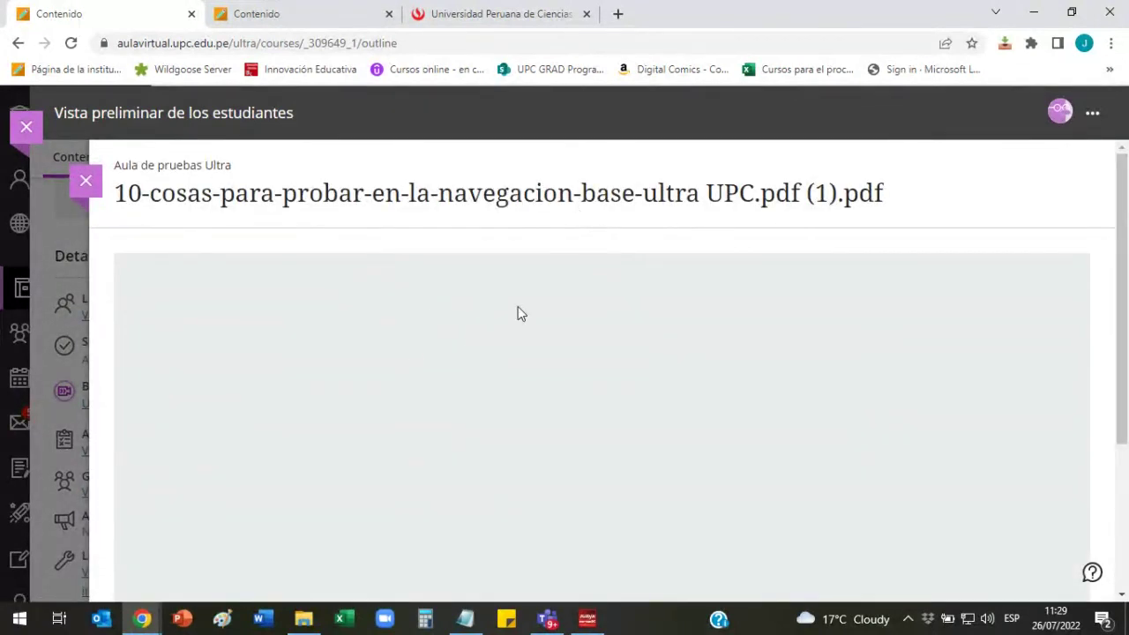
{"action": "left_click", "coordinate": [86, 181]}
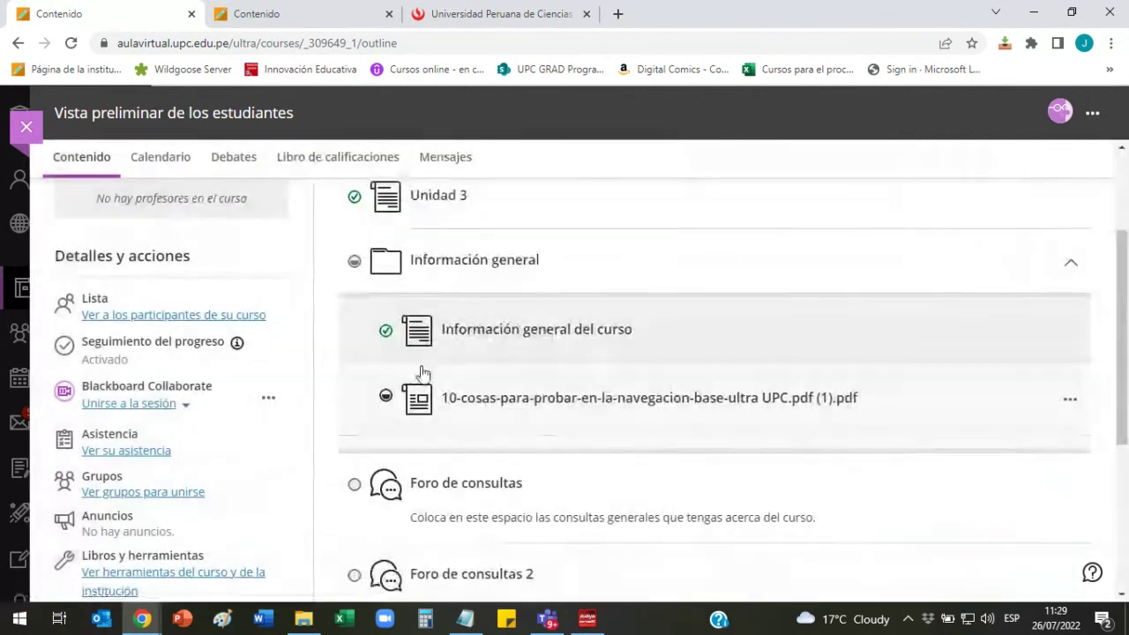
{"action": "left_click", "coordinate": [385, 397]}
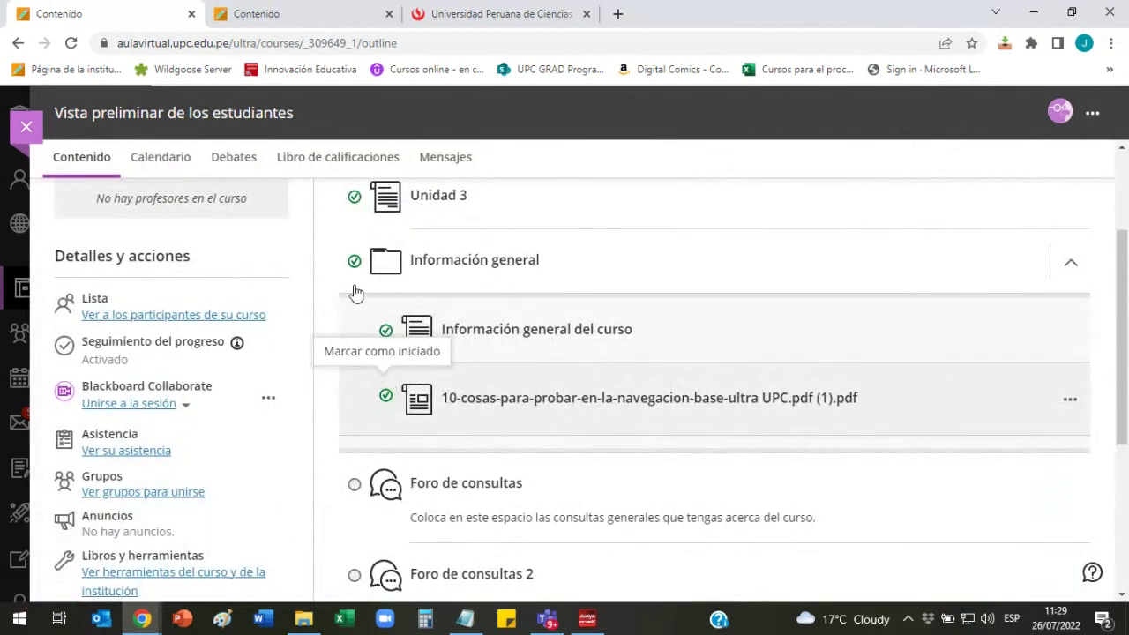
Collapse and re-expand Información general to examine the progress marks of the folder and its items.
{"action": "left_click", "coordinate": [1069, 268]}
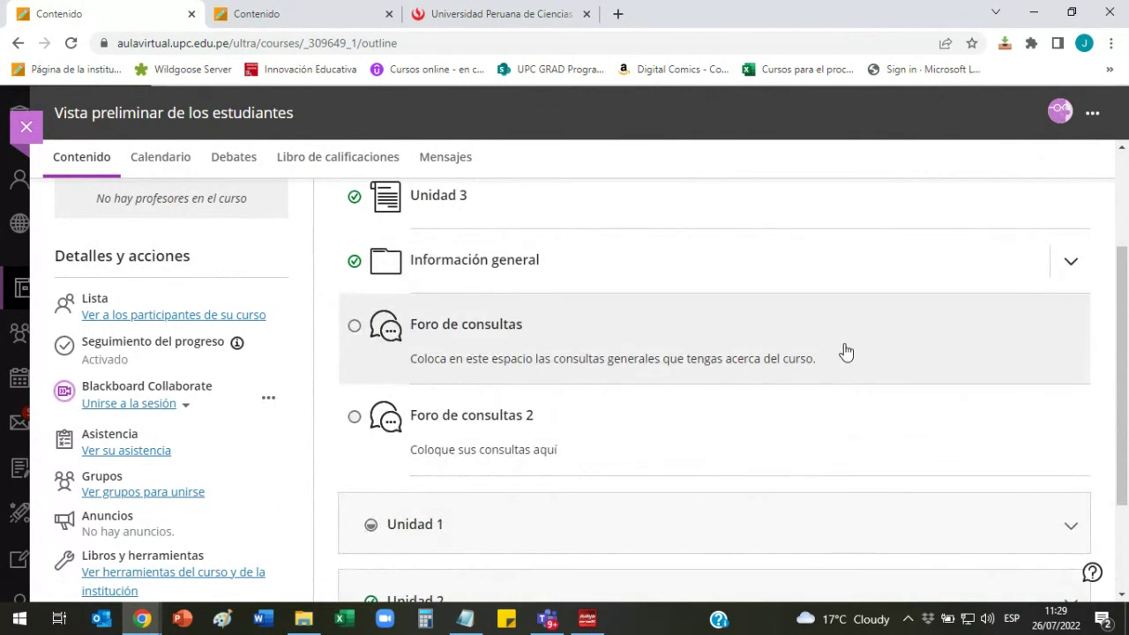
{"action": "scroll", "coordinate": [845, 351], "scroll_direction": "up", "scroll_amount": 2}
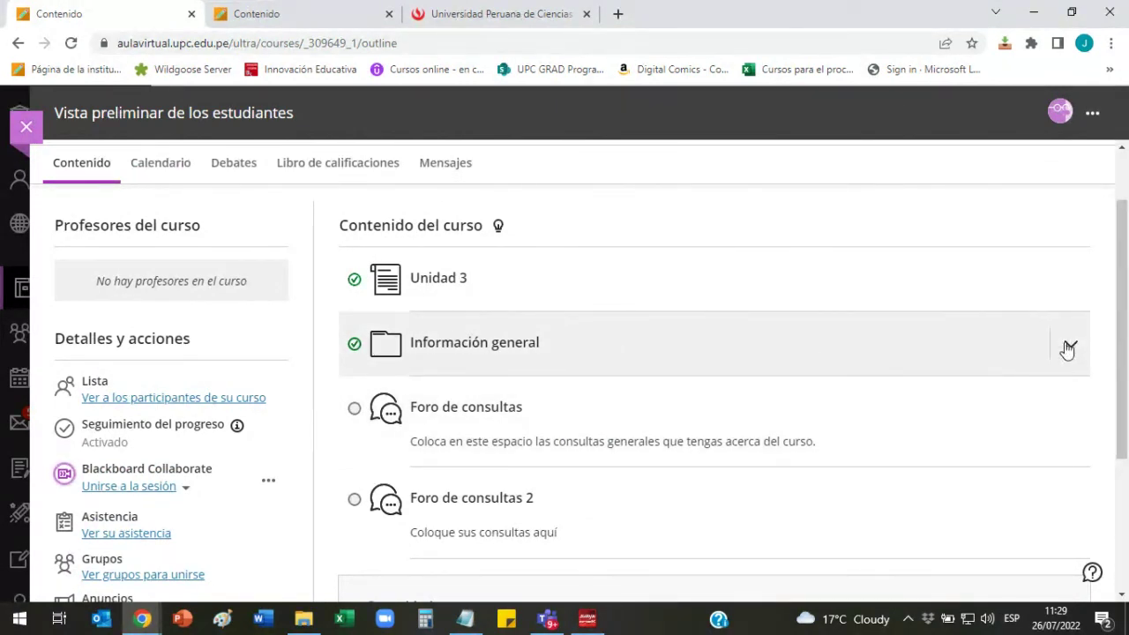
{"action": "left_click", "coordinate": [1073, 347]}
{"action": "scroll", "coordinate": [696, 237], "scroll_direction": "down", "scroll_amount": 2}
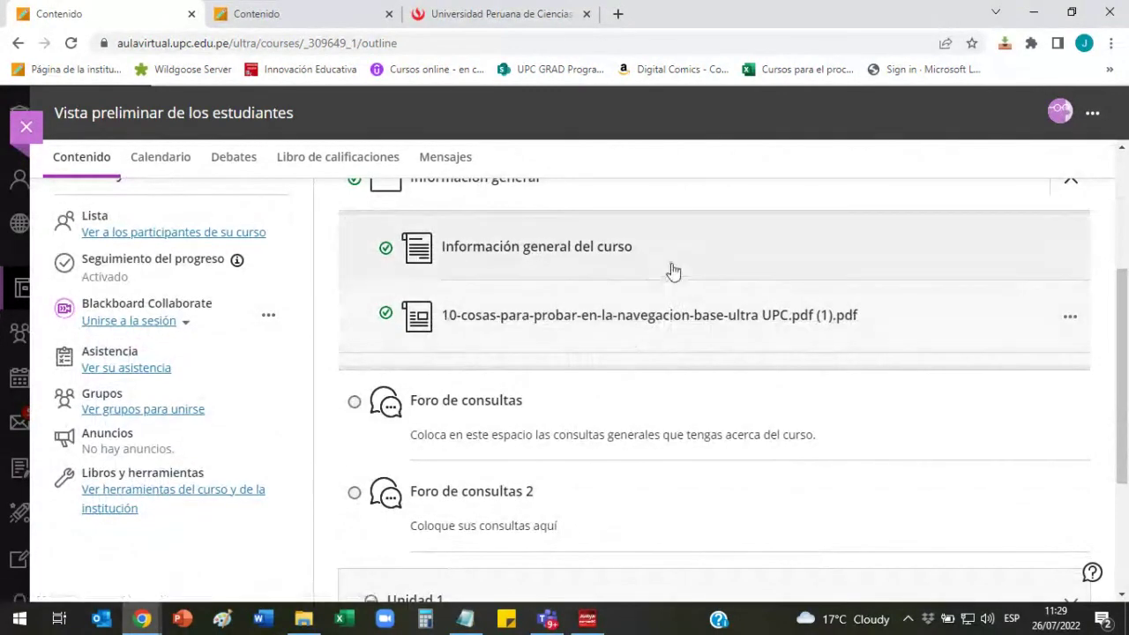
{"action": "scroll", "coordinate": [672, 271], "scroll_direction": "up", "scroll_amount": 1}
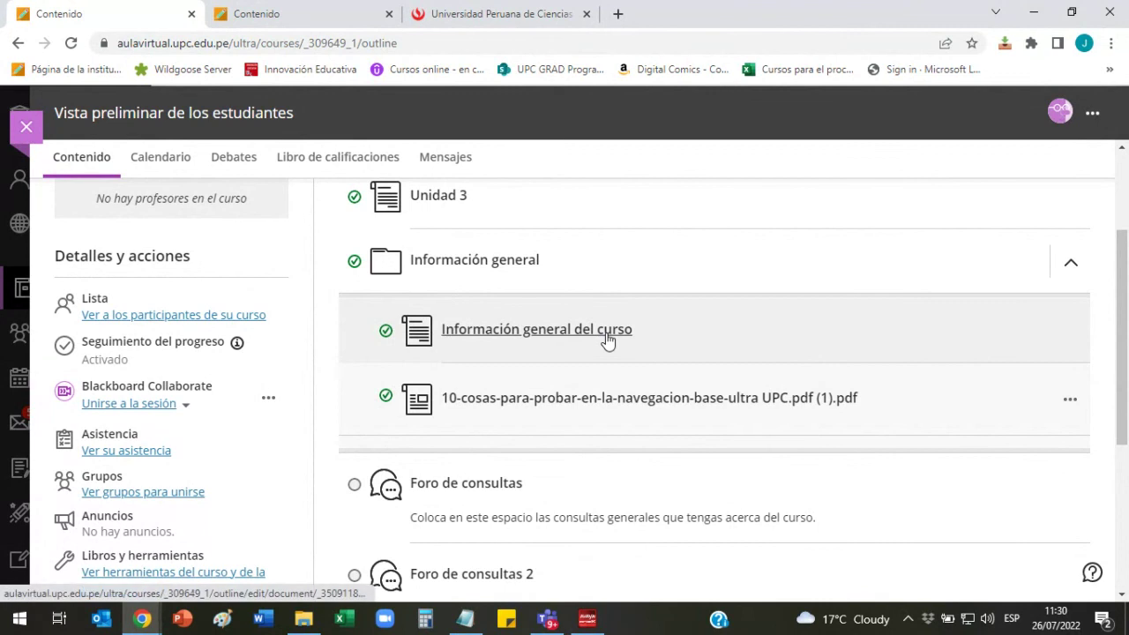
Exit the student preview and return to the instructor's course content.
{"action": "scroll", "coordinate": [648, 336], "scroll_direction": "up", "scroll_amount": 1}
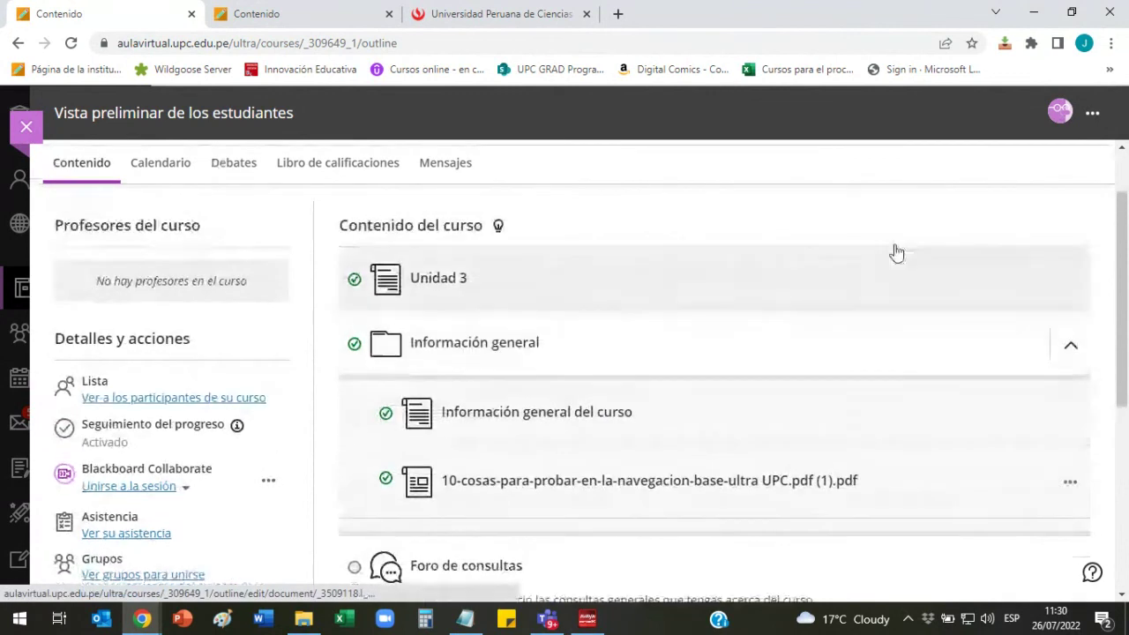
{"action": "left_click", "coordinate": [1093, 113]}
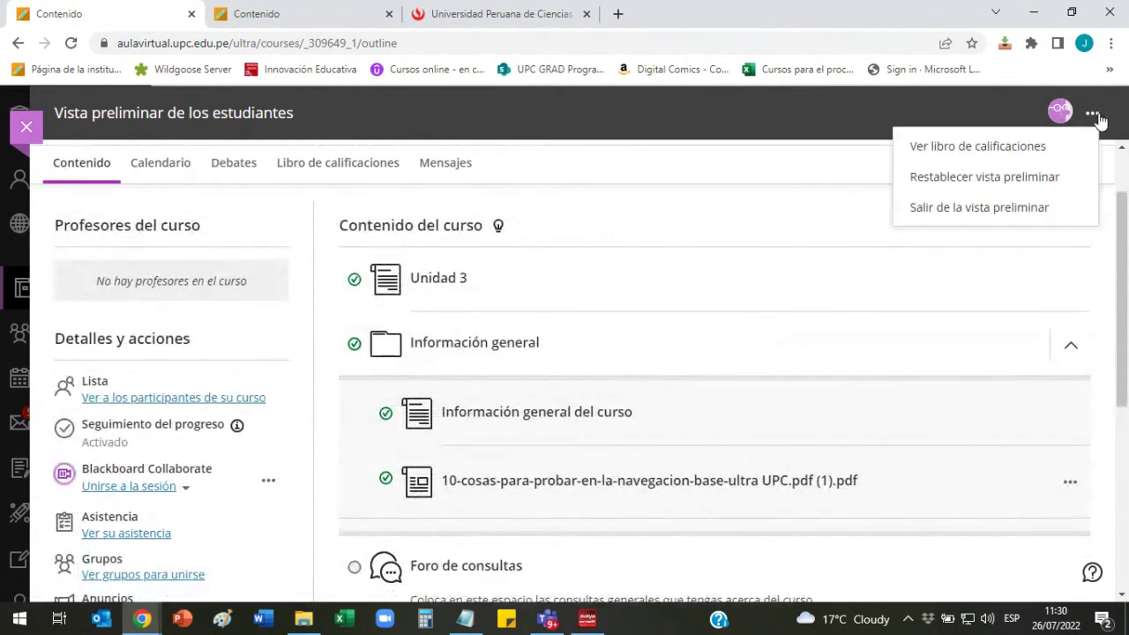
{"action": "left_click", "coordinate": [1015, 210]}
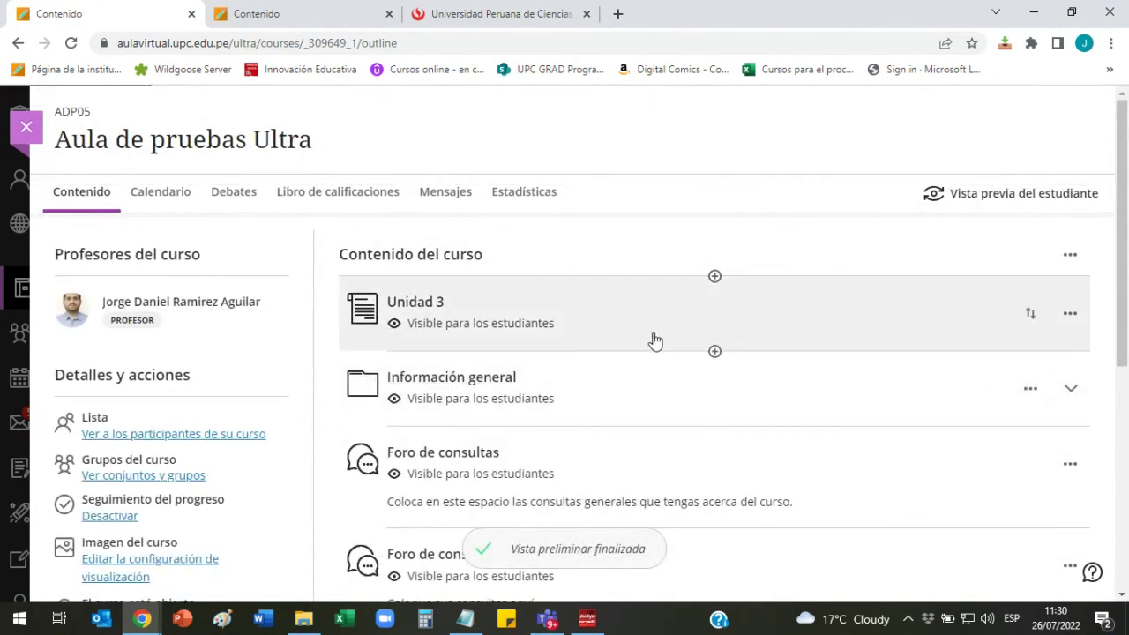
Switch to the Blackboard Collaborate session to read the participants' chat messages, and return to the course content.
{"action": "scroll", "coordinate": [656, 342], "scroll_direction": "down", "scroll_amount": 2}
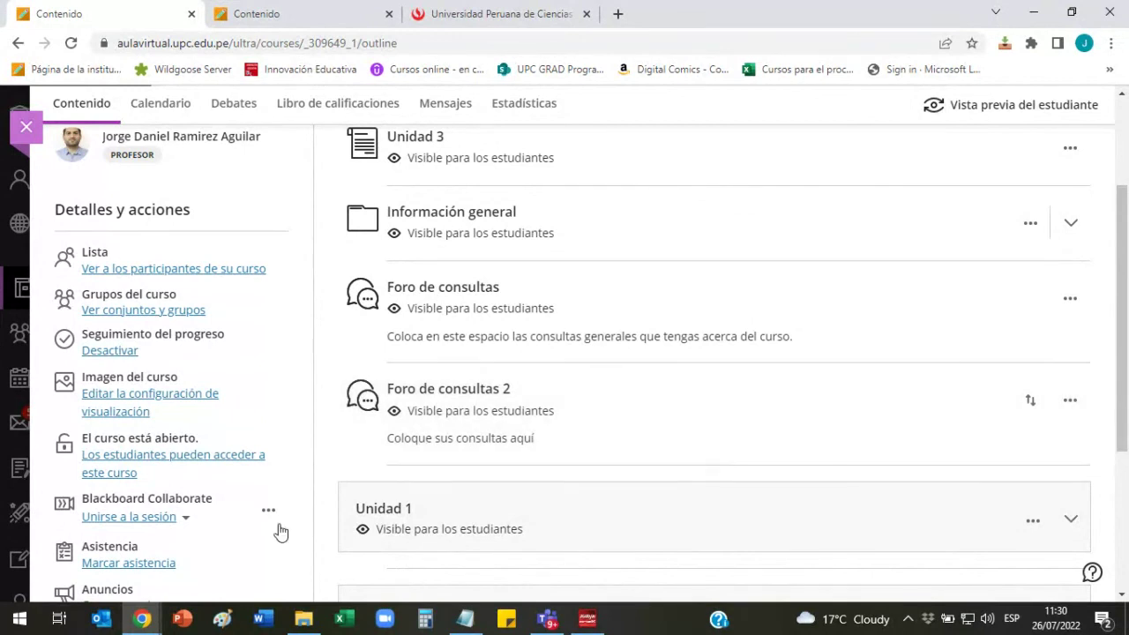
{"action": "left_click", "coordinate": [139, 617]}
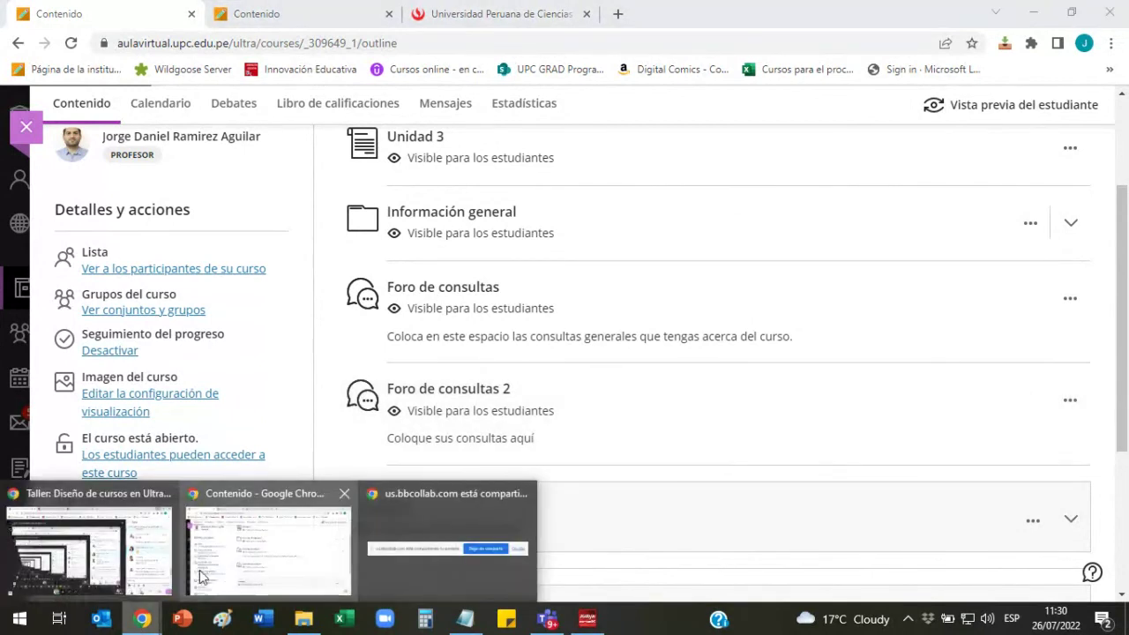
{"action": "left_click", "coordinate": [141, 553]}
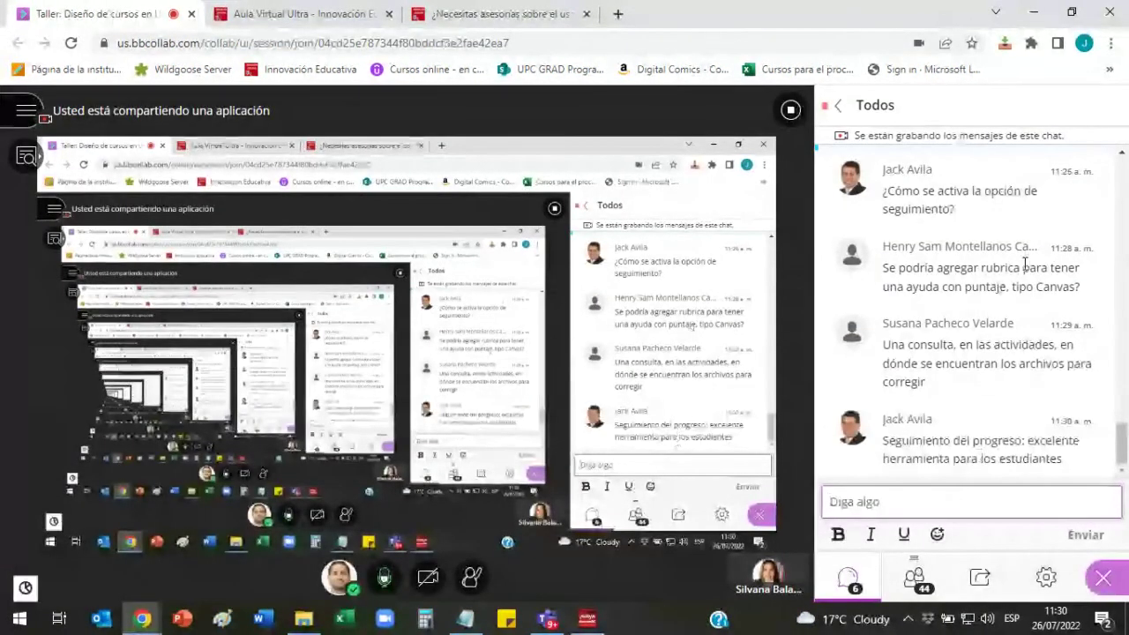
{"action": "left_click", "coordinate": [1034, 13]}
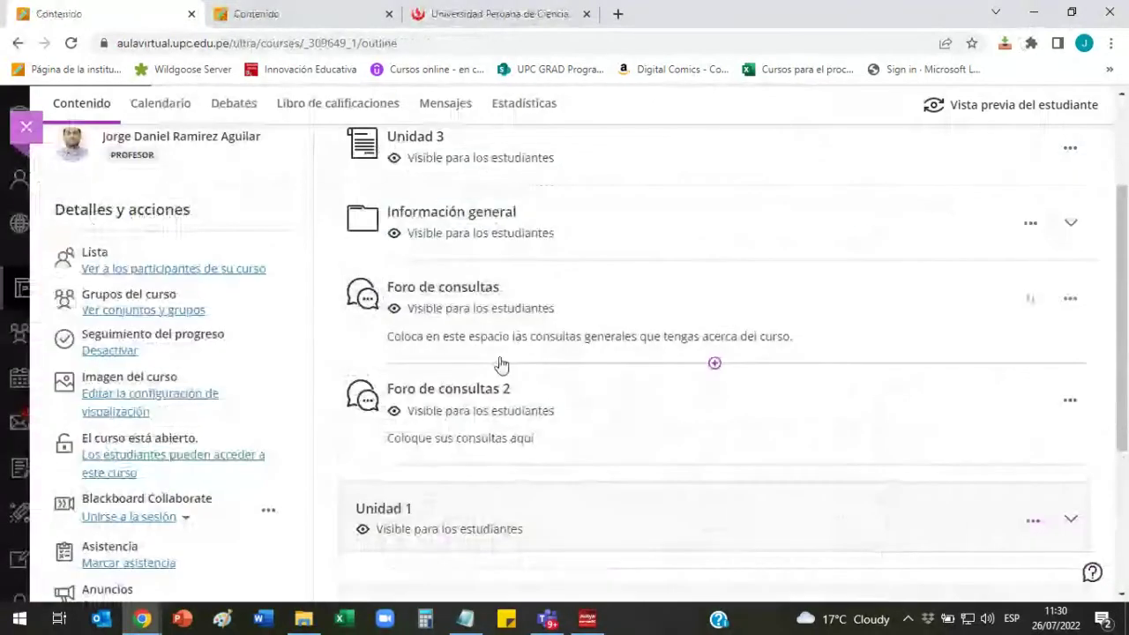
Look over the lower part of the course content and switch back to the Collaborate session chat to check for new messages.
{"action": "scroll", "coordinate": [503, 371], "scroll_direction": "down", "scroll_amount": 2}
{"action": "mouse_move", "coordinate": [141, 618]}
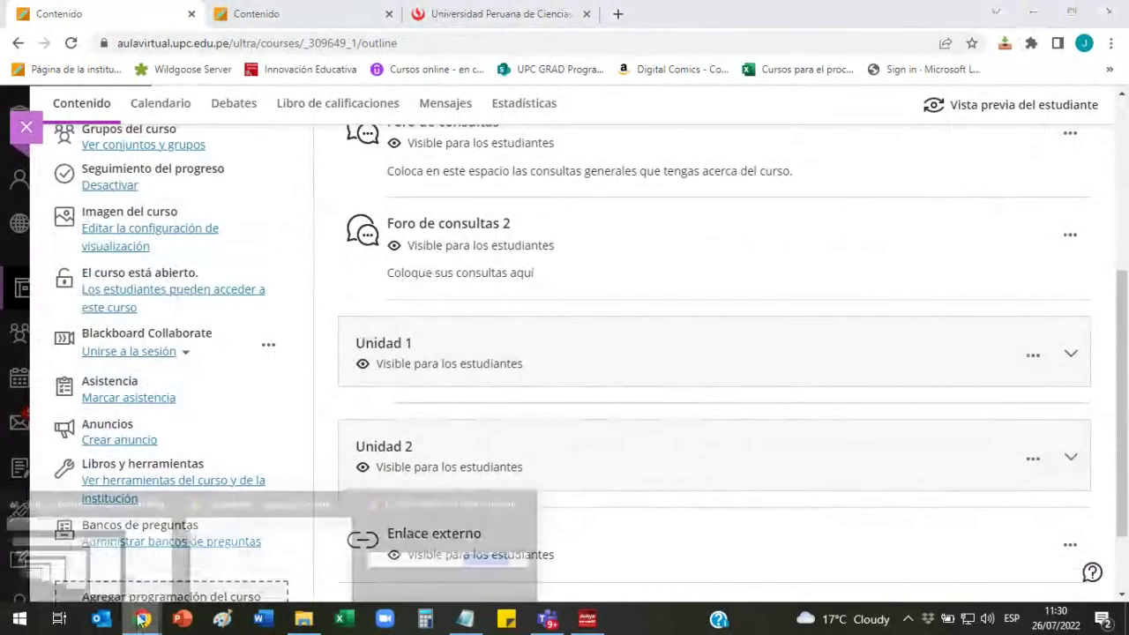
{"action": "left_click", "coordinate": [142, 552]}
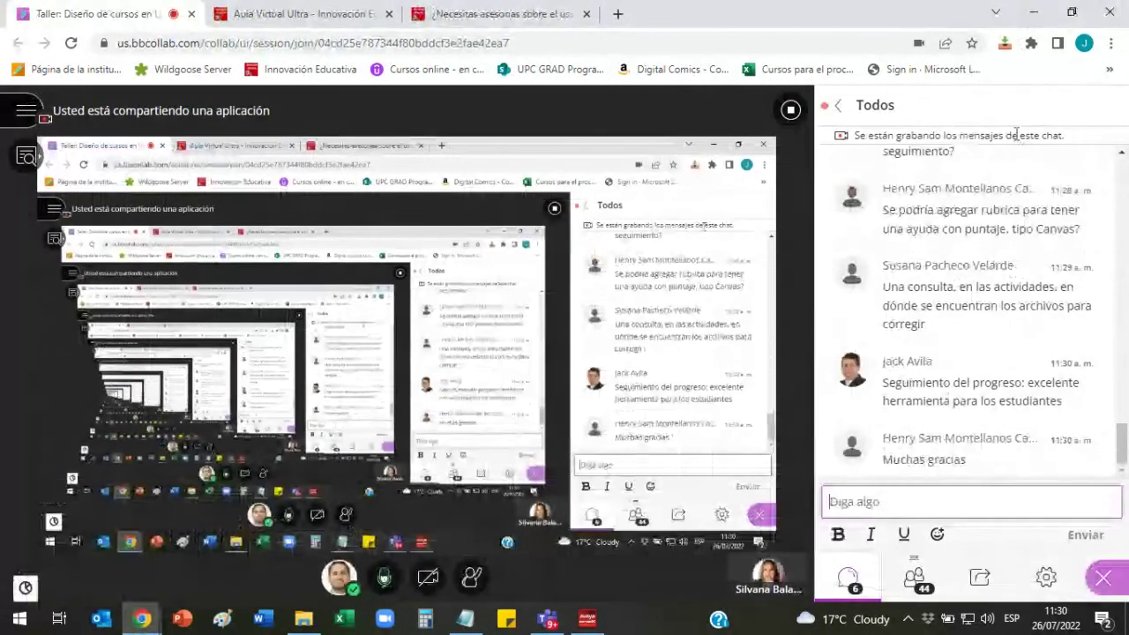